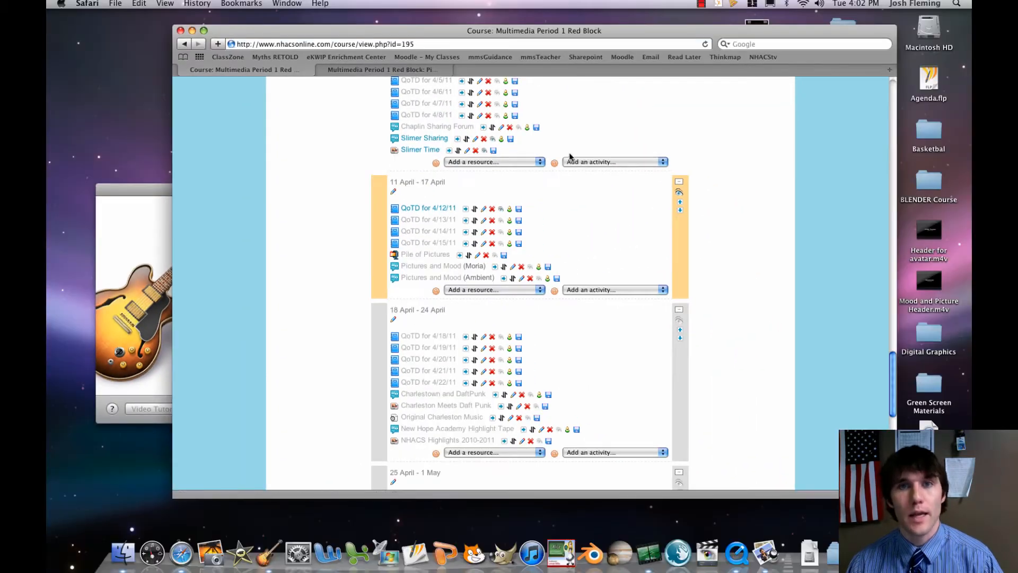
# Open the Picture_Pile folder inside the home folder's Downloads, moving the browser window aside to reach the hard drive.
pyautogui.moveTo(794, 34); pyautogui.dragTo(745, 38)
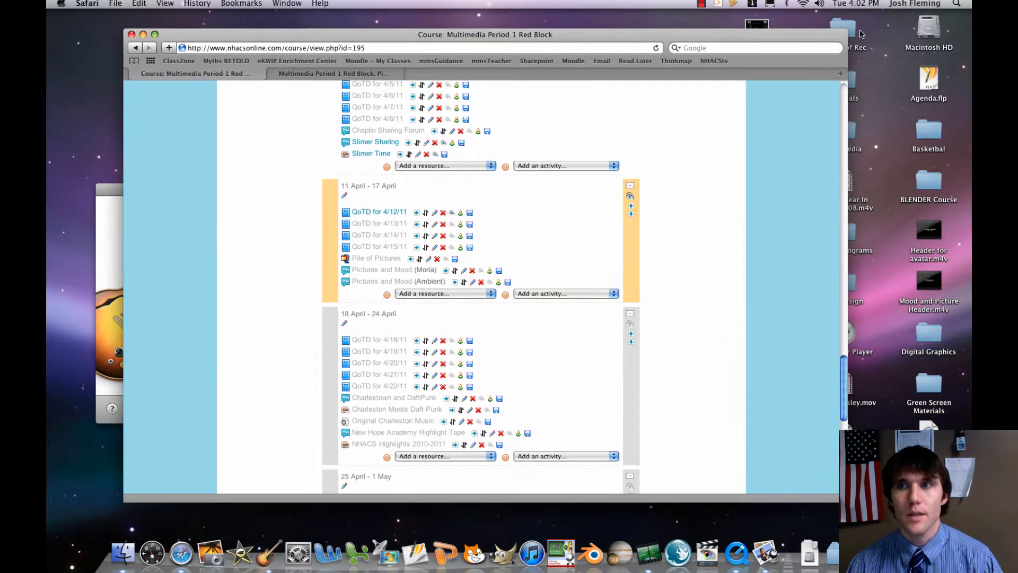
pyautogui.doubleClick(931, 28)
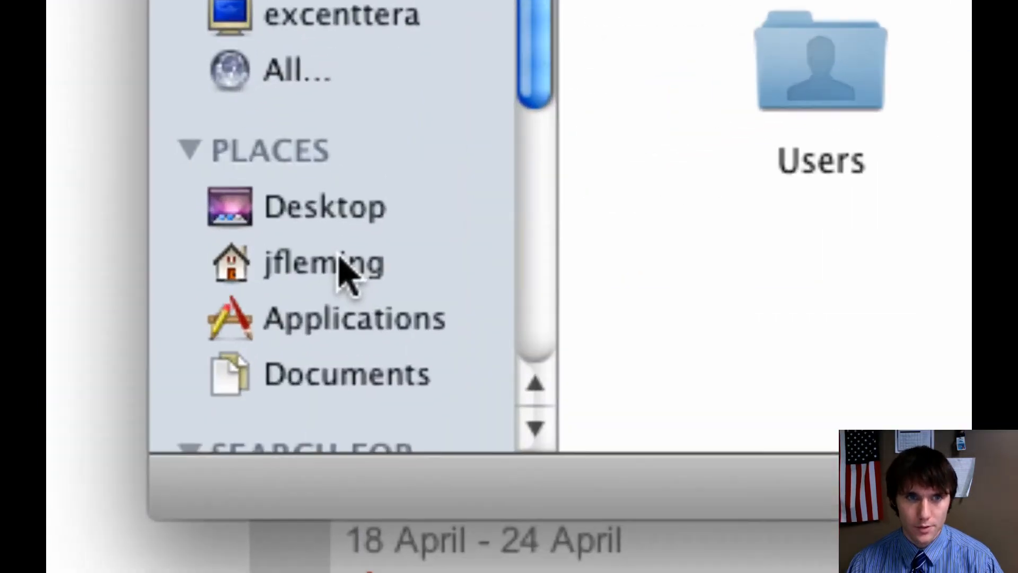
pyautogui.click(340, 259)
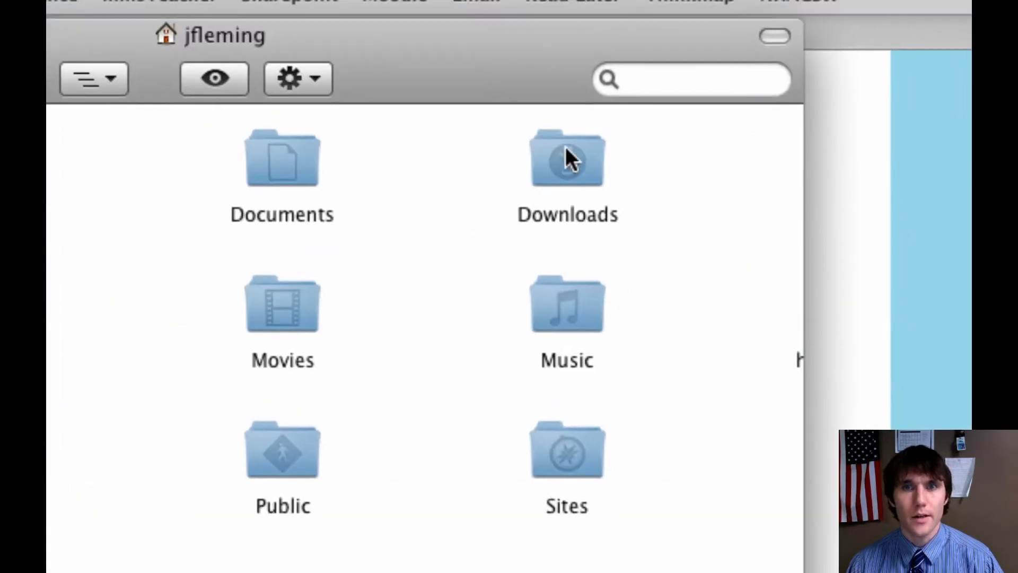
pyautogui.doubleClick(566, 152)
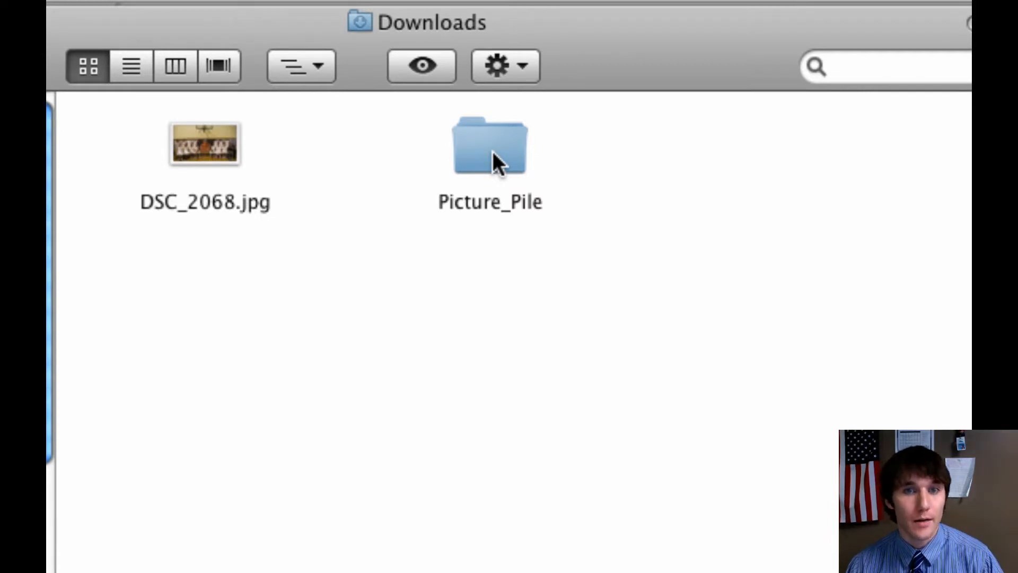
pyautogui.doubleClick(492, 151)
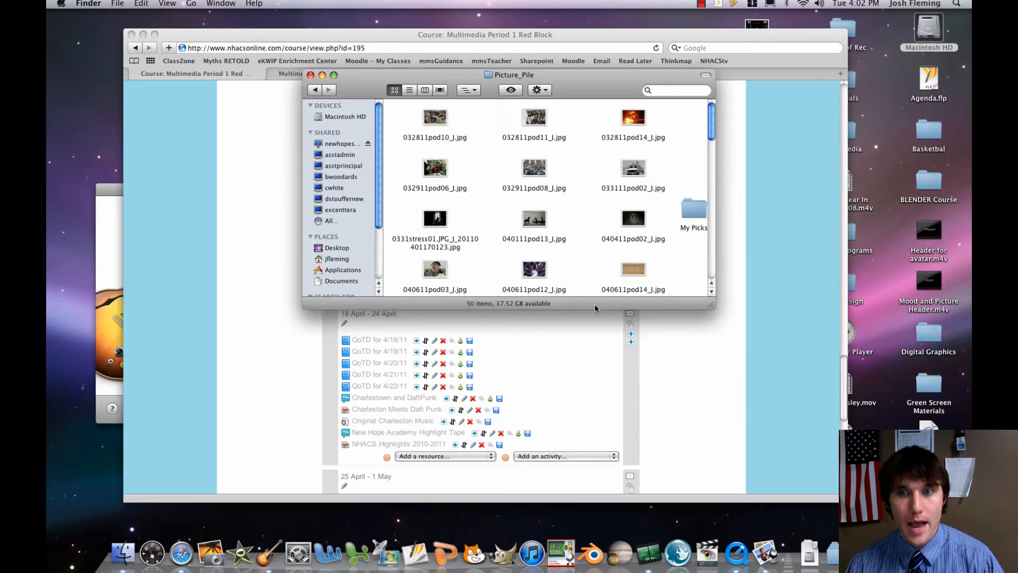
# Enlarge and reposition the Picture_Pile window and look through its pictures from first to last.
pyautogui.moveTo(710, 305); pyautogui.dragTo(839, 469)
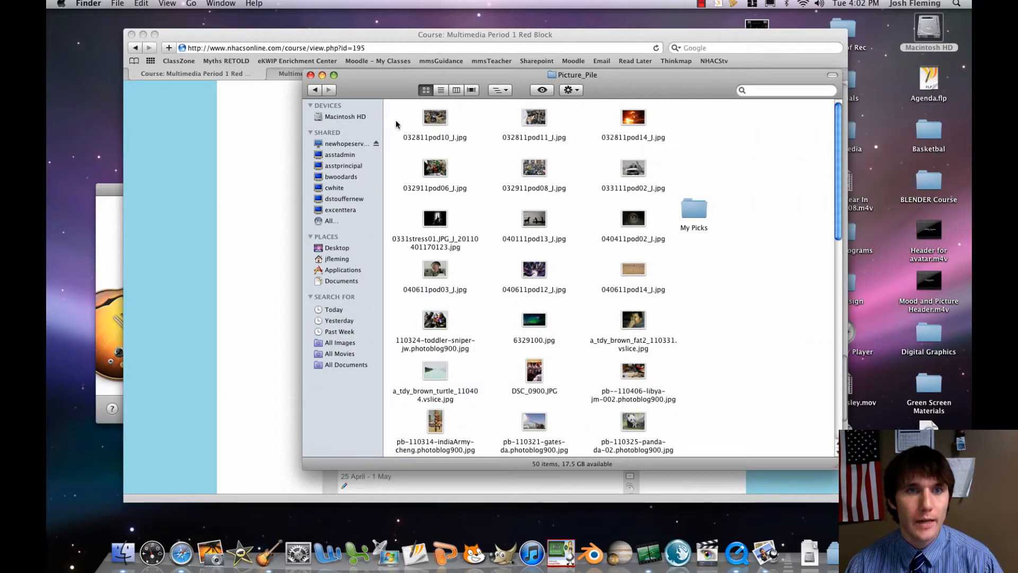
pyautogui.moveTo(428, 72); pyautogui.dragTo(354, 63)
pyautogui.scroll(-10, 348, 148)
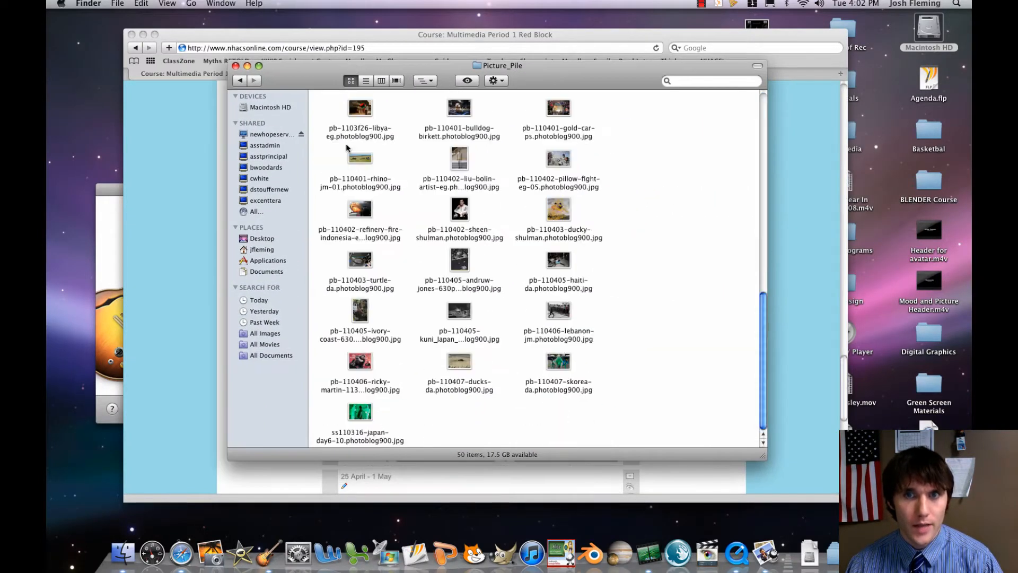
pyautogui.scroll(10, 348, 148)
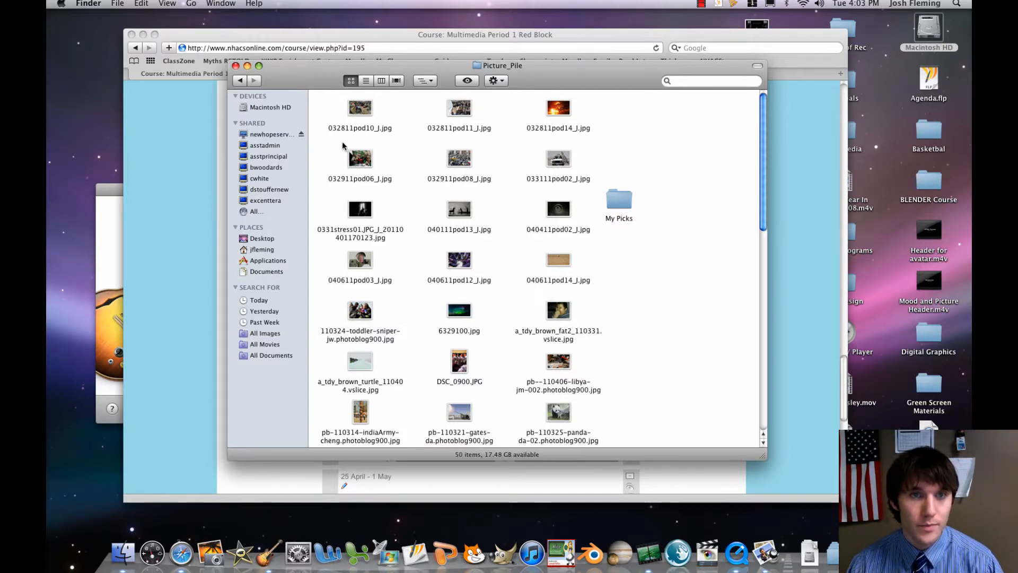
pyautogui.scroll(-10, 342, 144)
pyautogui.scroll(10, 341, 144)
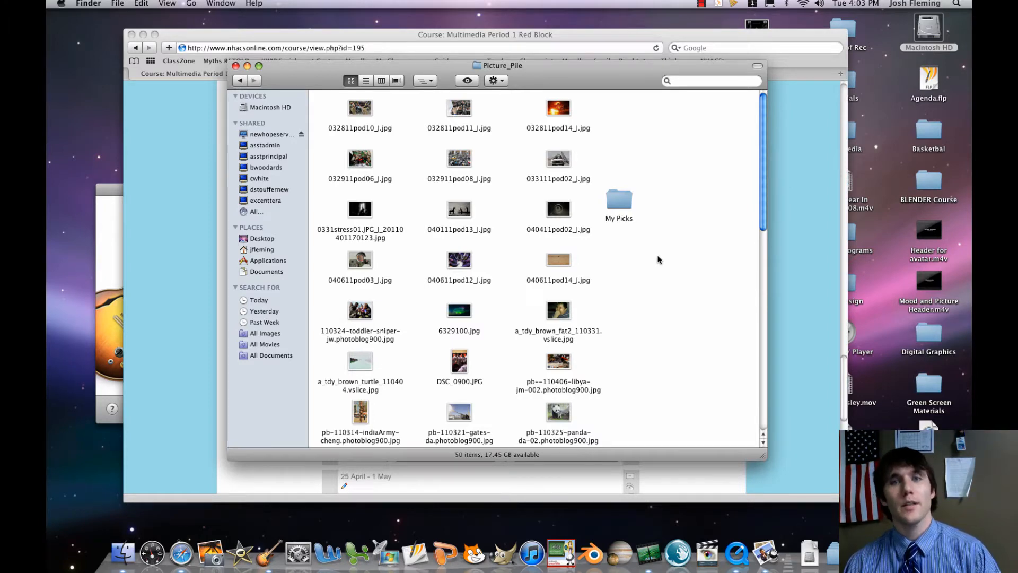
# Create a new folder inside Picture_Pile and try to name it "My picks".
pyautogui.rightClick(612, 247)
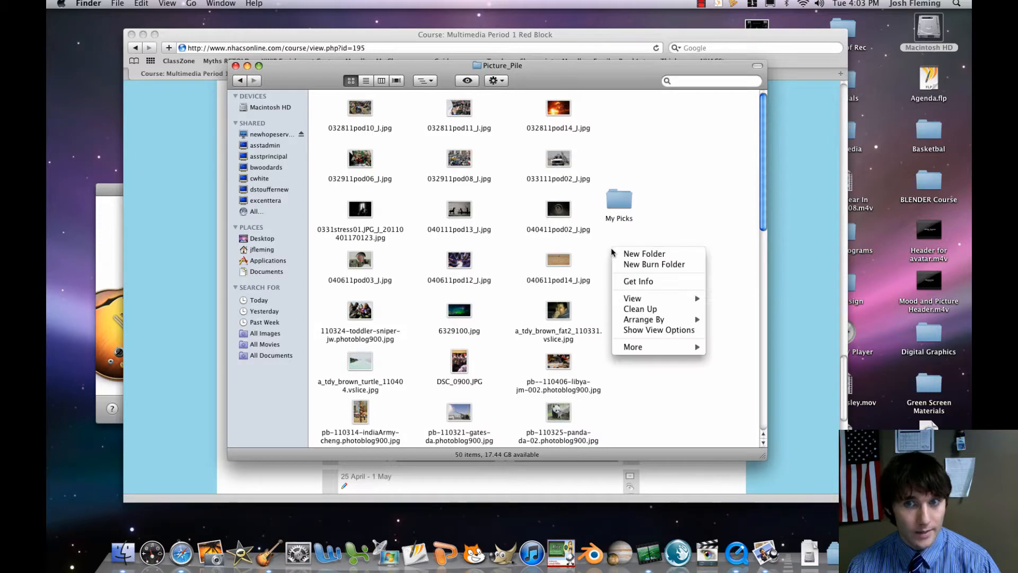
pyautogui.click(635, 255)
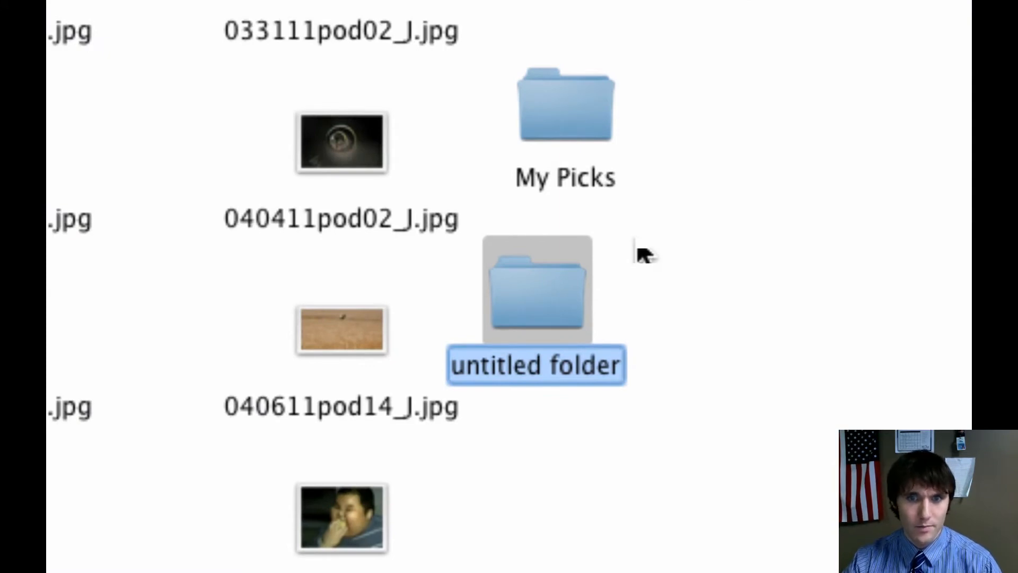
pyautogui.press('super+Tab')
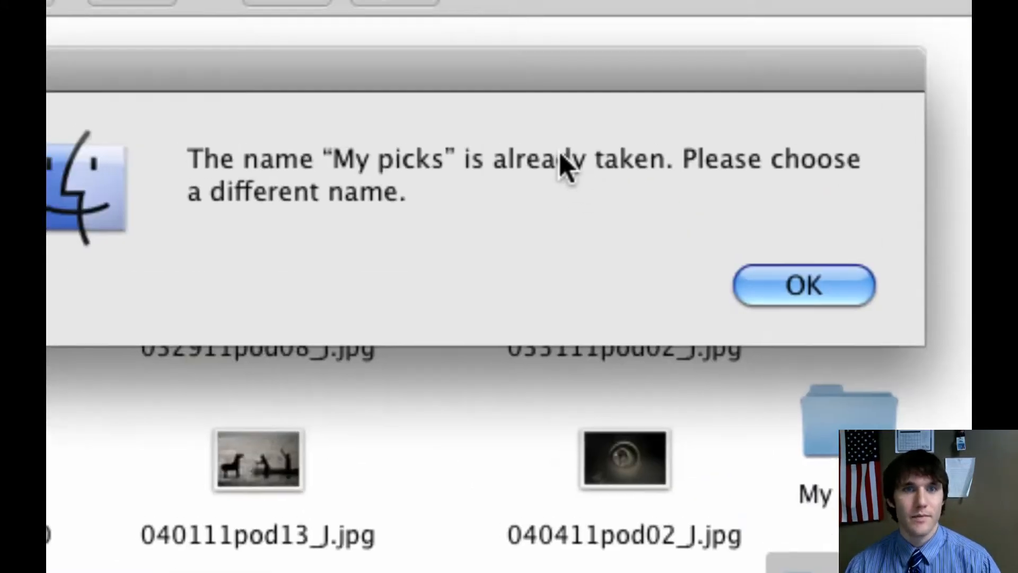
pyautogui.press('Return')
# Rename the new untitled folder "My Ppics" and move it into the empty space beside the pictures.
pyautogui.click(610, 264)
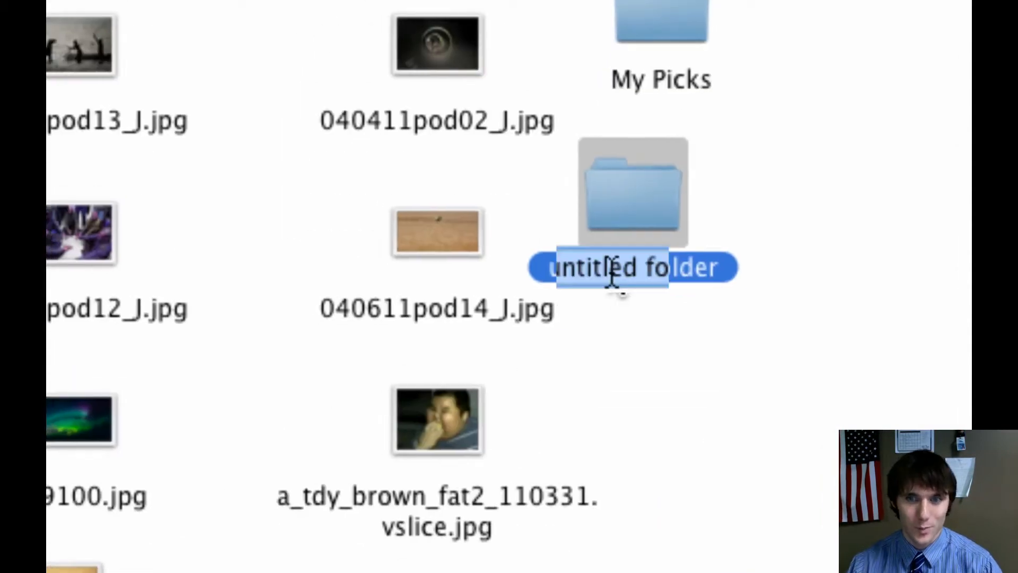
pyautogui.write('My')
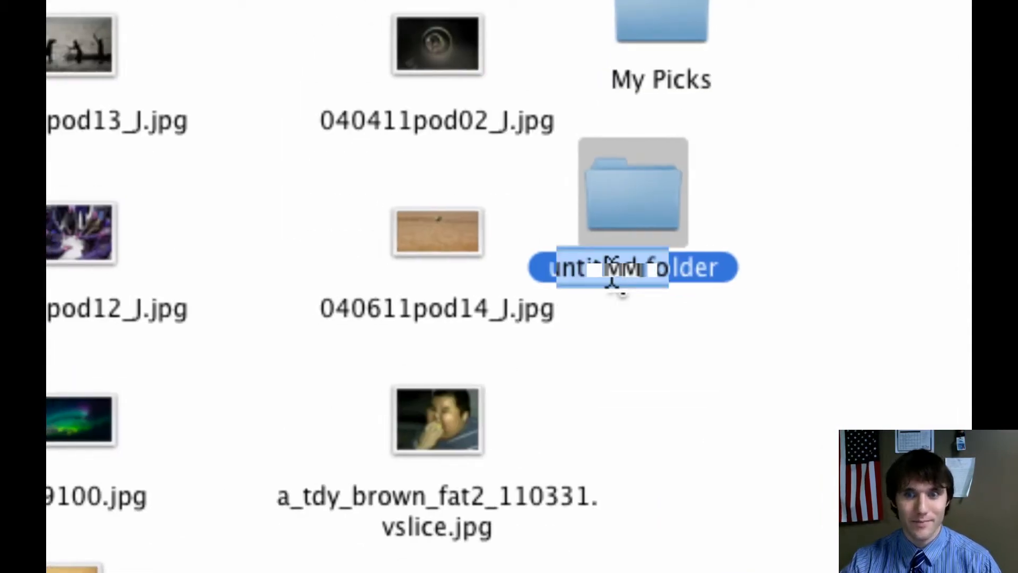
pyautogui.write(' Picks')
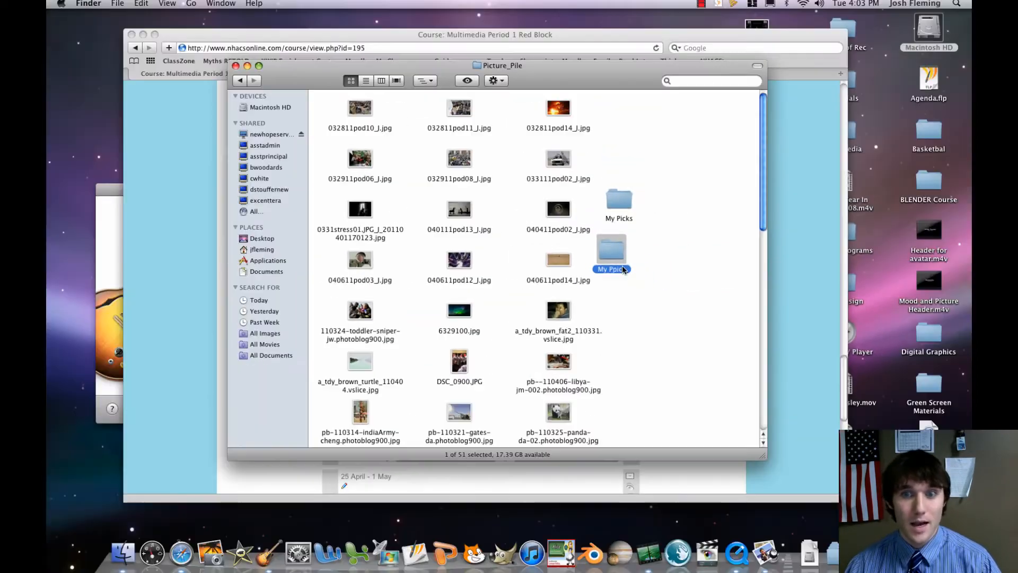
pyautogui.moveTo(668, 279); pyautogui.dragTo(668, 279)
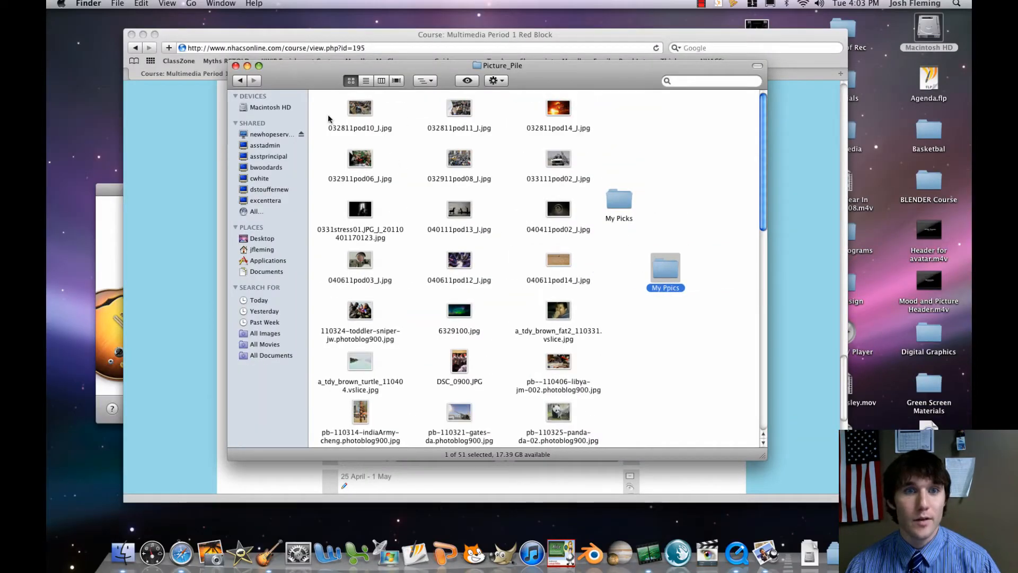
# Select all 49 pictures in Picture_Pile, leaving out the folders, and open them together in Preview.
pyautogui.moveTo(325, 106); pyautogui.dragTo(605, 476)
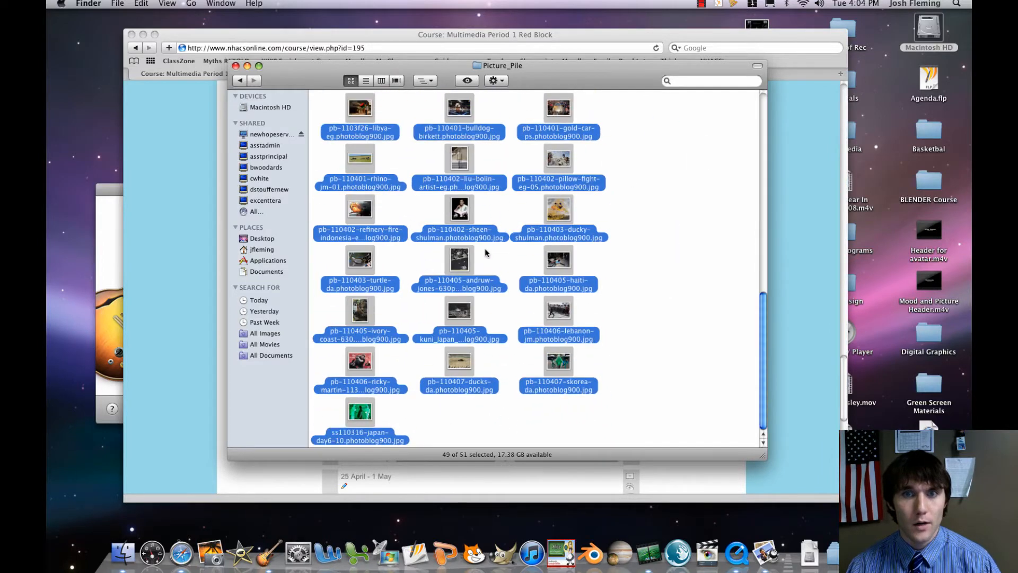
pyautogui.rightClick(560, 367)
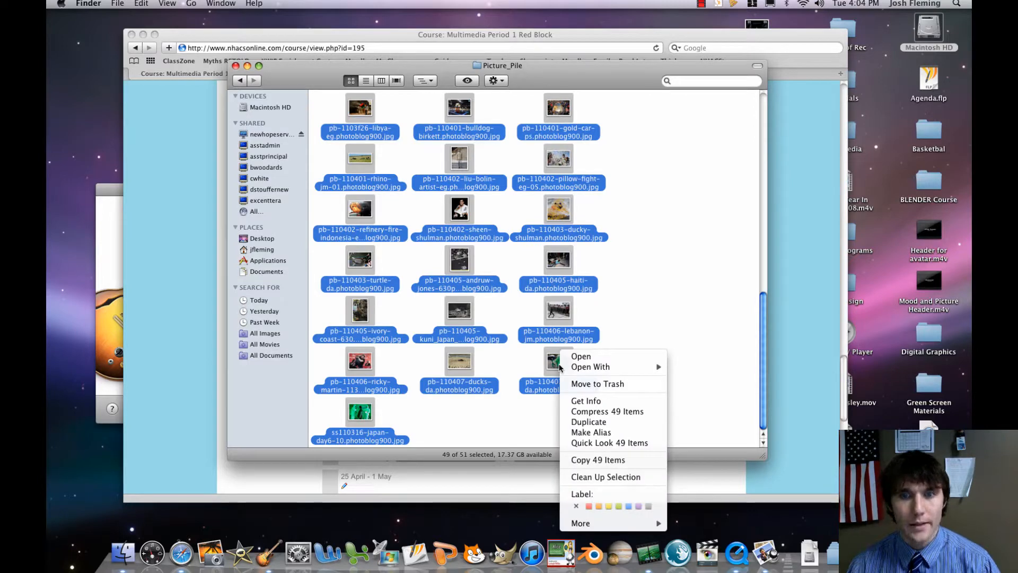
pyautogui.moveTo(593, 369)
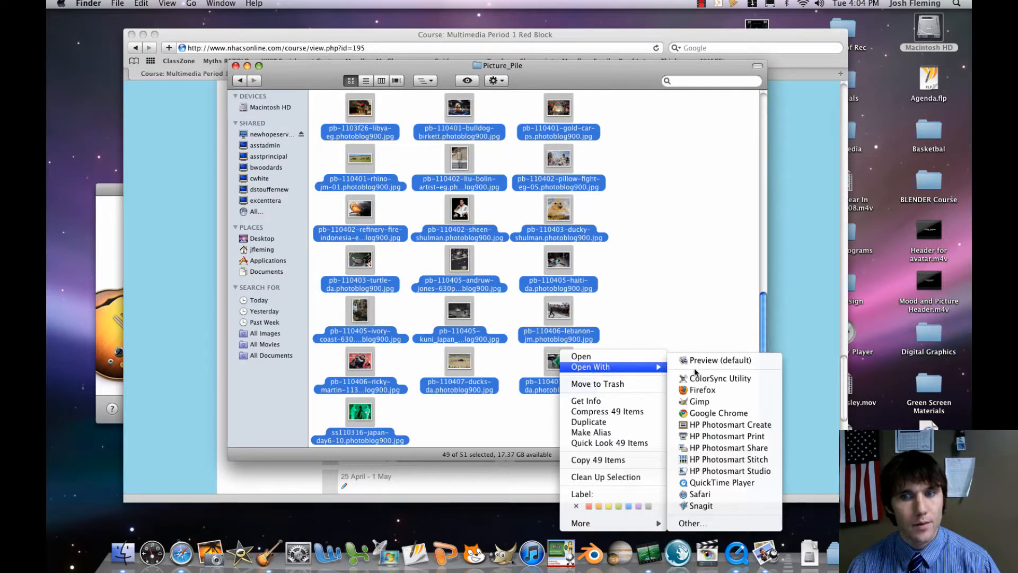
pyautogui.scroll(5, 698, 362)
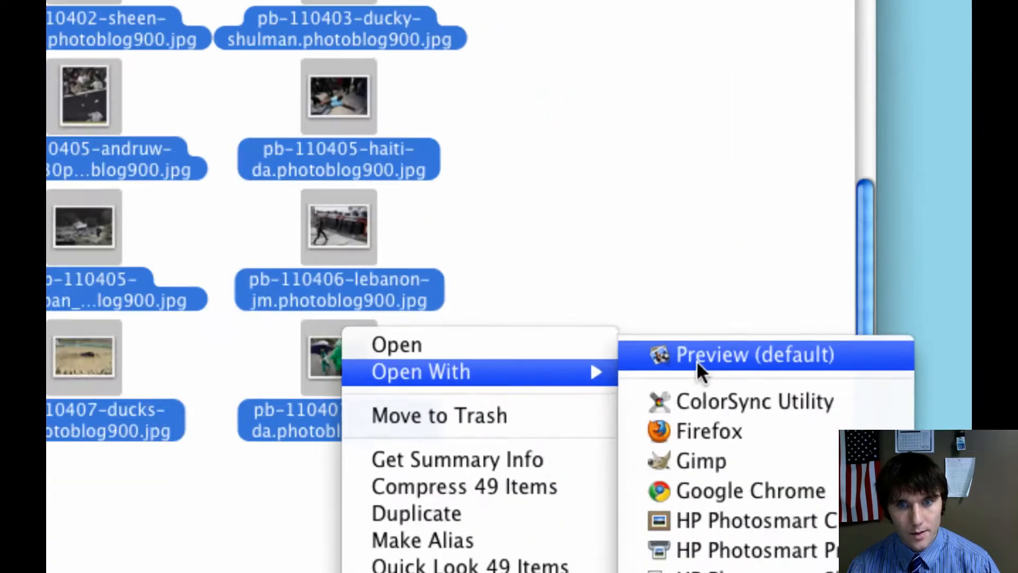
pyautogui.scroll(3, 698, 362)
pyautogui.click(699, 364)
pyautogui.scroll(-8, 697, 366)
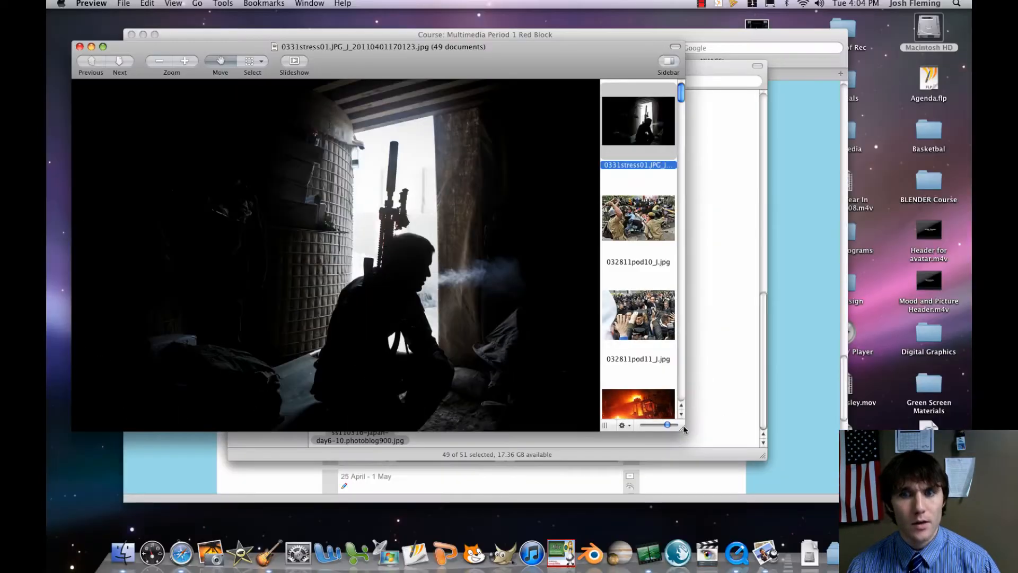
# Enlarge the Preview window so the whole picture and the thumbnail sidebar fit on the desktop.
pyautogui.moveTo(683, 427); pyautogui.dragTo(891, 478)
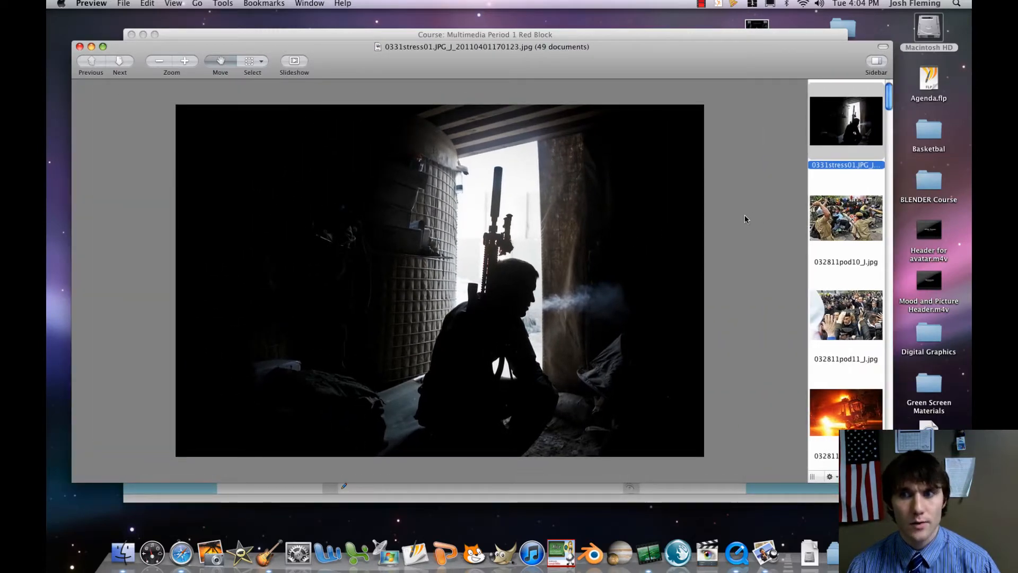
pyautogui.moveTo(890, 479); pyautogui.dragTo(834, 488)
pyautogui.moveTo(912, 501); pyautogui.dragTo(881, 483)
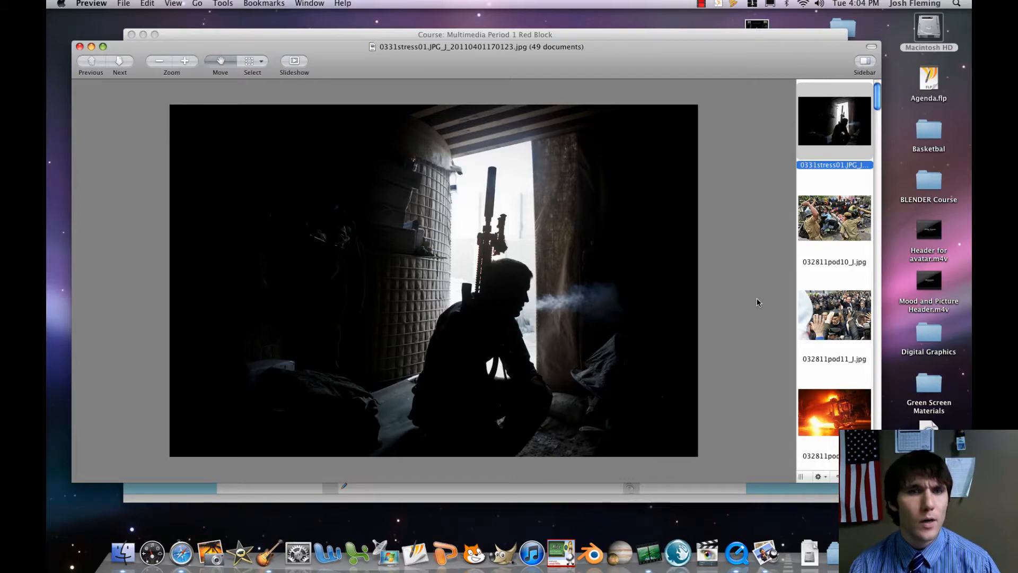
# Flip through the first few pictures and remove 032811pod11_J.jpg from the open set.
pyautogui.press('Down')
pyautogui.press('Down')
pyautogui.press('Up')
pyautogui.press('Up')
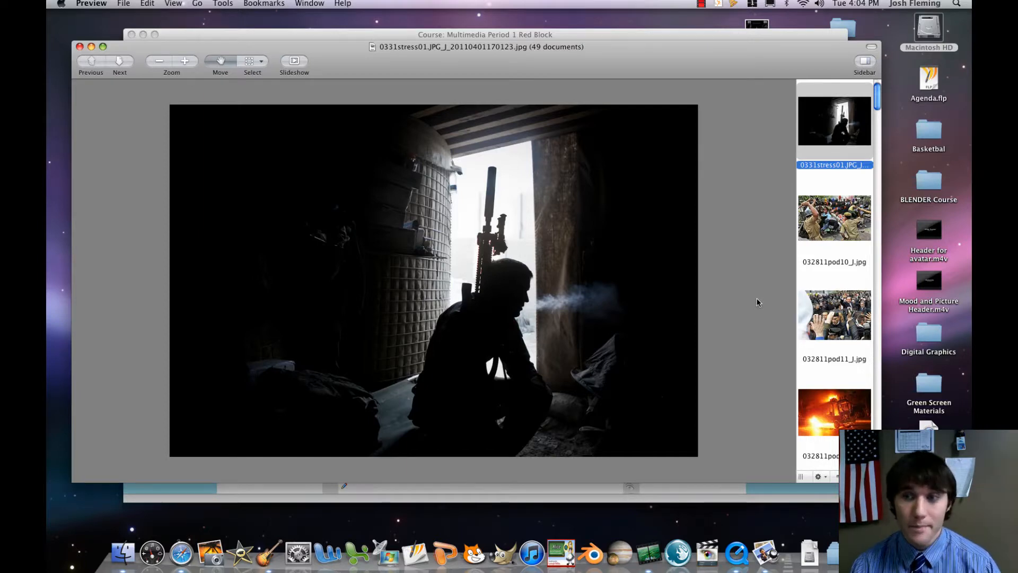
pyautogui.press('Down')
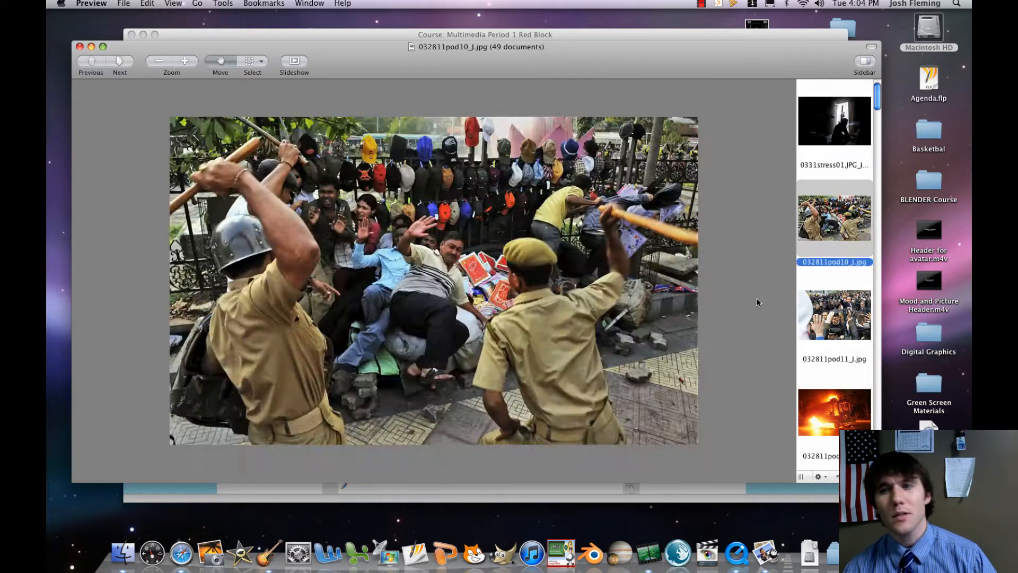
pyautogui.press('Up')
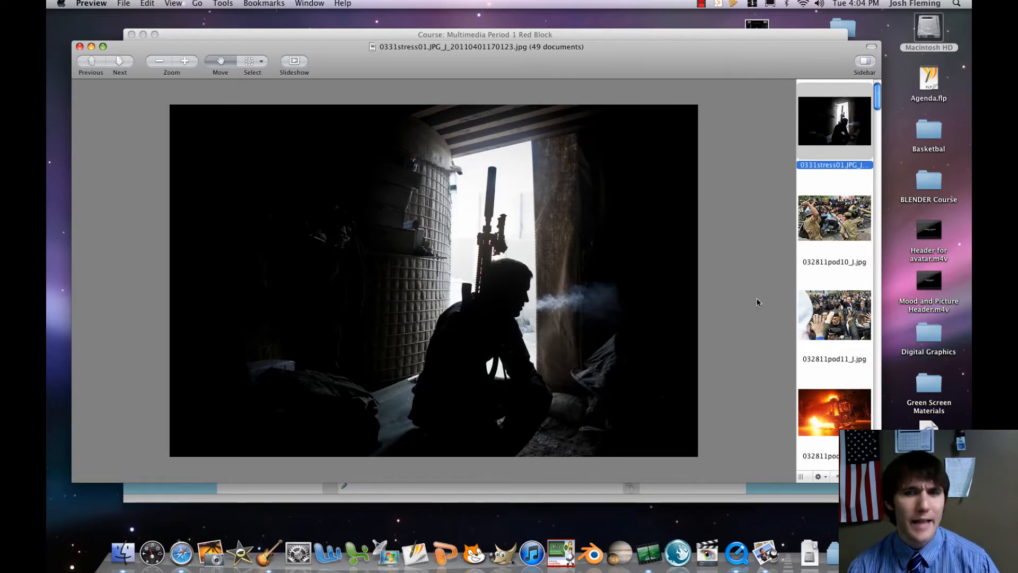
pyautogui.press('Down')
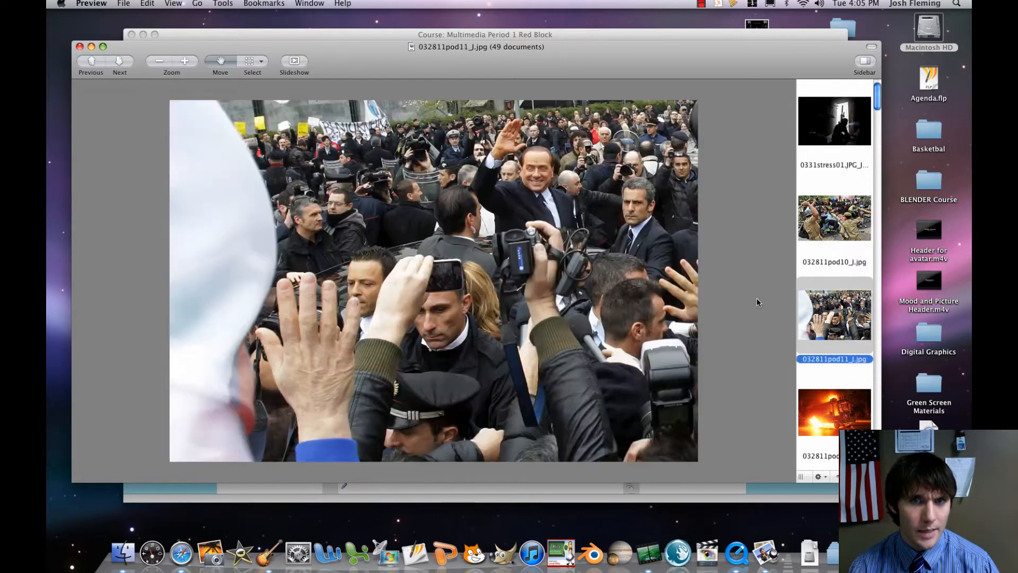
pyautogui.press('Down')
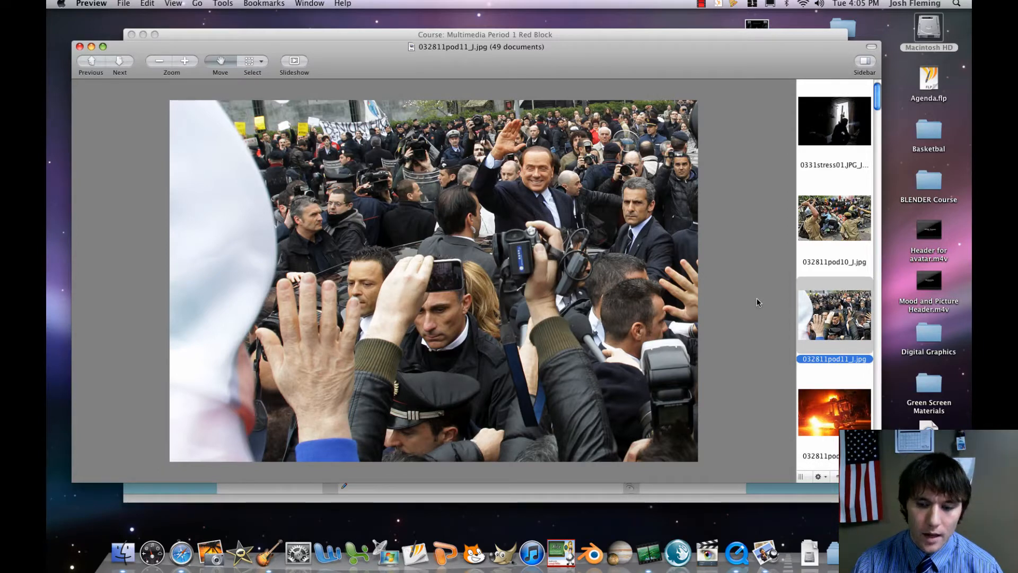
pyautogui.press('Delete')
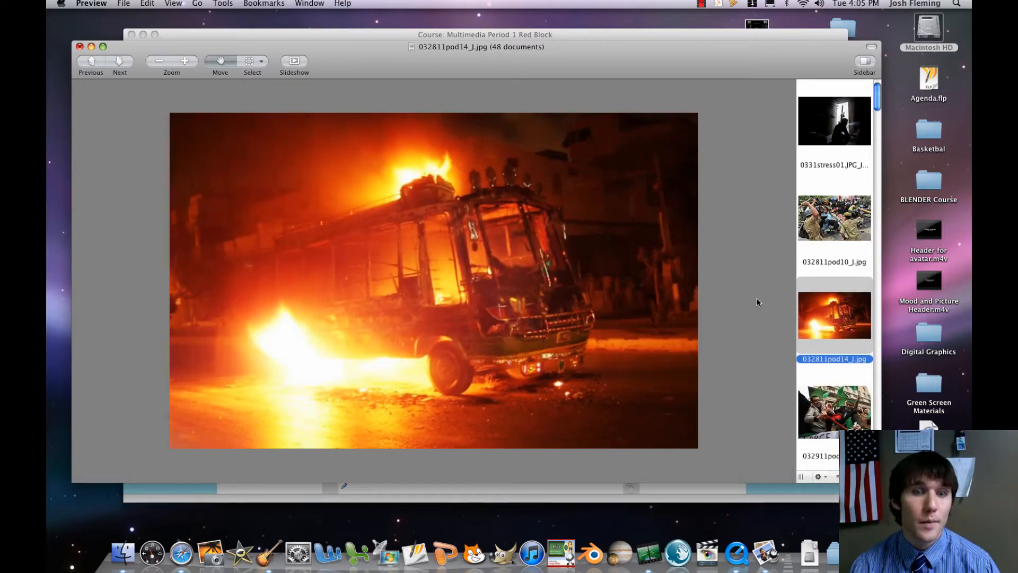
# Continue through the following pictures and remove 040111pod13_J.jpg and 040411pod02_J.jpg from the open set.
pyautogui.press('Down')
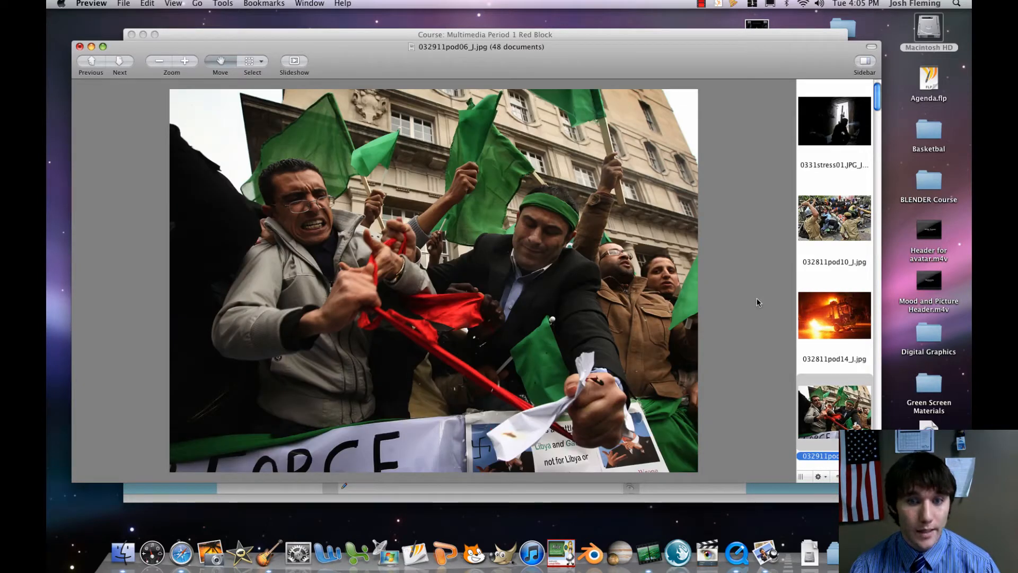
pyautogui.press('Down')
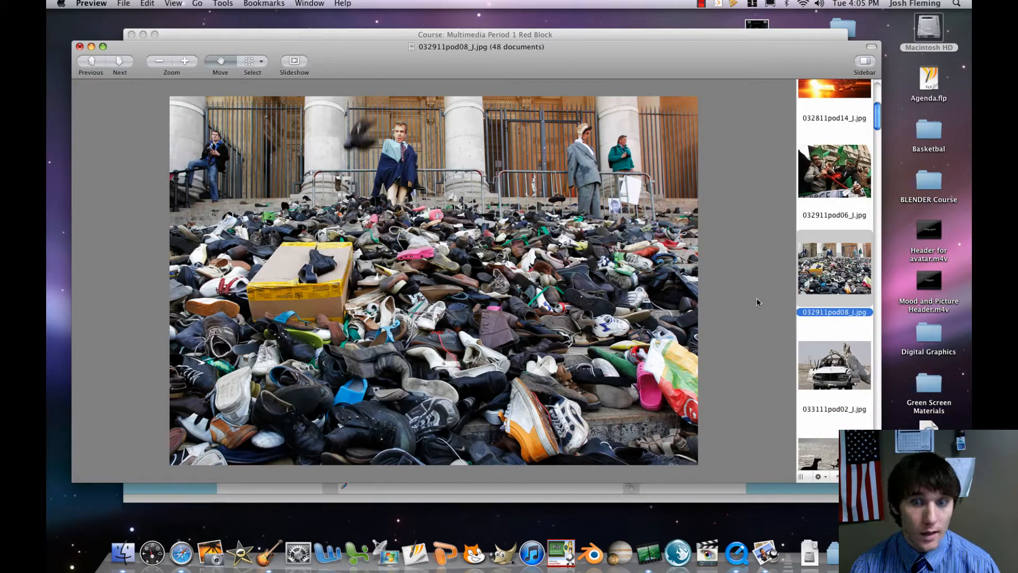
pyautogui.press('Down')
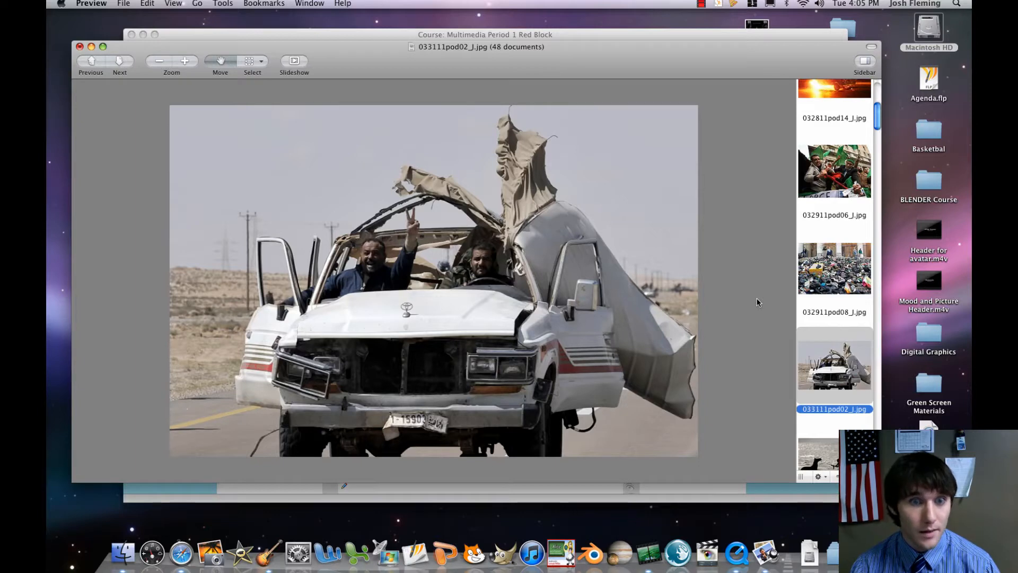
pyautogui.press('Down')
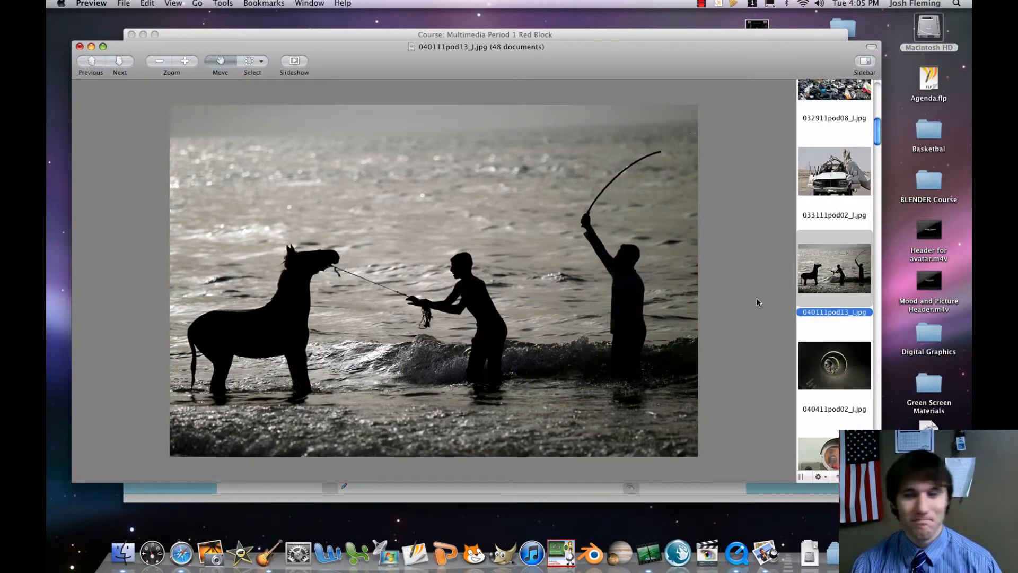
pyautogui.press('Delete')
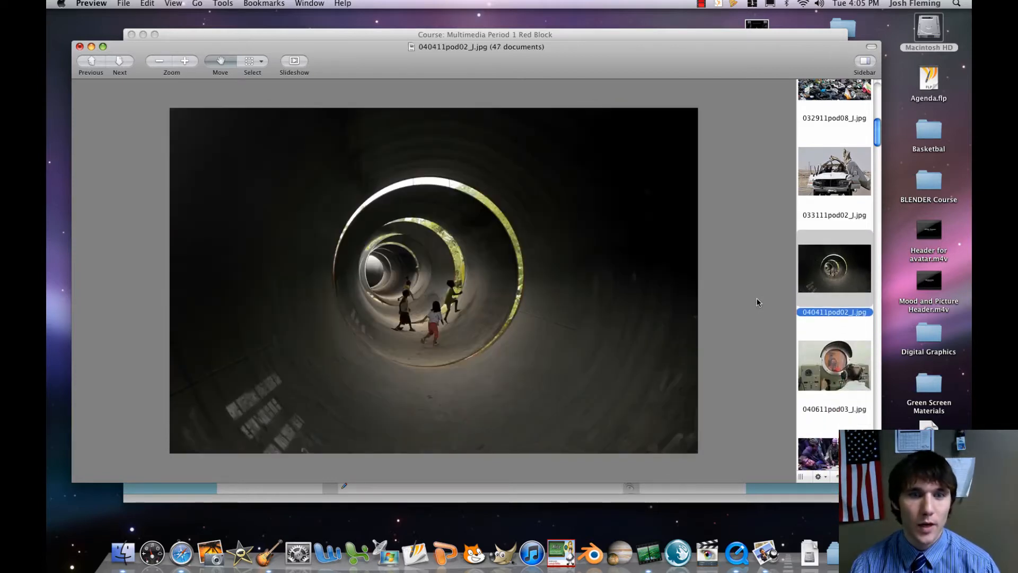
pyautogui.press('Delete')
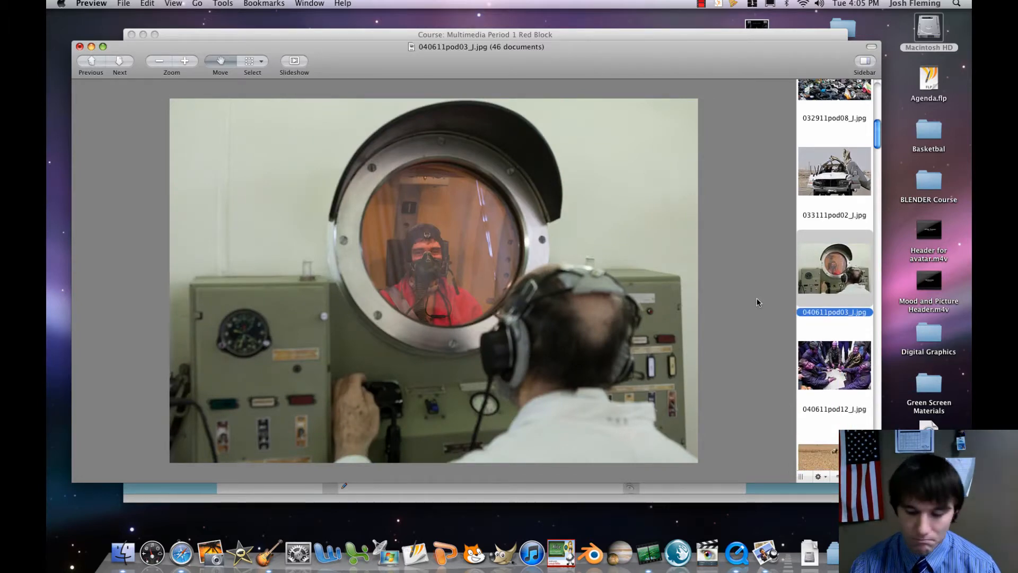
# Remove 040611pod03_J.jpg, 040611pod12_J.jpg and 040611pod14_J.jpg from the open set.
pyautogui.press('Delete')
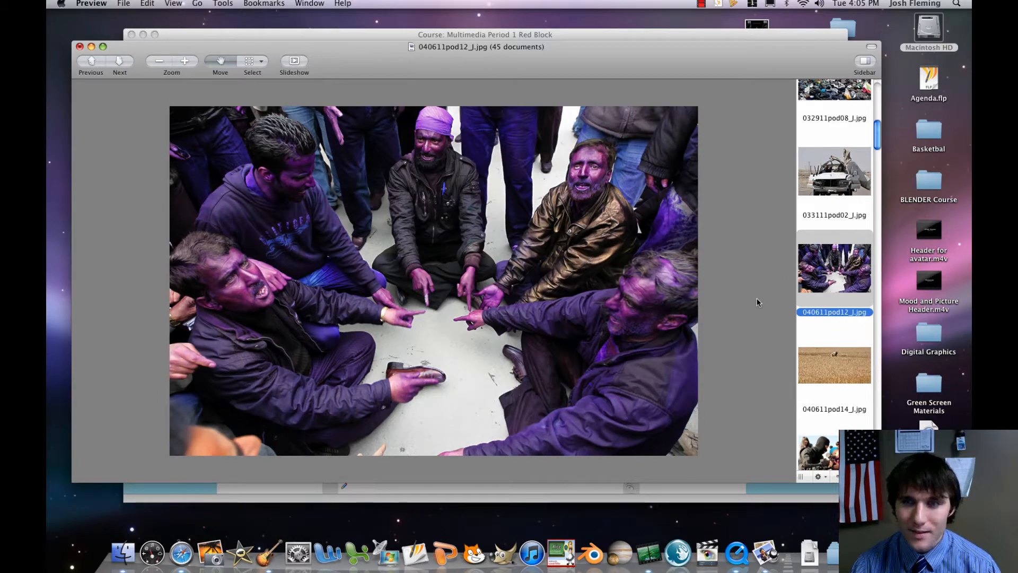
pyautogui.press('Delete')
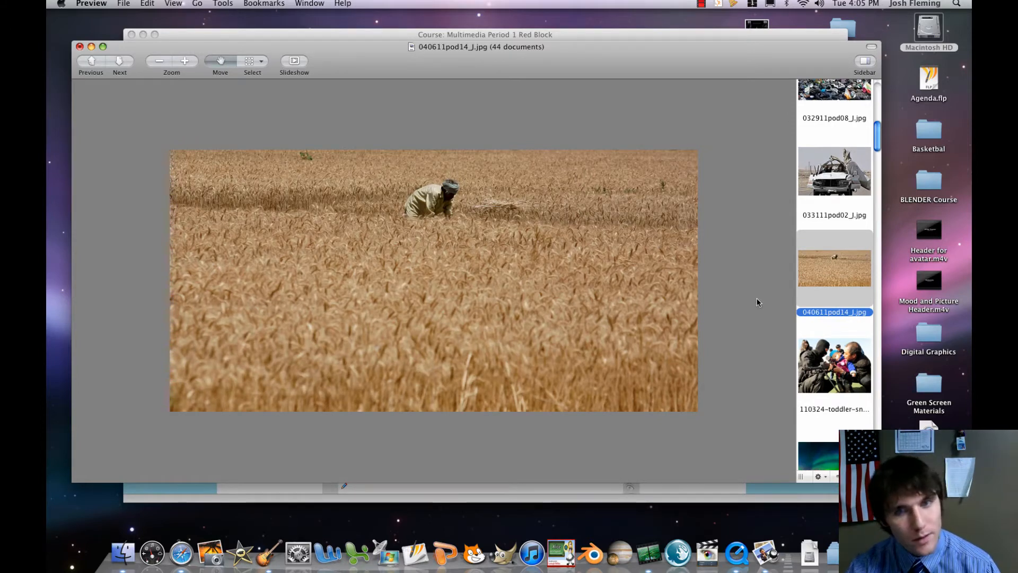
pyautogui.press('Delete')
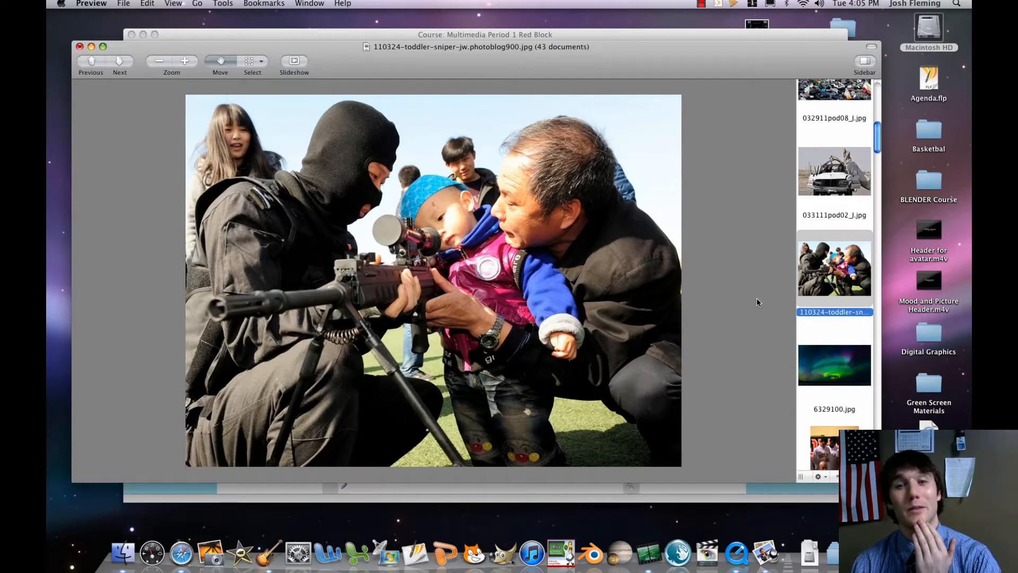
# Keep the toddler-sniper picture and remove 6329100.jpg, DSC_0900.JPG and the two a_tdy_brown pictures that follow it.
pyautogui.press('Down')
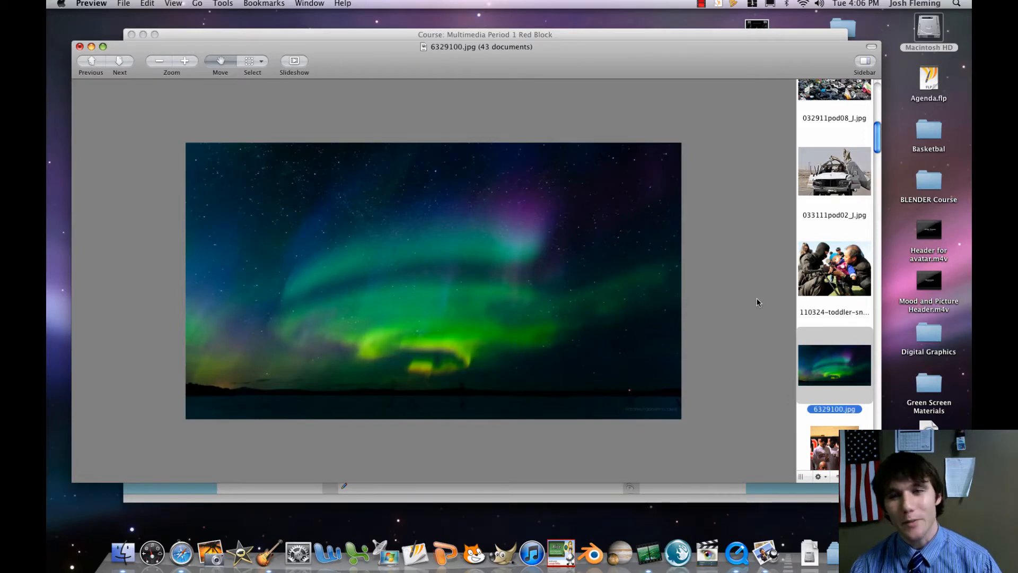
pyautogui.press('Delete')
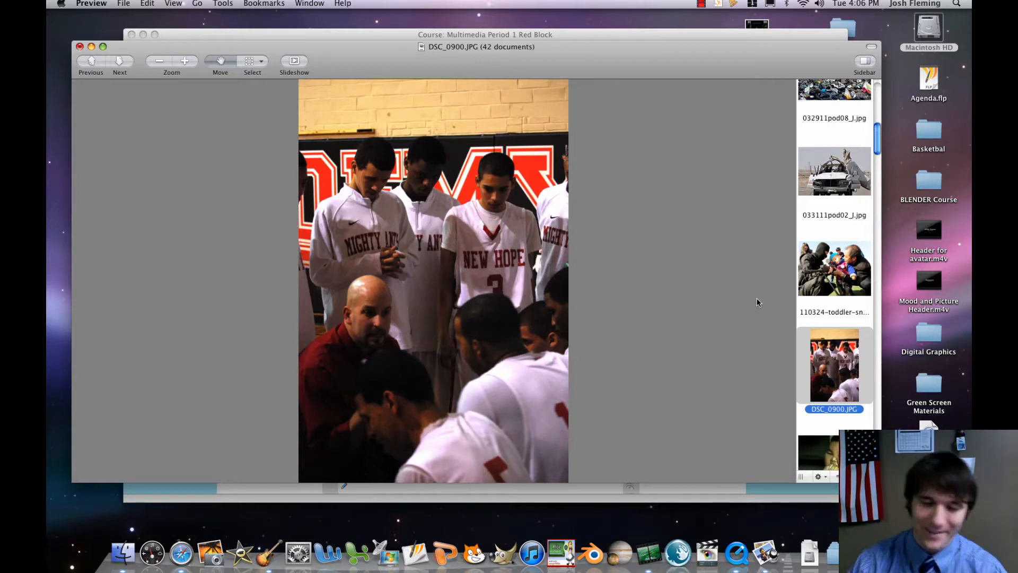
pyautogui.press('Delete')
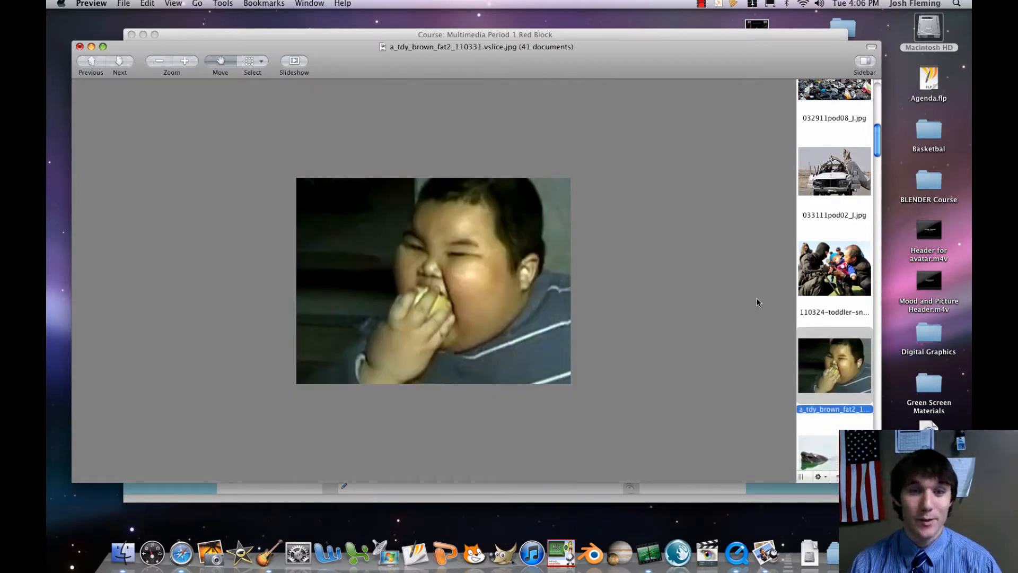
pyautogui.press('Delete')
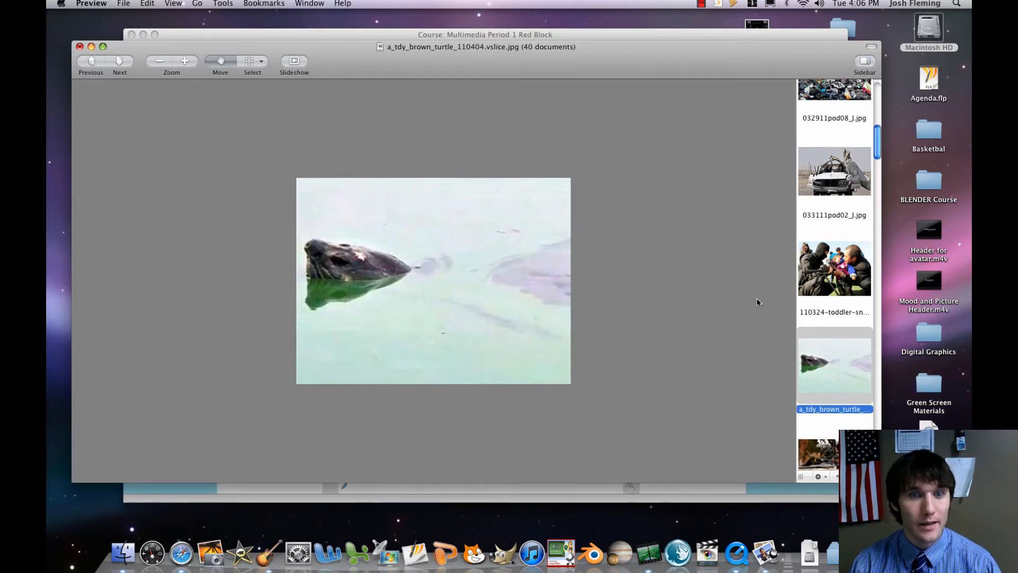
pyautogui.press('Delete')
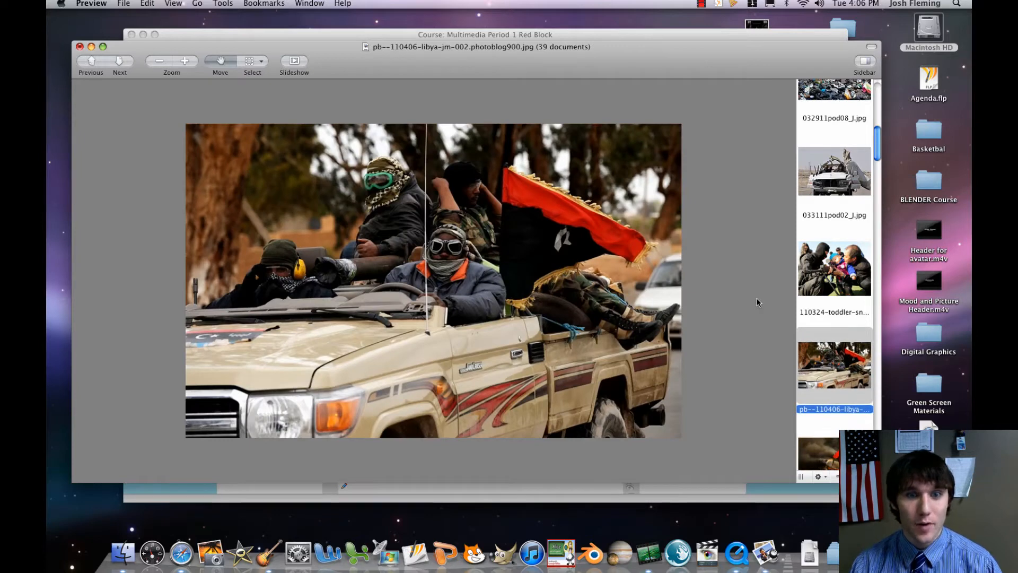
# Keep the two Libya pictures and remove the pb-110314-indiaArmy picture from the open set.
pyautogui.press('Down')
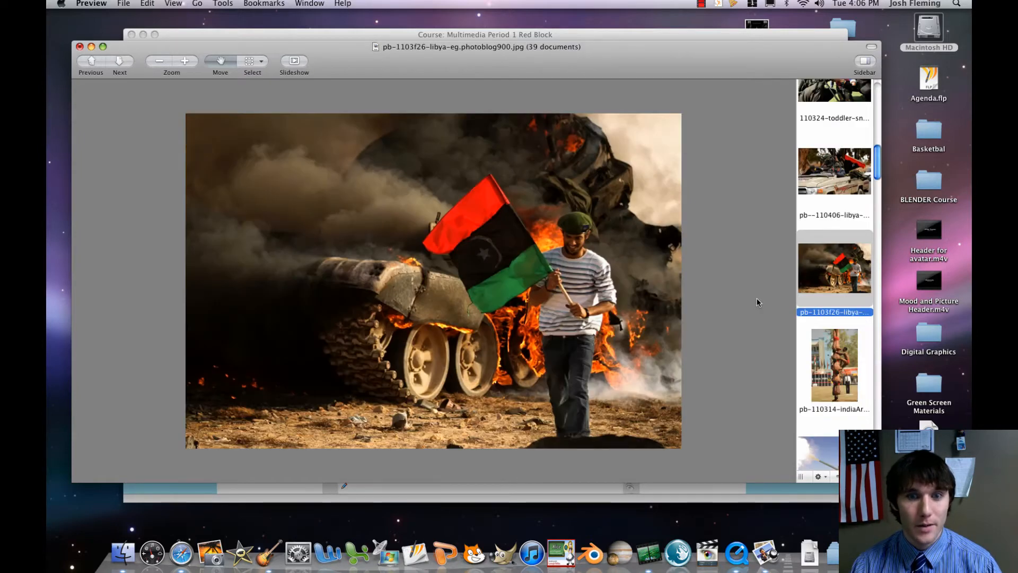
pyautogui.press('Down')
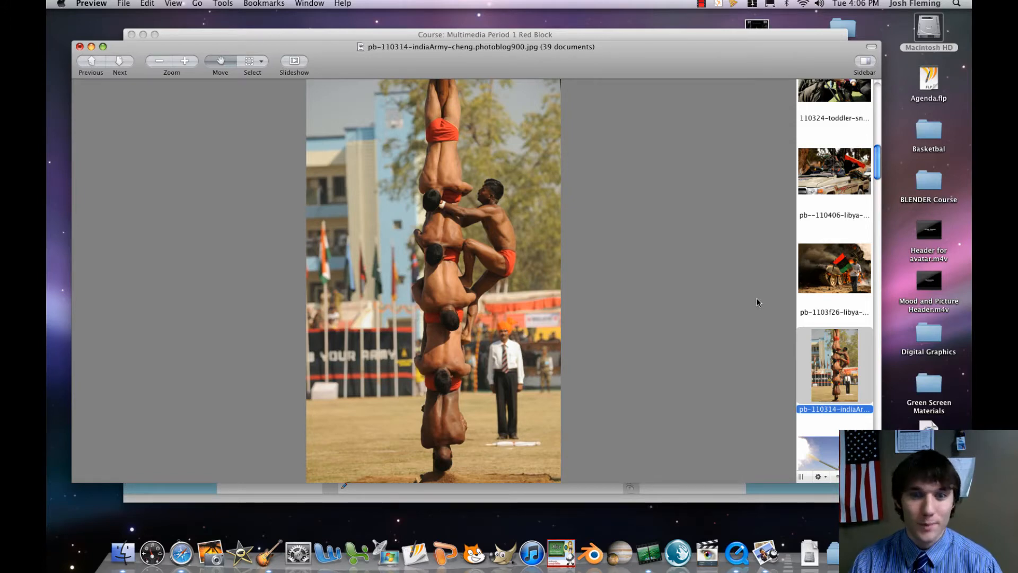
pyautogui.press('Delete')
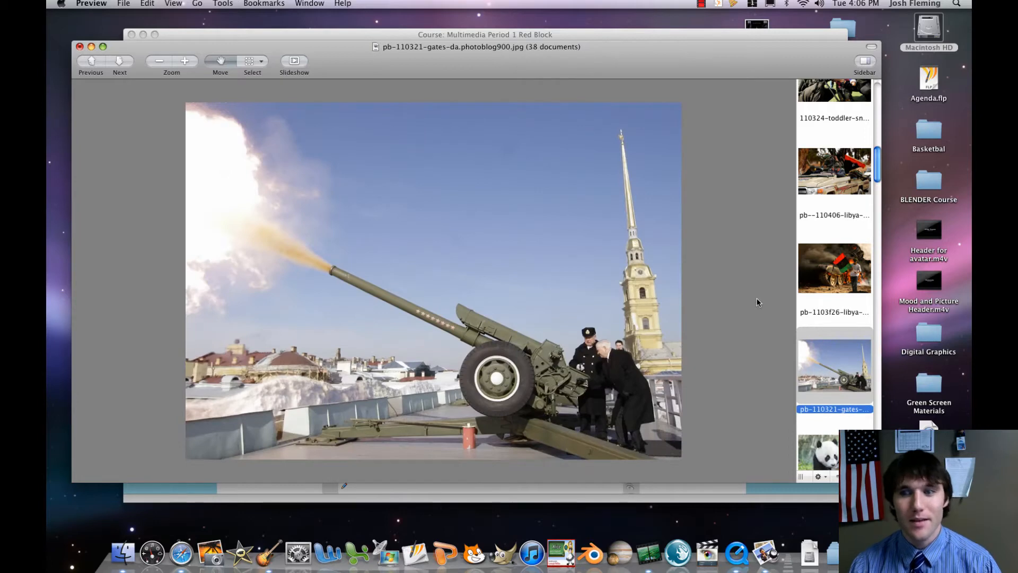
# Keep the firing cannon picture and remove the panda, London protest and skiing firefighters pictures.
pyautogui.press('Down')
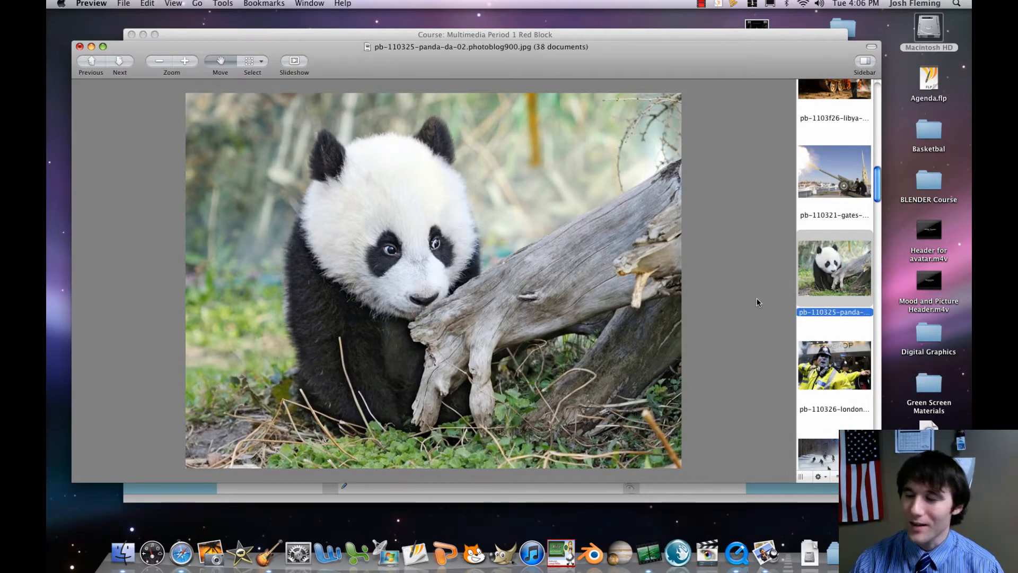
pyautogui.press('Delete')
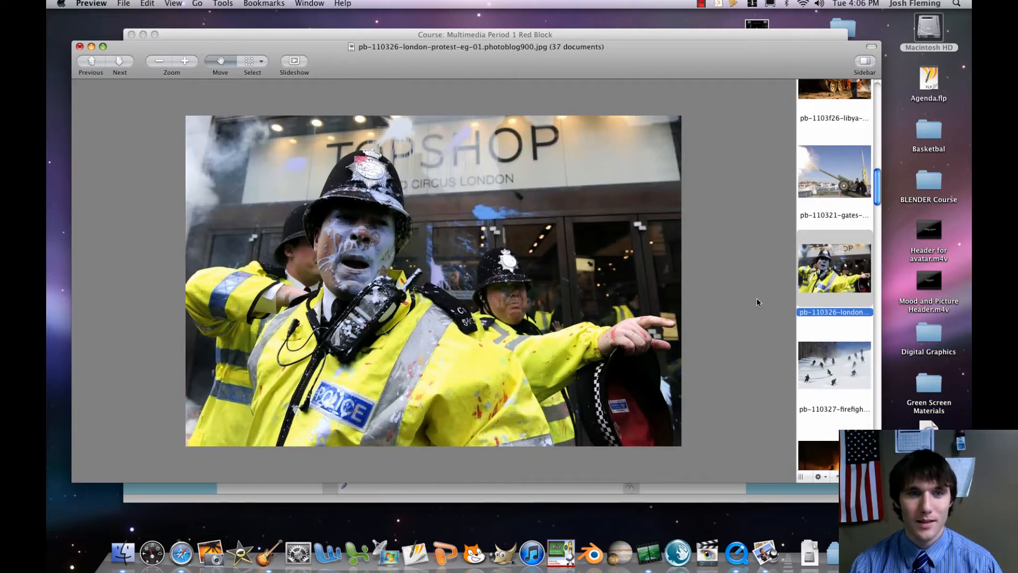
pyautogui.press('Delete')
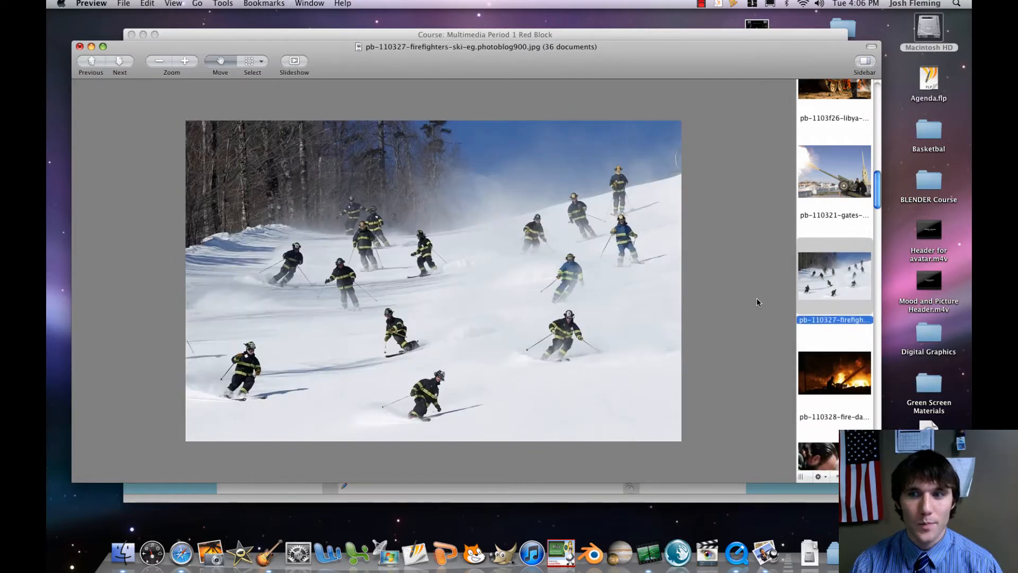
pyautogui.press('Delete')
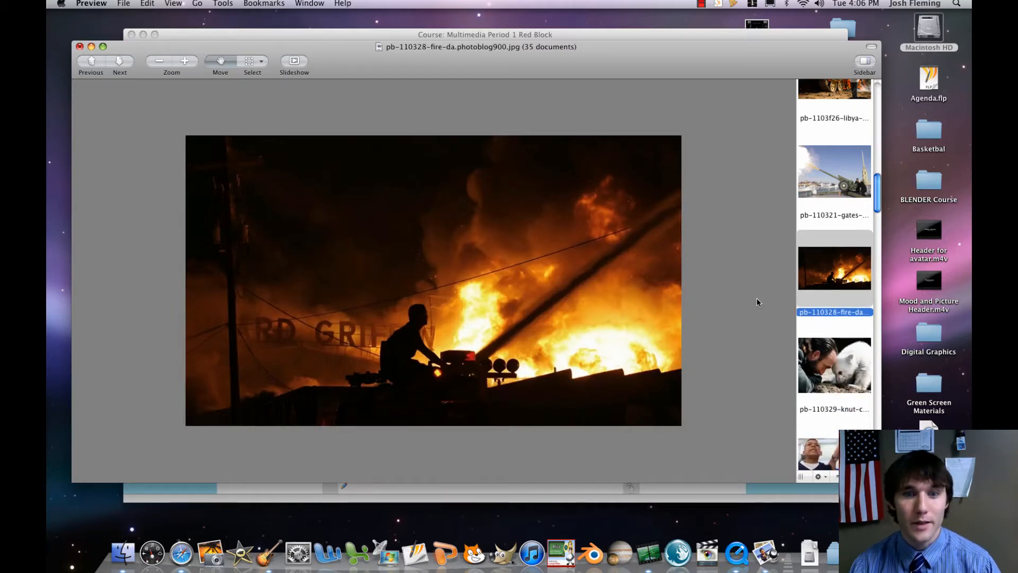
# Keep the pb-110328-fire picture and remove the polar bear, swine vaccination and sleeping children pictures that follow.
pyautogui.press('Down')
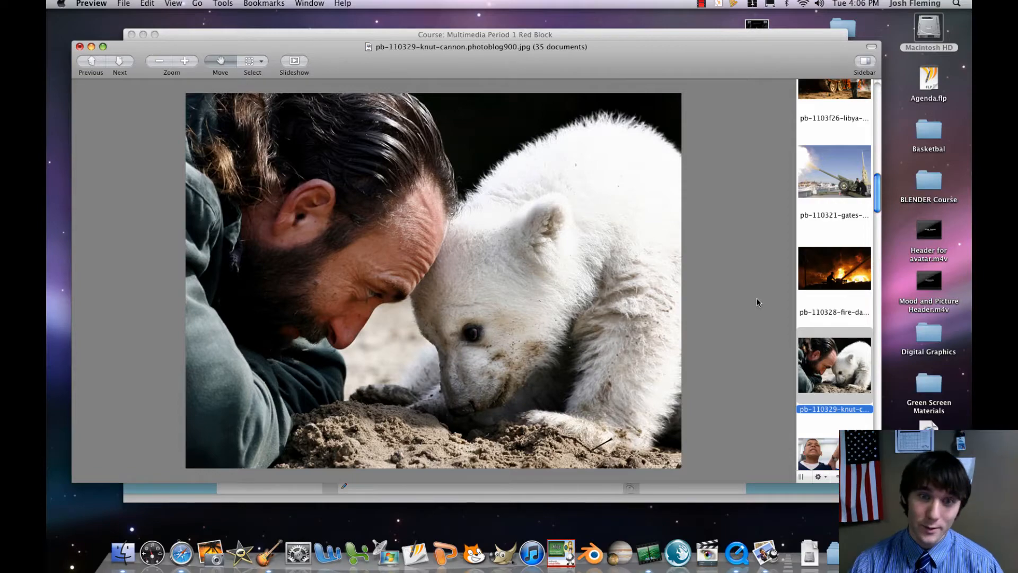
pyautogui.press('Delete')
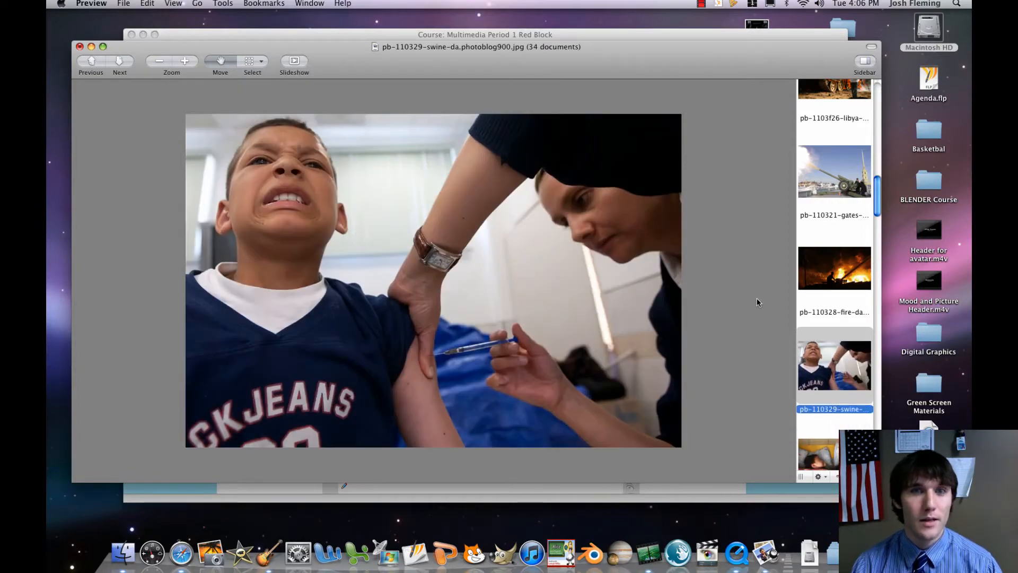
pyautogui.press('Down')
pyautogui.press('Down')
pyautogui.press('Up')
pyautogui.press('Up')
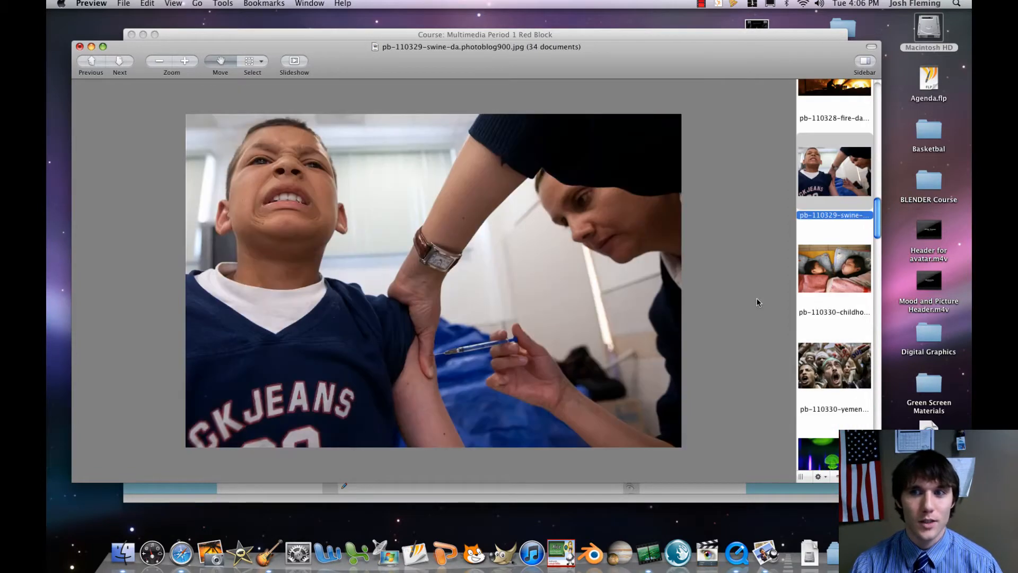
pyautogui.press('Delete')
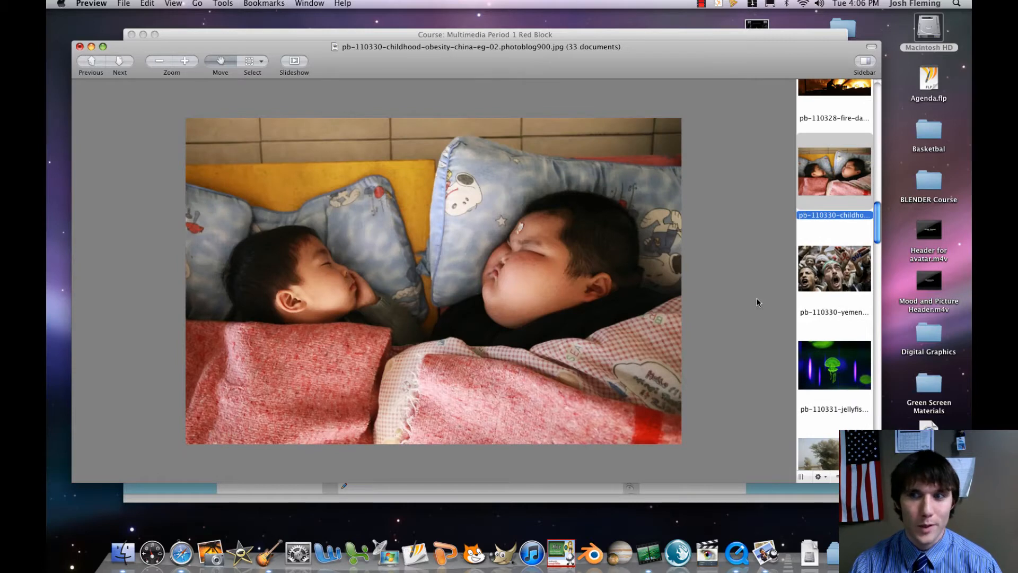
pyautogui.press('Delete')
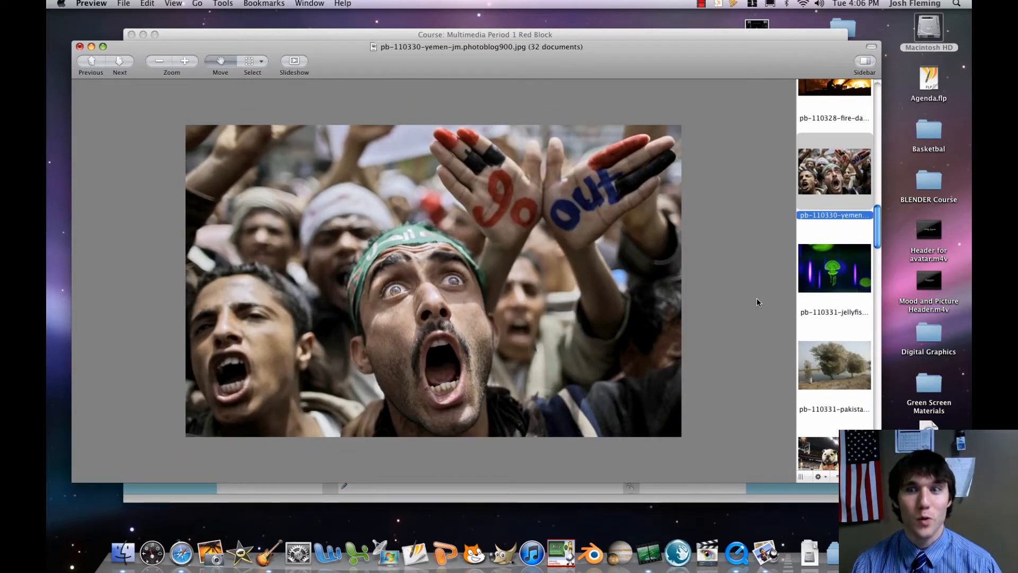
# Keep the Yemen protest and green jellyfish pictures and remove the Pakistan spider-trees picture.
pyautogui.press('Down')
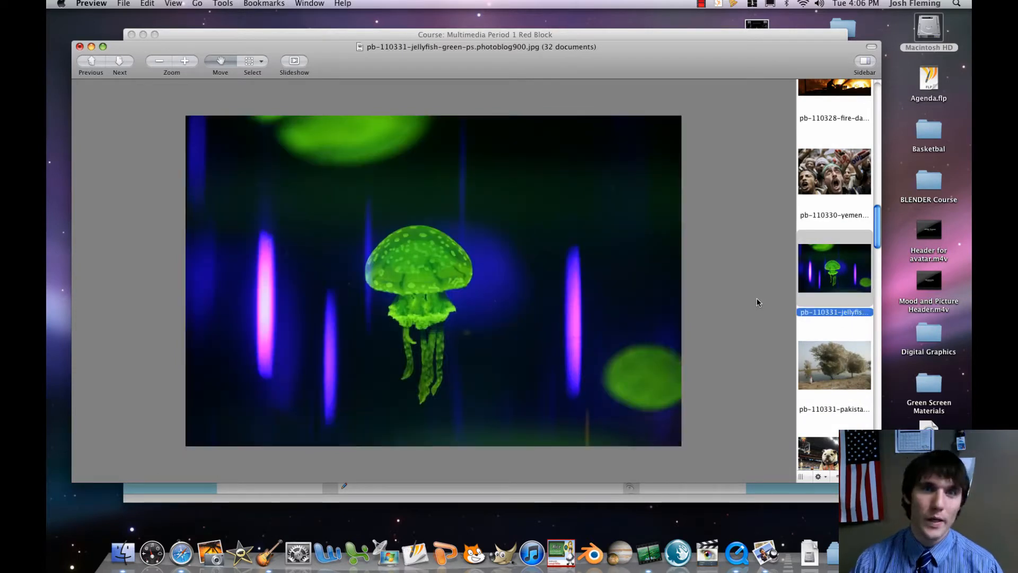
pyautogui.press('Down')
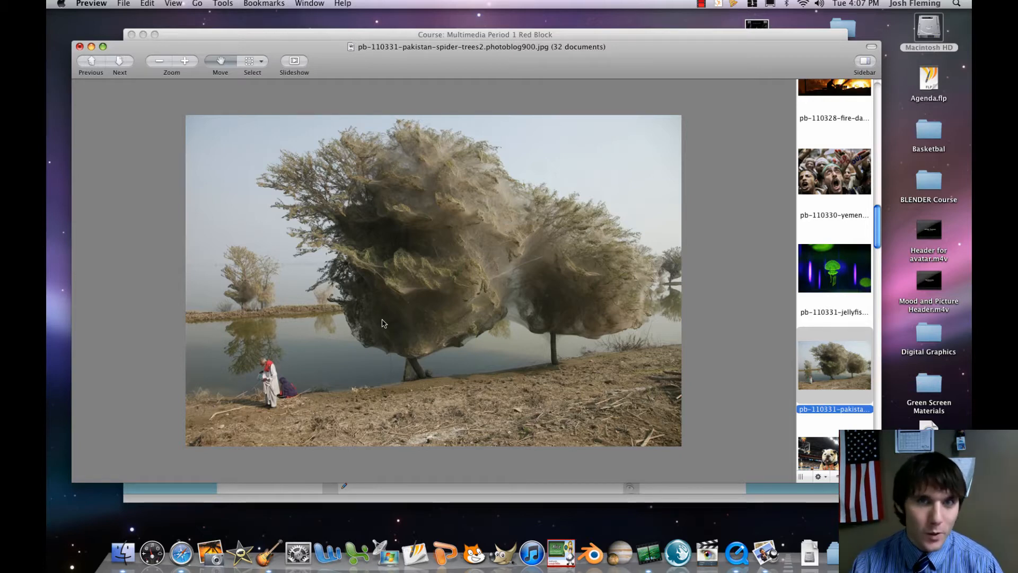
pyautogui.press('Delete')
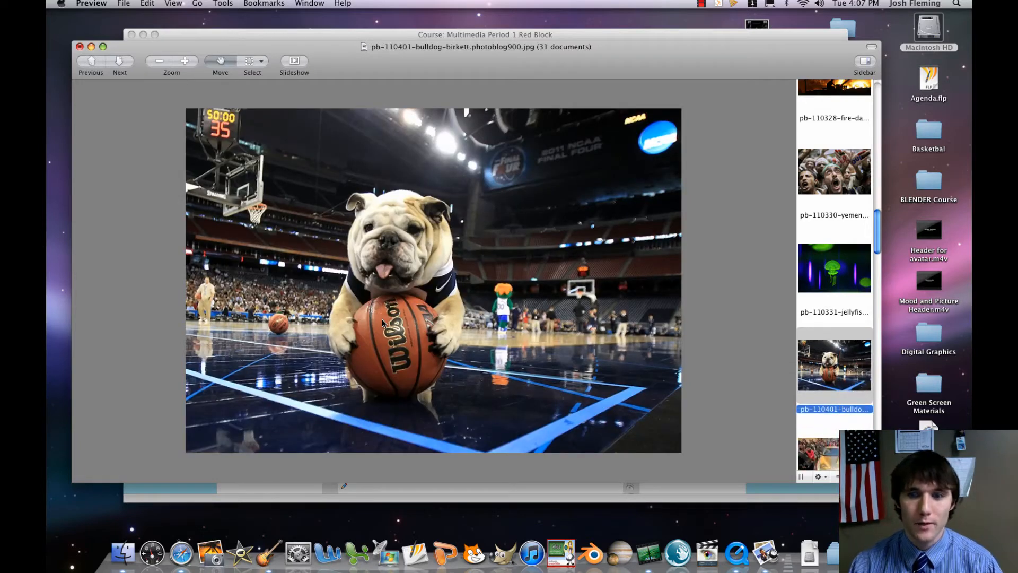
# Remove the bulldog, gold car, rhino and camouflaged artist pictures and the one after them, up to the refinery fire.
pyautogui.press('Delete')
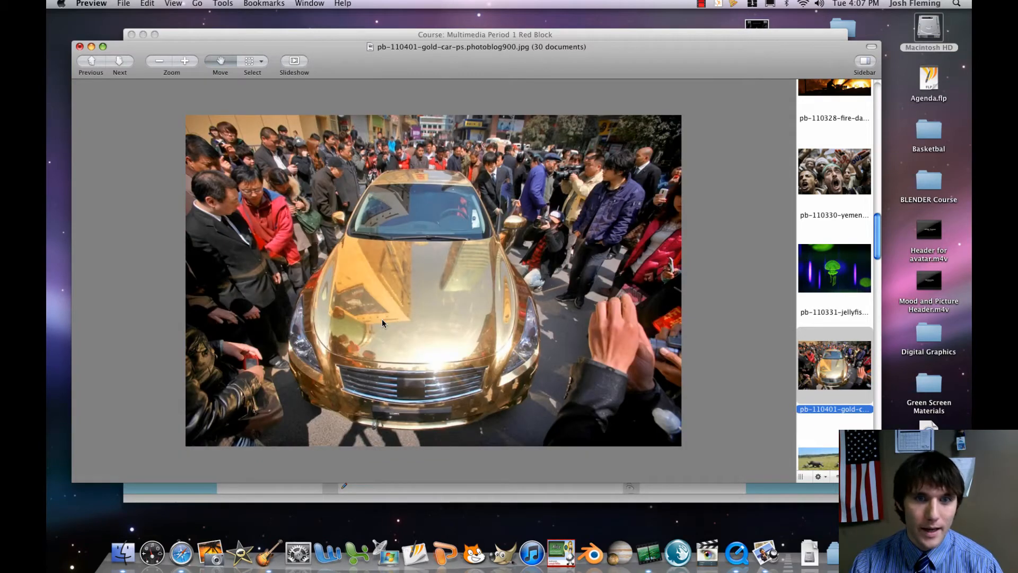
pyautogui.press('Delete')
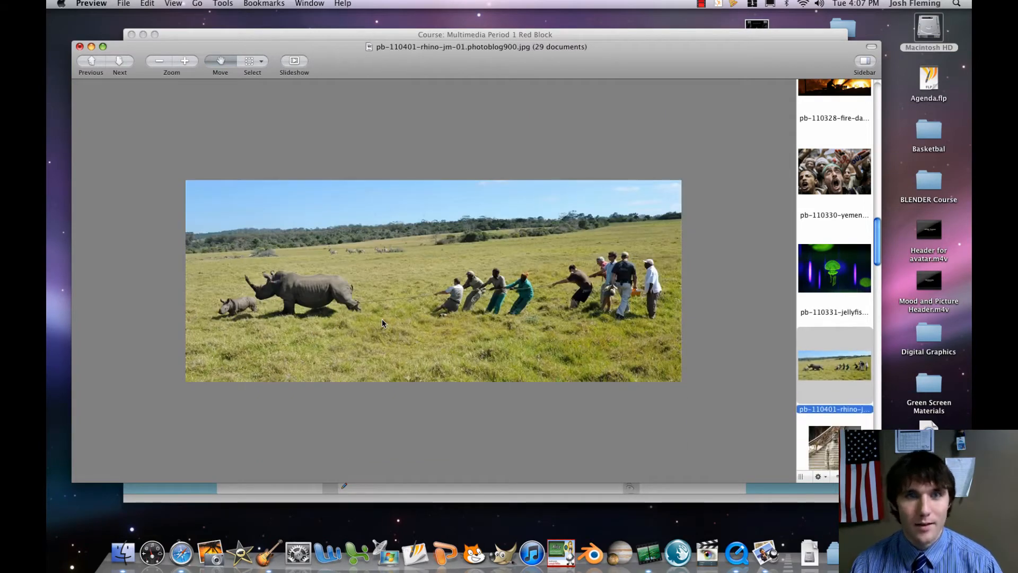
pyautogui.press('Delete')
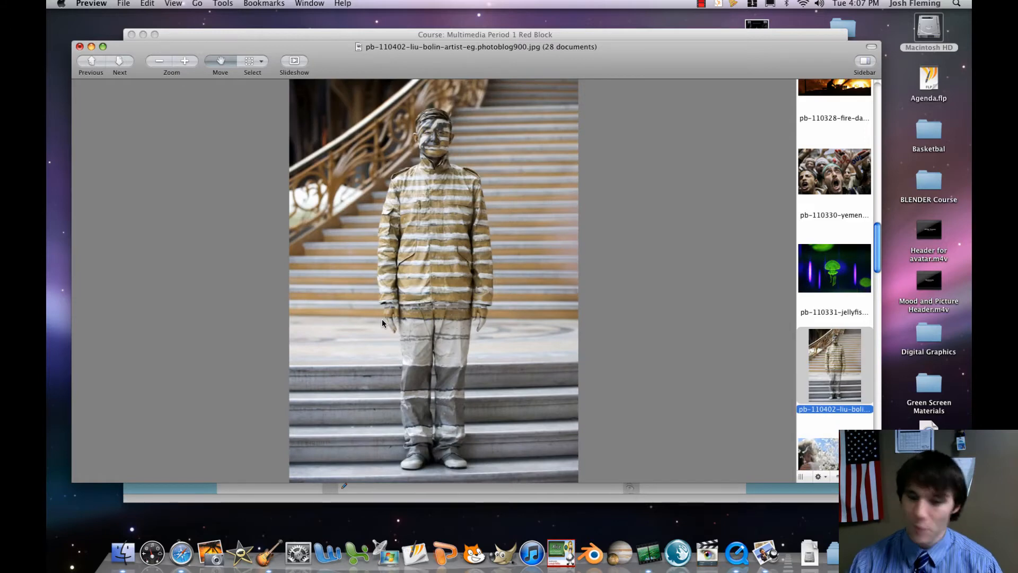
pyautogui.press('Delete')
pyautogui.press('Delete')
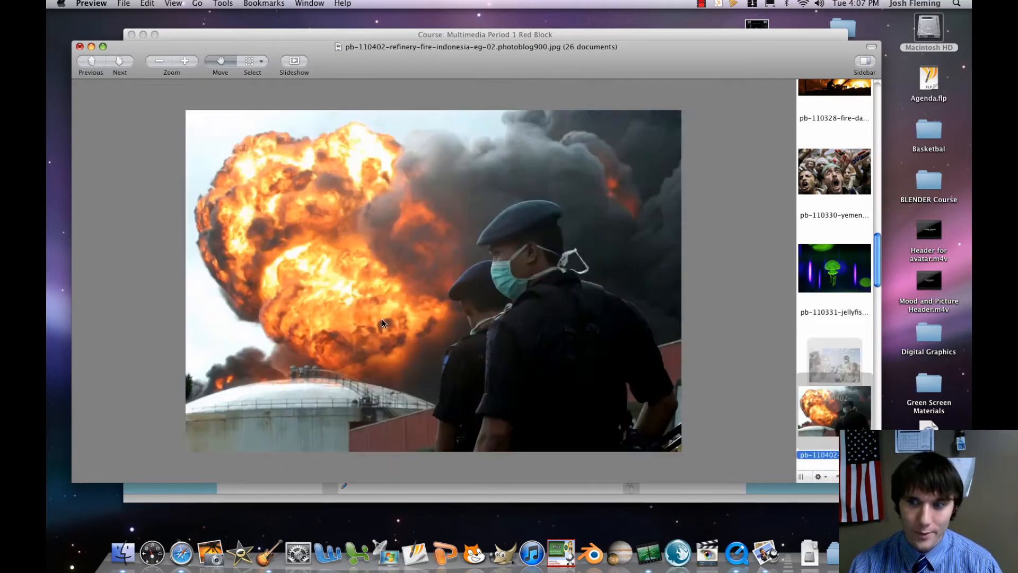
# Flip through the remaining pictures from the refinery fire to the South Korea raincoat picture to judge which ones to keep.
pyautogui.press('Down')
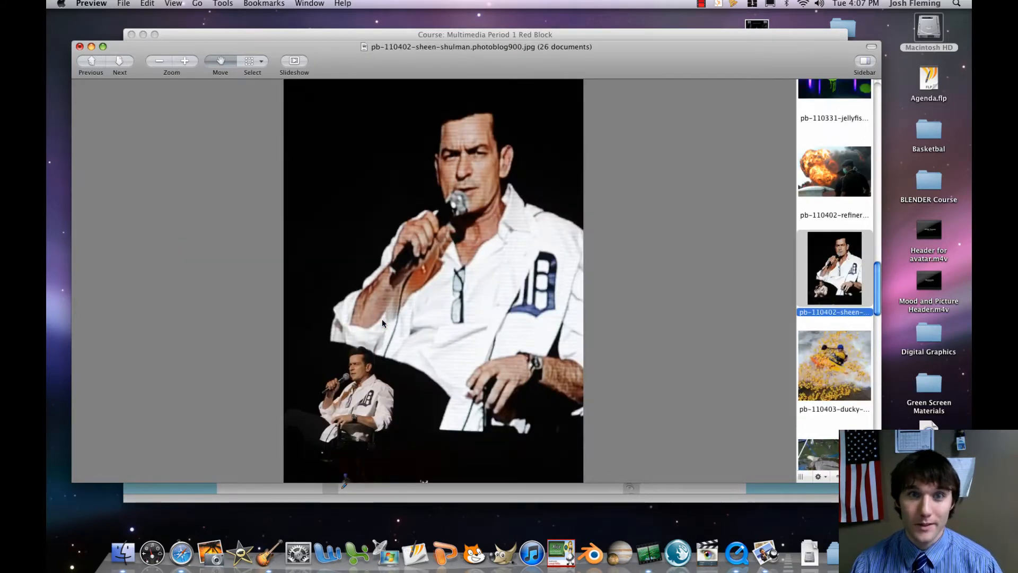
pyautogui.press('Down')
pyautogui.press('Down')
pyautogui.press('Down')
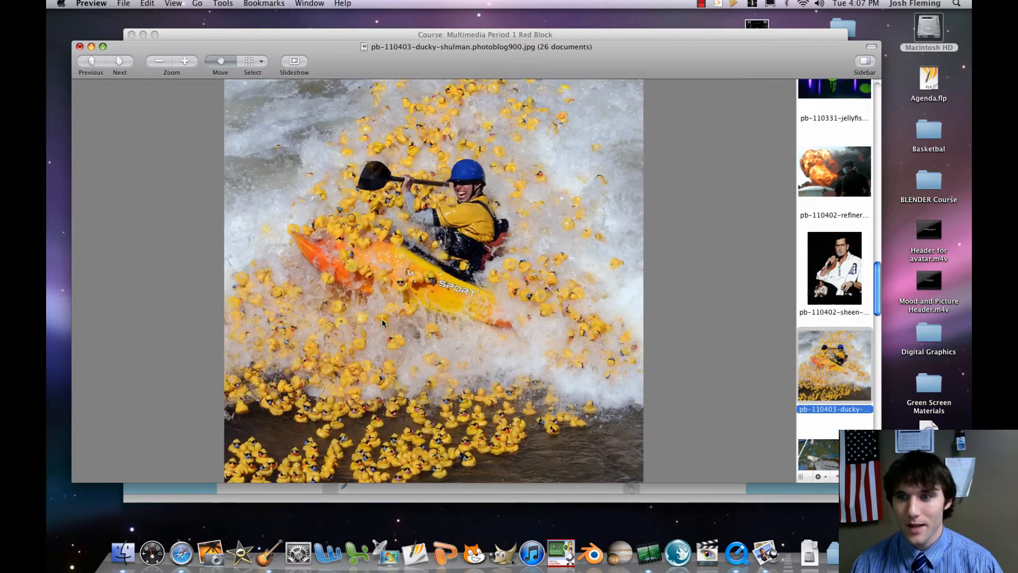
pyautogui.press('Up')
pyautogui.press('Up')
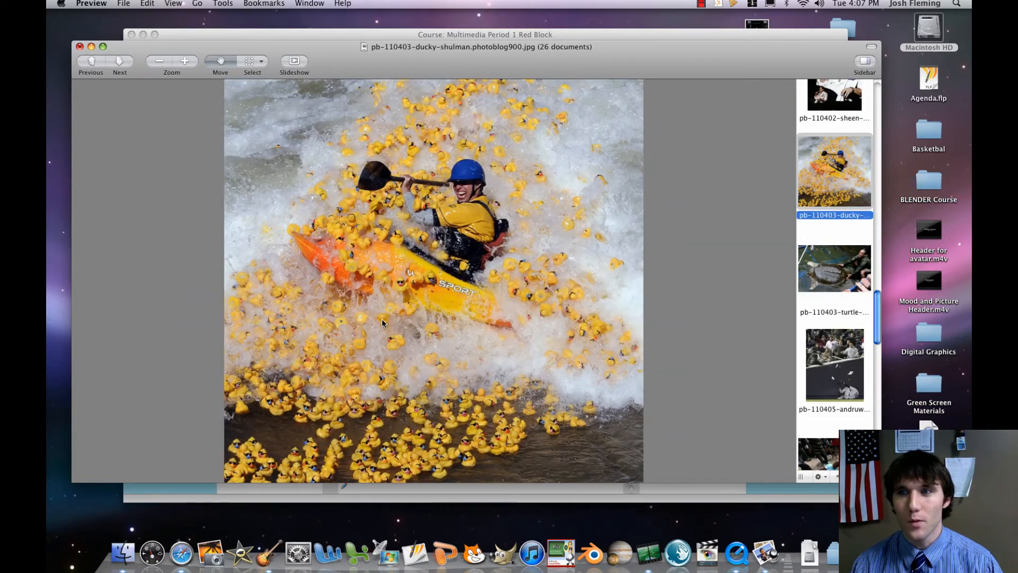
pyautogui.press('Down')
pyautogui.press('Down')
pyautogui.press('Down')
pyautogui.press('Down')
pyautogui.press('Down')
pyautogui.press('Down')
pyautogui.press('Down')
pyautogui.press('Down')
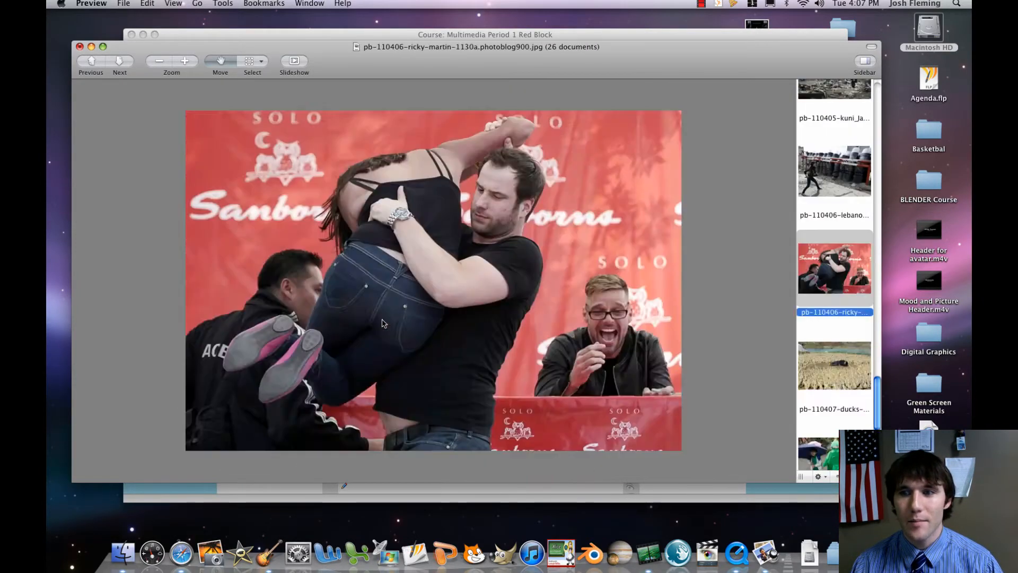
pyautogui.press('Up')
pyautogui.press('Down')
pyautogui.press('Up')
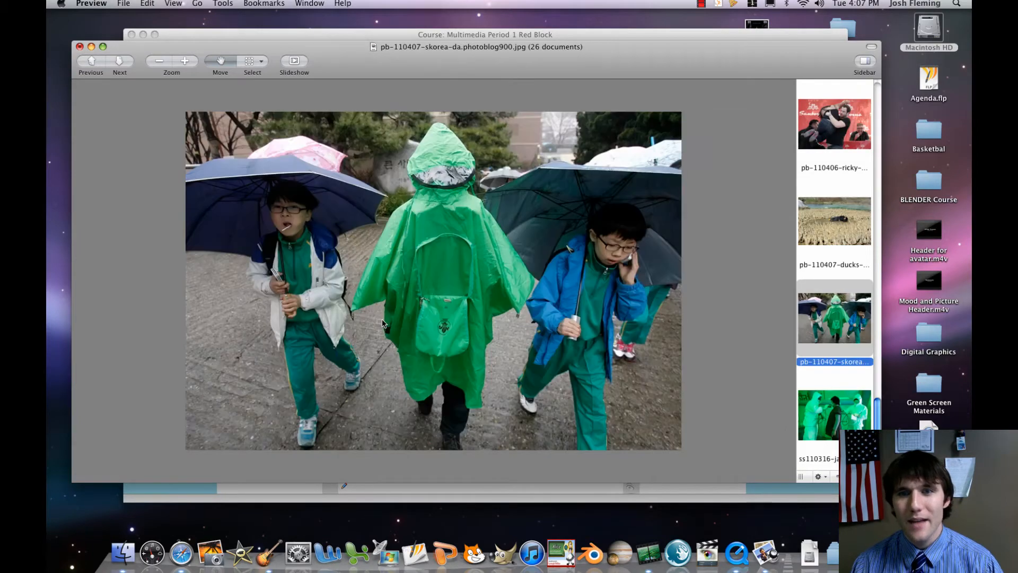
pyautogui.press('Down')
pyautogui.press('Up')
pyautogui.press('Down')
pyautogui.press('Up')
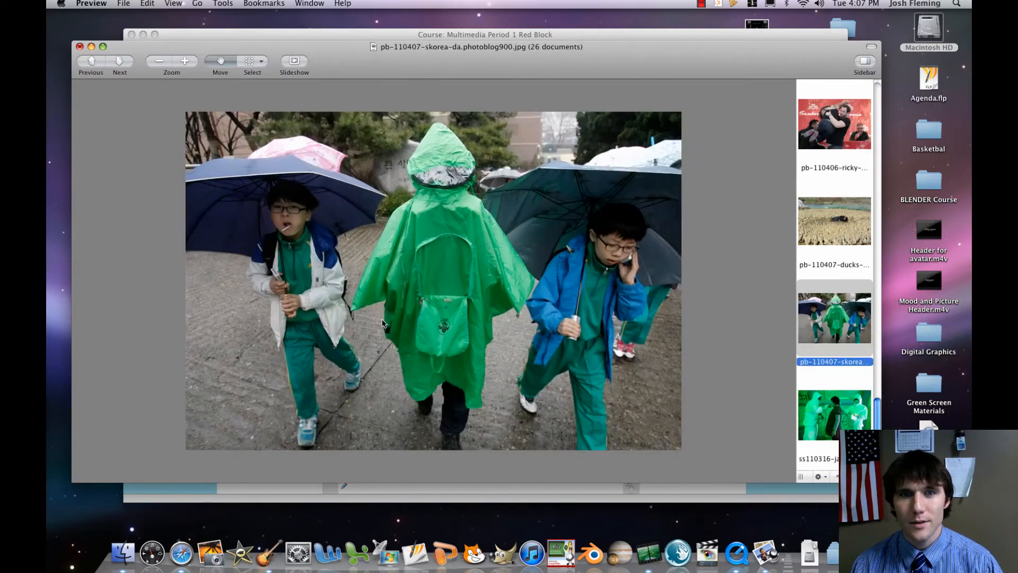
# Move on to the last picture and remove ss110316-japan-day6-10.photoblog900.jpg from the open set.
pyautogui.press('Down')
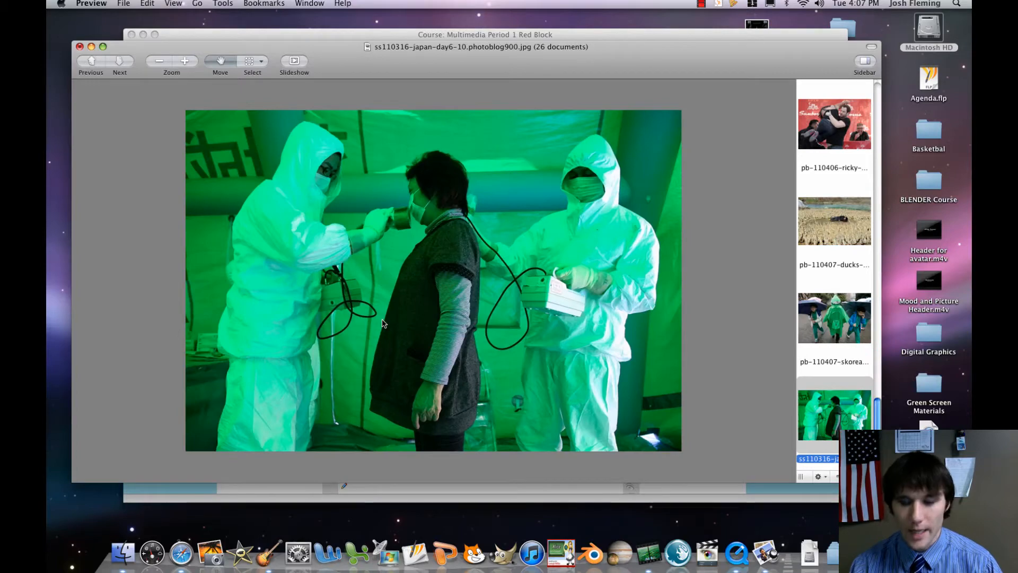
pyautogui.press('Up')
pyautogui.press('Delete')
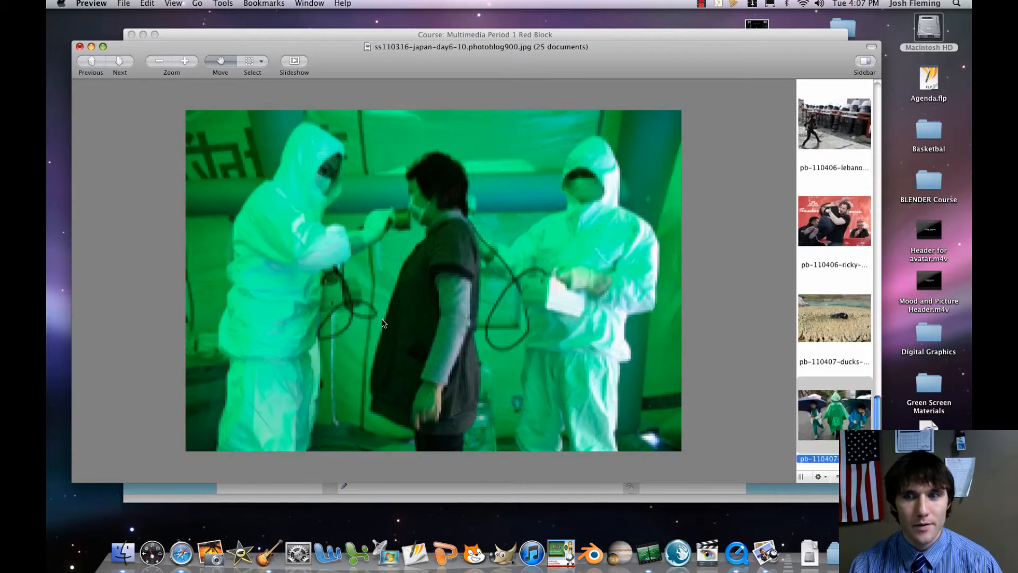
# Review the remaining pictures in reverse order, from the ducks picture back to the turtle picture.
pyautogui.press('Up')
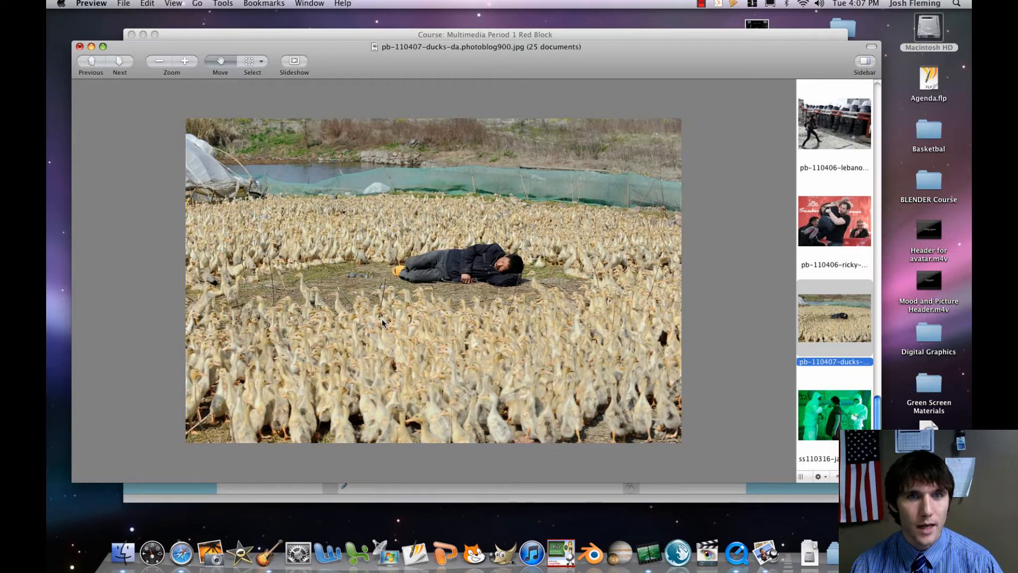
pyautogui.press('Up')
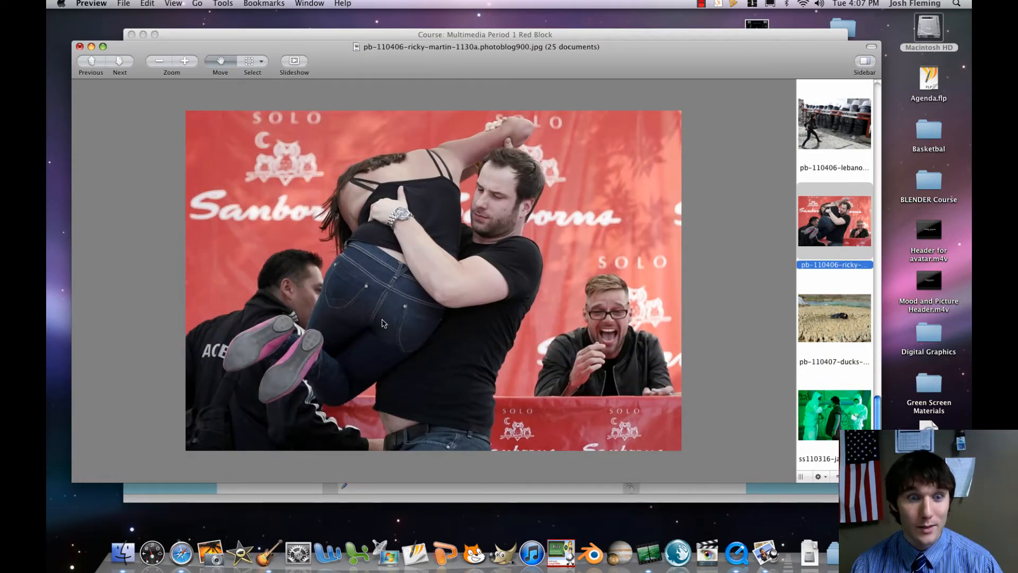
pyautogui.press('Up')
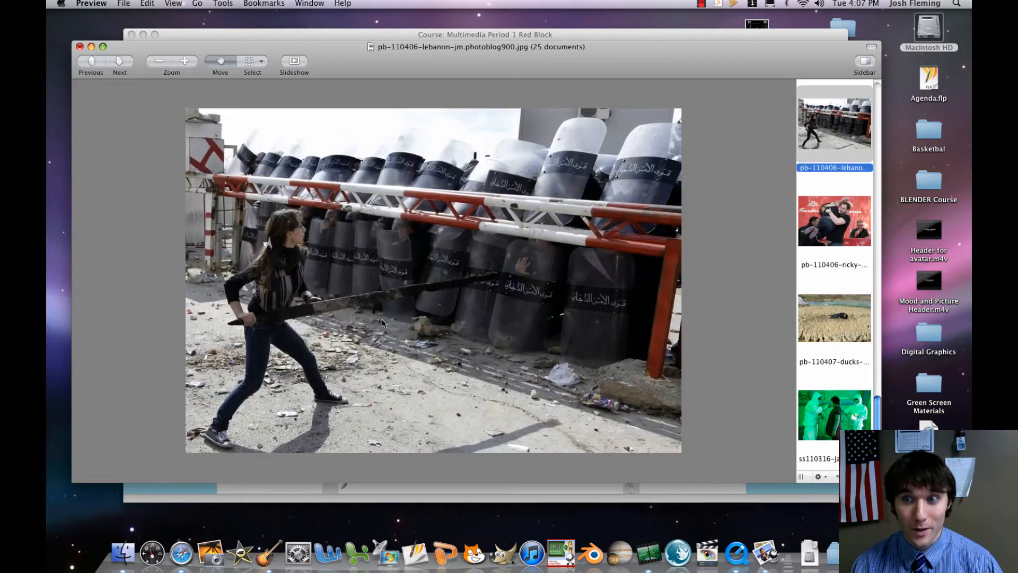
pyautogui.press('Up')
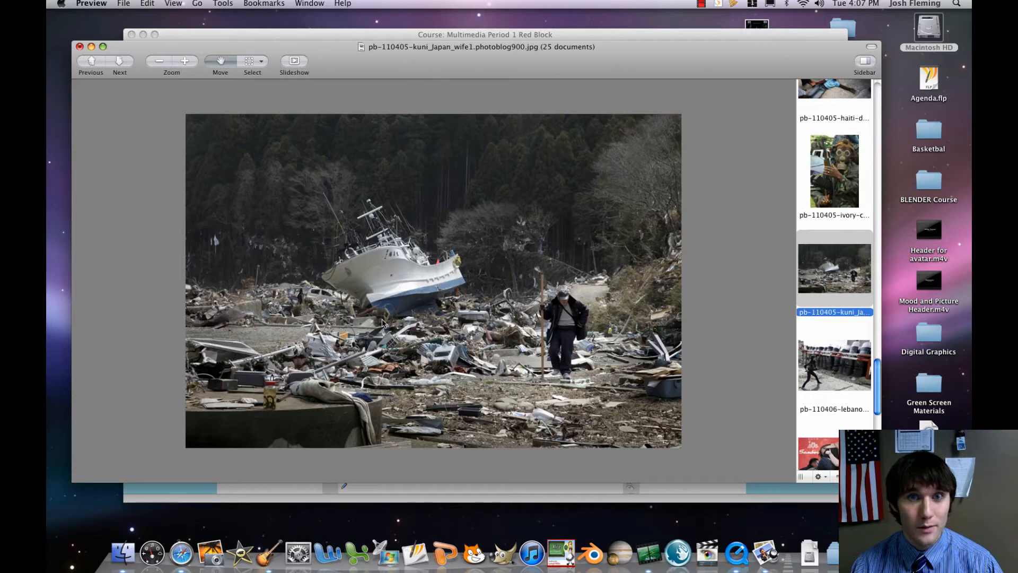
pyautogui.press('Up')
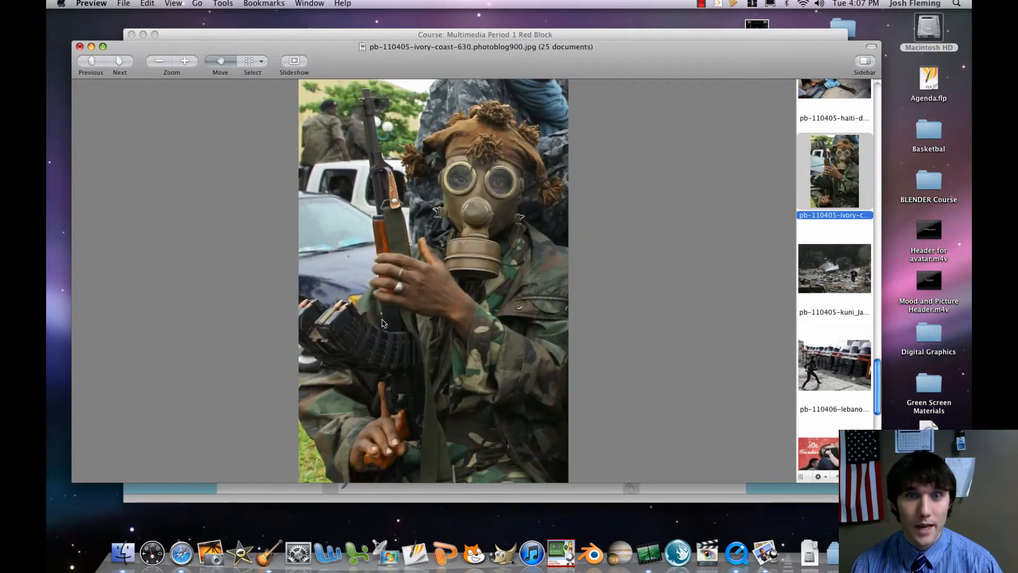
pyautogui.press('Up')
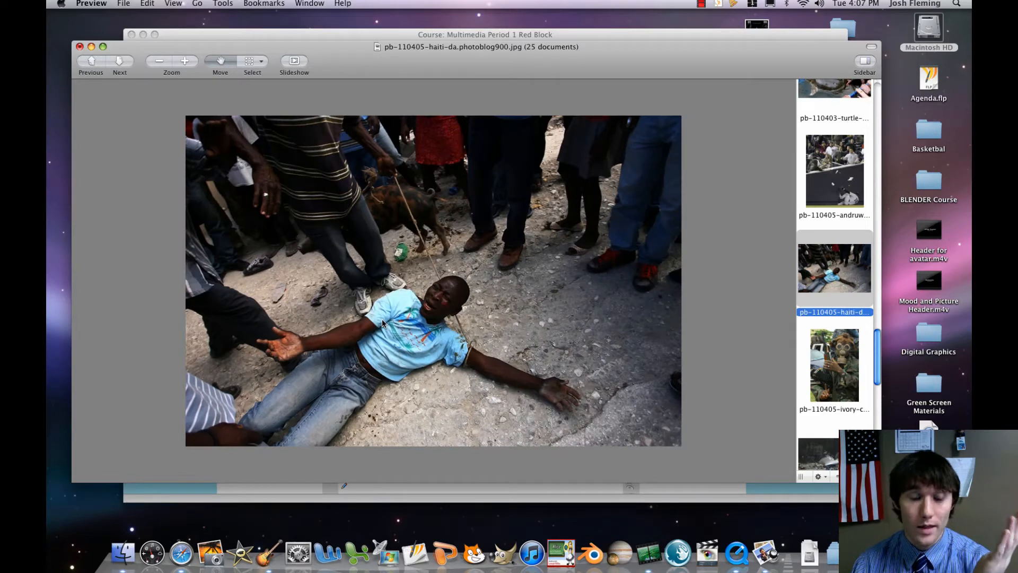
pyautogui.press('Up')
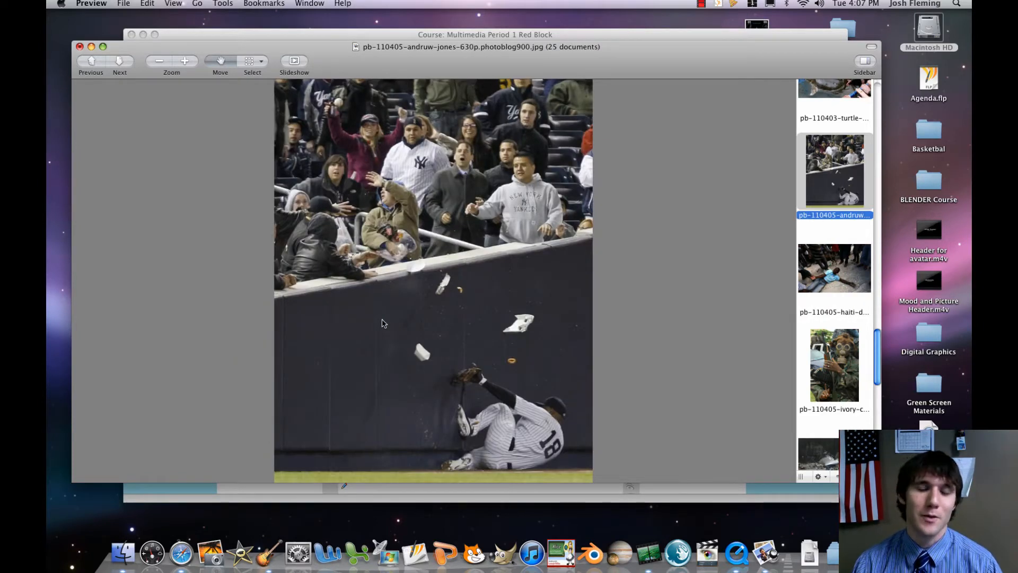
pyautogui.press('Up')
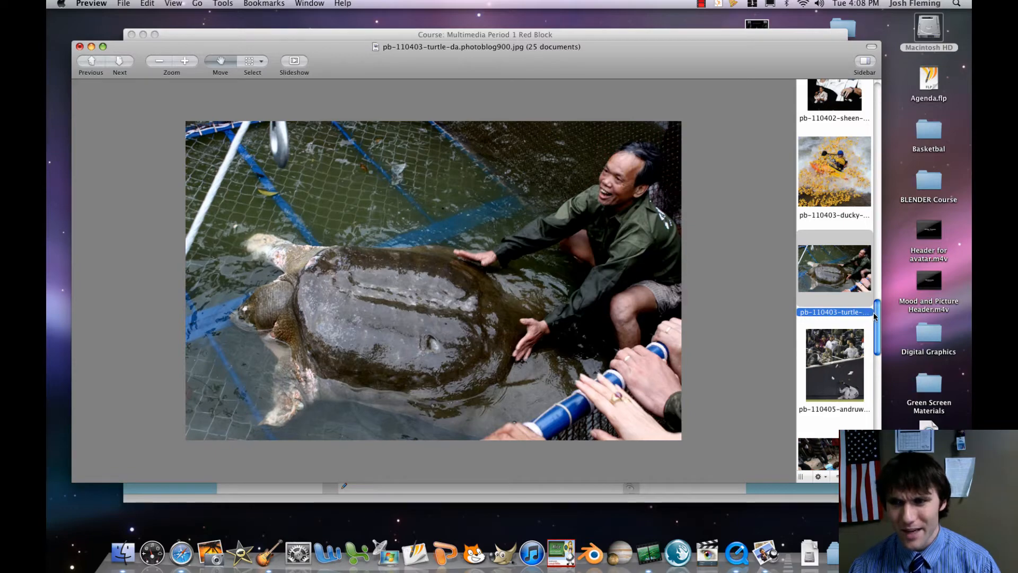
# Select all the remaining pictures in the open set and open the My Ppics folder inside Picture_Pile alongside them.
pyautogui.moveTo(877, 319); pyautogui.dragTo(829, 447)
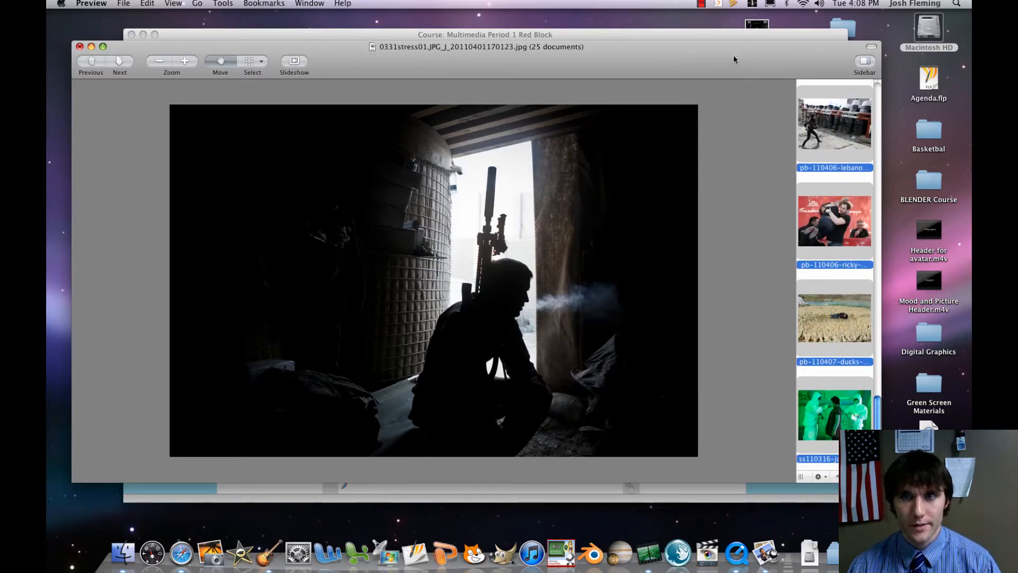
pyautogui.moveTo(733, 59); pyautogui.dragTo(300, 108)
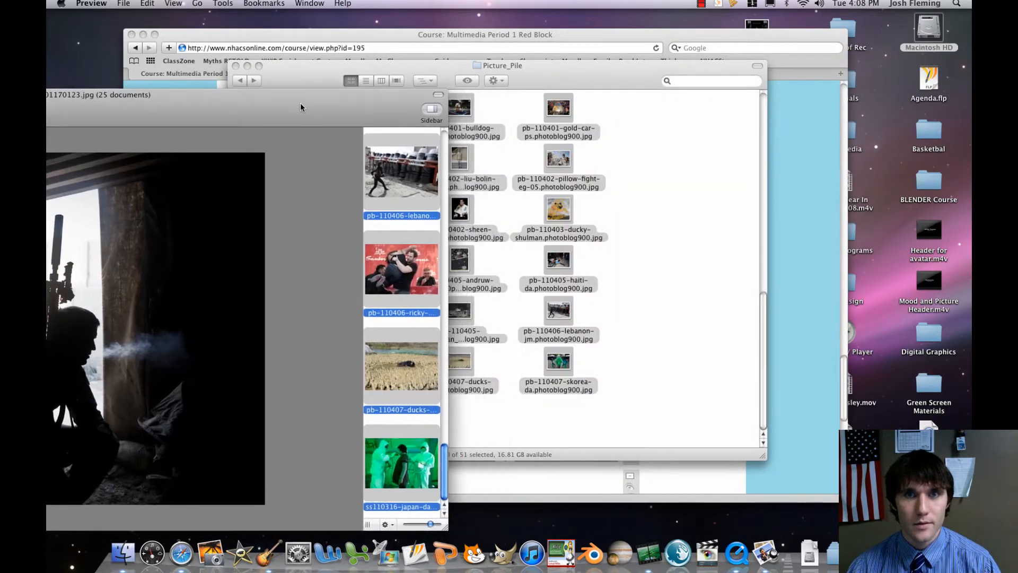
pyautogui.moveTo(537, 78); pyautogui.dragTo(688, 68)
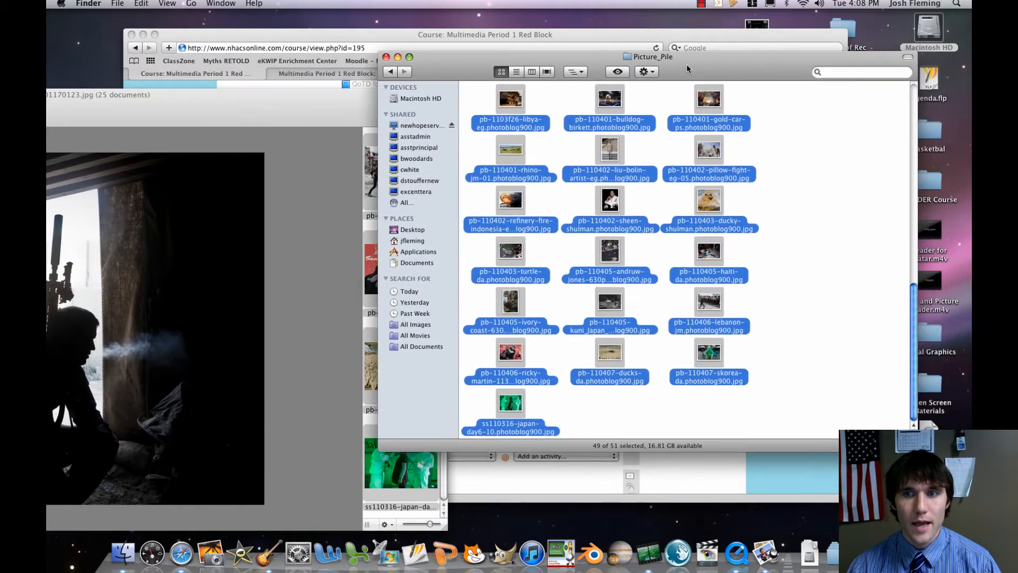
pyautogui.scroll(10, 766, 204)
pyautogui.click(766, 204)
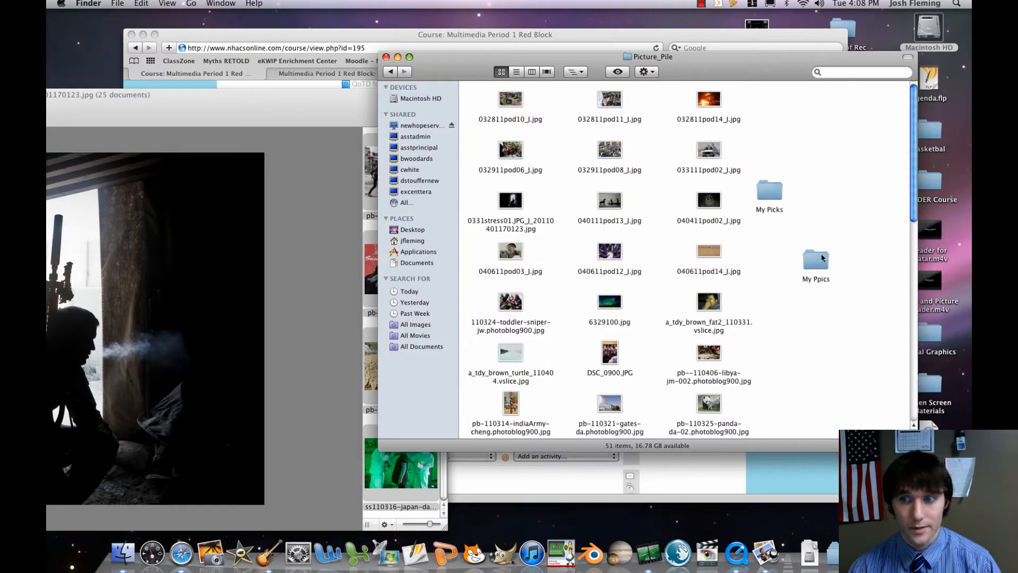
pyautogui.doubleClick(816, 260)
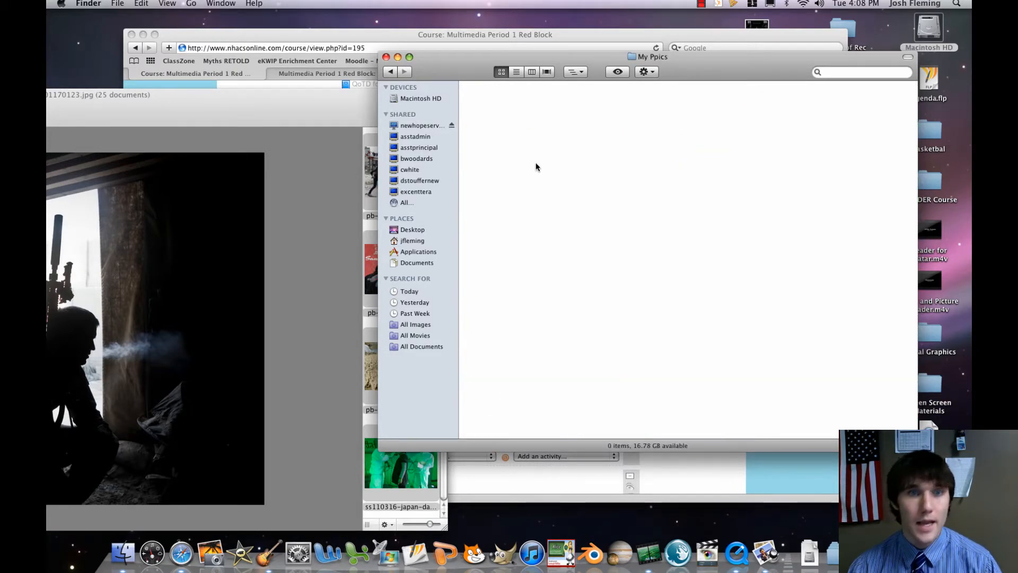
# Copy all the selected pictures from Preview into the empty My Ppics folder.
pyautogui.click(307, 111)
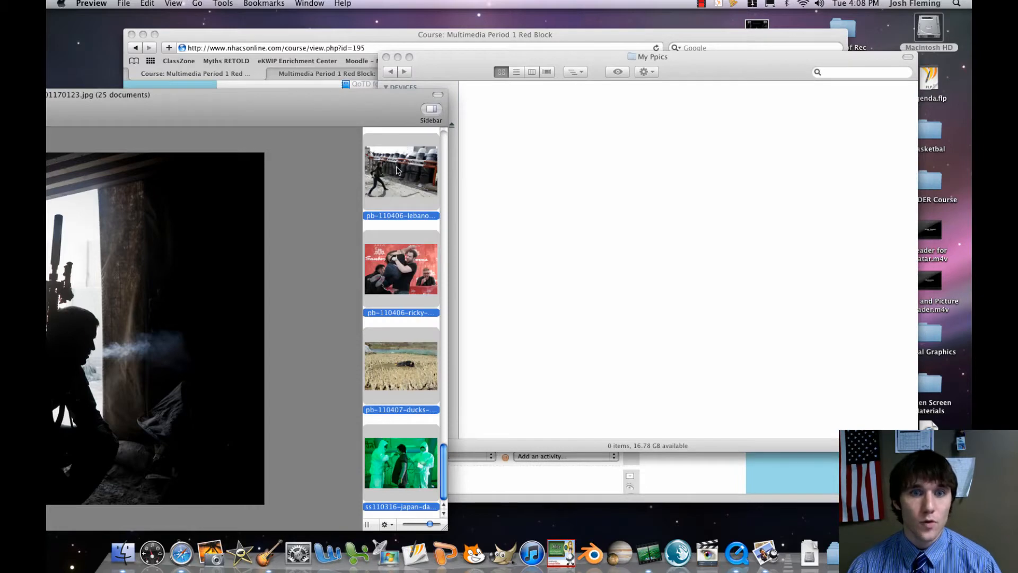
pyautogui.moveTo(397, 170); pyautogui.dragTo(538, 175)
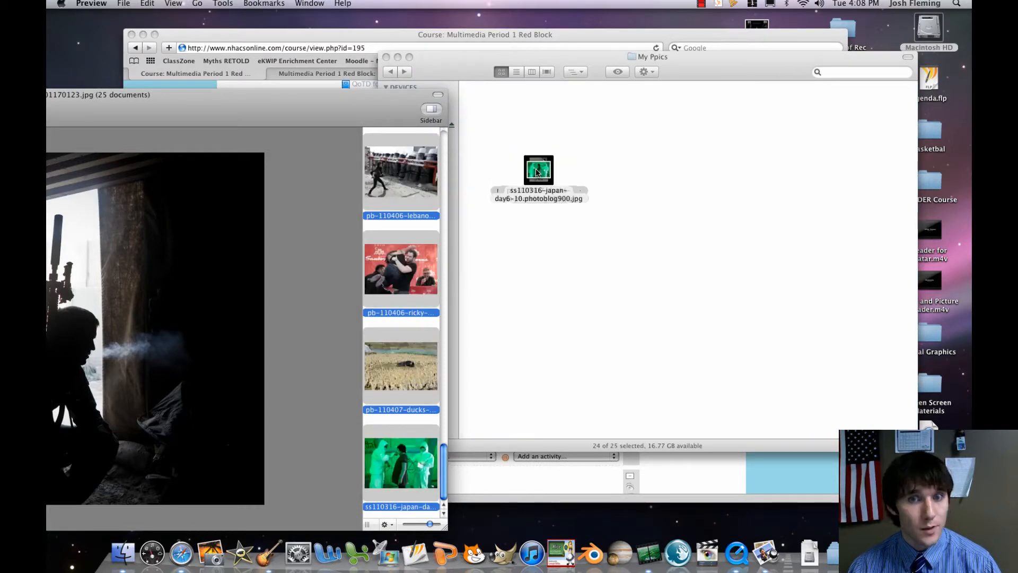
pyautogui.click(528, 127)
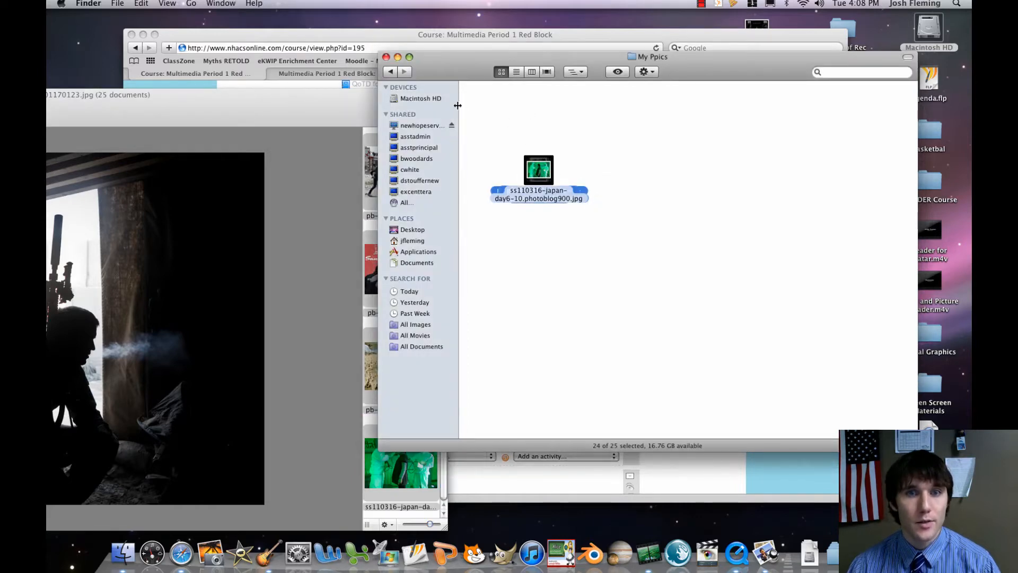
# Close the Preview picture window, reposition the My Ppics folder window and deselect its files.
pyautogui.moveTo(293, 106); pyautogui.dragTo(762, 77)
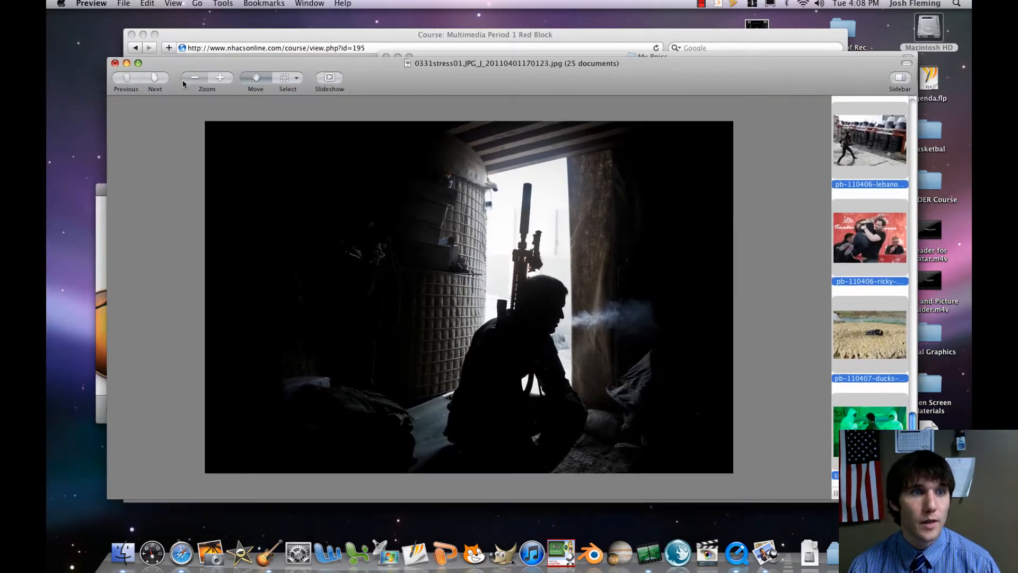
pyautogui.click(110, 66)
pyautogui.moveTo(508, 57); pyautogui.dragTo(341, 63)
pyautogui.click(426, 154)
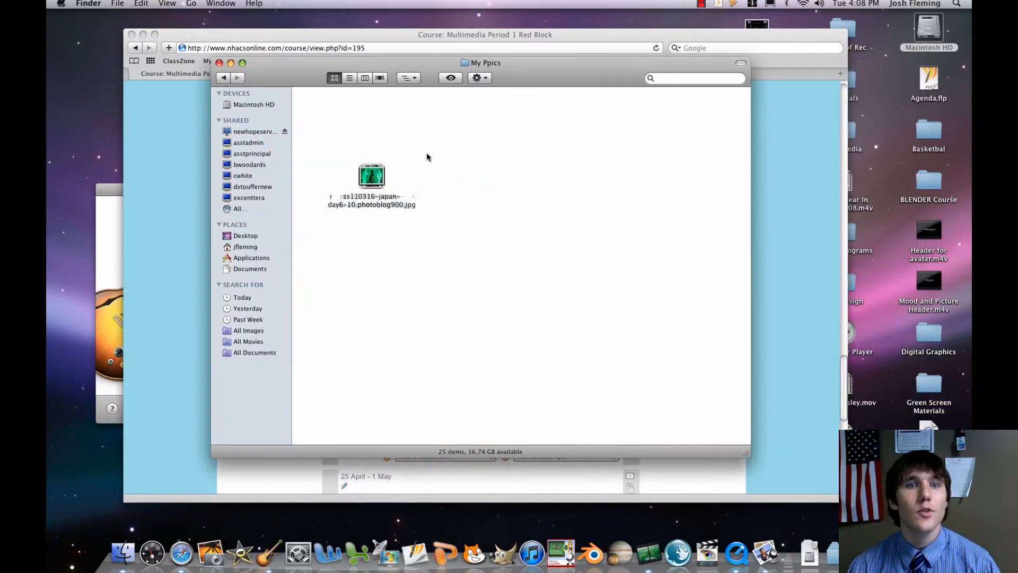
# Arrange the stacked pictures in the My Ppics folder by name.
pyautogui.rightClick(427, 157)
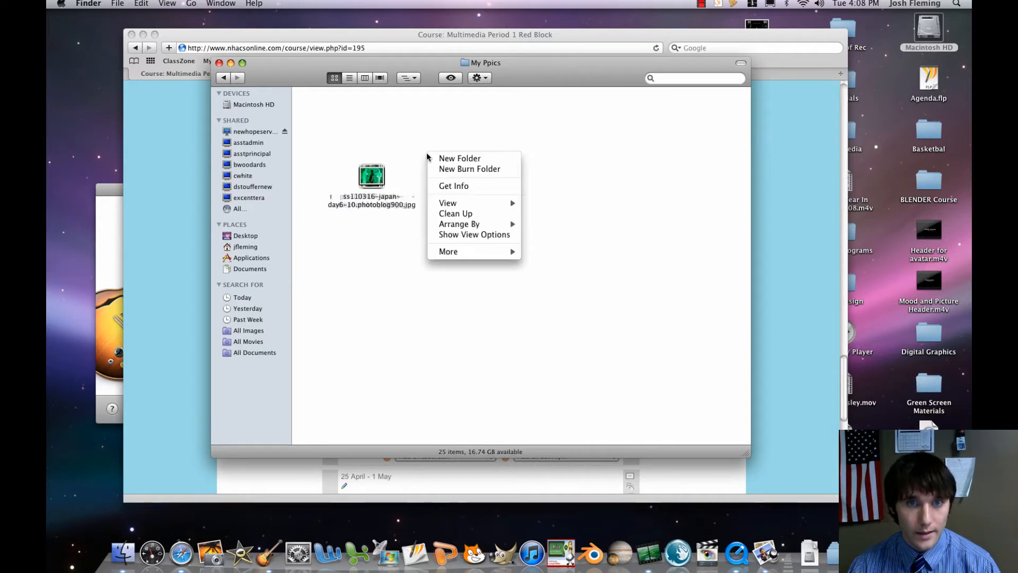
pyautogui.moveTo(496, 228)
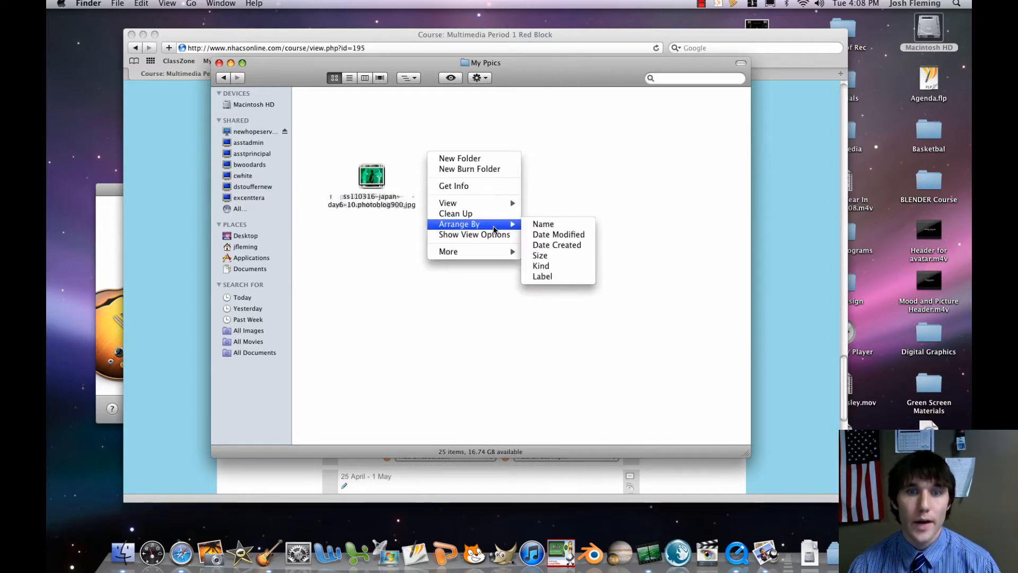
pyautogui.click(551, 229)
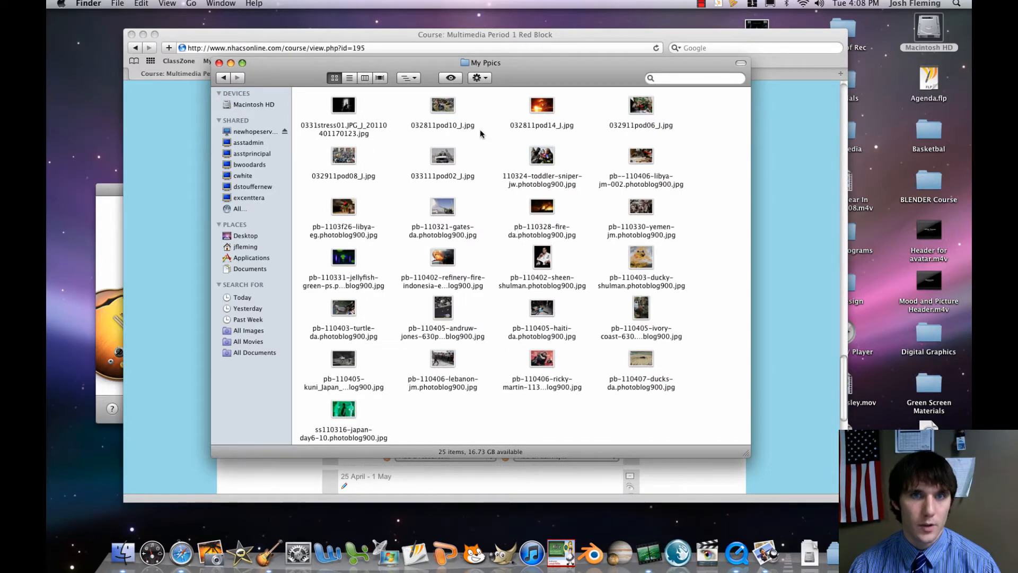
# Move the My Ppics window aside and minimize the Safari course page to uncover the GarageBand welcome window.
pyautogui.moveTo(421, 63); pyautogui.dragTo(509, 66)
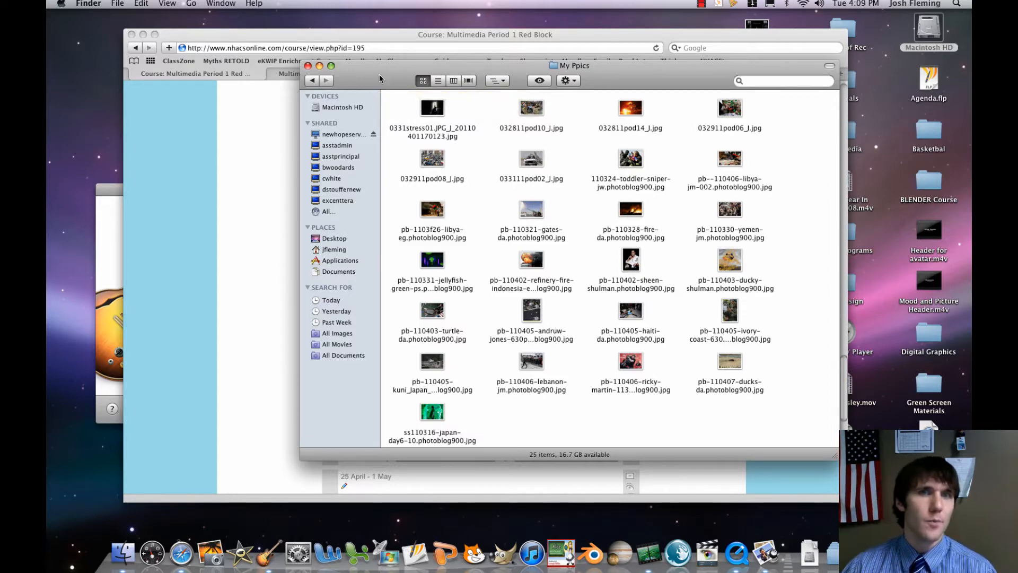
pyautogui.moveTo(380, 75); pyautogui.dragTo(418, 75)
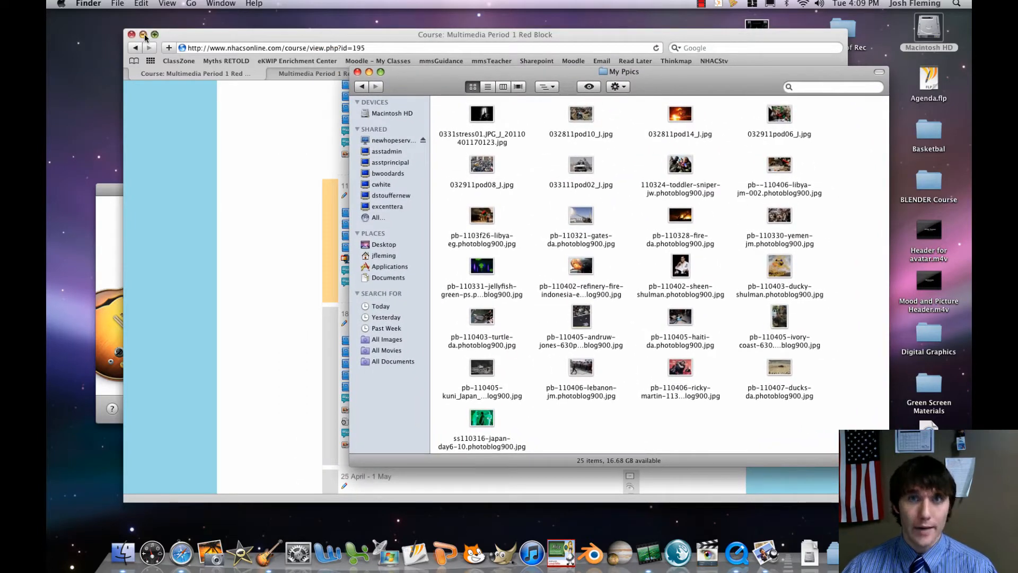
pyautogui.moveTo(145, 36); pyautogui.dragTo(151, 34)
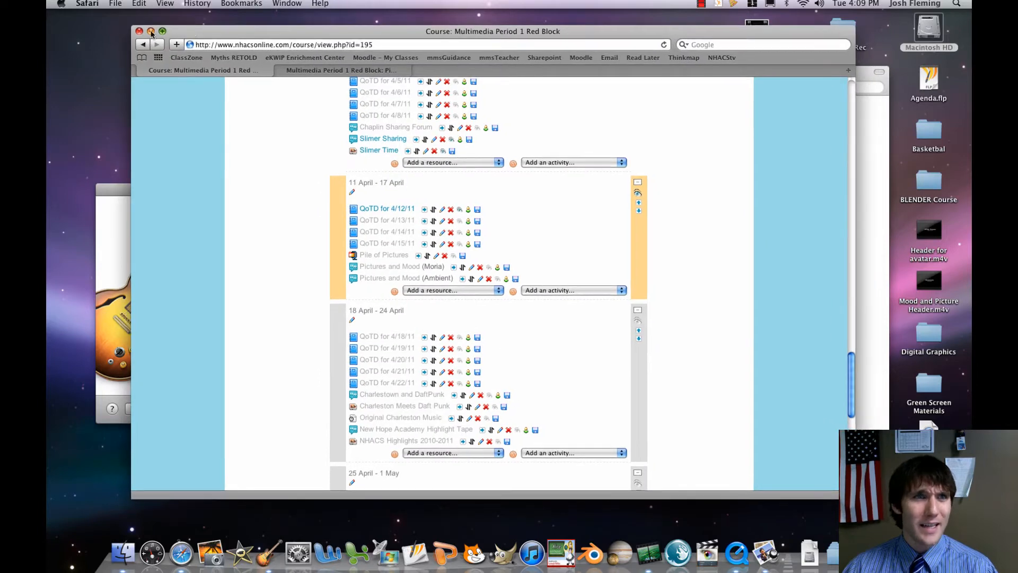
pyautogui.click(151, 32)
pyautogui.moveTo(441, 79); pyautogui.dragTo(410, 79)
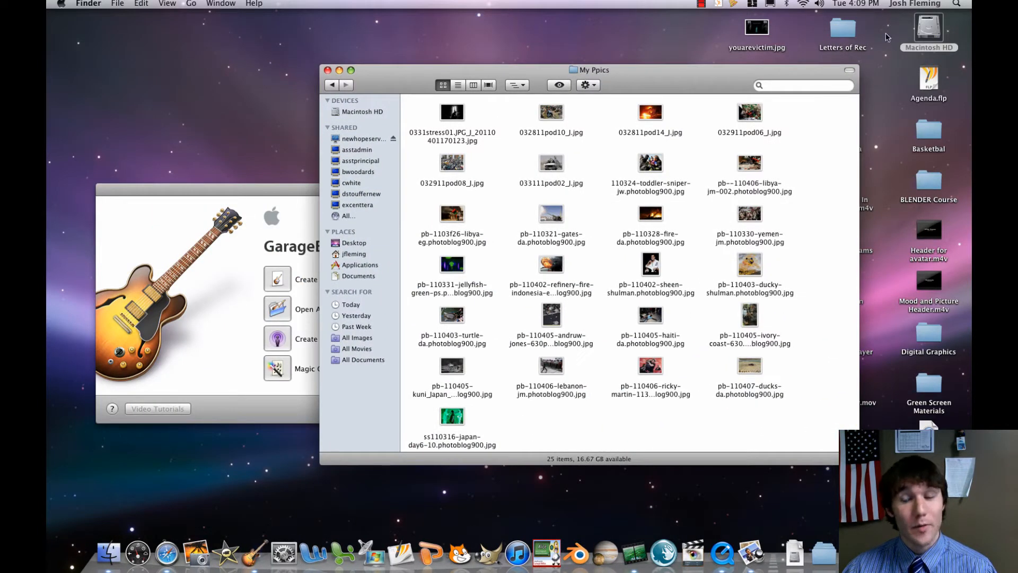
# Locate GarageBand in the Applications folder on Macintosh HD, then close that folder window.
pyautogui.doubleClick(929, 30)
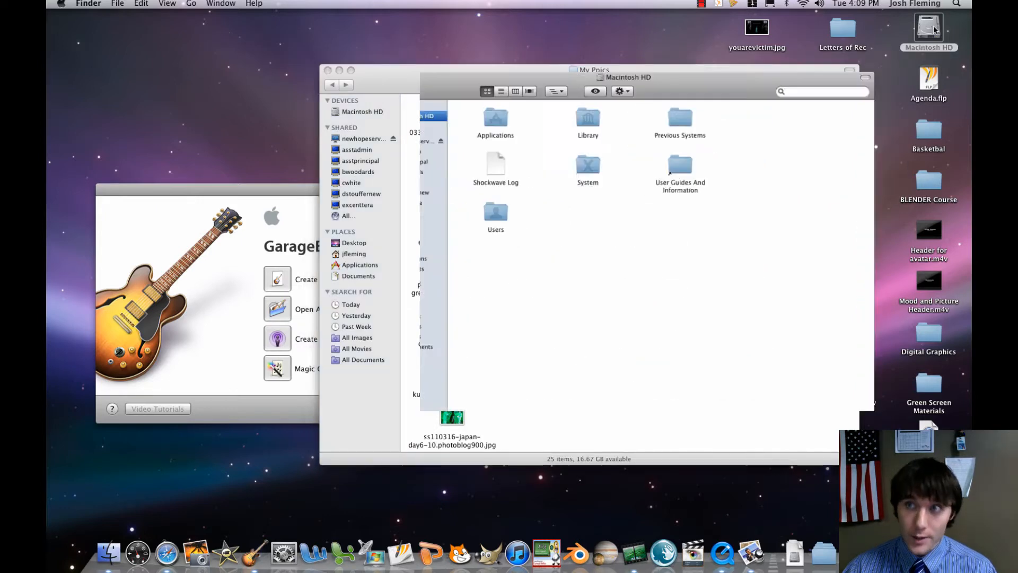
pyautogui.doubleClick(472, 130)
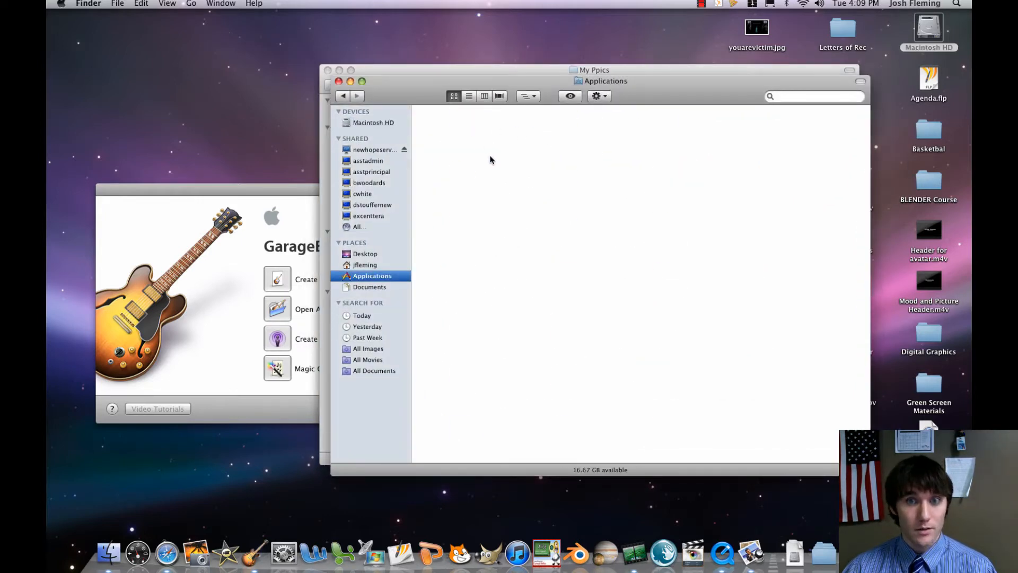
pyautogui.click(569, 226)
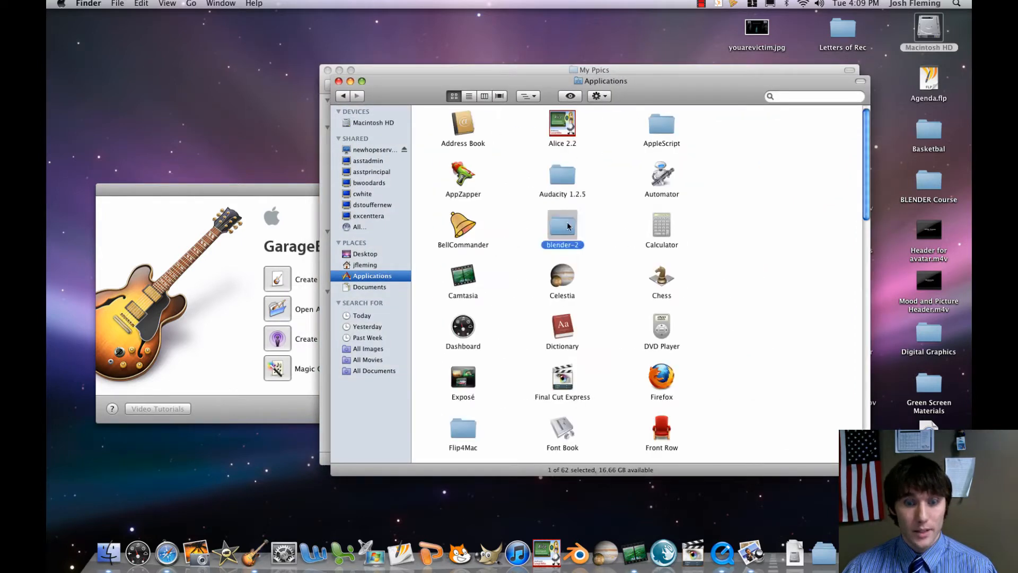
pyautogui.press('g')
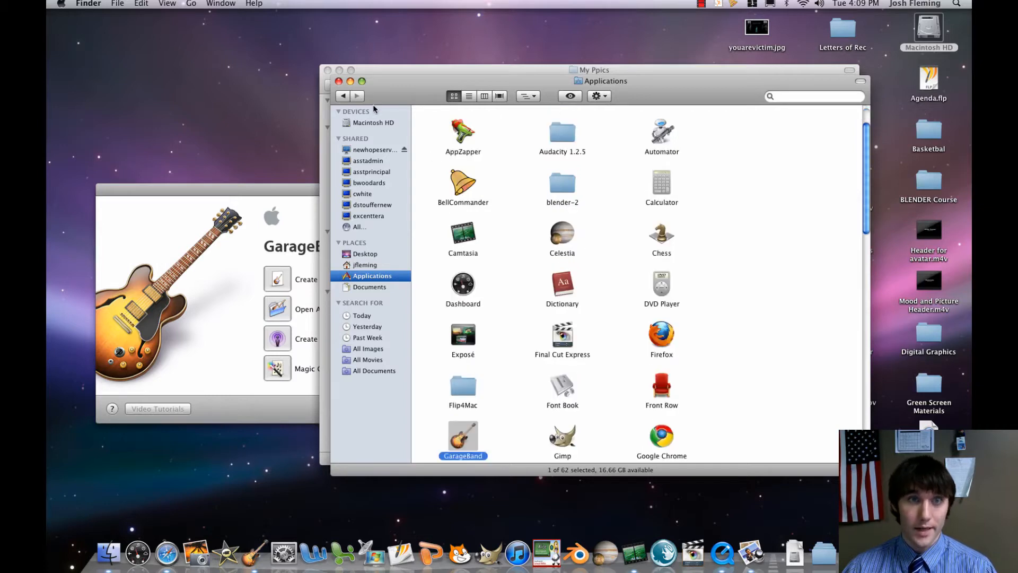
pyautogui.click(338, 81)
# Switch to GarageBand, create a new music project named "Mood and Music LAST NAME" on the Desktop, and close the on-screen keyboard.
pyautogui.click(273, 186)
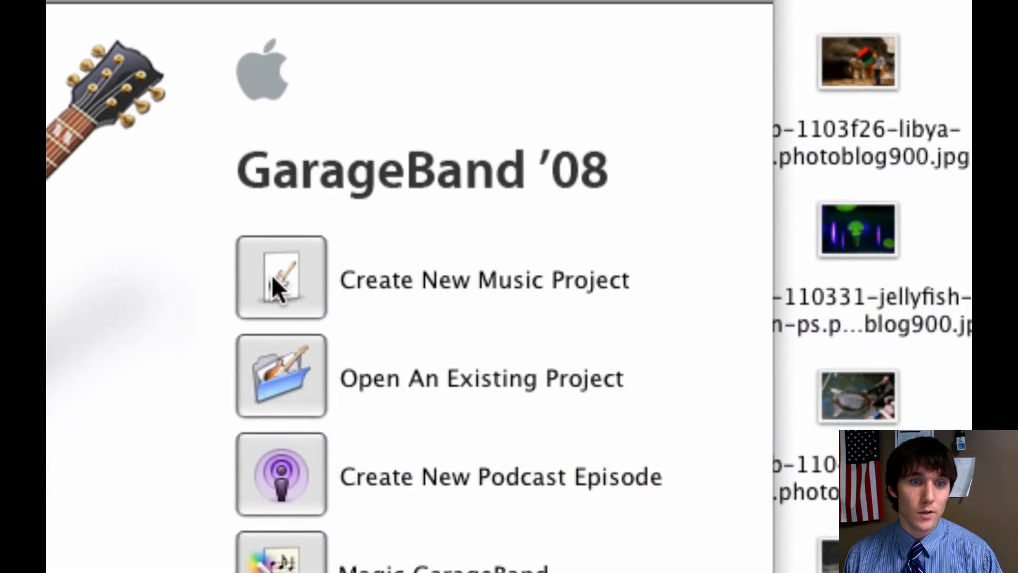
pyautogui.click(272, 274)
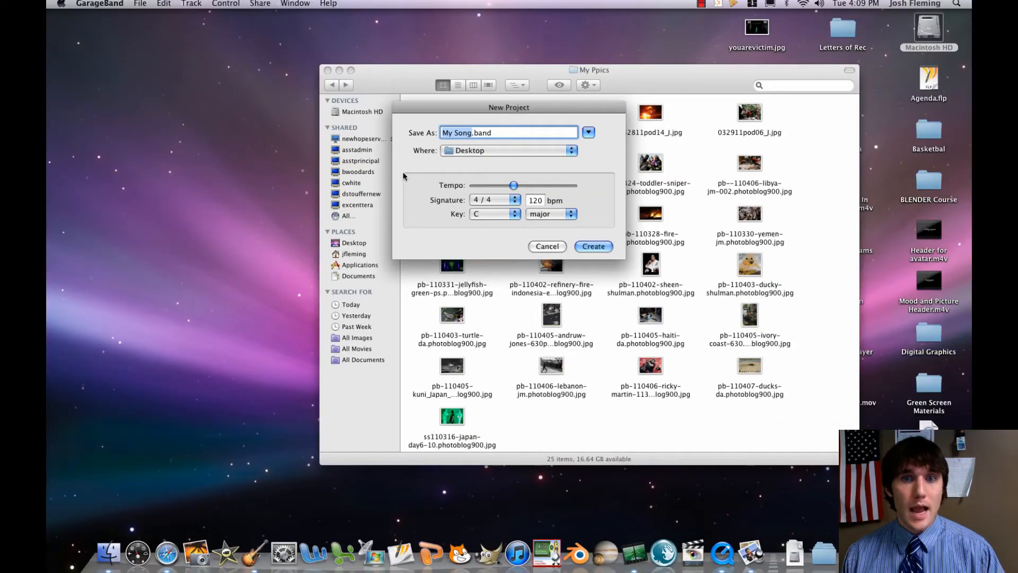
pyautogui.write('Mood and ')
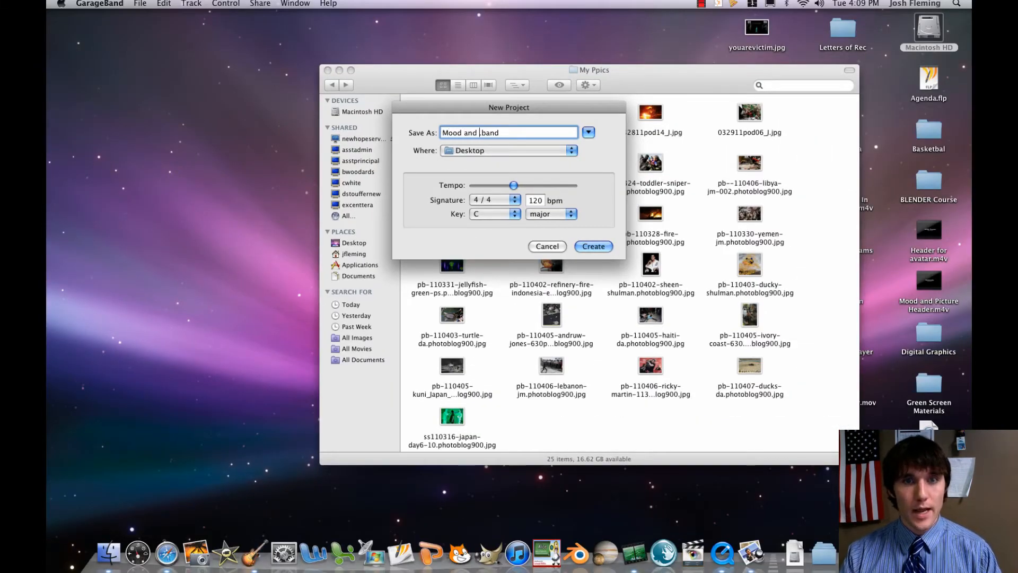
pyautogui.write('Music LAST NAME')
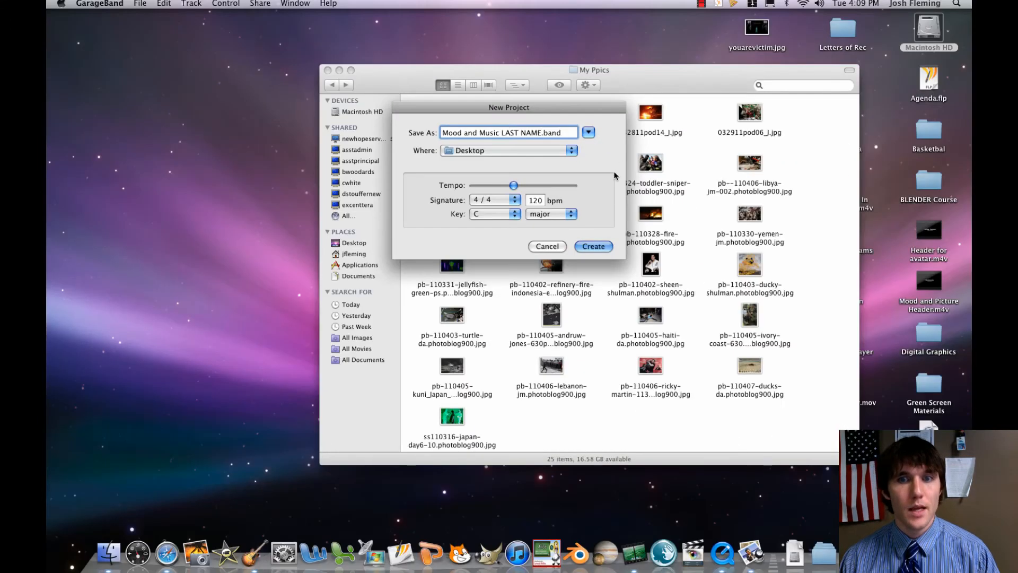
pyautogui.click(601, 246)
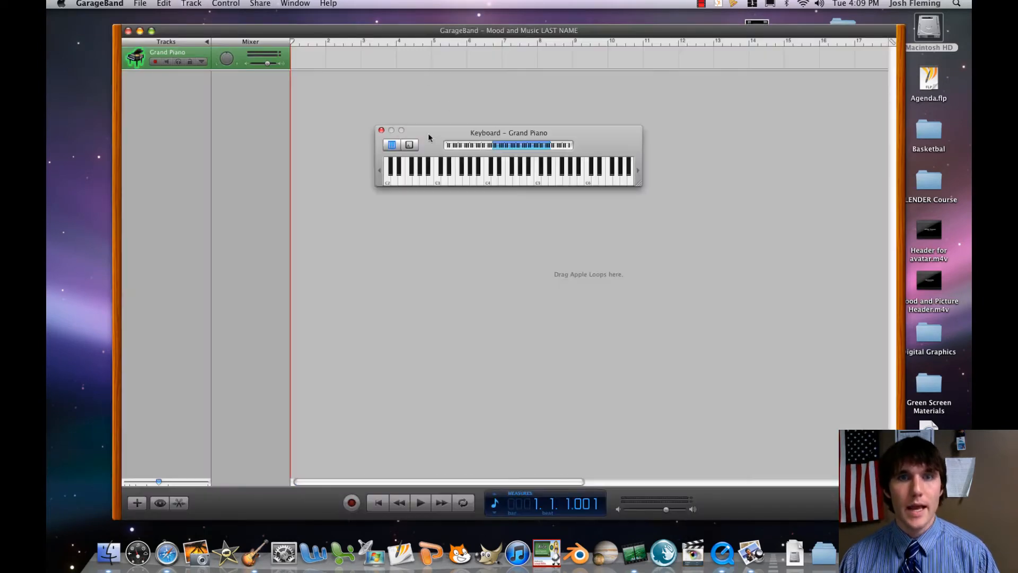
pyautogui.click(381, 130)
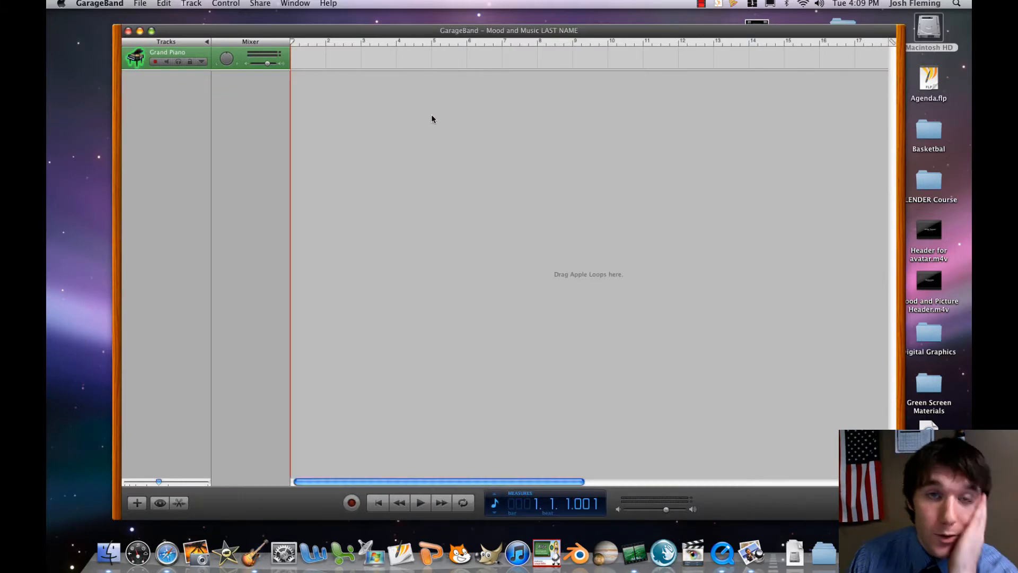
# Bring the My Ppics folder window forward, open the 0331stress01 picture to view it full size, and close the image.
pyautogui.press('F9')
pyautogui.click(757, 254)
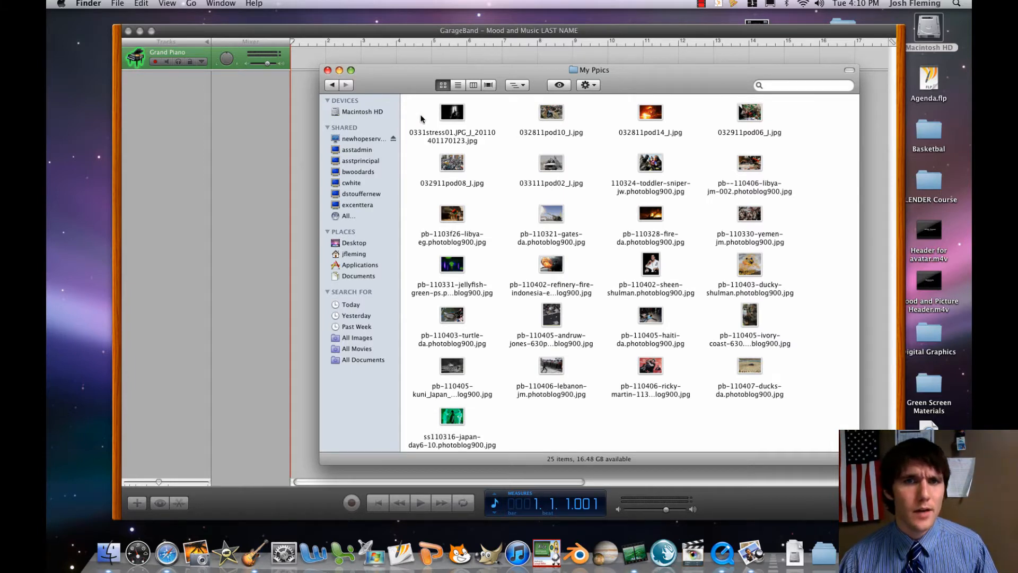
pyautogui.click(458, 126)
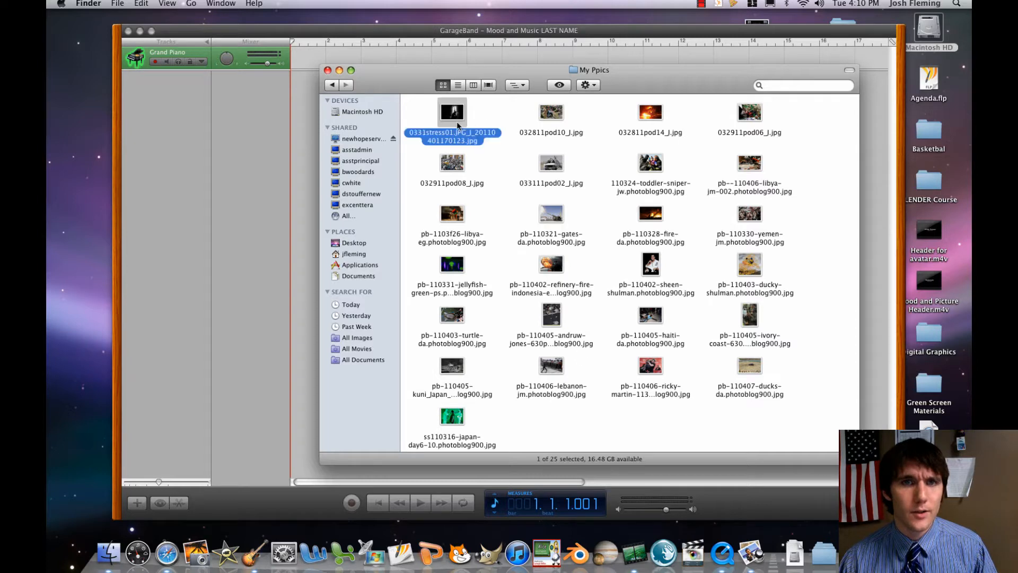
pyautogui.doubleClick(458, 126)
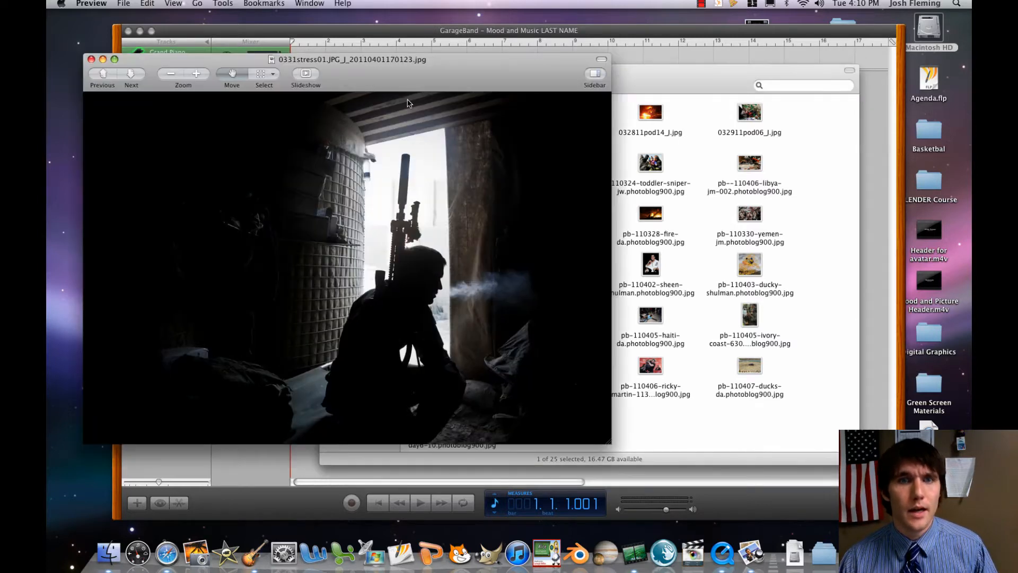
pyautogui.click(90, 60)
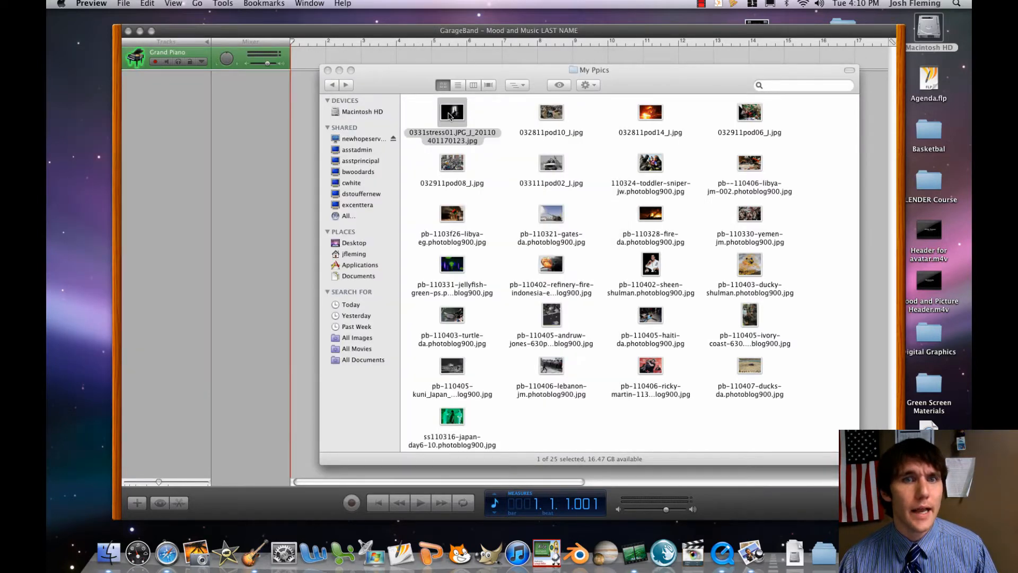
# Show the My Ppics folder in Cover Flow view, then move its window up and enlarge it.
pyautogui.click(417, 106)
pyautogui.click(588, 85)
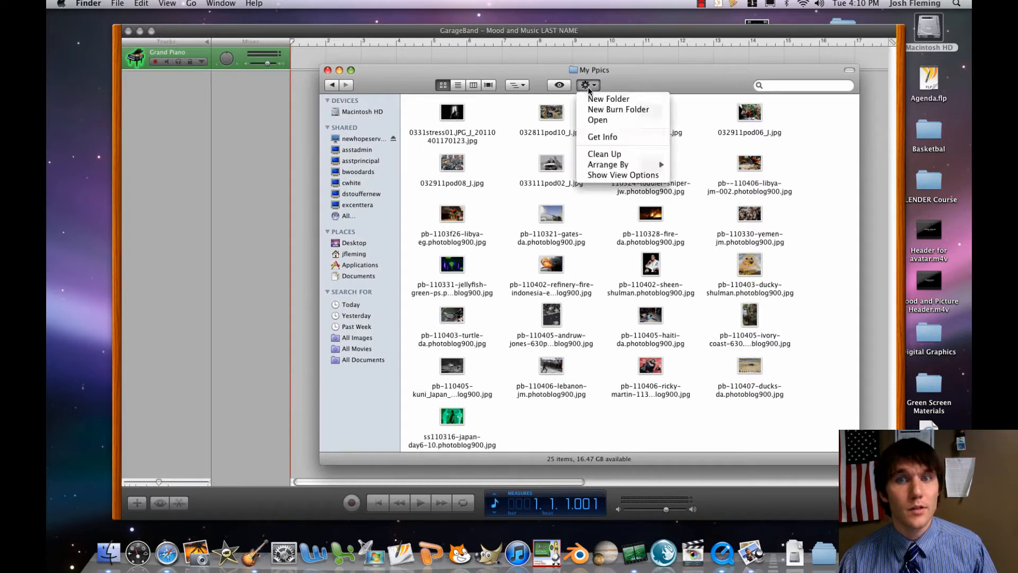
pyautogui.click(588, 87)
pyautogui.click(489, 85)
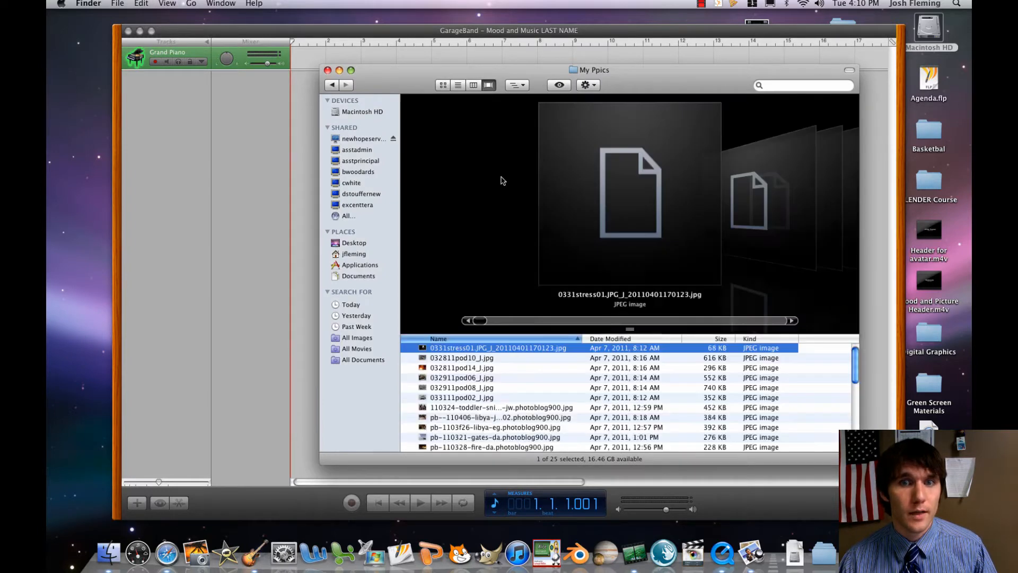
pyautogui.press('Down')
pyautogui.press('Down')
pyautogui.press('Down')
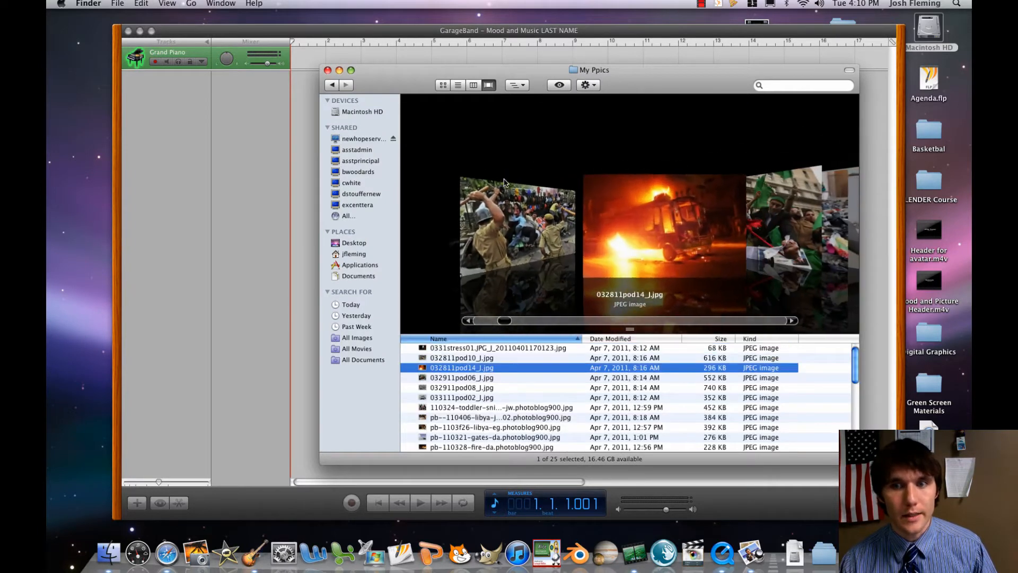
pyautogui.press('Up')
pyautogui.press('Up')
pyautogui.press('Up')
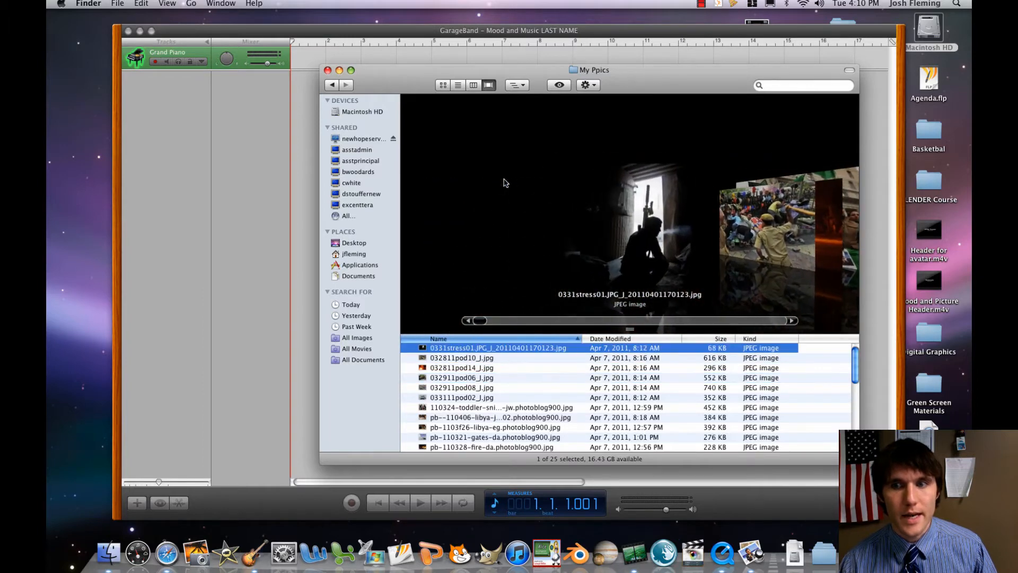
pyautogui.moveTo(511, 68); pyautogui.dragTo(474, 14)
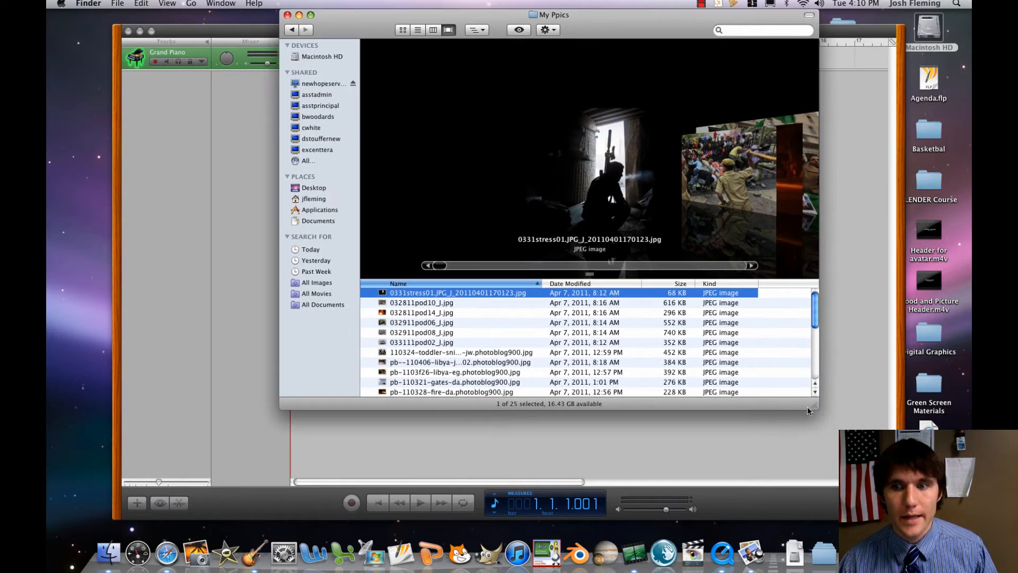
pyautogui.moveTo(814, 406); pyautogui.dragTo(924, 505)
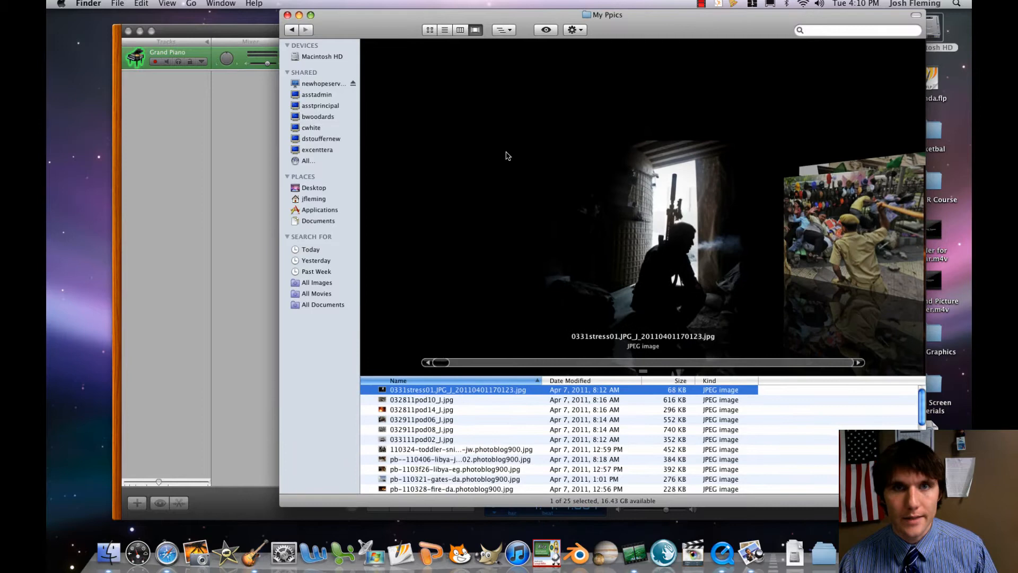
# Compare the list and icon views of My Ppics, return to Cover Flow, and flip through the first pictures.
pyautogui.click(444, 31)
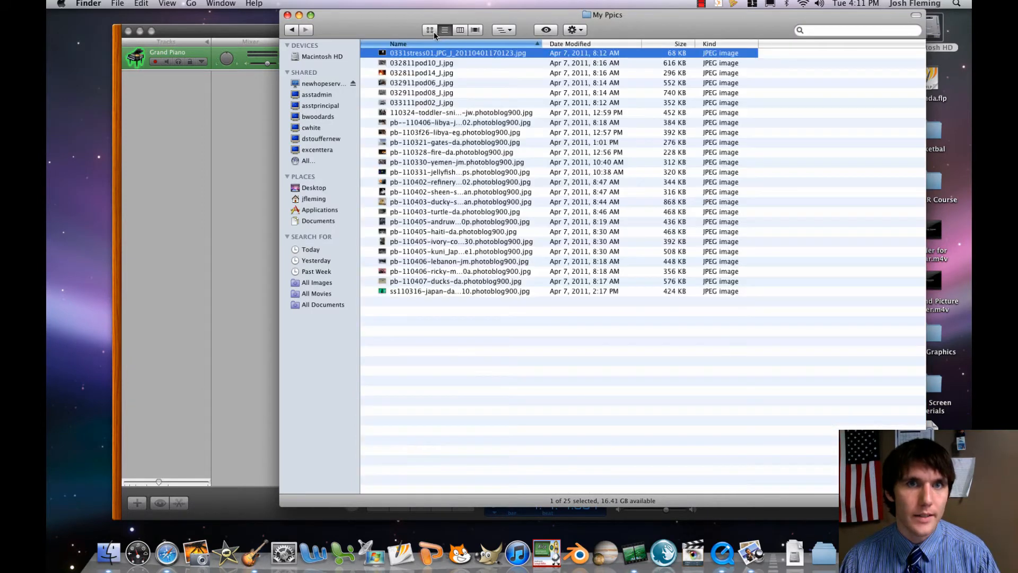
pyautogui.click(434, 32)
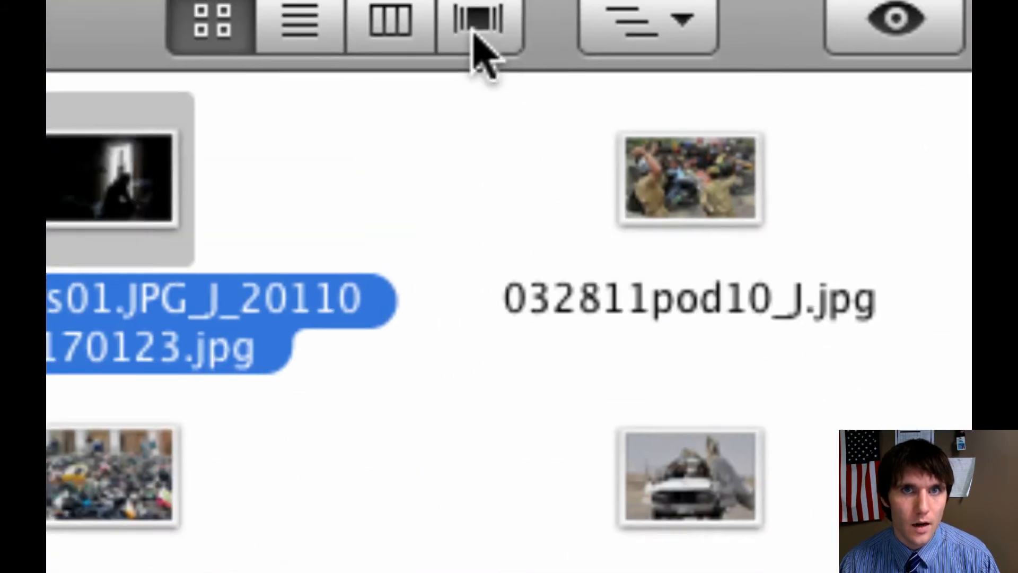
pyautogui.click(475, 36)
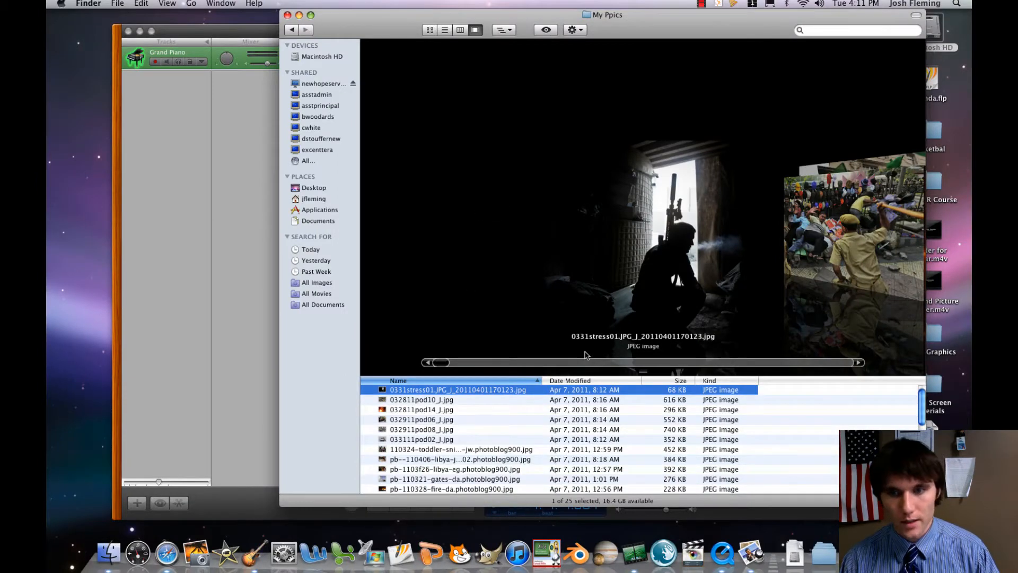
pyautogui.scroll(-1, 586, 352)
pyautogui.scroll(-1, 585, 354)
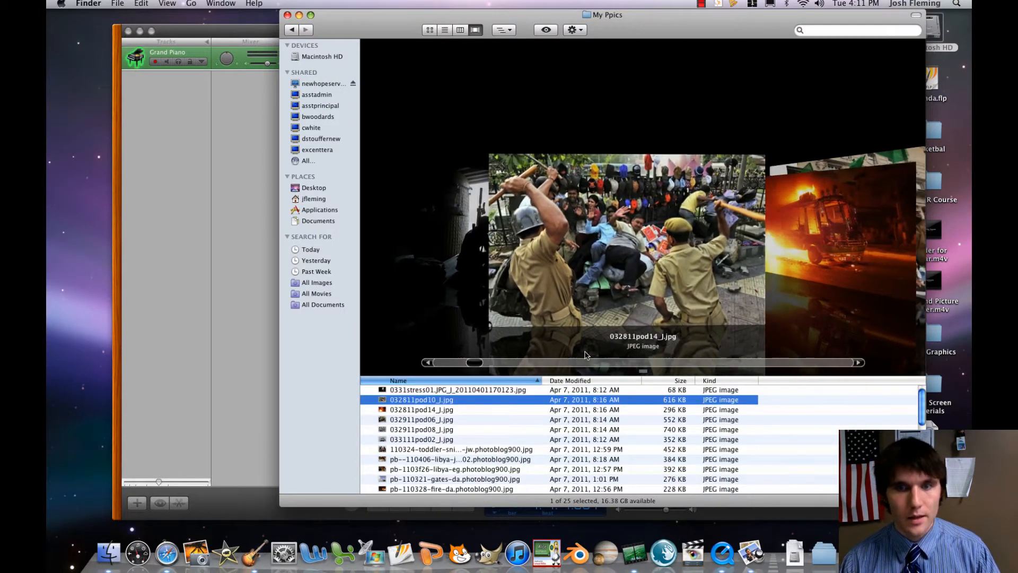
pyautogui.scroll(2, 585, 354)
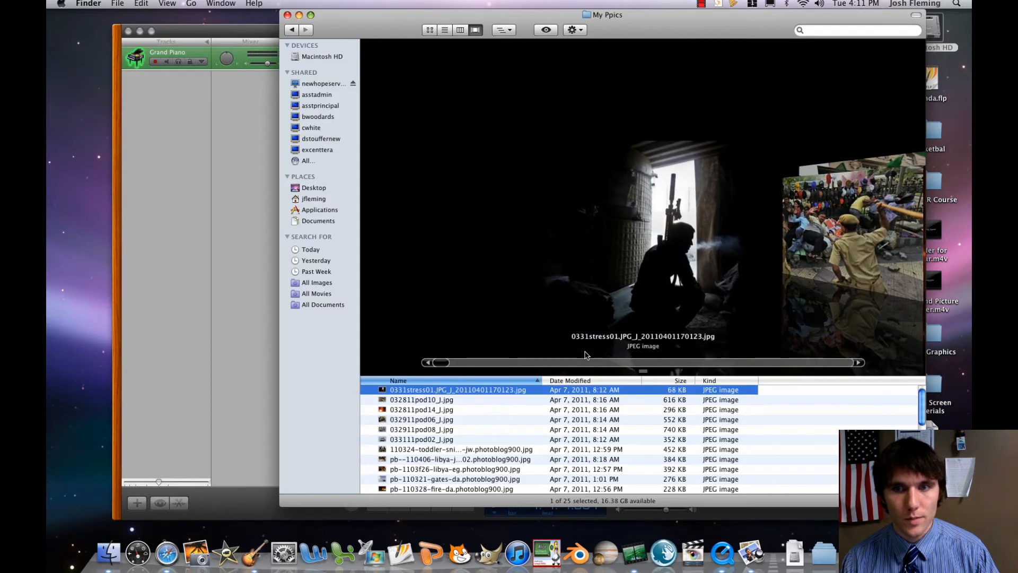
pyautogui.scroll(-2, 585, 355)
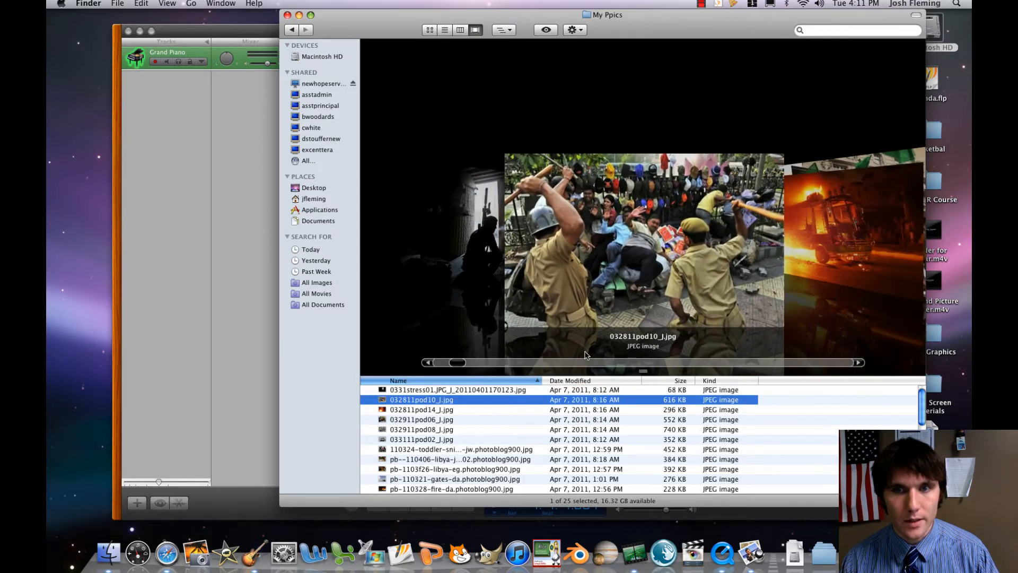
pyautogui.scroll(2, 585, 352)
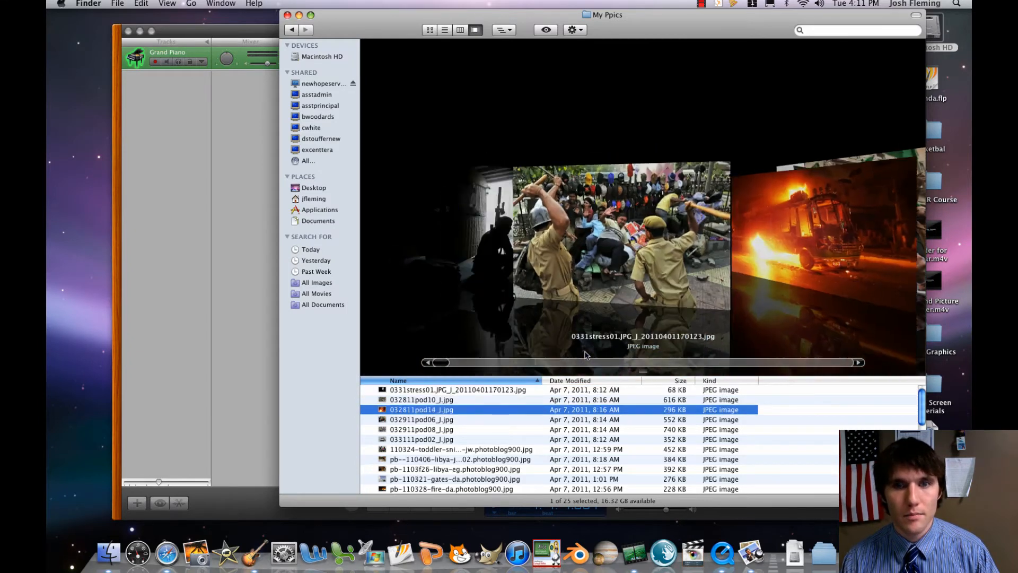
pyautogui.scroll(-5, 584, 354)
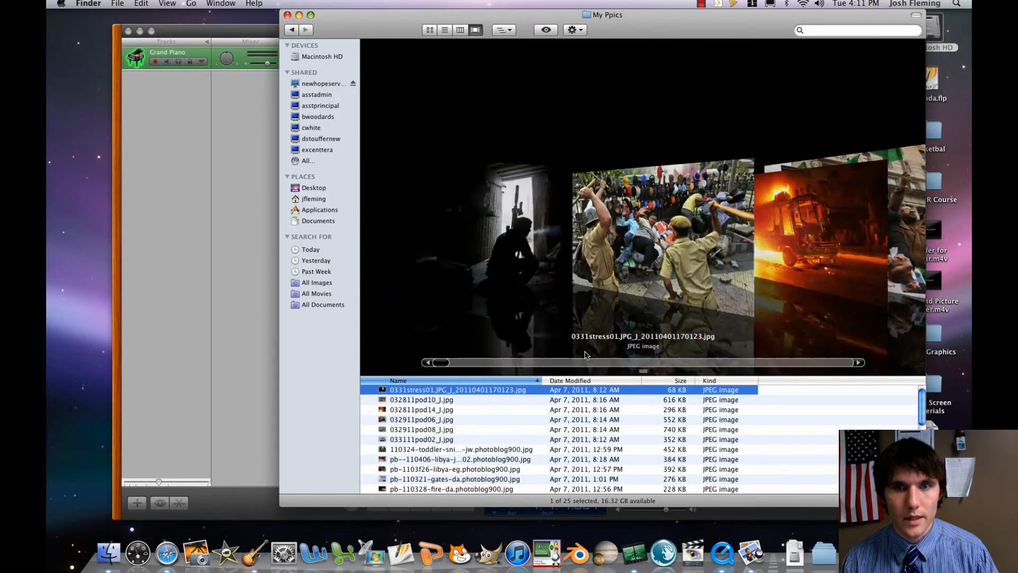
# Resize and arrange the GarageBand project and My Ppics windows side by side so pictures can be moved between them.
pyautogui.click(210, 202)
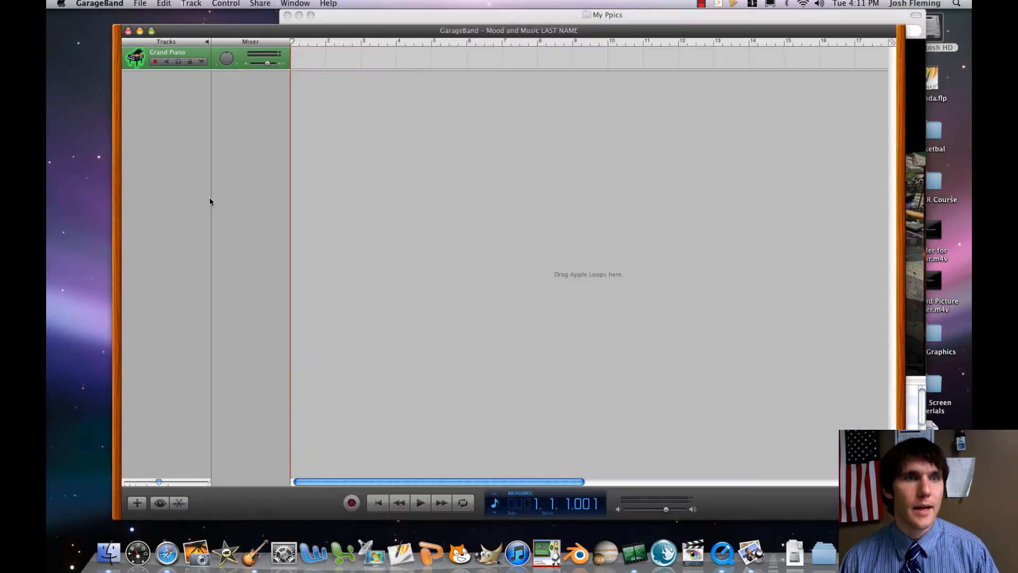
pyautogui.moveTo(539, 31); pyautogui.dragTo(472, 30)
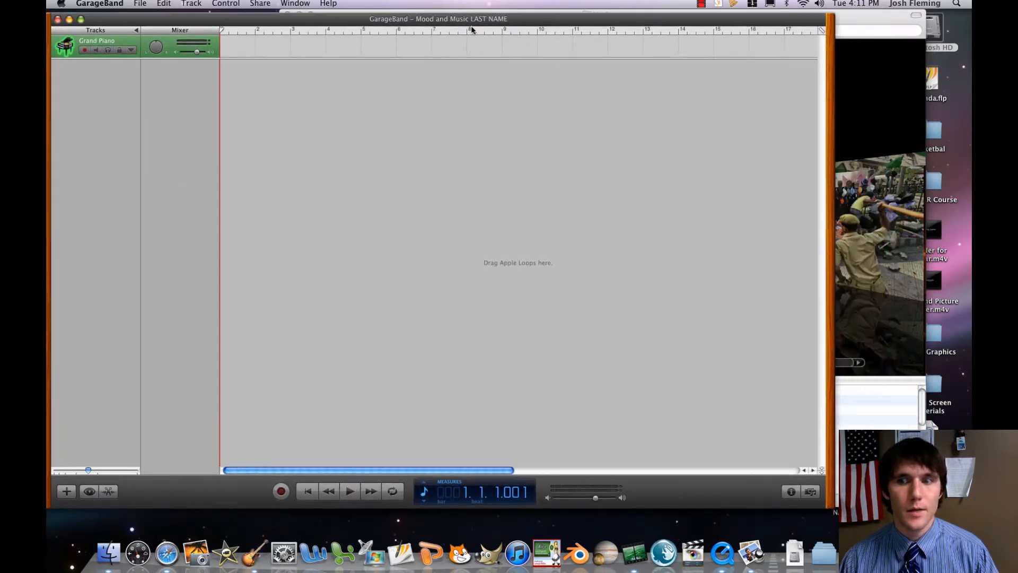
pyautogui.moveTo(833, 508); pyautogui.dragTo(604, 515)
pyautogui.click(632, 254)
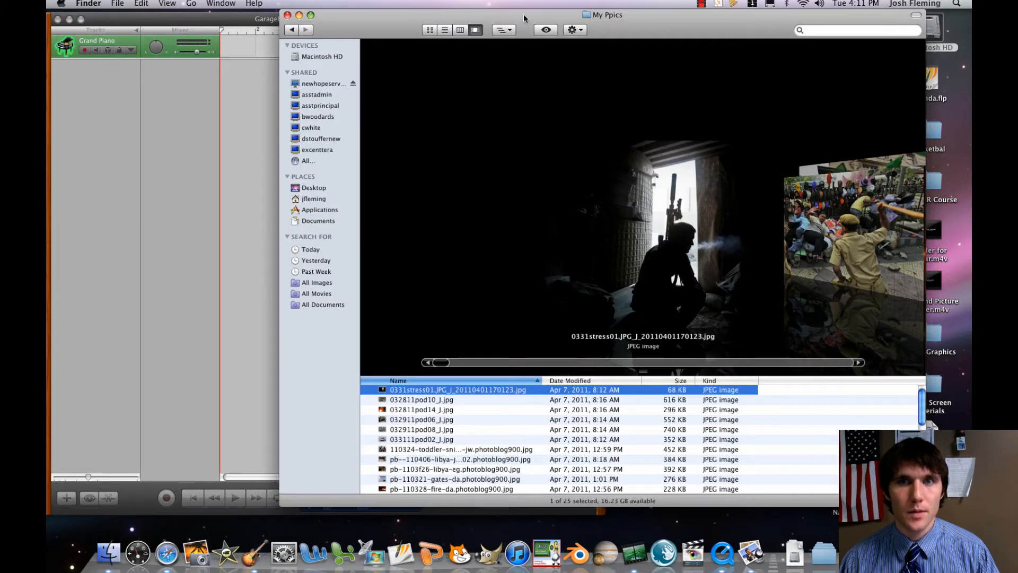
pyautogui.moveTo(525, 20)
pyautogui.mouseDown()
pyautogui.moveTo(635, 16)
pyautogui.moveTo(534, 5)
pyautogui.mouseUp()
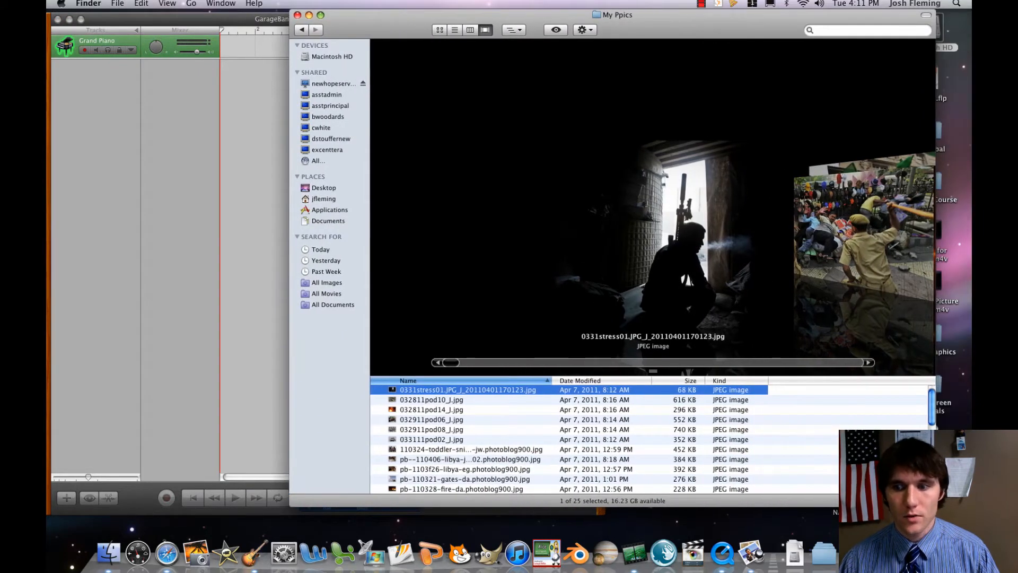
pyautogui.moveTo(933, 504); pyautogui.dragTo(775, 521)
pyautogui.moveTo(431, 24); pyautogui.dragTo(624, 9)
# Add the 0331stress01 picture from My Ppics to the start of the GarageBand timeline as a podcast track.
pyautogui.moveTo(598, 395); pyautogui.dragTo(224, 58)
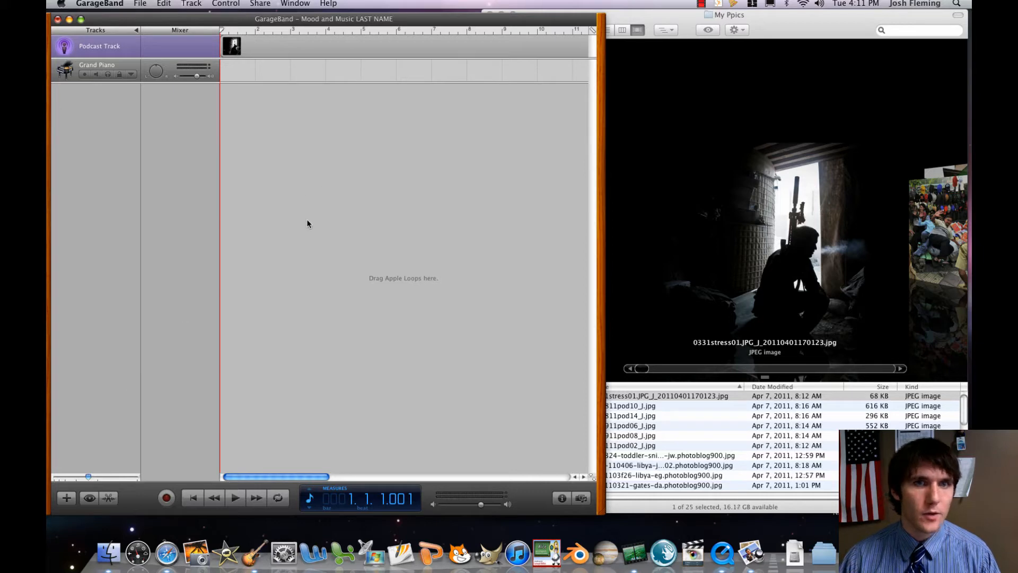
pyautogui.moveTo(279, 479); pyautogui.dragTo(246, 464)
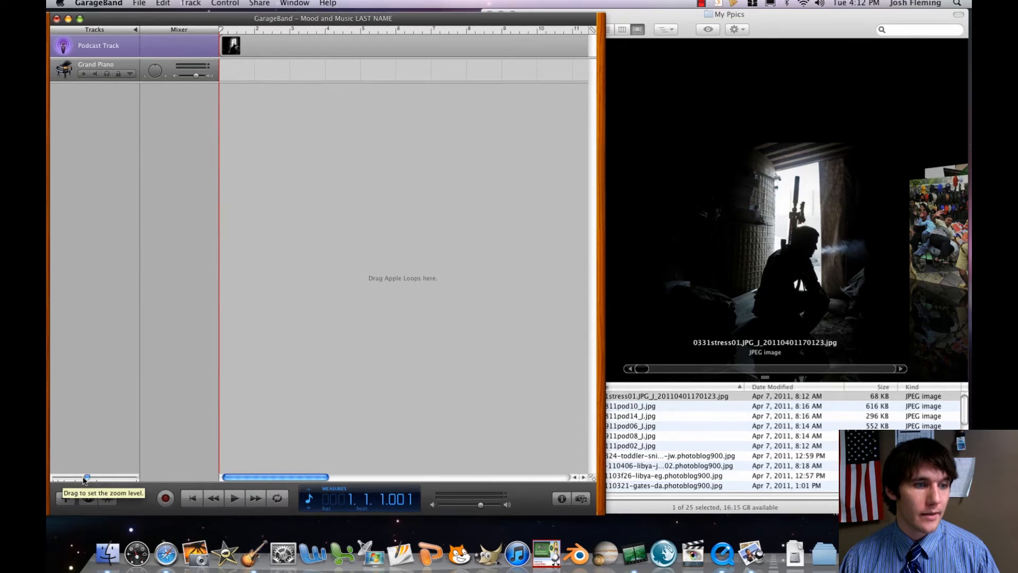
pyautogui.moveTo(87, 479)
pyautogui.mouseDown()
pyautogui.moveTo(54, 482)
pyautogui.moveTo(91, 481)
pyautogui.mouseUp()
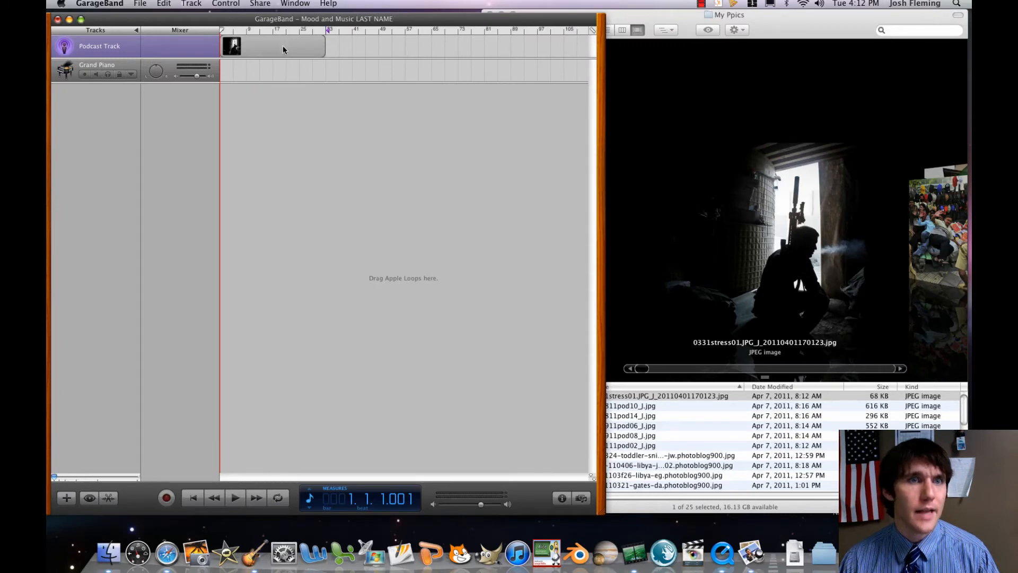
# Look through the My Ppics pictures in Cover Flow to choose the second image for the podcast track.
pyautogui.click(646, 408)
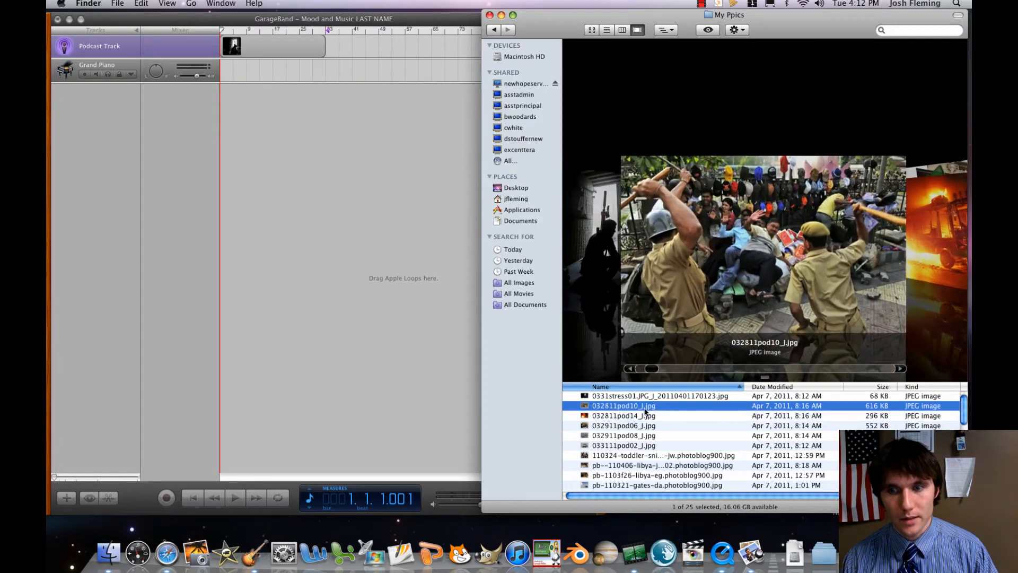
pyautogui.press('Down')
pyautogui.press('Up')
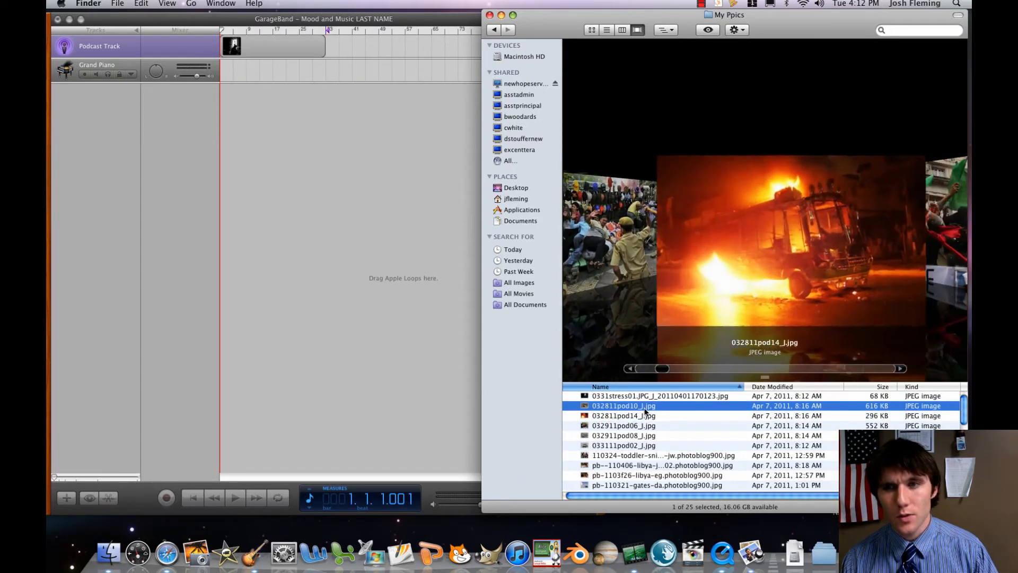
pyautogui.press('Up')
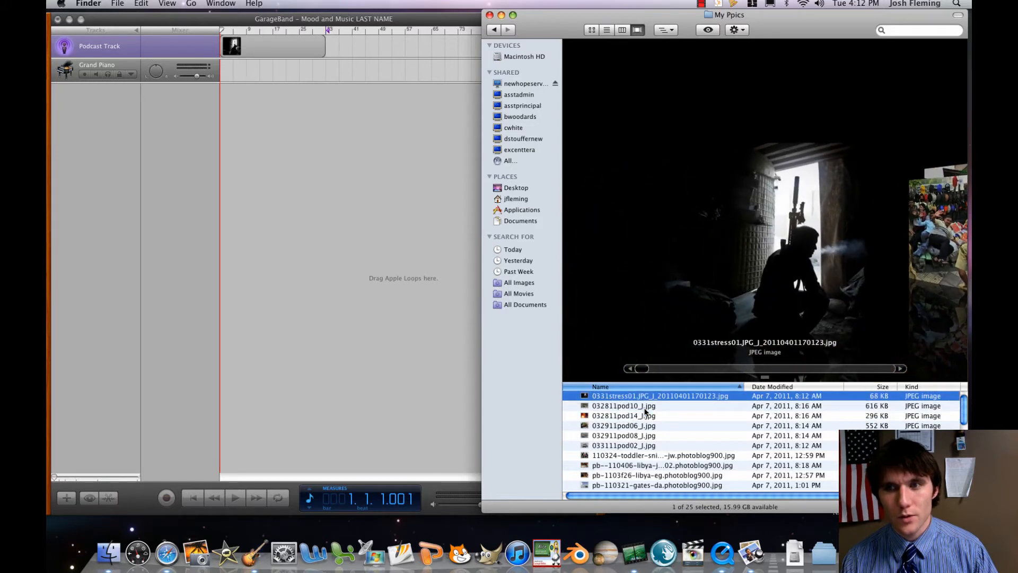
pyautogui.press('Down')
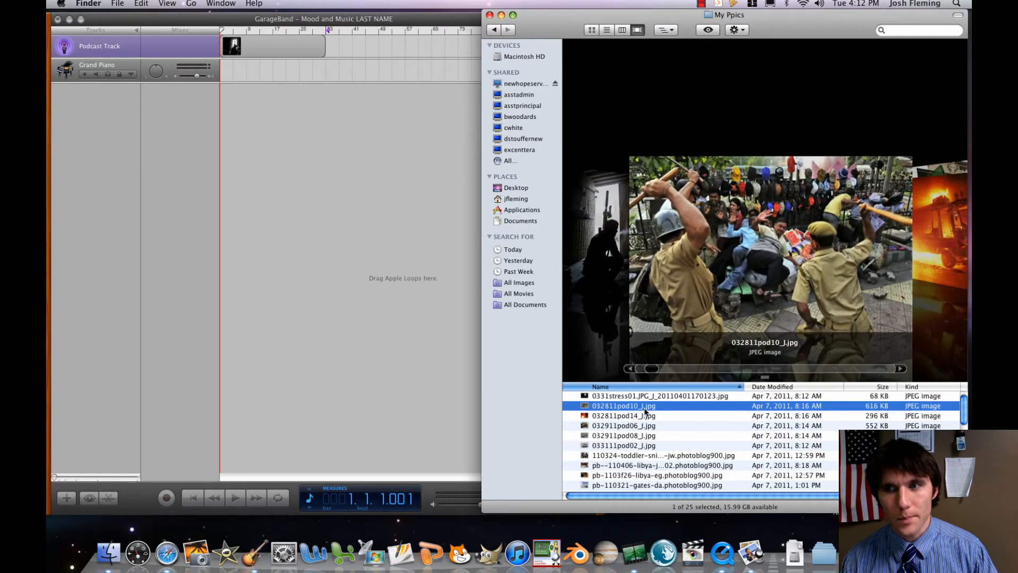
pyautogui.press('Down')
pyautogui.press('Down')
pyautogui.press('Down')
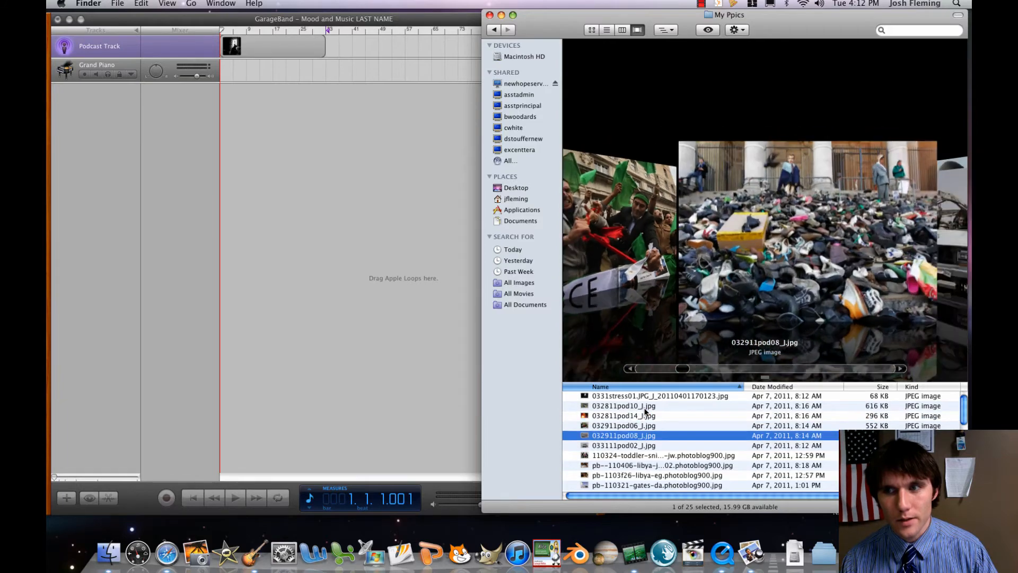
pyautogui.press('Down')
pyautogui.press('Down')
pyautogui.press('Down')
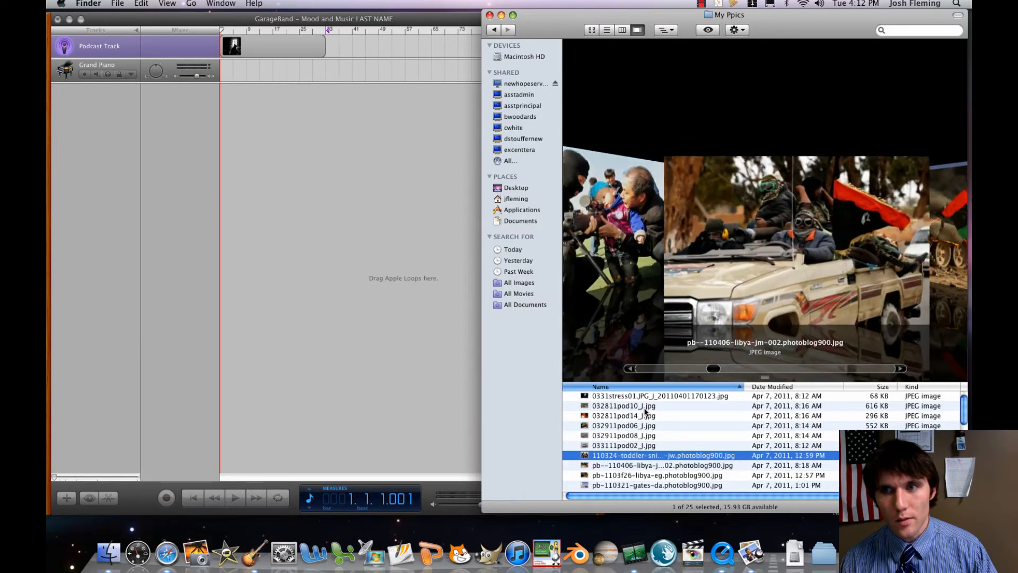
pyautogui.press('Down')
pyautogui.press('Up')
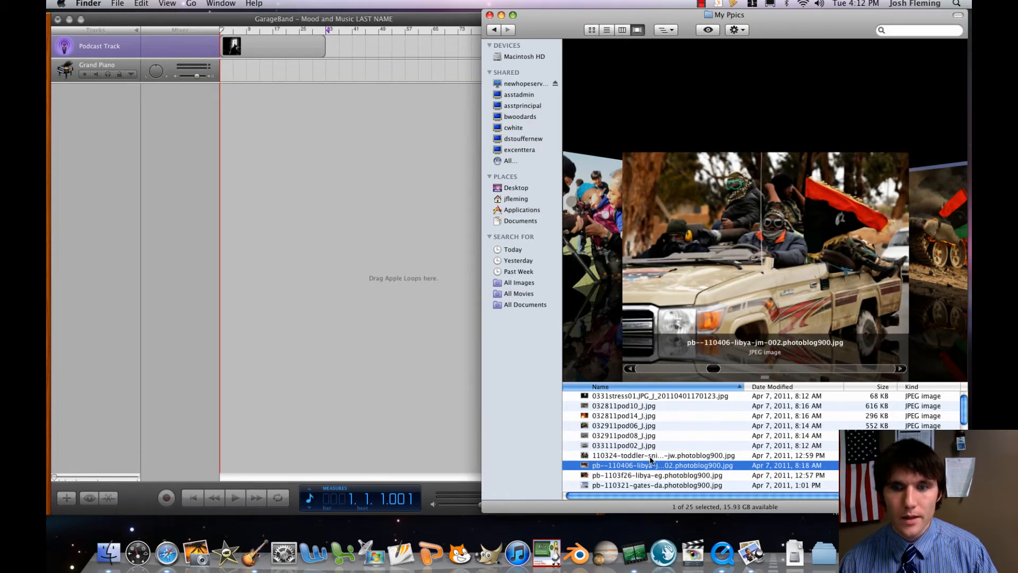
# Add the pb--110406-libya-jm-002 picture directly after the first on the podcast track, extend it to about measure 57, and return to My Ppics.
pyautogui.moveTo(652, 468); pyautogui.dragTo(327, 52)
pyautogui.click(354, 58)
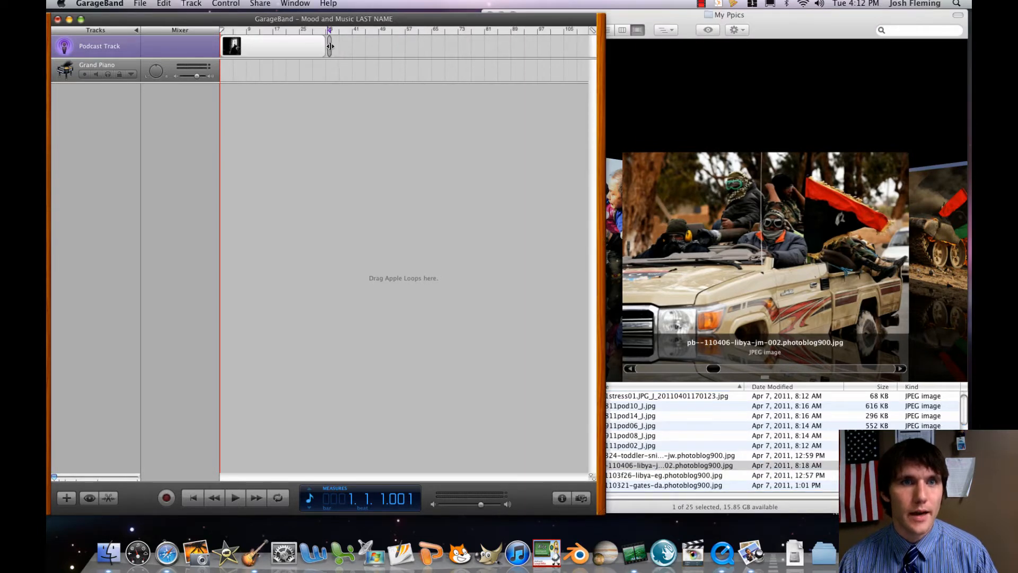
pyautogui.moveTo(329, 46); pyautogui.dragTo(404, 52)
pyautogui.moveTo(368, 47); pyautogui.dragTo(366, 47)
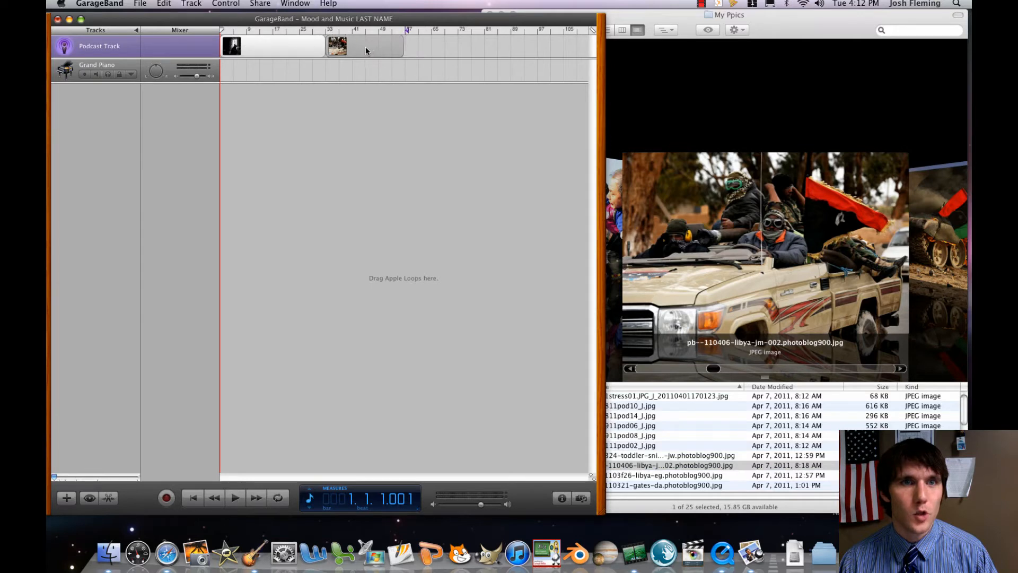
pyautogui.click(683, 350)
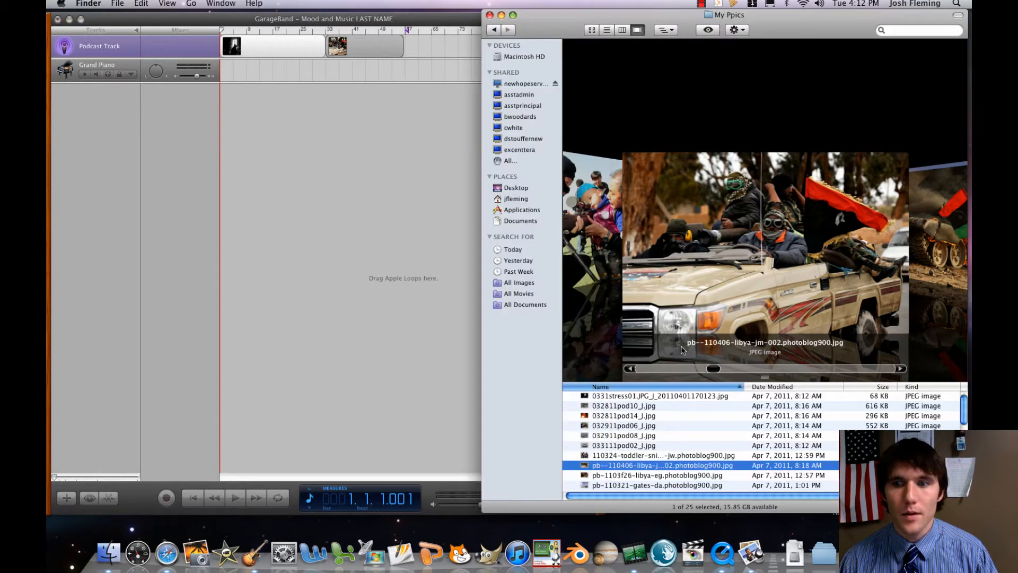
# Look through the My Ppics pictures in Cover Flow to choose the third image for the podcast track.
pyautogui.press('Down')
pyautogui.press('Down')
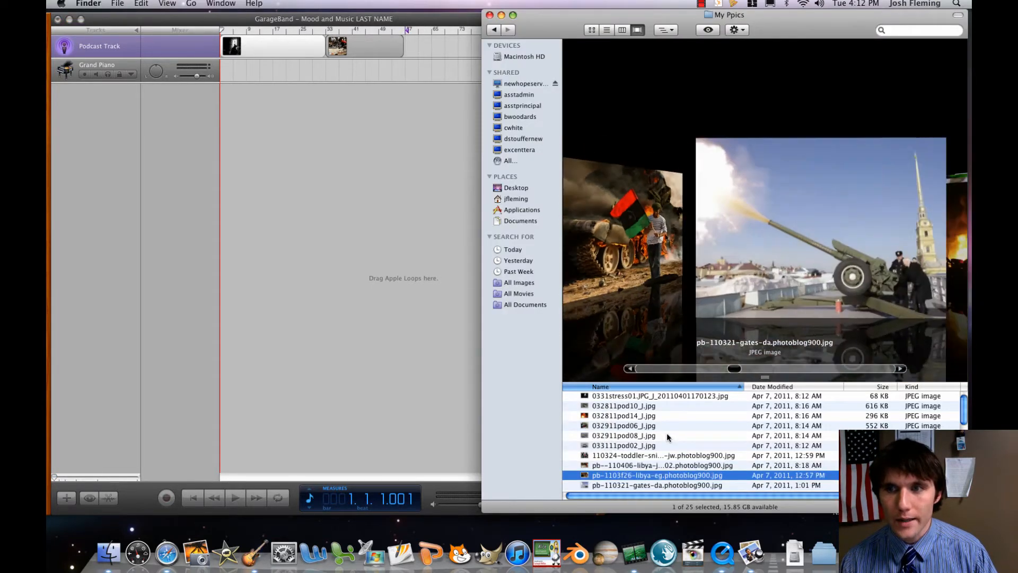
pyautogui.press('Down')
pyautogui.press('Down')
pyautogui.press('Down')
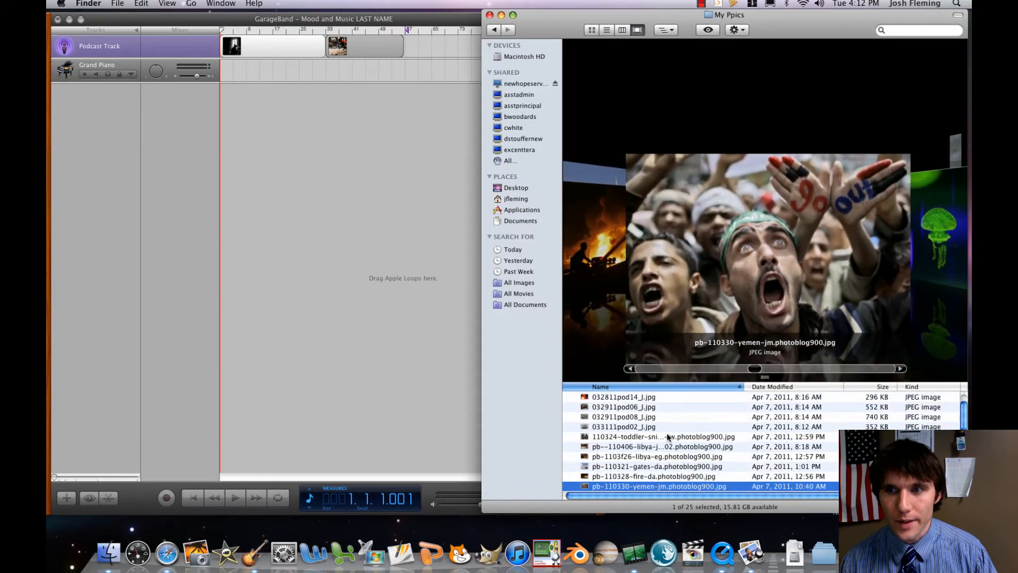
pyautogui.press('Down')
pyautogui.press('Down')
pyautogui.press('Down')
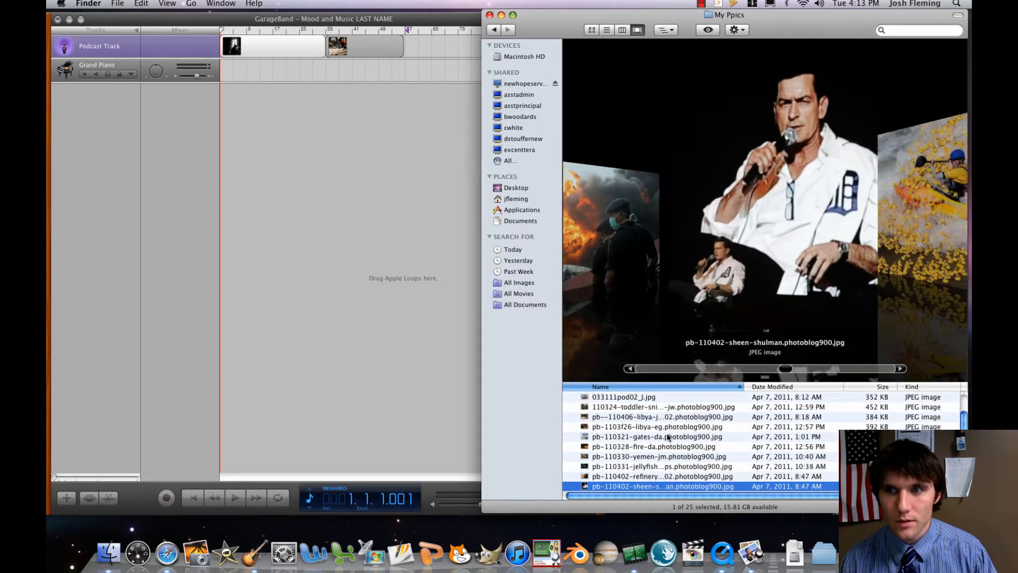
pyautogui.press('Down')
pyautogui.press('Down')
pyautogui.press('Down')
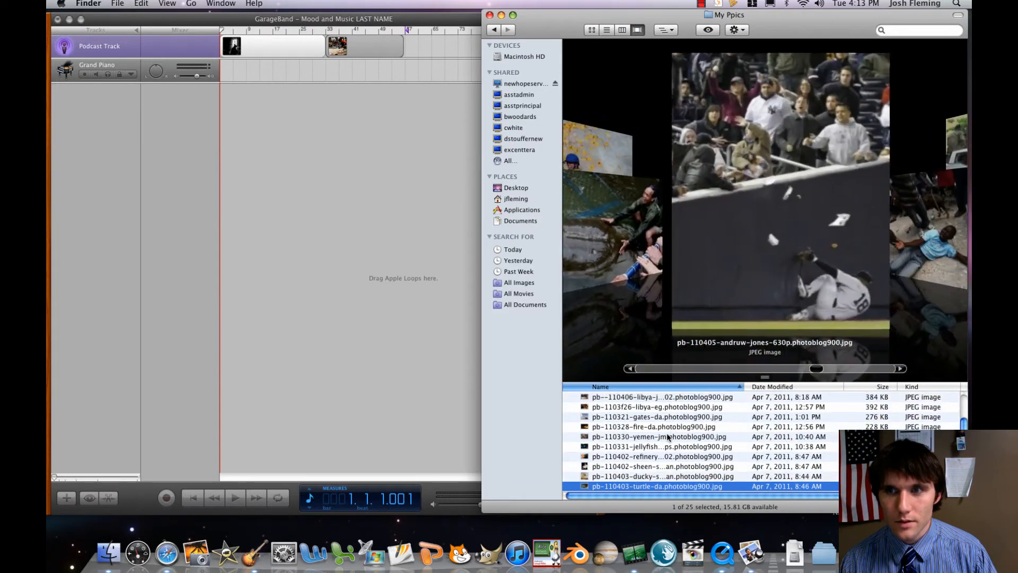
pyautogui.press('Down')
pyautogui.press('Down')
pyautogui.press('Down')
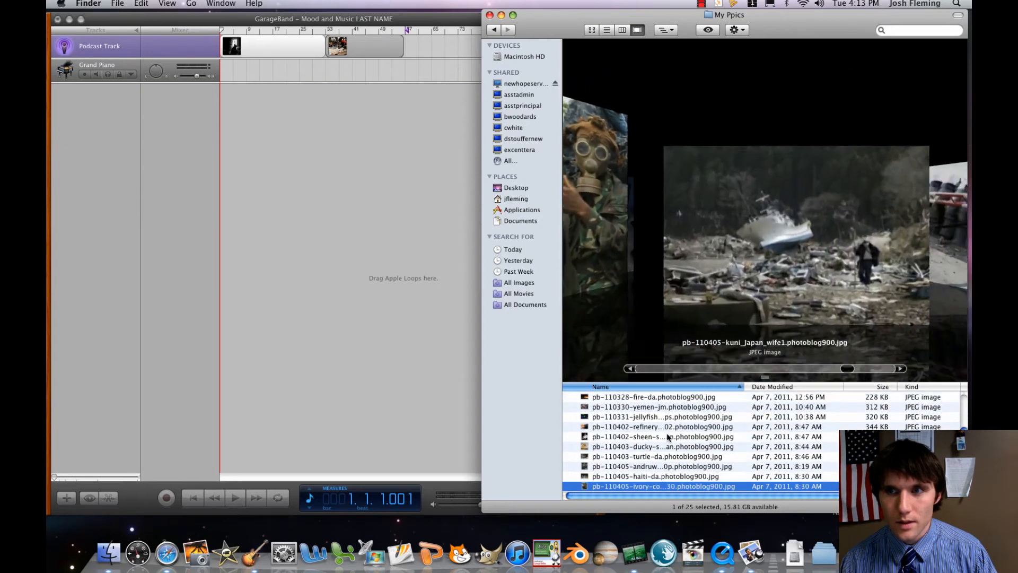
pyautogui.press('Up')
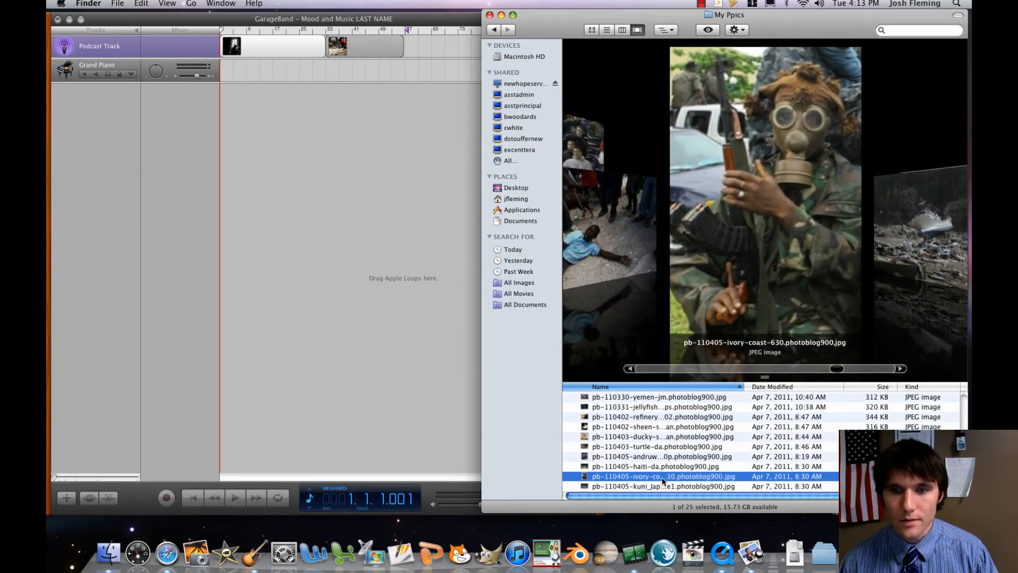
# Add the pb-110405-ivory-coast-630 picture directly after the second on the podcast track, extend it to about measure 71, and return to My Ppics.
pyautogui.moveTo(662, 476); pyautogui.dragTo(409, 52)
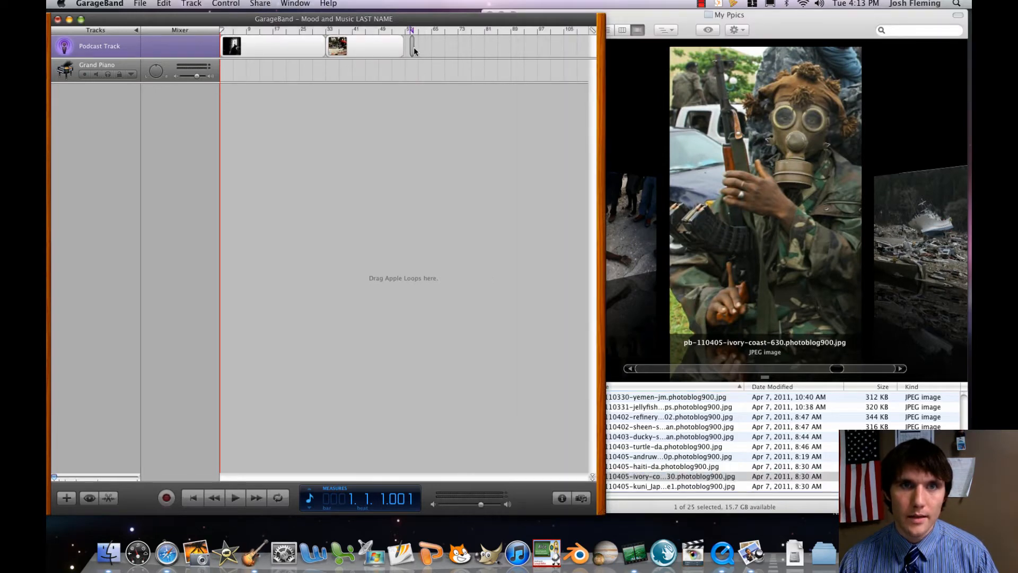
pyautogui.moveTo(413, 48); pyautogui.dragTo(459, 51)
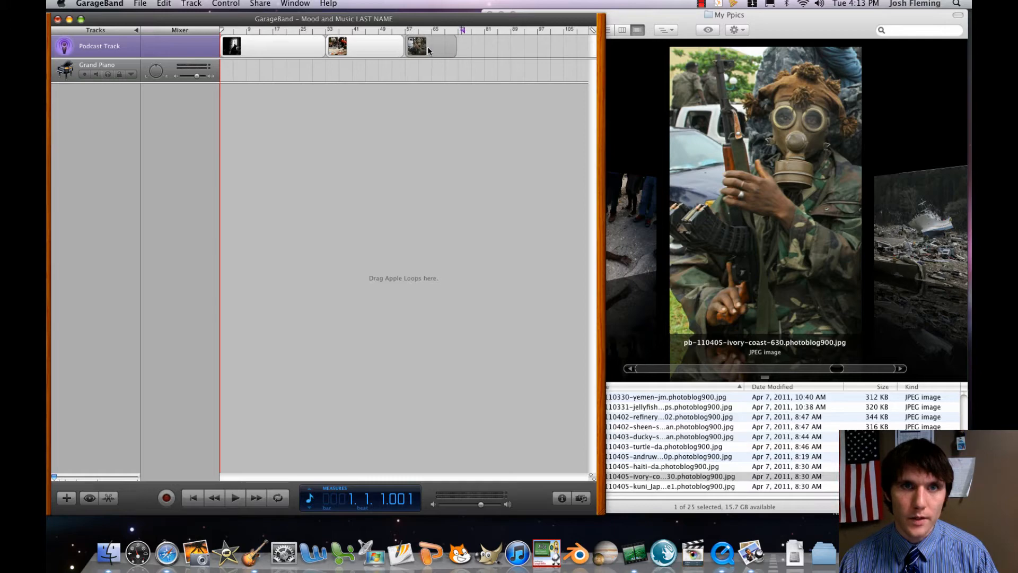
pyautogui.click(708, 473)
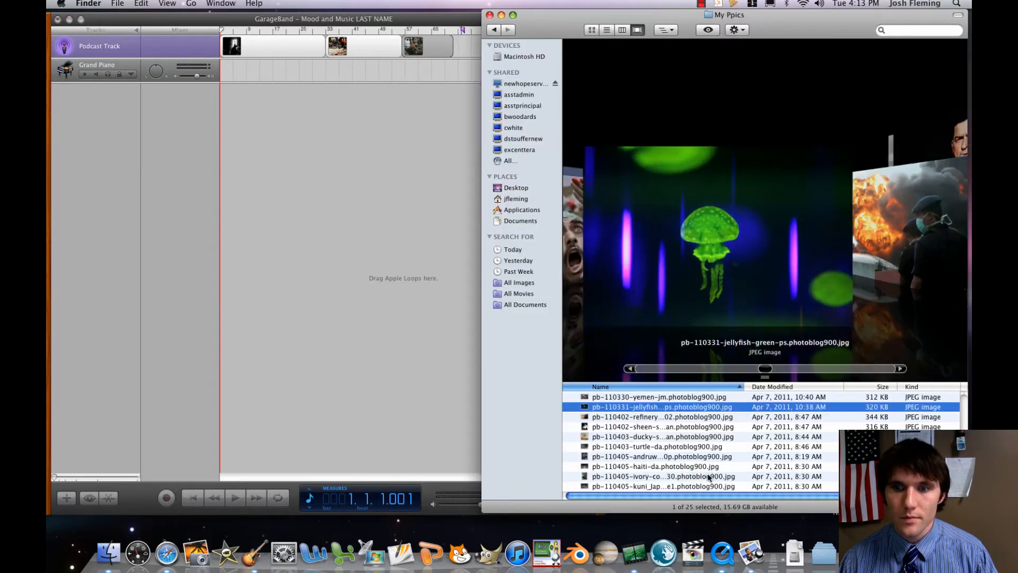
# Find the pb-110406-lebanon-jm picture in My Ppics and add it directly after the third picture on the podcast track.
pyautogui.press('Down')
pyautogui.press('Down')
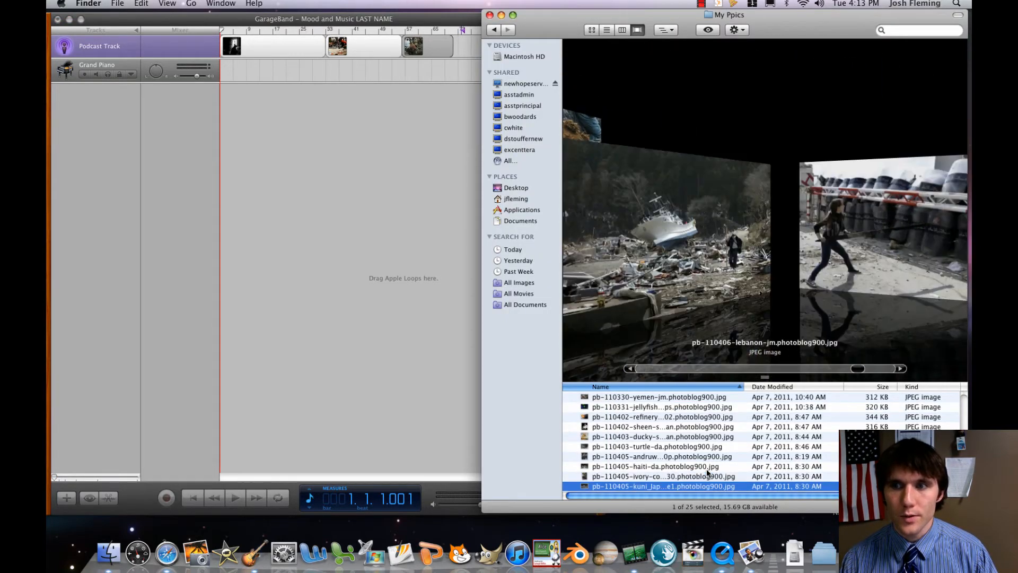
pyautogui.press('Down')
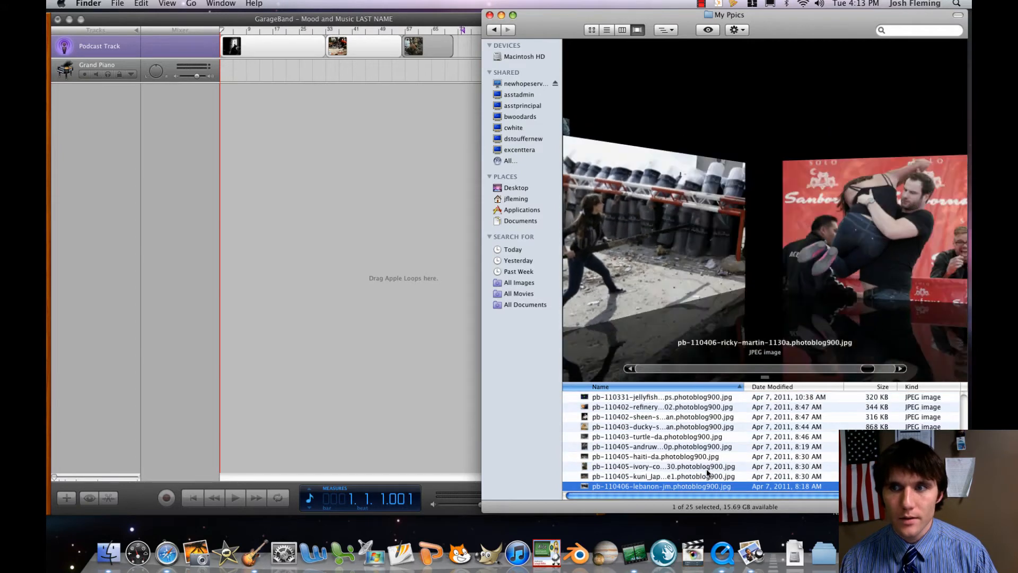
pyautogui.press('Up')
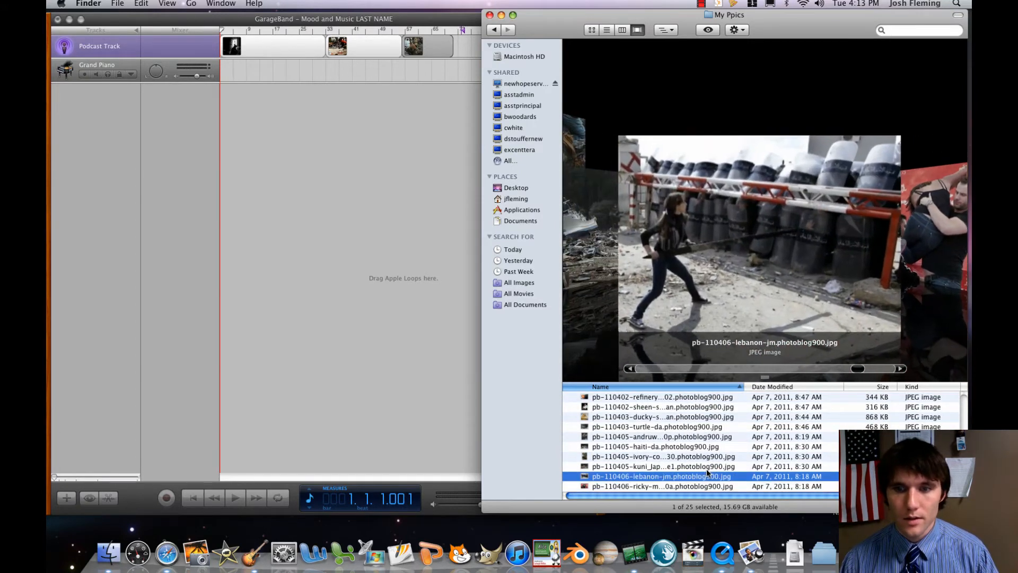
pyautogui.click(422, 361)
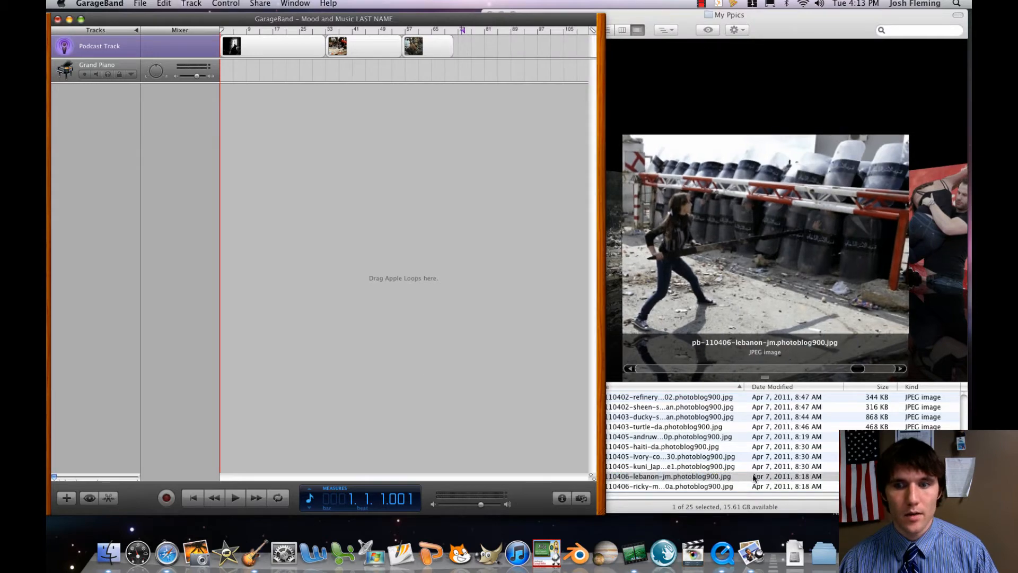
pyautogui.moveTo(741, 476); pyautogui.dragTo(641, 518)
pyautogui.click(632, 473)
pyautogui.scroll(-1, 632, 472)
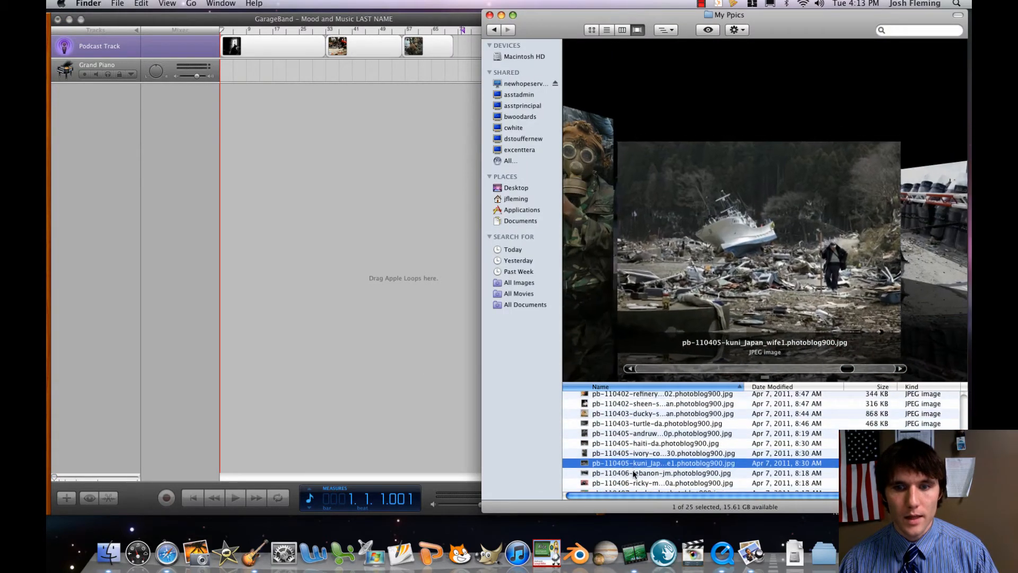
pyautogui.keyDown('shift'); pyautogui.click(632, 472); pyautogui.keyUp('shift')
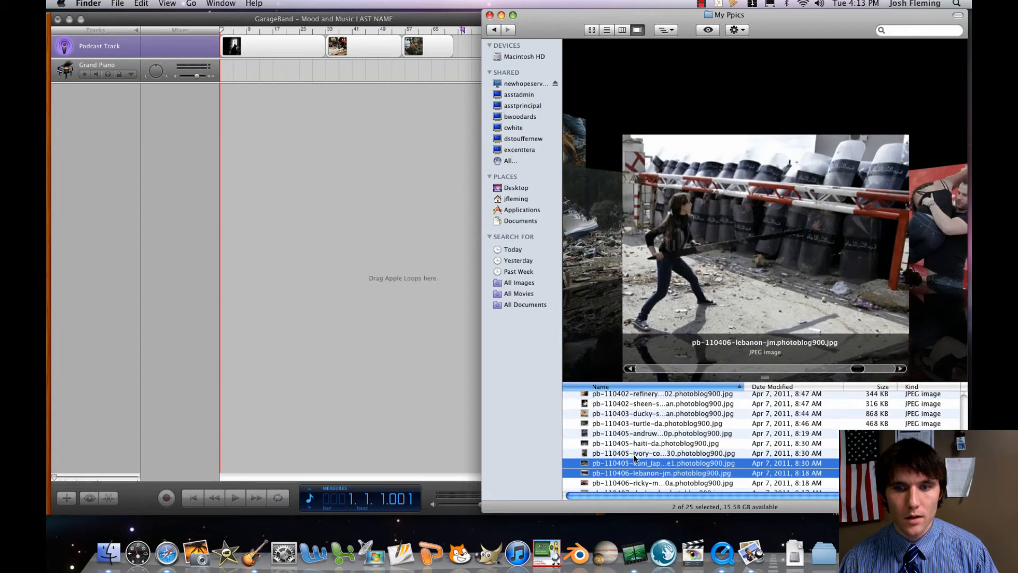
pyautogui.click(632, 473)
pyautogui.moveTo(624, 476); pyautogui.dragTo(454, 49)
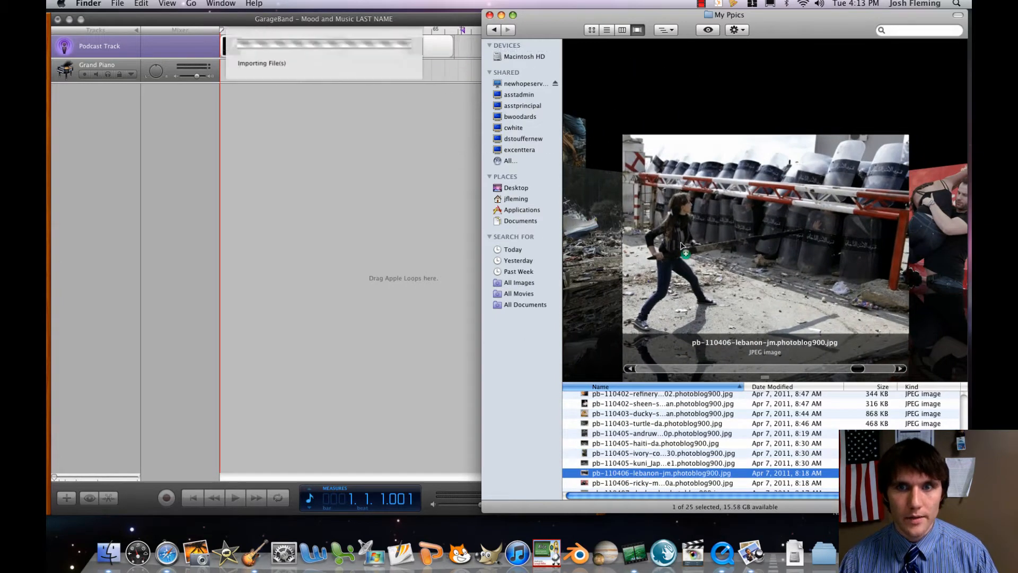
# Browse the My Ppics pictures in Cover Flow to choose the fifth image for the podcast track.
pyautogui.click(748, 303)
pyautogui.scroll(-5, 748, 304)
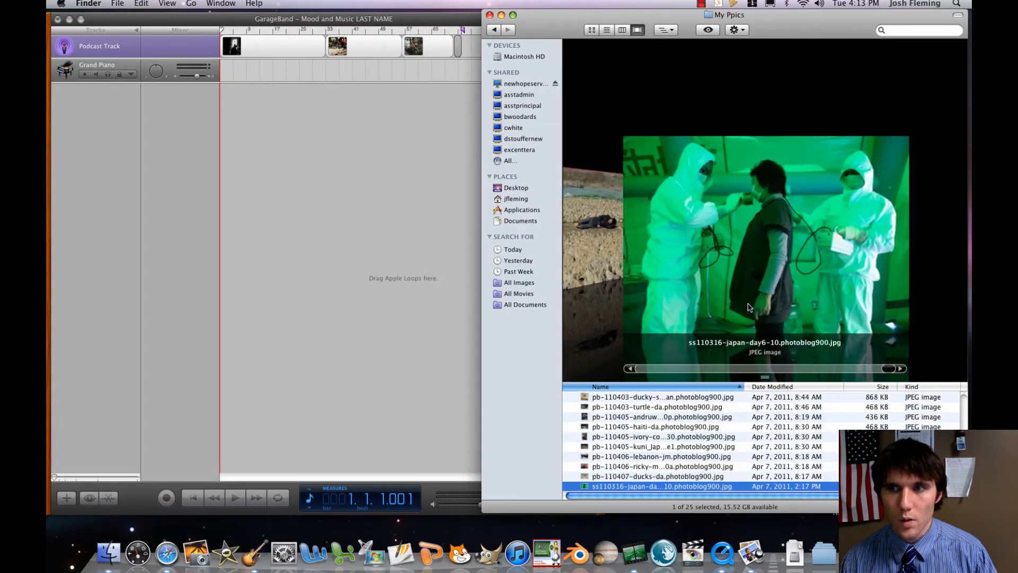
pyautogui.scroll(3, 748, 306)
pyautogui.scroll(4, 748, 303)
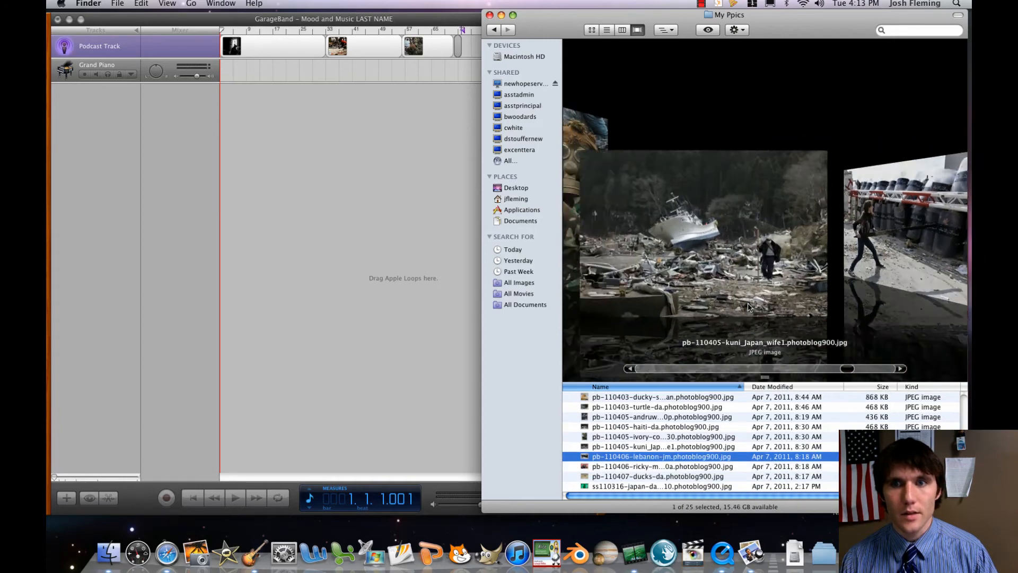
pyautogui.scroll(5, 748, 306)
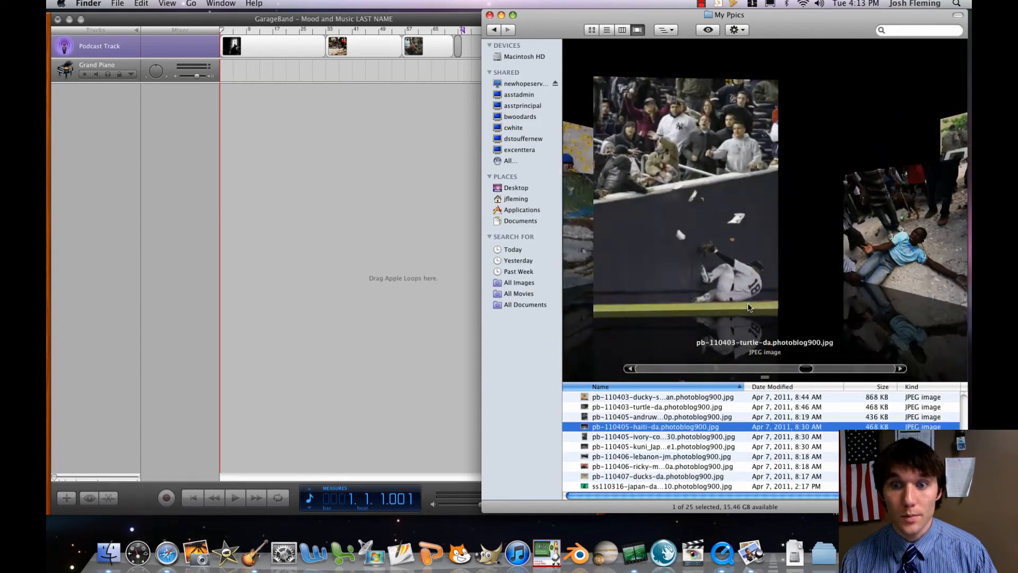
pyautogui.scroll(5, 748, 306)
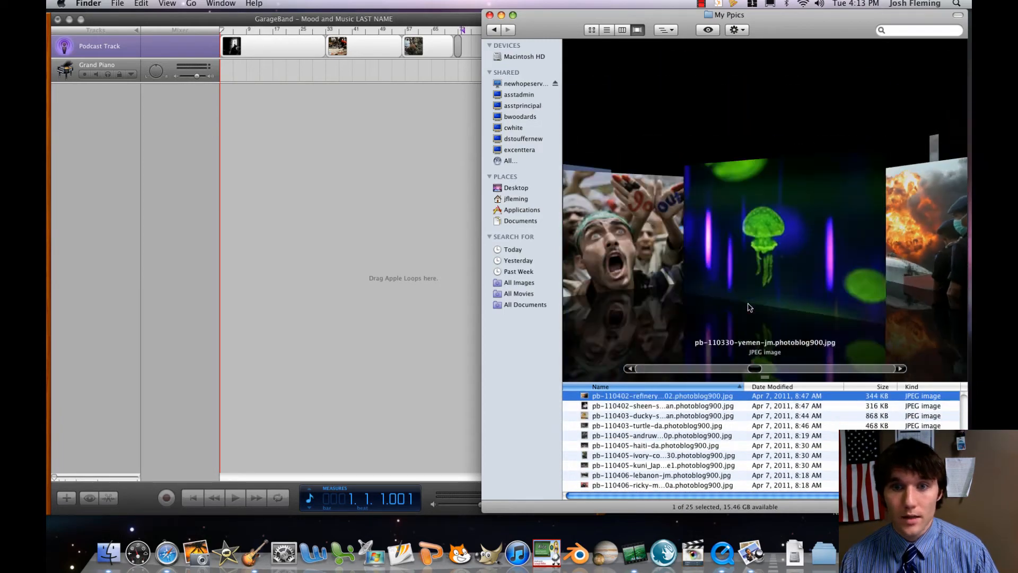
pyautogui.scroll(-15, 747, 307)
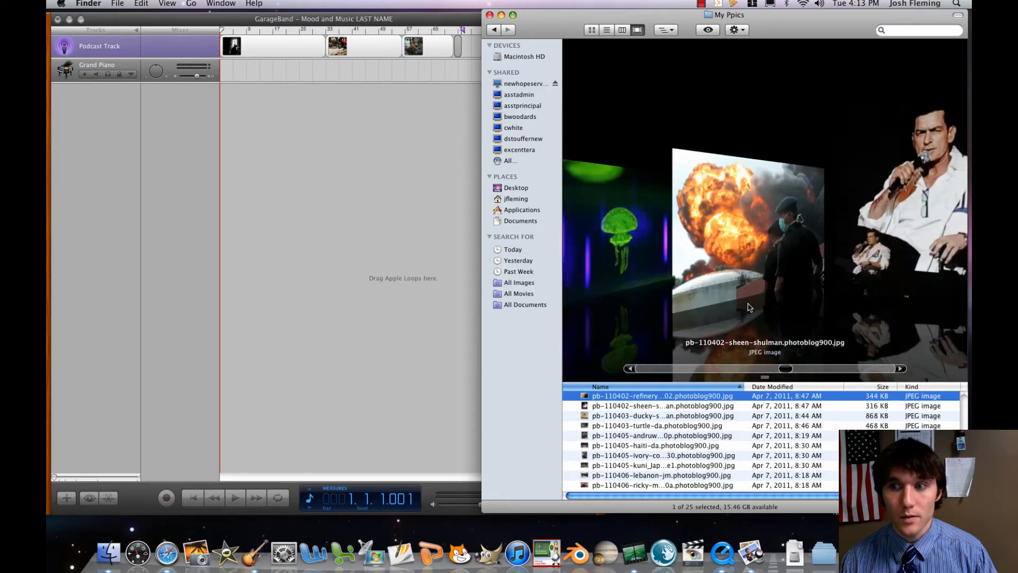
pyautogui.scroll(-1, 747, 306)
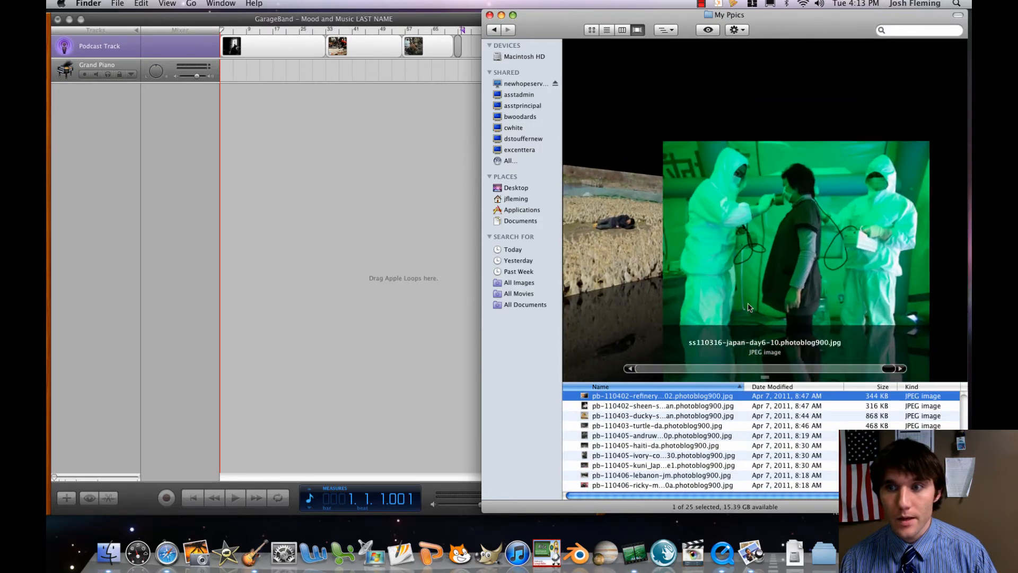
pyautogui.scroll(4, 747, 306)
pyautogui.scroll(5, 748, 307)
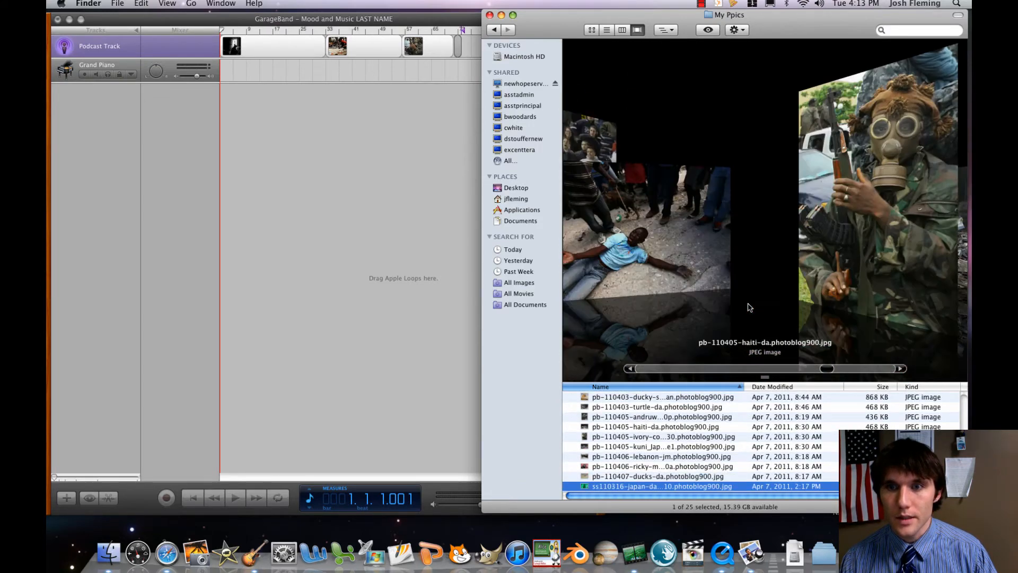
pyautogui.scroll(2, 748, 307)
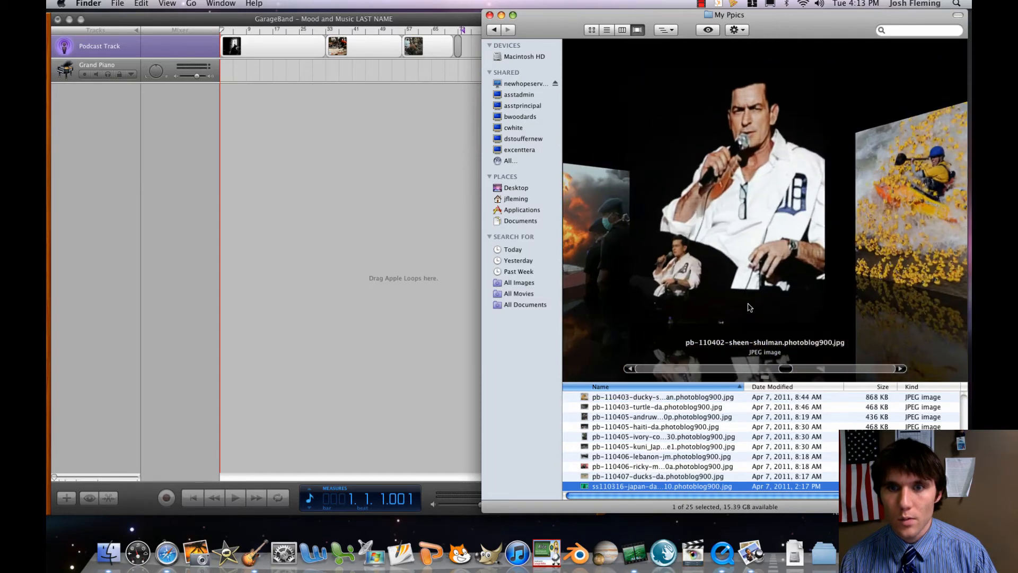
# Extend the fourth picture on the podcast track to about measure 89 and return to My Ppics.
pyautogui.click(456, 57)
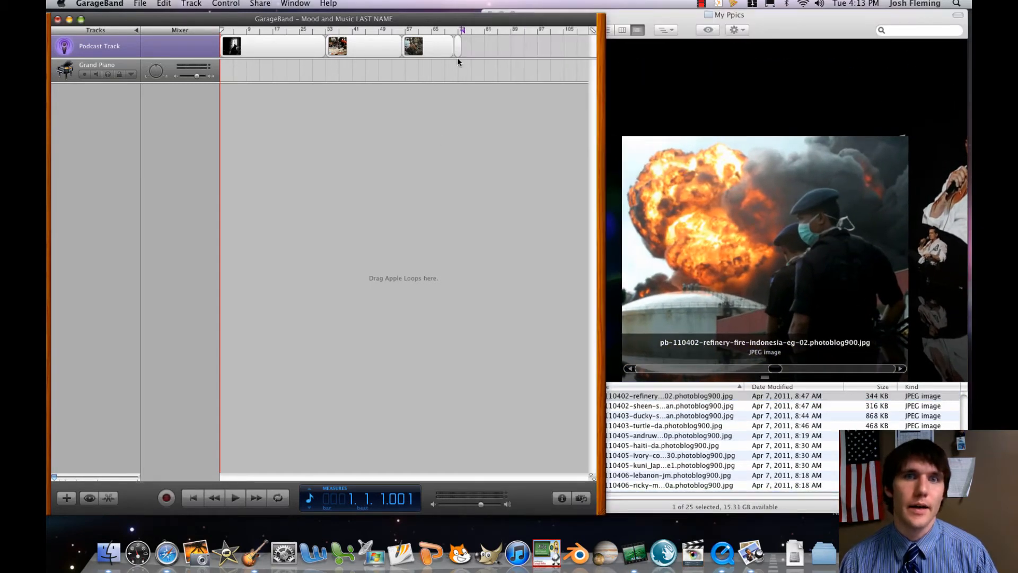
pyautogui.moveTo(462, 55); pyautogui.dragTo(514, 57)
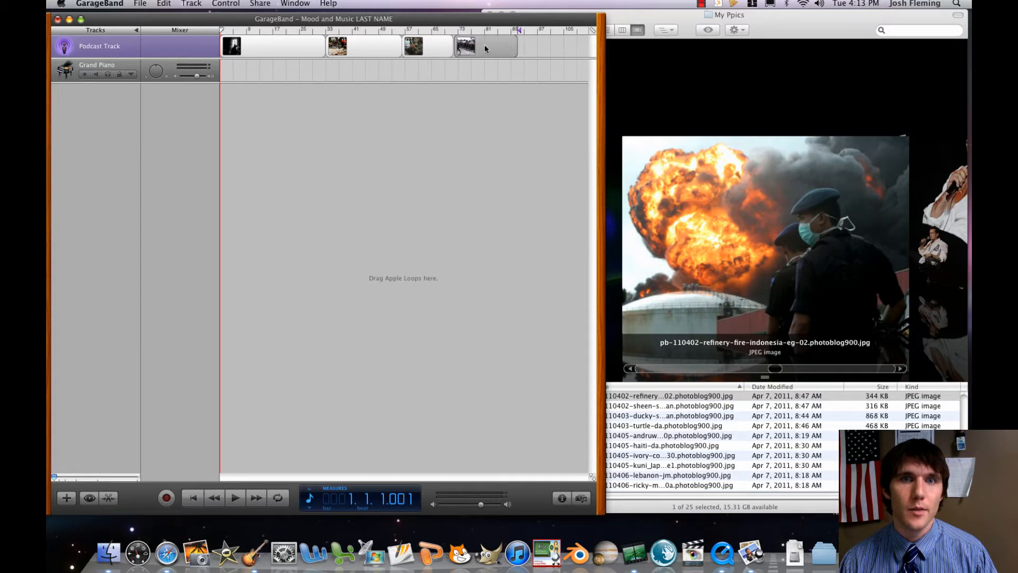
pyautogui.click(665, 393)
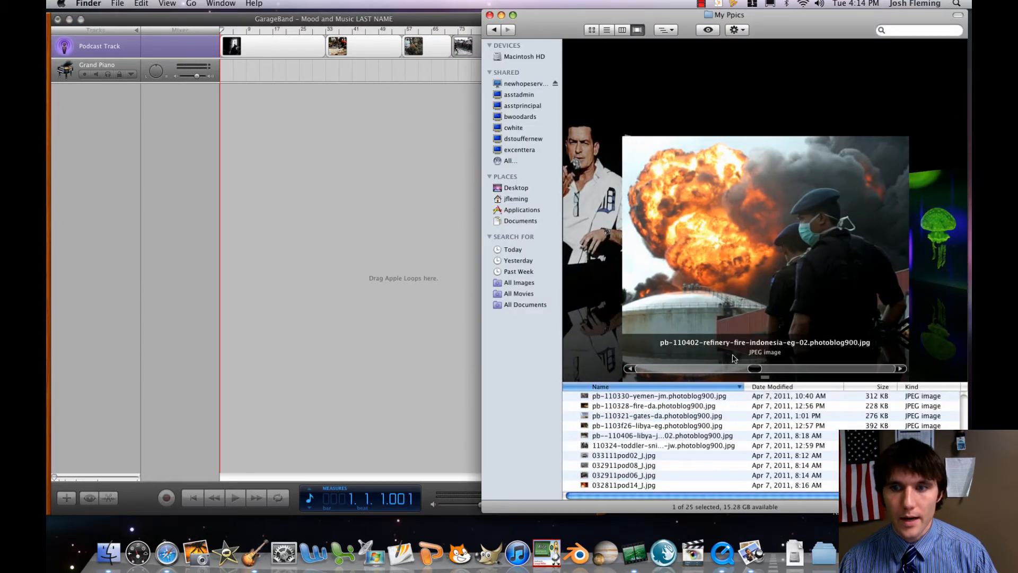
# Locate the pb-110402-refinery-fire-indonesia-eg-02 picture and move the GarageBand window clear of My Ppics so the end of the podcast track is reachable.
pyautogui.scroll(-2, 677, 412)
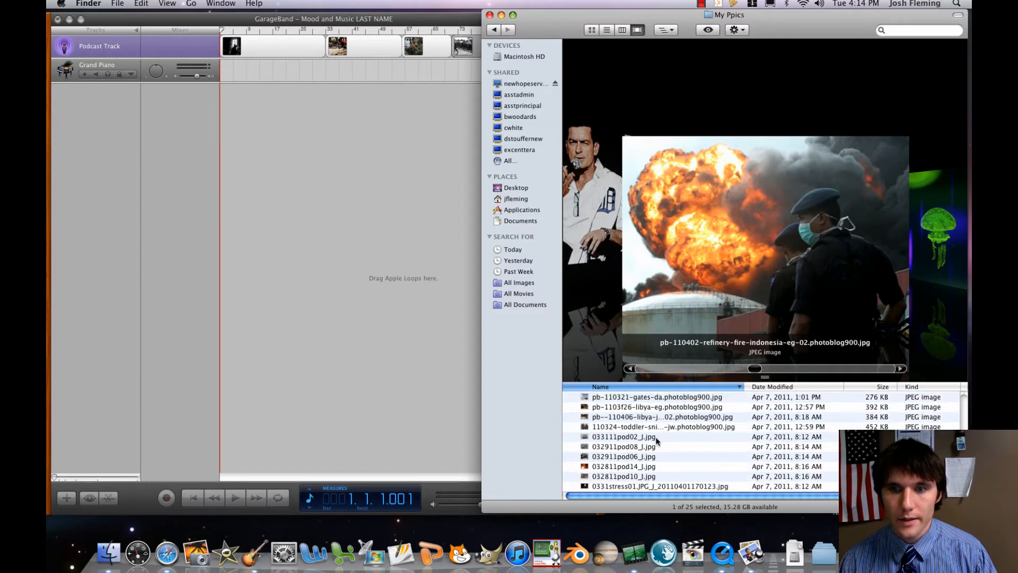
pyautogui.scroll(5, 656, 439)
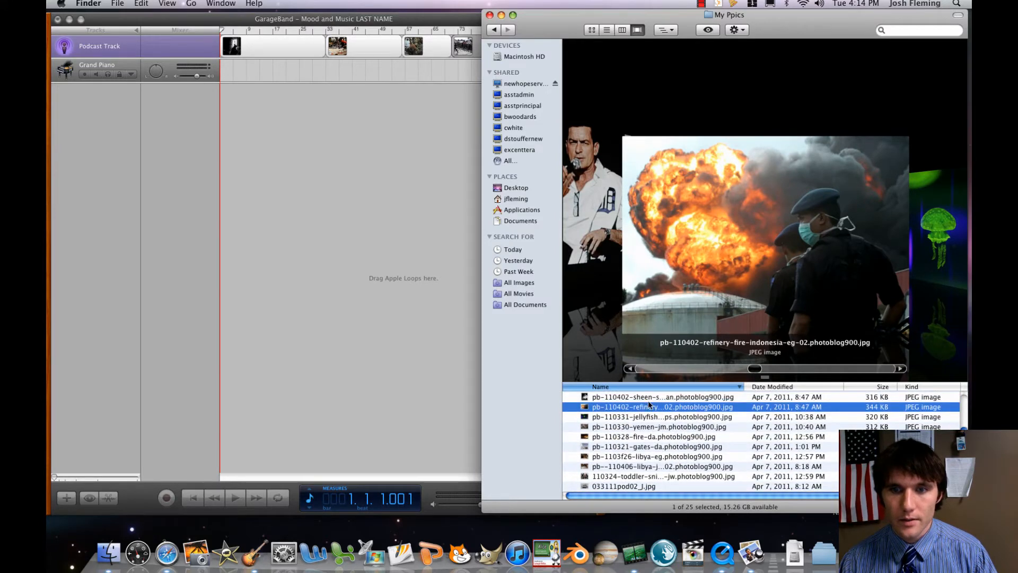
pyautogui.click(400, 272)
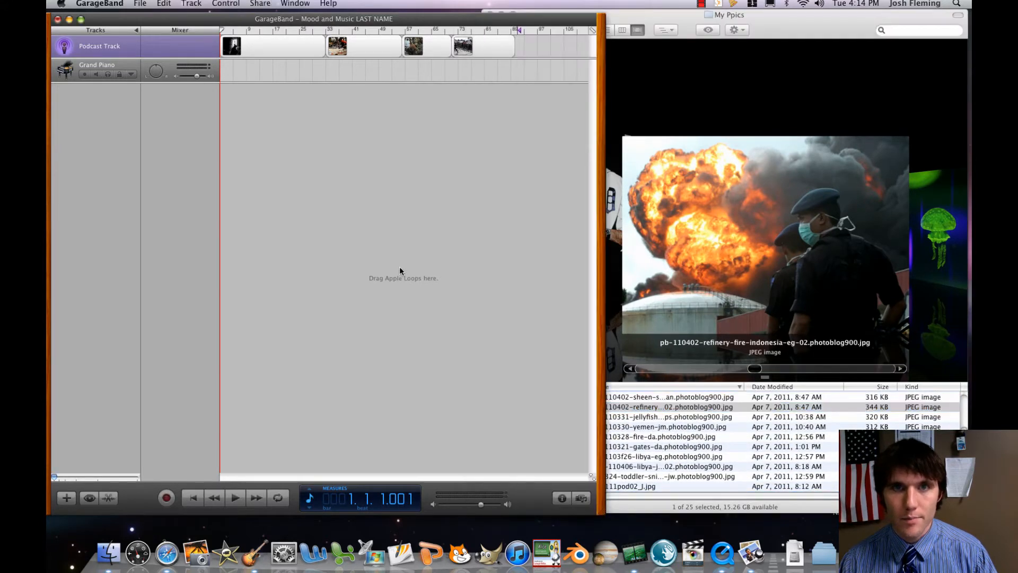
pyautogui.click(653, 407)
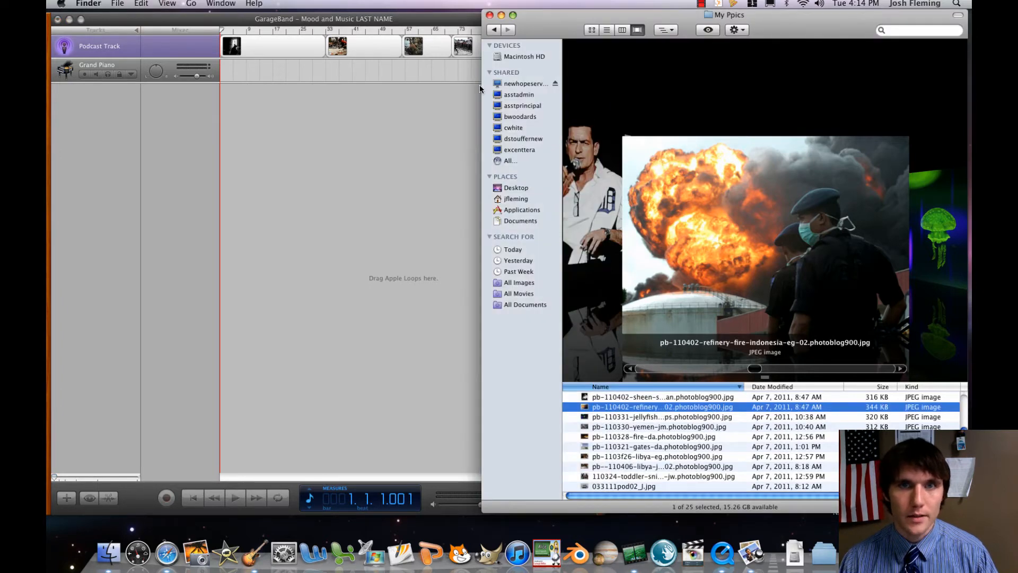
pyautogui.click(464, 81)
pyautogui.moveTo(535, 15); pyautogui.dragTo(407, 25)
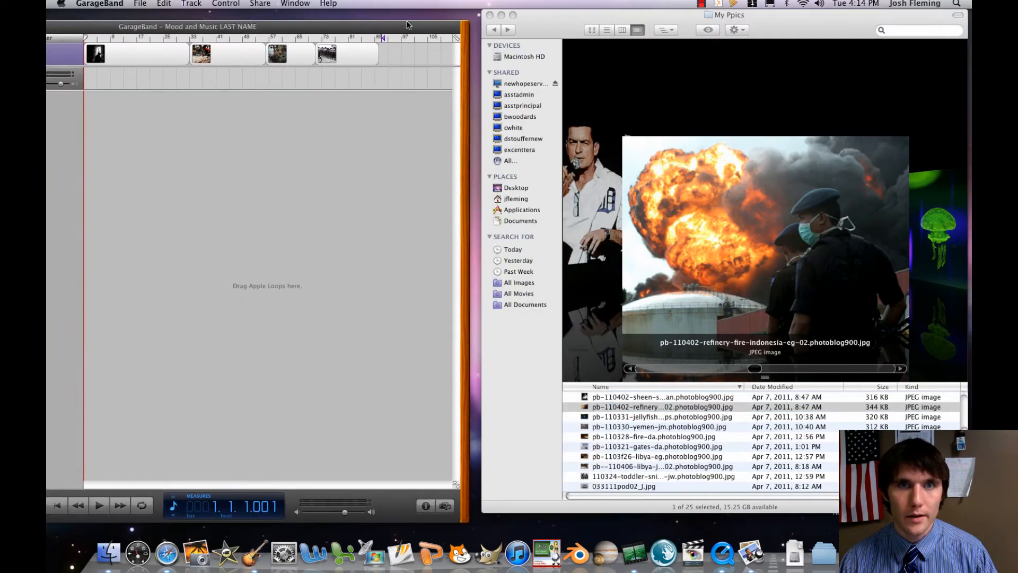
# Add the pb-110402-refinery-fire-indonesia-eg-02 picture directly after the fourth on the podcast track, extend it to about measure 99, and return to My Ppics.
pyautogui.click(660, 407)
pyautogui.press('Return')
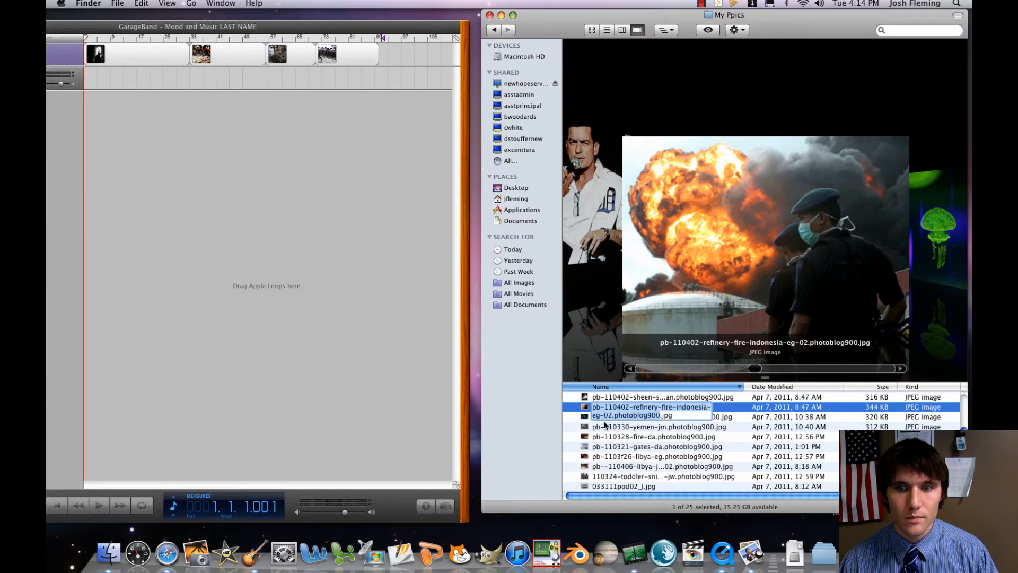
pyautogui.press('Escape')
pyautogui.moveTo(610, 407); pyautogui.dragTo(382, 59)
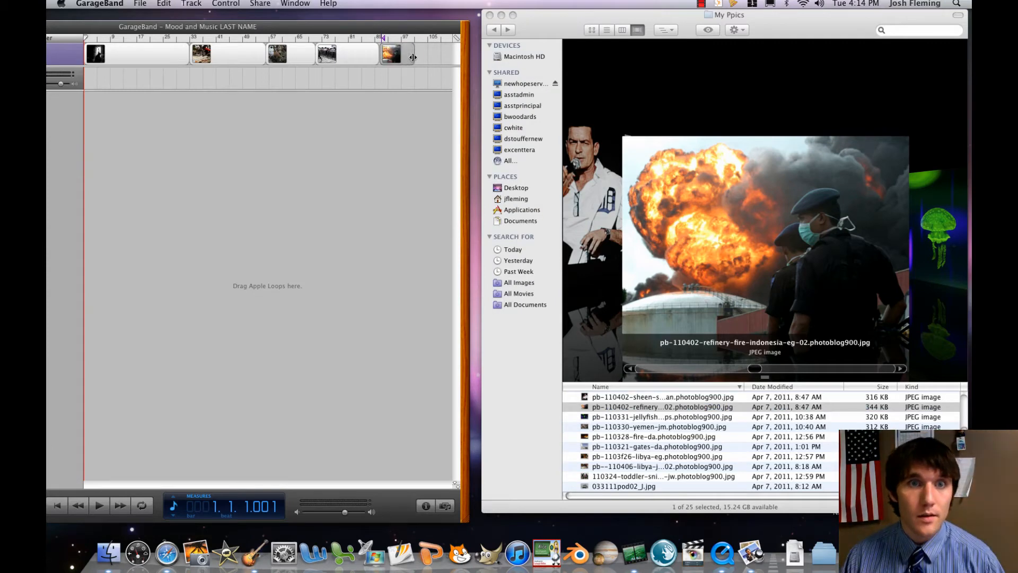
pyautogui.click(673, 407)
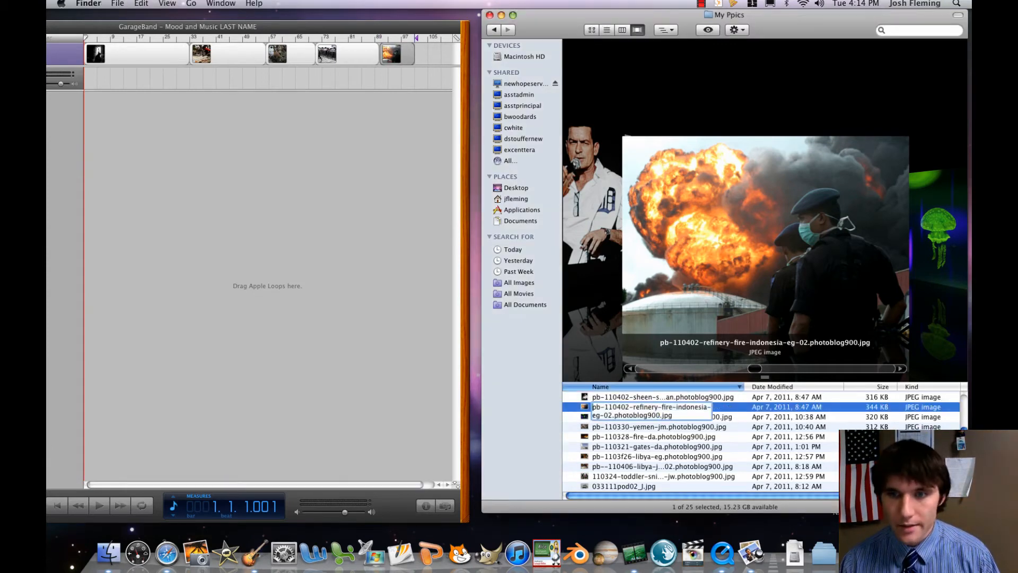
# Browse the My Ppics pictures in Cover Flow to choose the sixth image for the podcast track.
pyautogui.press('Up')
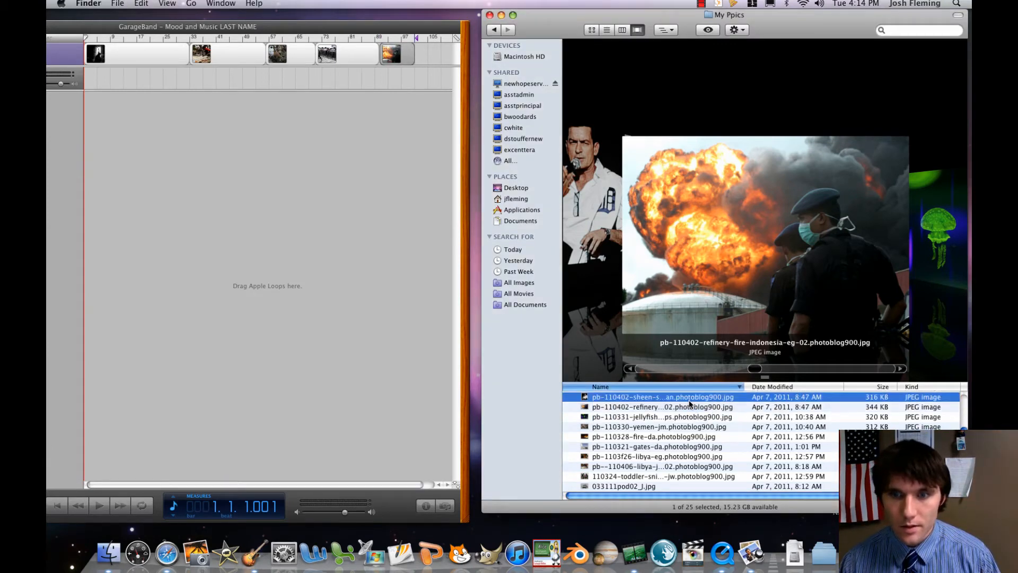
pyautogui.press('Up')
pyautogui.press('Up')
pyautogui.press('Up')
pyautogui.press('Up')
pyautogui.press('Up')
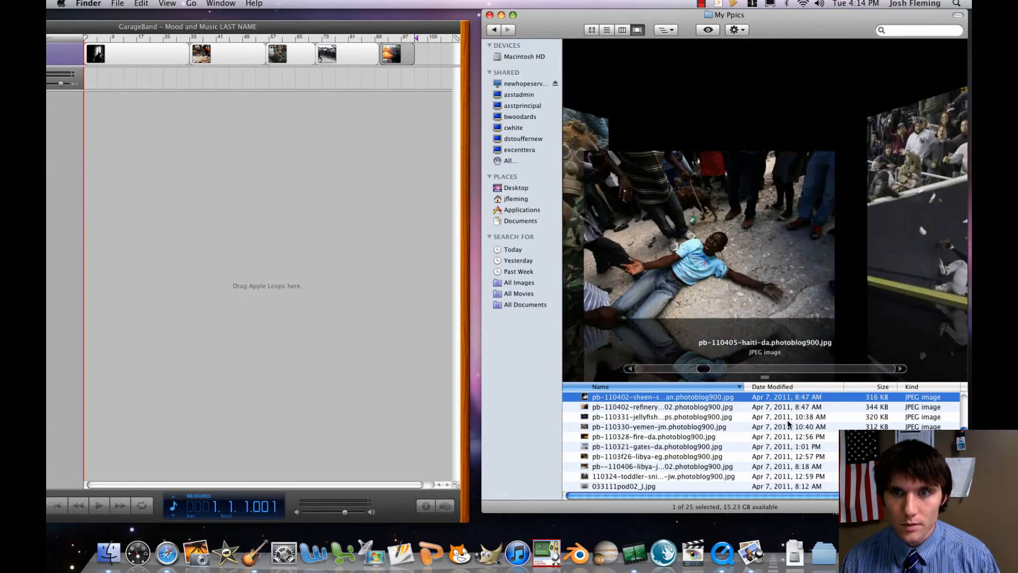
pyautogui.press('Up')
pyautogui.press('Up')
pyautogui.press('Up')
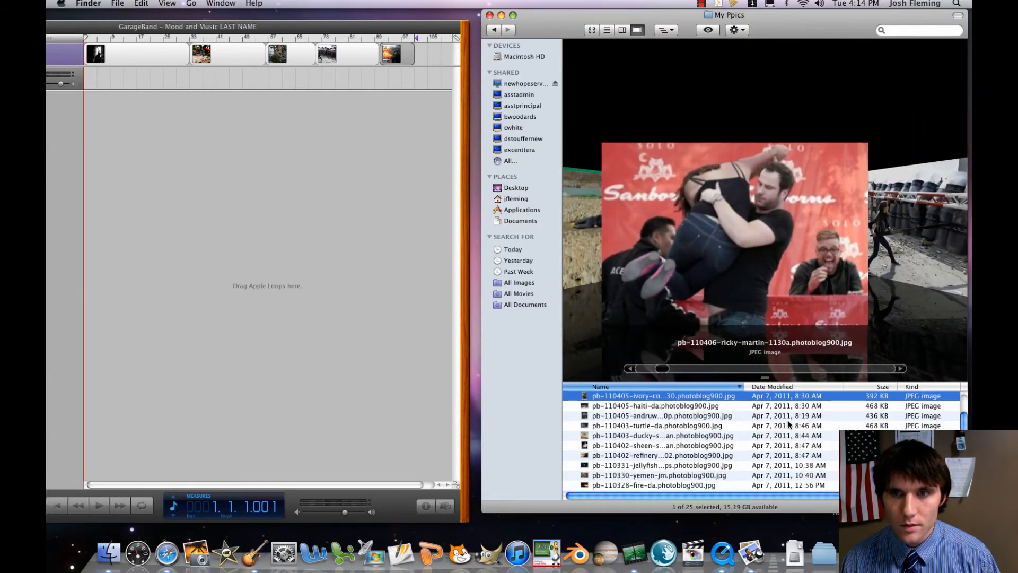
pyautogui.press('Up')
pyautogui.press('Up')
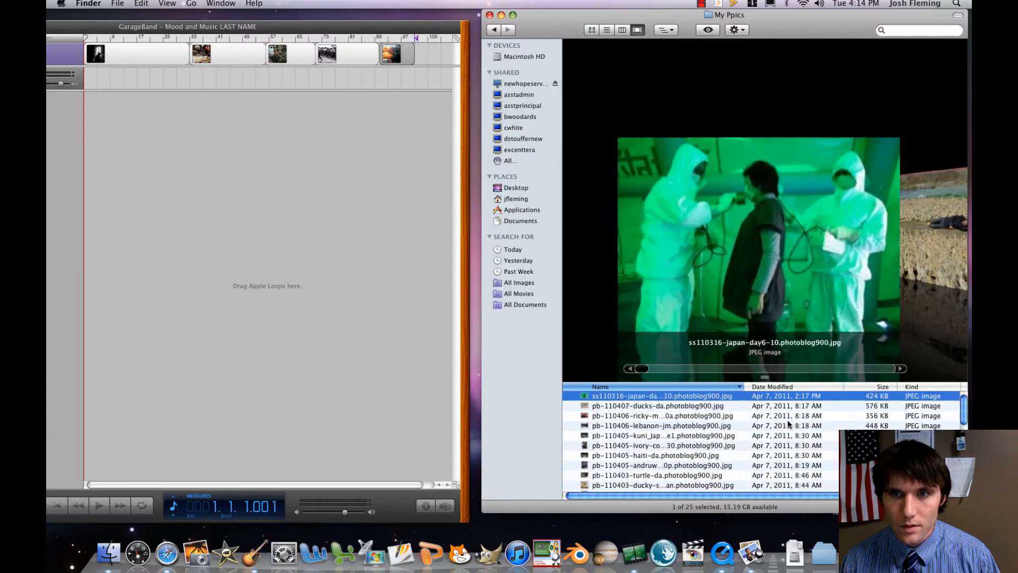
pyautogui.press('Down')
pyautogui.press('Down')
pyautogui.press('Down')
pyautogui.press('Up')
pyautogui.press('Up')
pyautogui.press('Up')
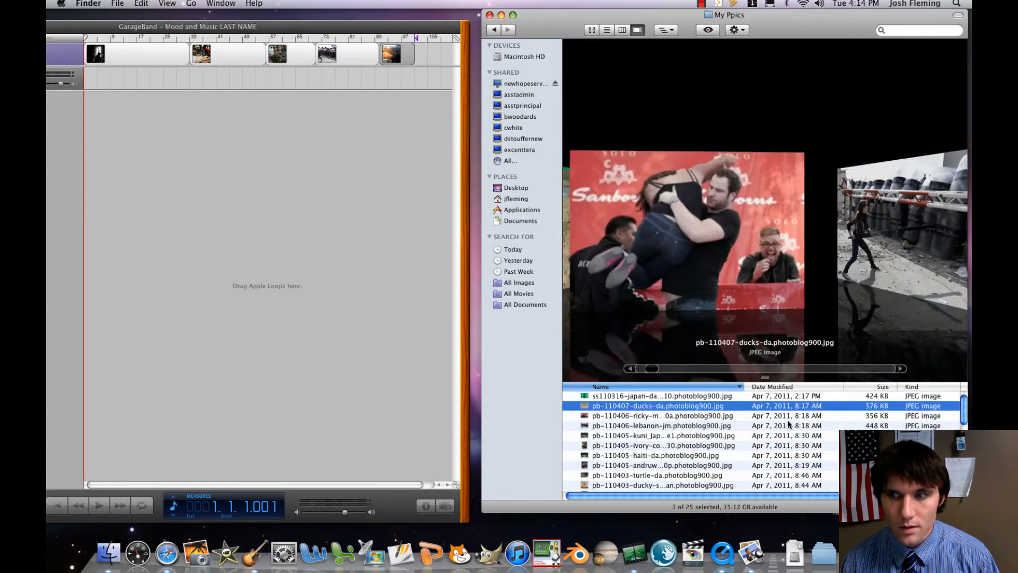
pyautogui.press('Down')
pyautogui.press('Down')
pyautogui.press('Down')
pyautogui.press('Down')
pyautogui.press('Down')
pyautogui.press('Down')
pyautogui.press('Down')
pyautogui.press('Down')
pyautogui.press('Down')
pyautogui.press('Down')
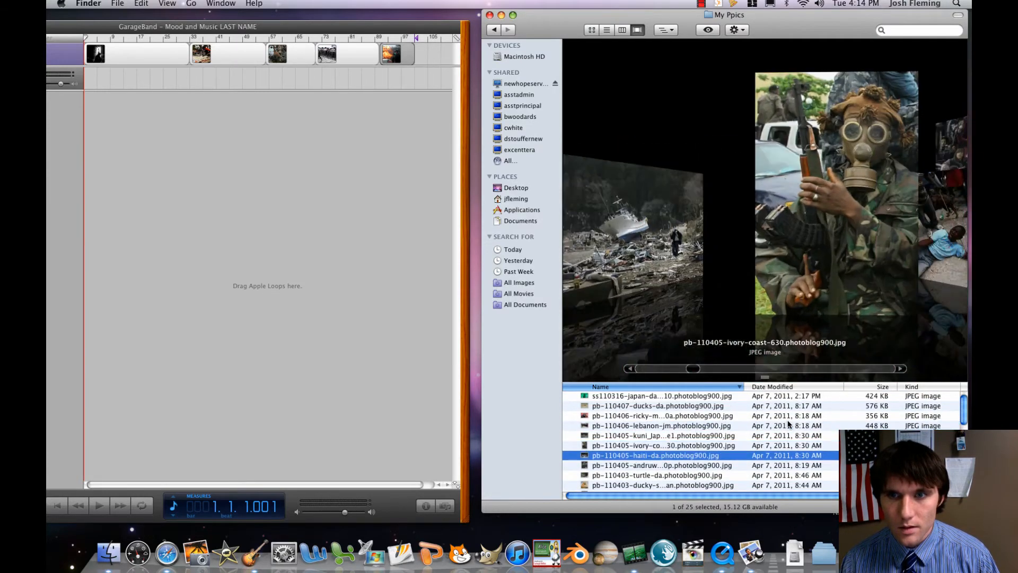
pyautogui.press('Down')
pyautogui.press('Down')
pyautogui.press('Down')
pyautogui.press('Down')
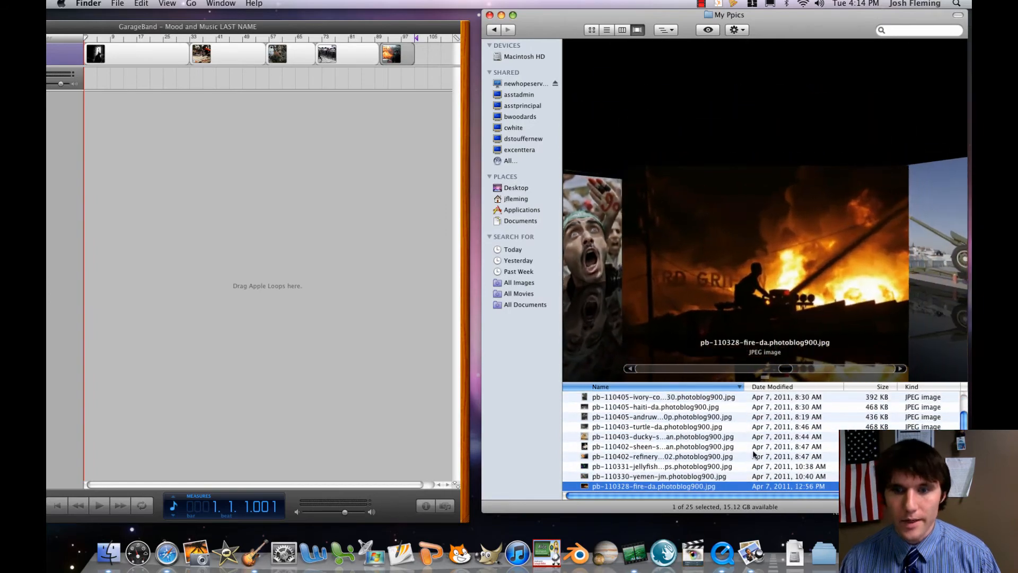
# Add the pb-110328-fire-da picture after the fifth one on the podcast track, followed by the pb-110321-gates-da picture.
pyautogui.scroll(-3, 729, 470)
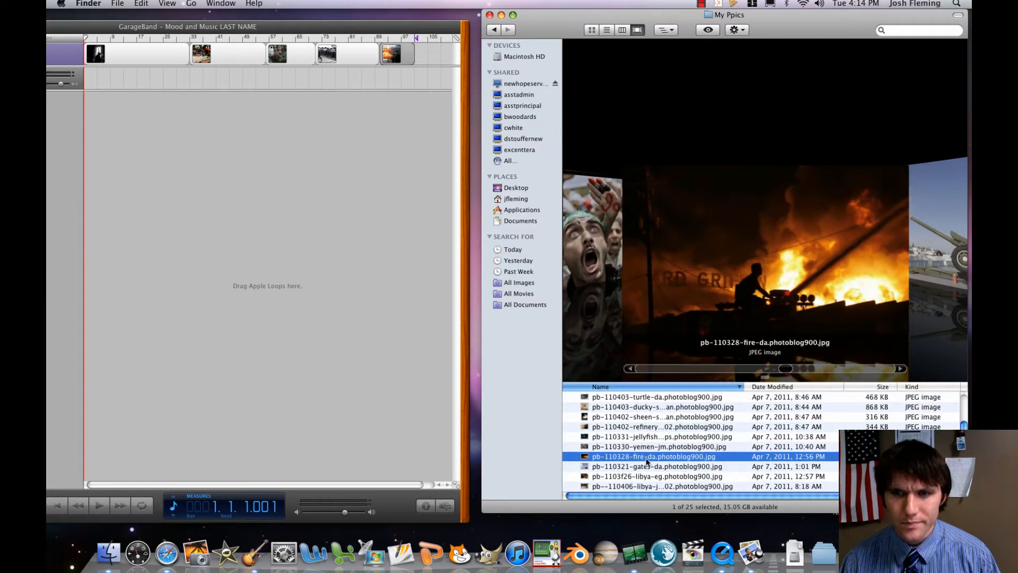
pyautogui.moveTo(456, 218); pyautogui.dragTo(402, 57)
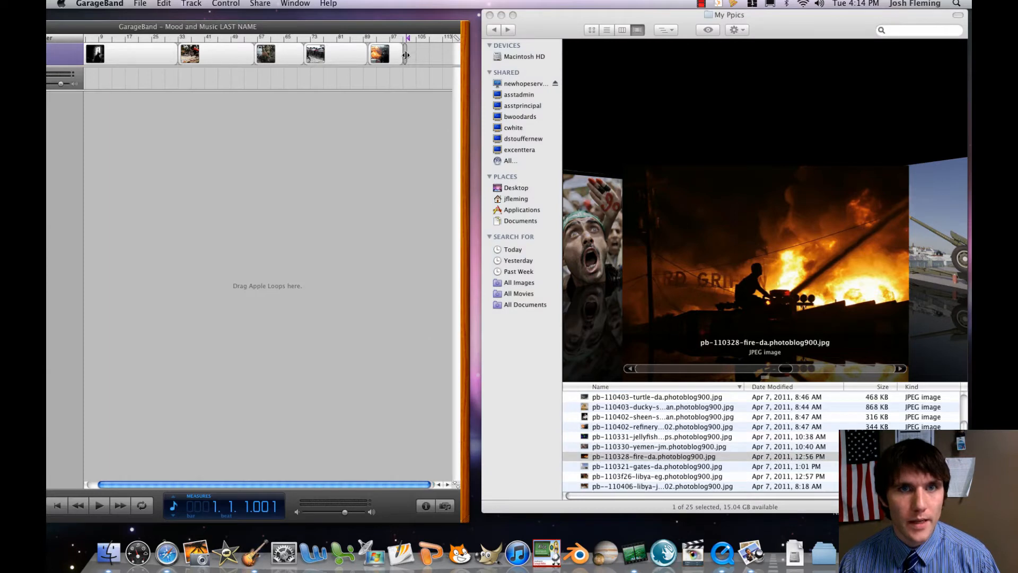
pyautogui.click(661, 466)
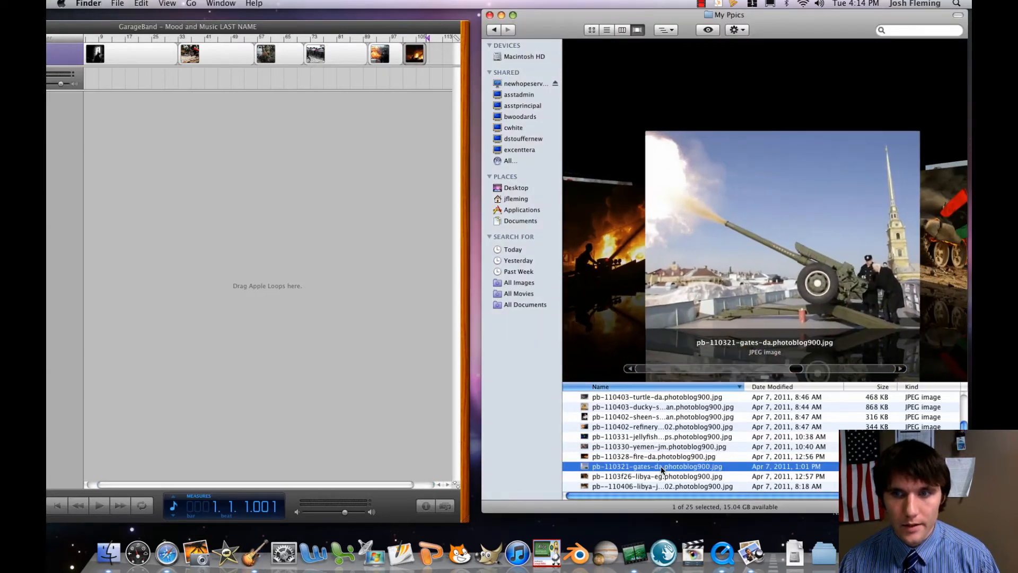
pyautogui.moveTo(660, 466); pyautogui.dragTo(427, 55)
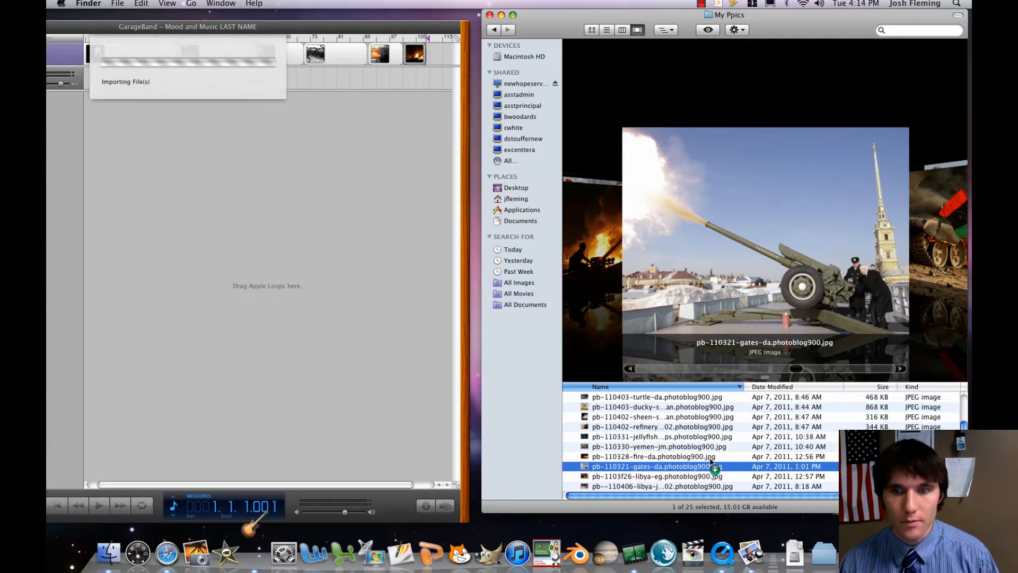
# Add the pb-1103f26-libya-eg picture at the end of the podcast track and open the cannon picture's marker in the editor.
pyautogui.click(667, 478)
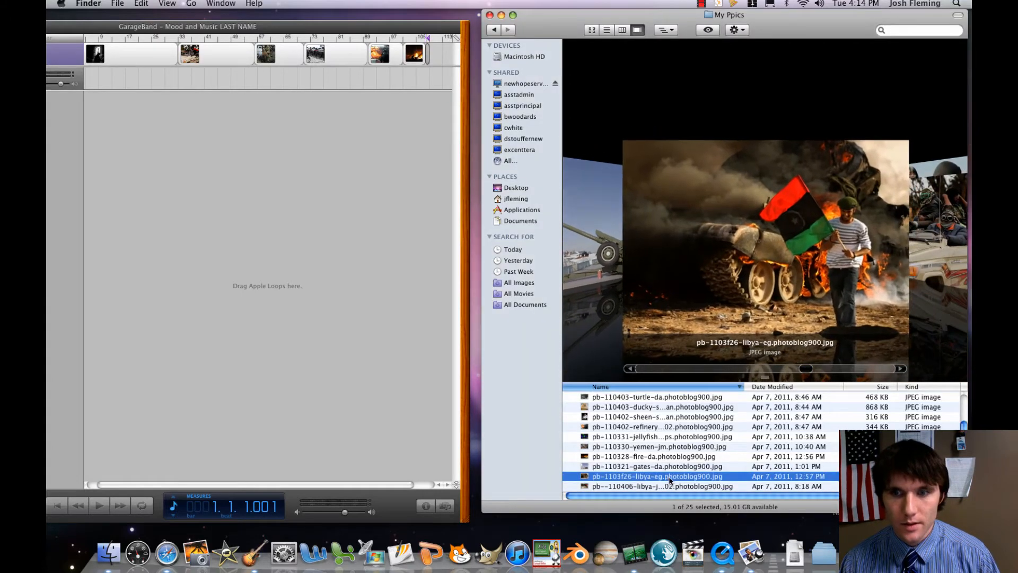
pyautogui.moveTo(514, 97); pyautogui.dragTo(441, 57)
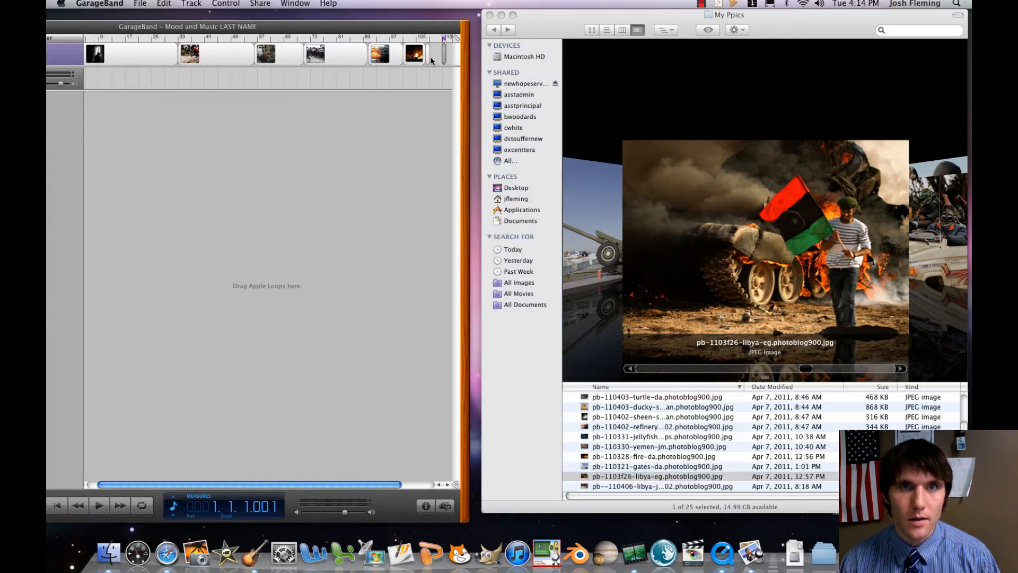
pyautogui.doubleClick(431, 57)
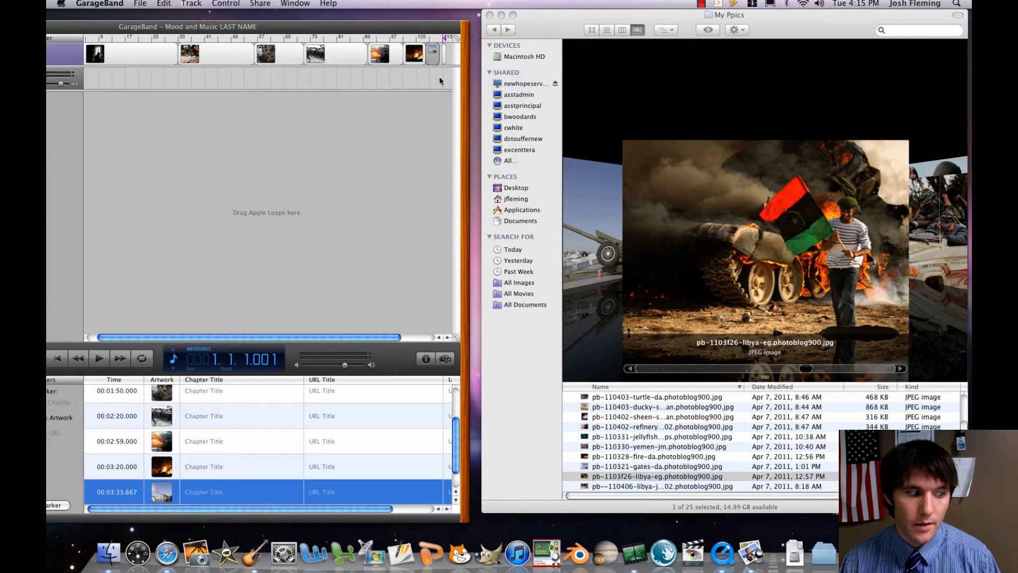
# Find the 032811pod14_J burning bus picture in My Ppics and add it after the Libya picture at 00:03:47.000.
pyautogui.click(667, 477)
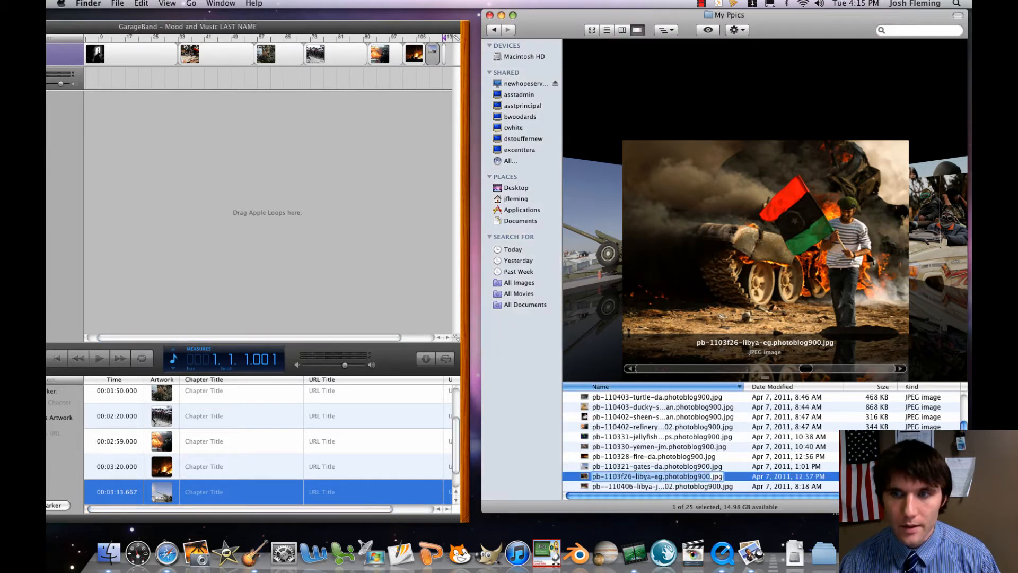
pyautogui.click(658, 487)
pyautogui.click(655, 488)
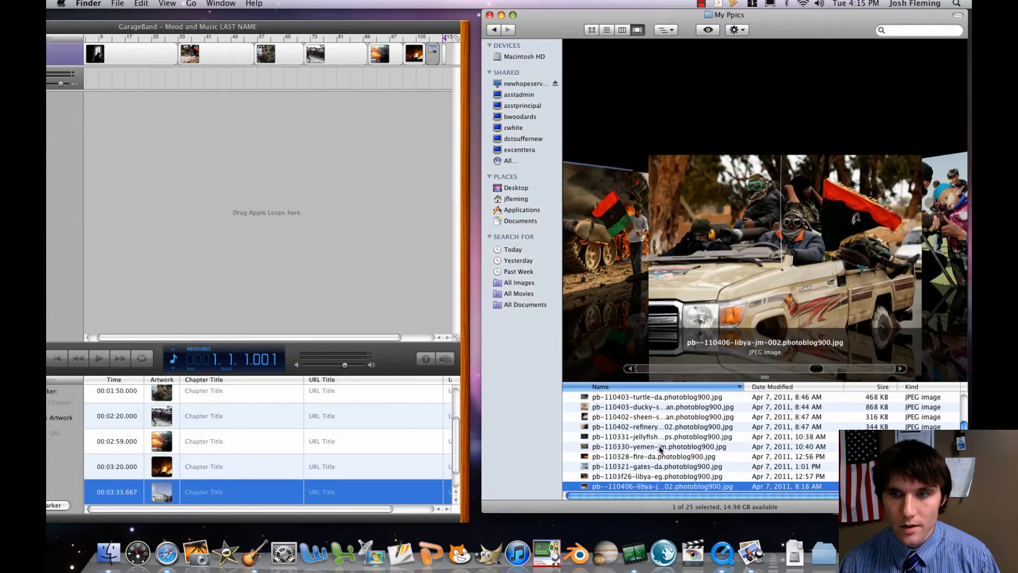
pyautogui.scroll(-3, 660, 457)
pyautogui.click(657, 465)
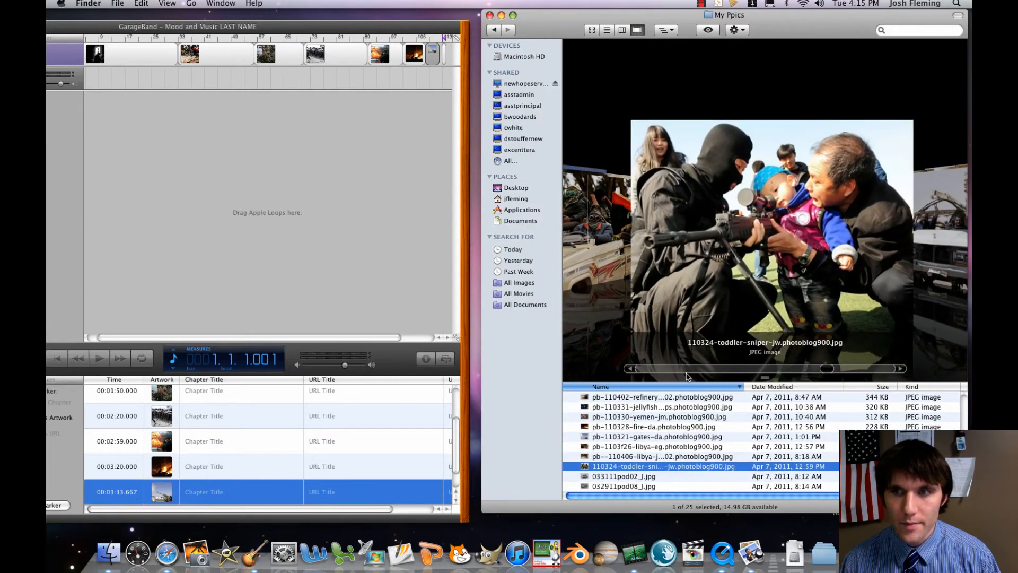
pyautogui.scroll(-3, 688, 377)
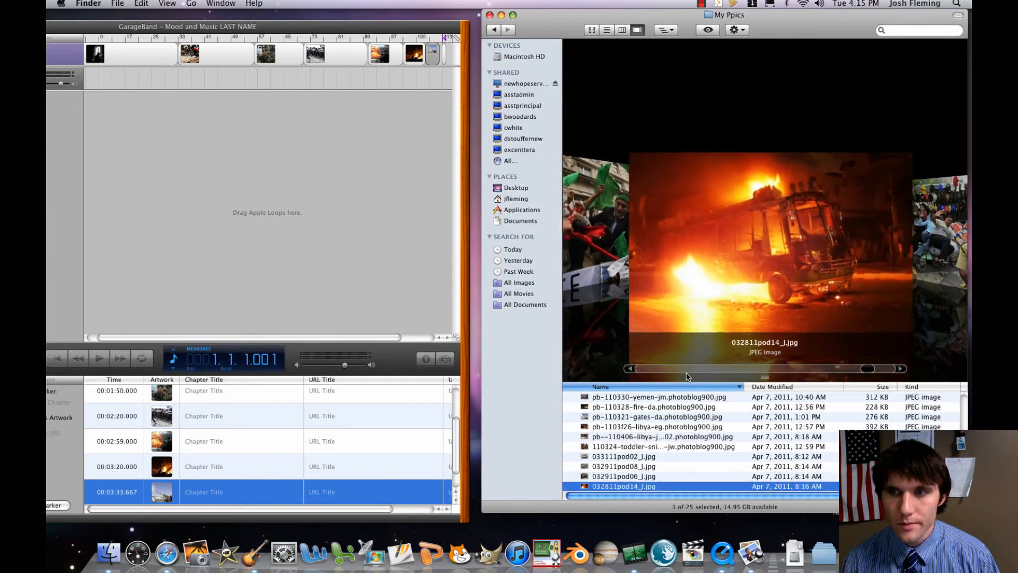
pyautogui.scroll(-2, 690, 491)
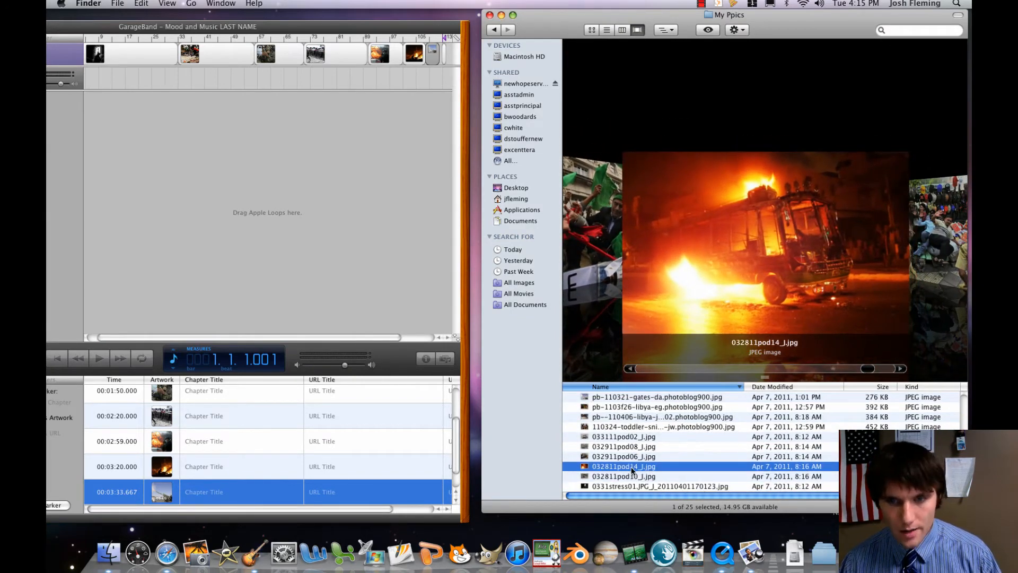
pyautogui.moveTo(468, 335)
pyautogui.mouseDown()
pyautogui.moveTo(443, 62)
pyautogui.moveTo(408, 57)
pyautogui.mouseUp()
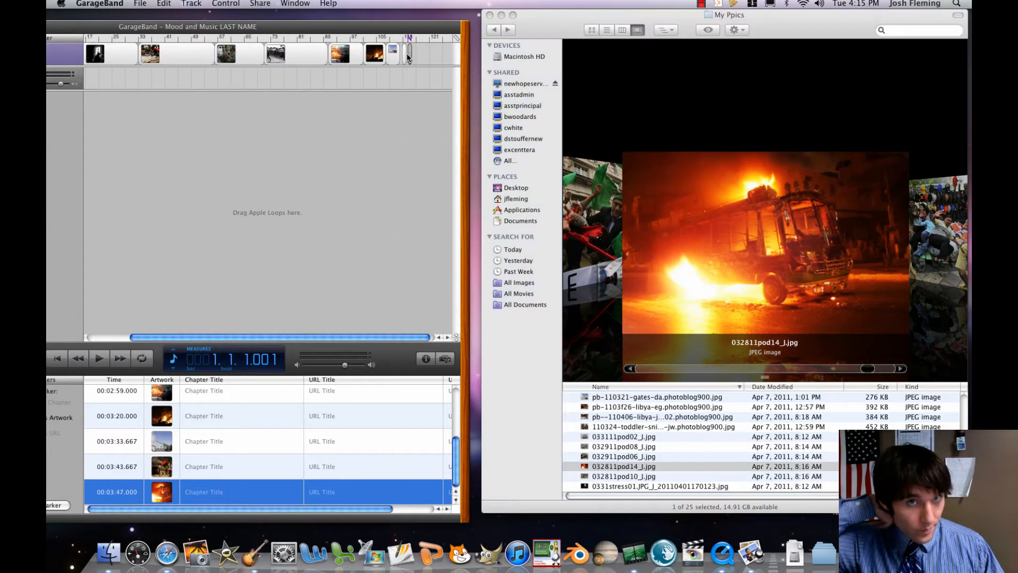
# Lengthen the burning bus picture on the podcast track and move its start to 00:03:54.000.
pyautogui.click(607, 475)
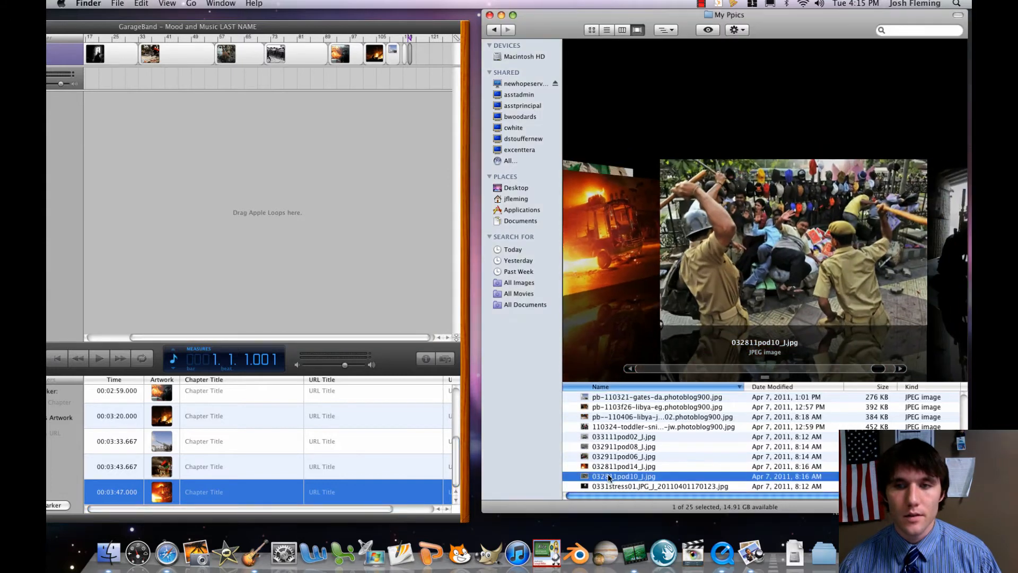
pyautogui.scroll(5, 607, 476)
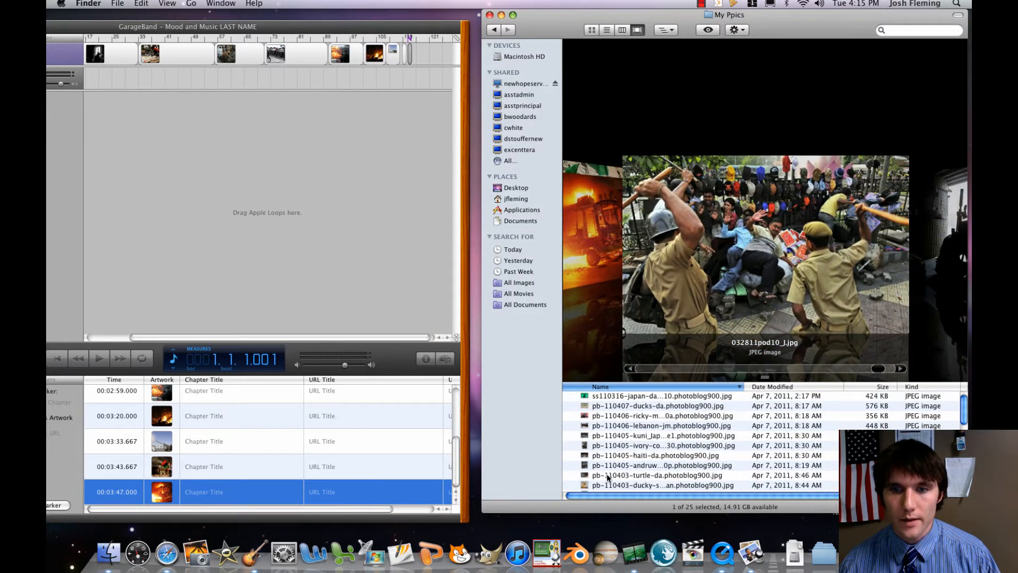
pyautogui.click(410, 55)
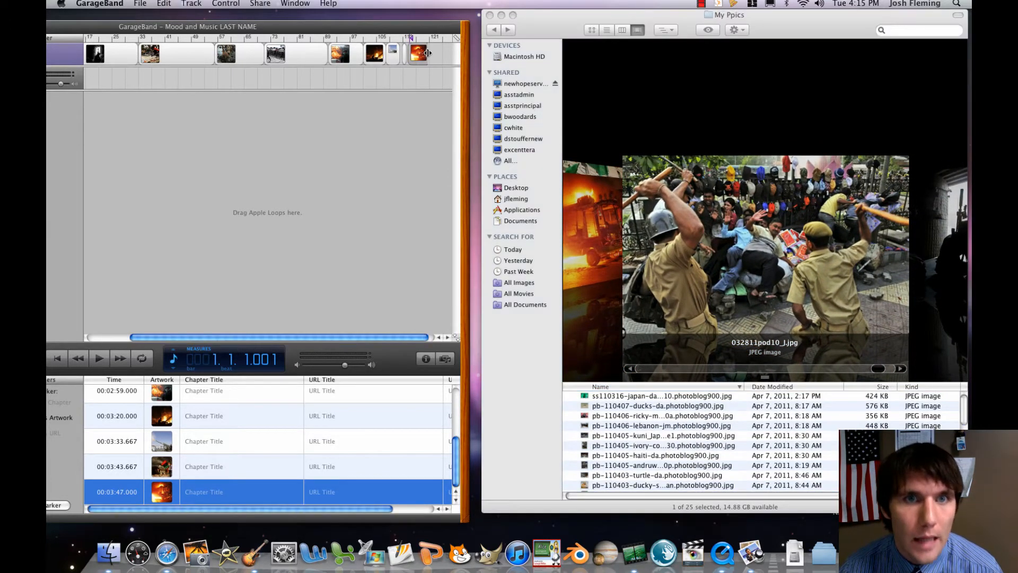
pyautogui.moveTo(422, 58); pyautogui.dragTo(435, 57)
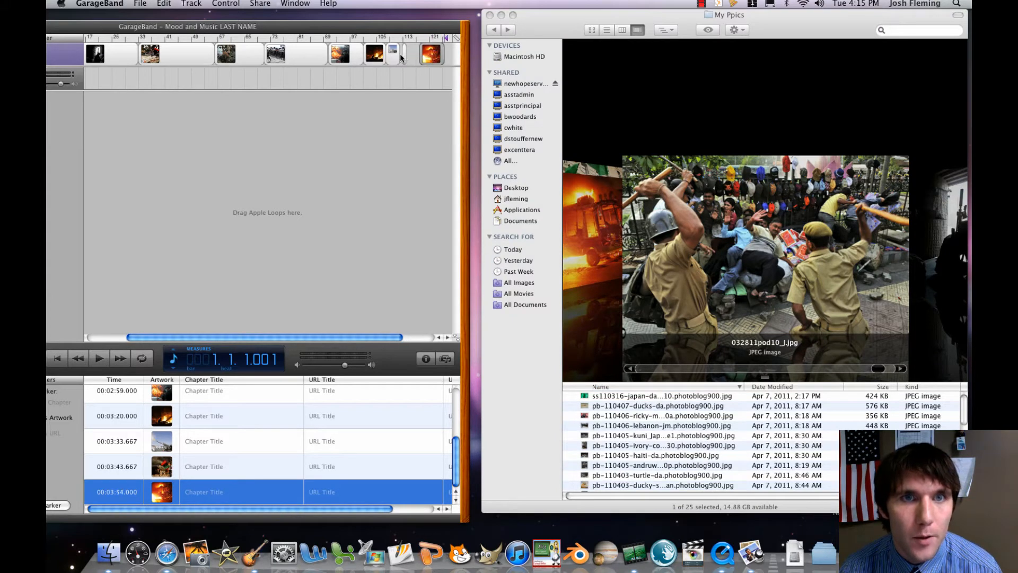
# Lengthen the Libya picture, move its start to 00:03:42.000, and shift the burning bus picture to 00:03:52.000.
pyautogui.click(413, 55)
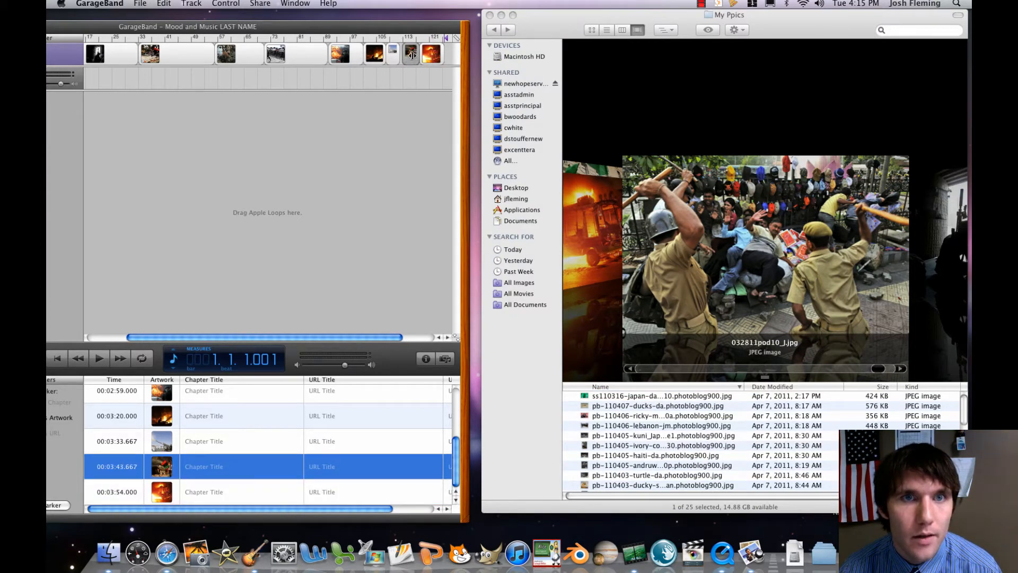
pyautogui.moveTo(409, 54); pyautogui.dragTo(408, 58)
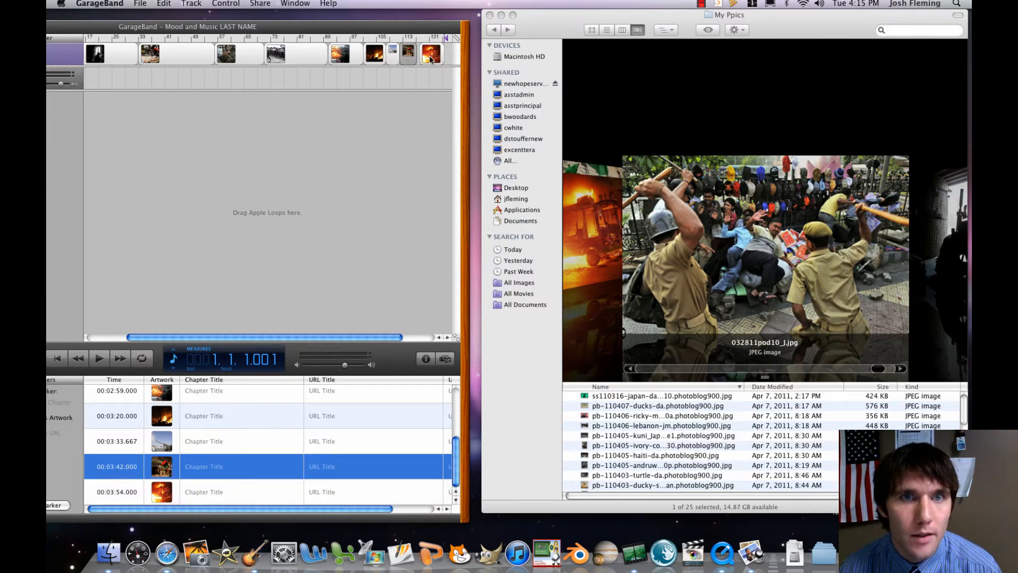
pyautogui.click(430, 58)
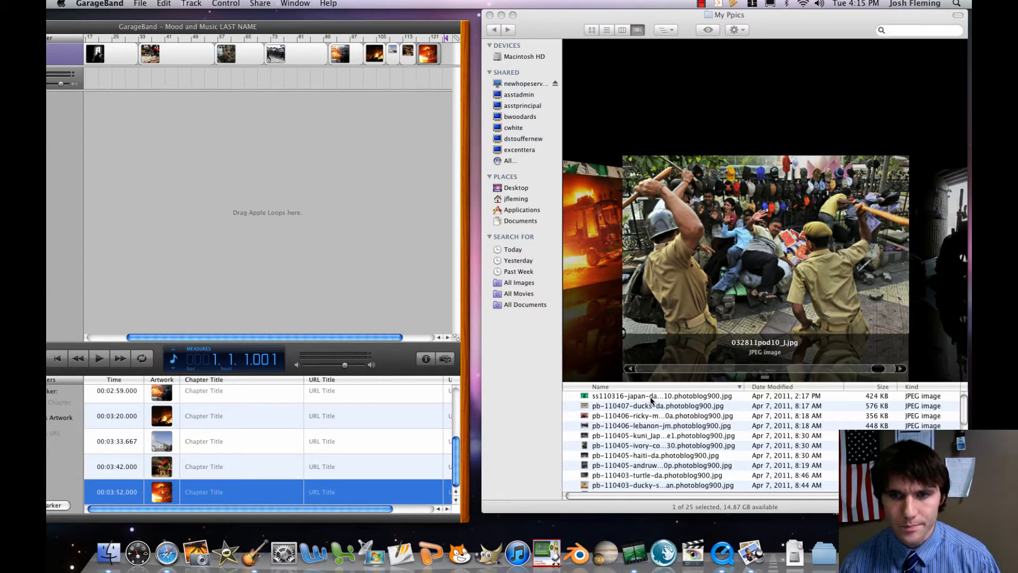
# Add the pb-110406-ricky-martin-1130a picture at 00:04:07.333 on the podcast track and the pb-110406-lebanon-jm picture at 00:04:10.333.
pyautogui.click(650, 397)
pyautogui.click(651, 416)
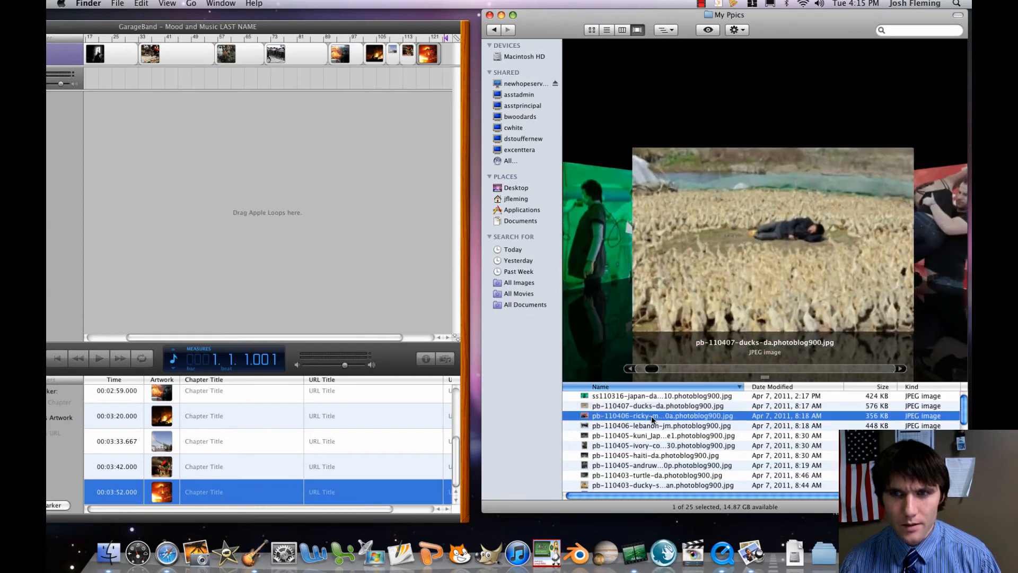
pyautogui.moveTo(304, 337); pyautogui.dragTo(491, 336)
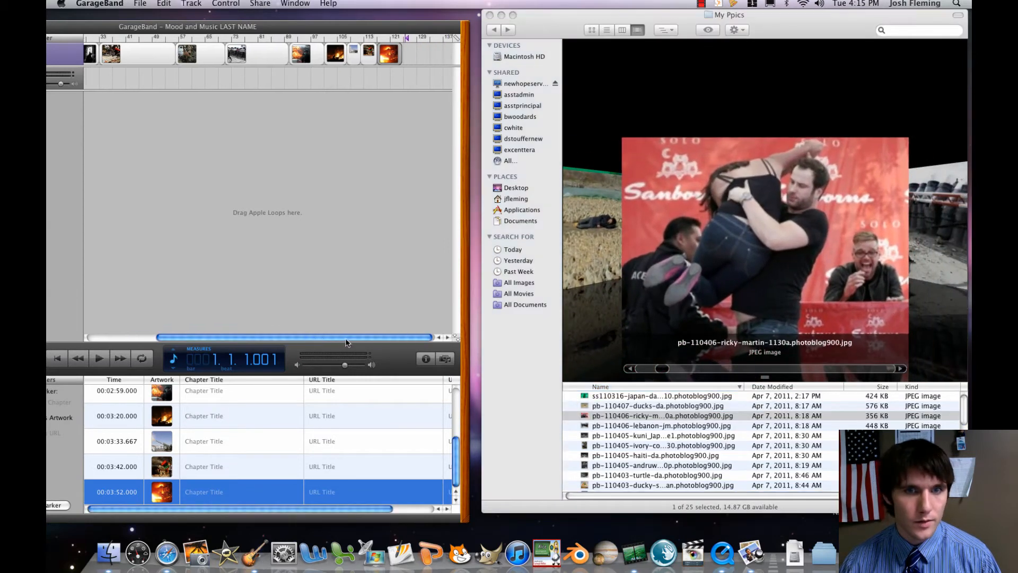
pyautogui.moveTo(635, 416); pyautogui.dragTo(400, 58)
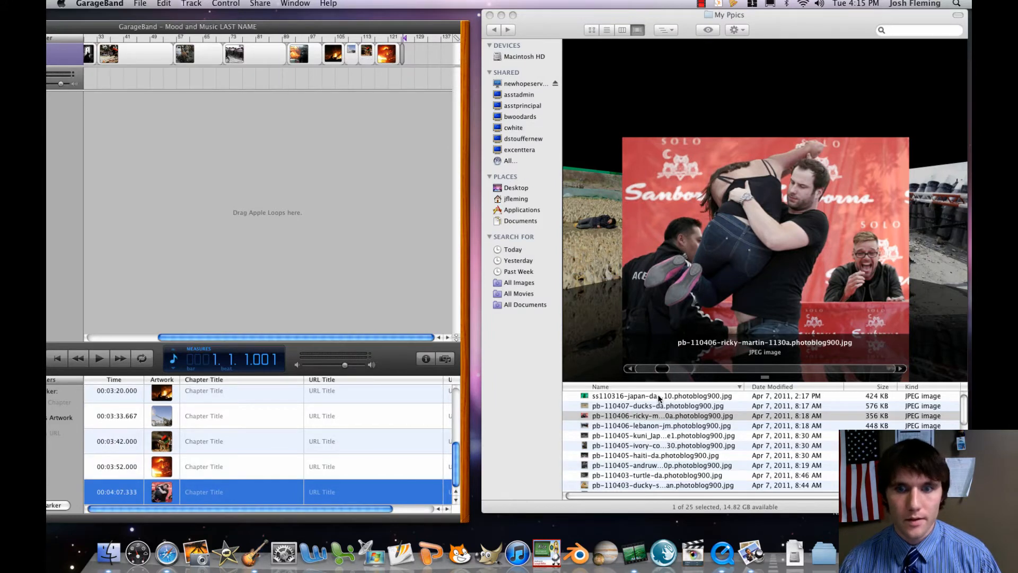
pyautogui.click(636, 426)
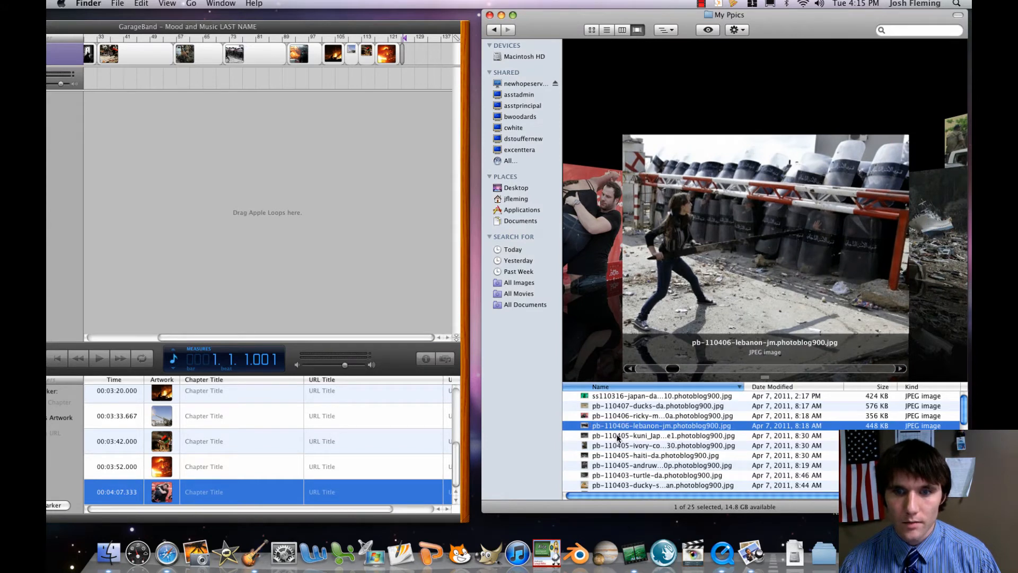
pyautogui.moveTo(454, 172); pyautogui.dragTo(409, 62)
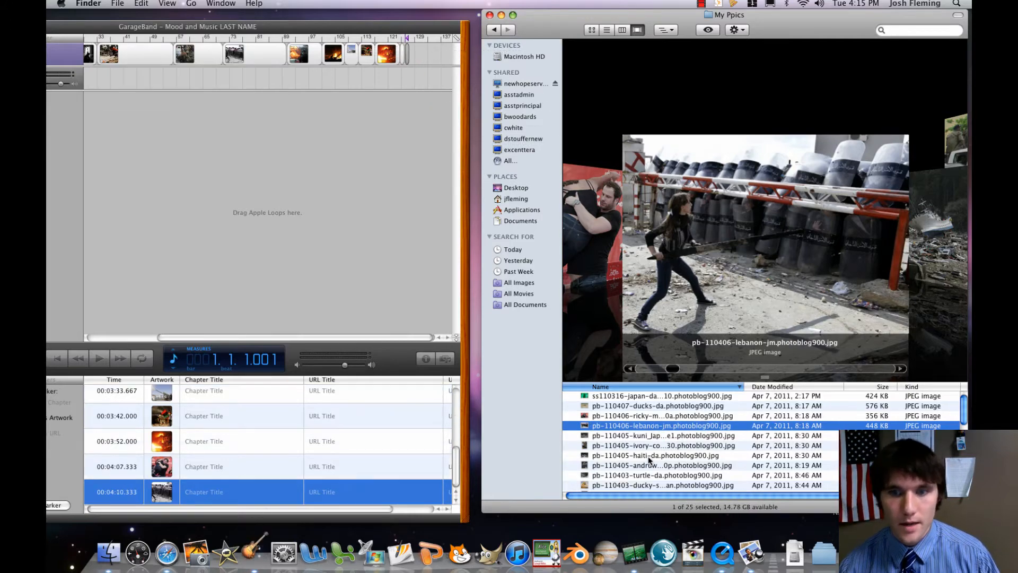
# Add the pb-110405-haiti-da picture at 00:04:15.333 on the podcast track and select pb-110405-andruw-jones-630p in My Ppics.
pyautogui.click(650, 436)
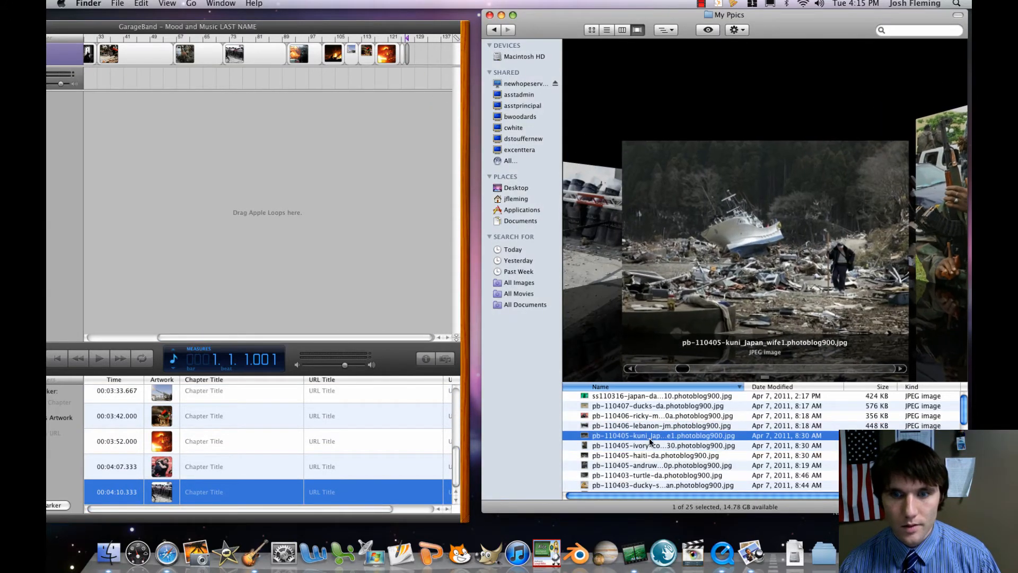
pyautogui.click(649, 446)
pyautogui.click(648, 455)
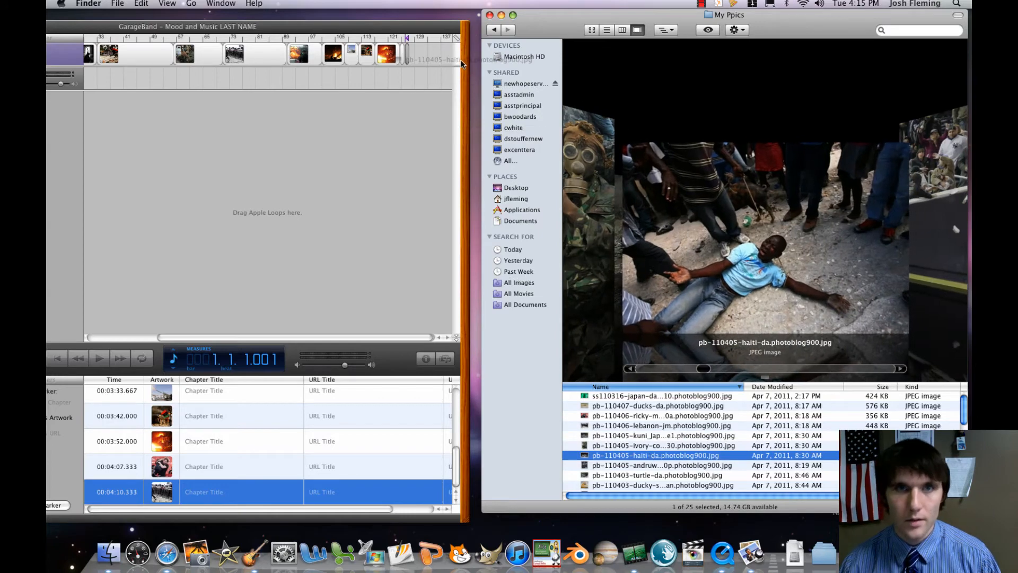
pyautogui.moveTo(462, 67); pyautogui.dragTo(415, 59)
pyautogui.click(667, 466)
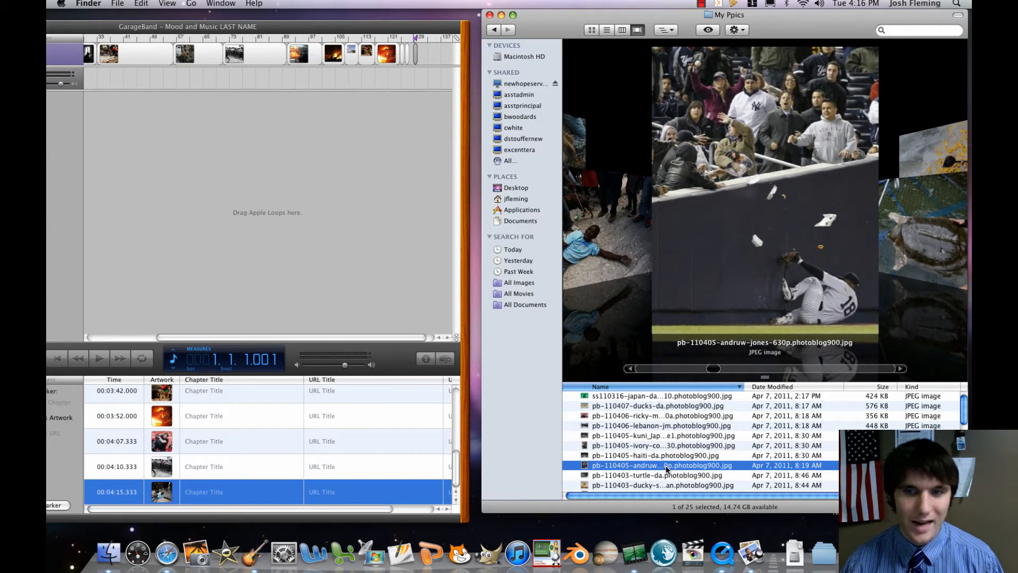
# Add the pb-110405-andruw-jones-630p picture at 00:04:21.667 on the podcast track and the pb-110330-yemen-jm picture at 00:04:27.667.
pyautogui.moveTo(661, 468); pyautogui.dragTo(419, 59)
pyautogui.click(677, 475)
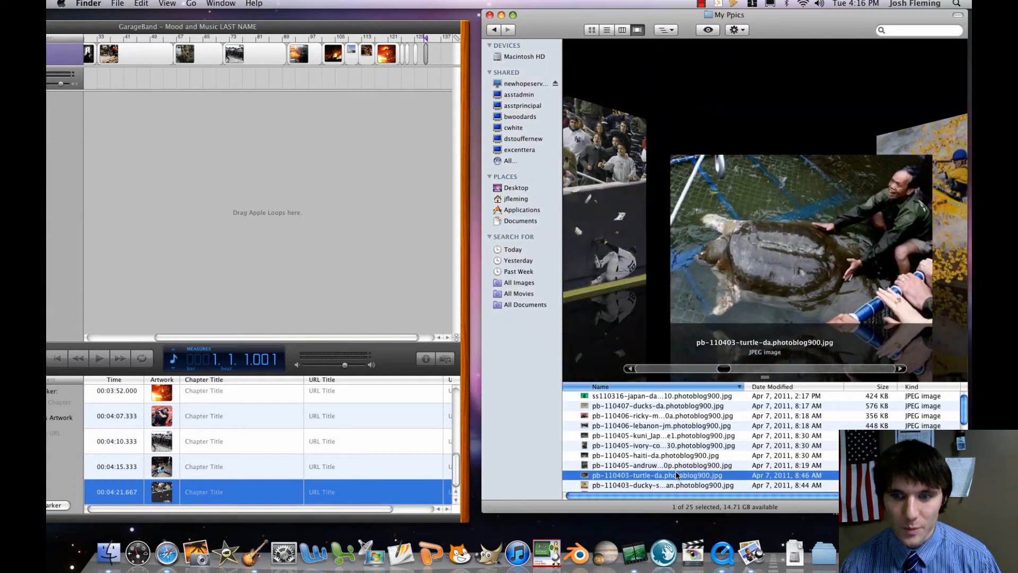
pyautogui.click(673, 467)
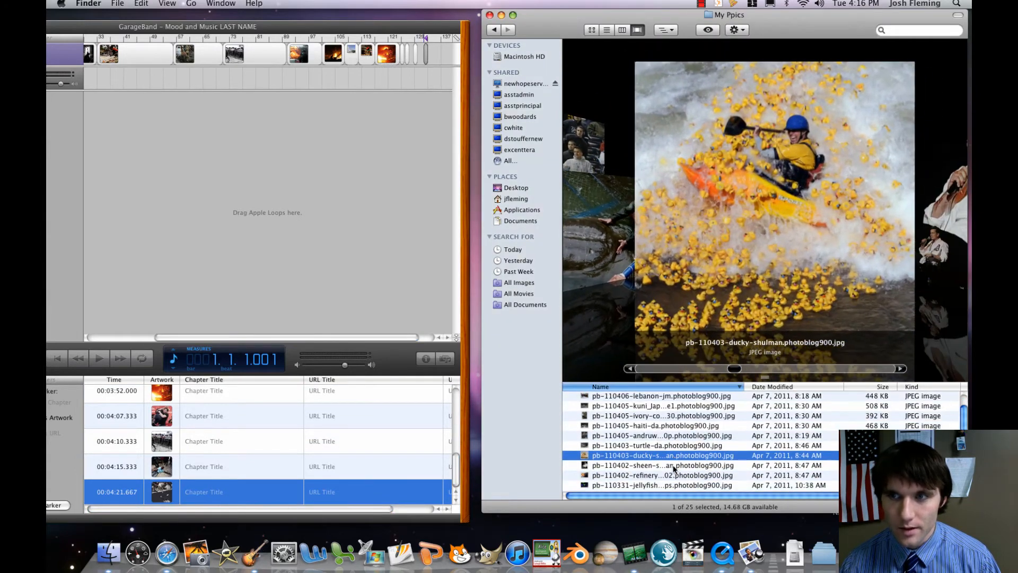
pyautogui.click(674, 467)
pyautogui.scroll(-1, 673, 467)
pyautogui.click(673, 467)
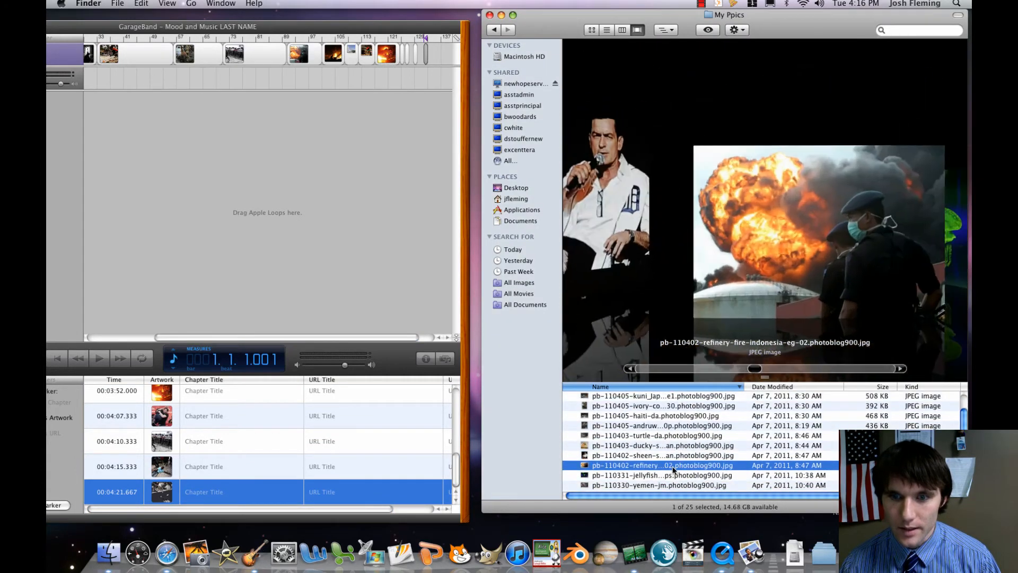
pyautogui.click(663, 475)
pyautogui.click(650, 484)
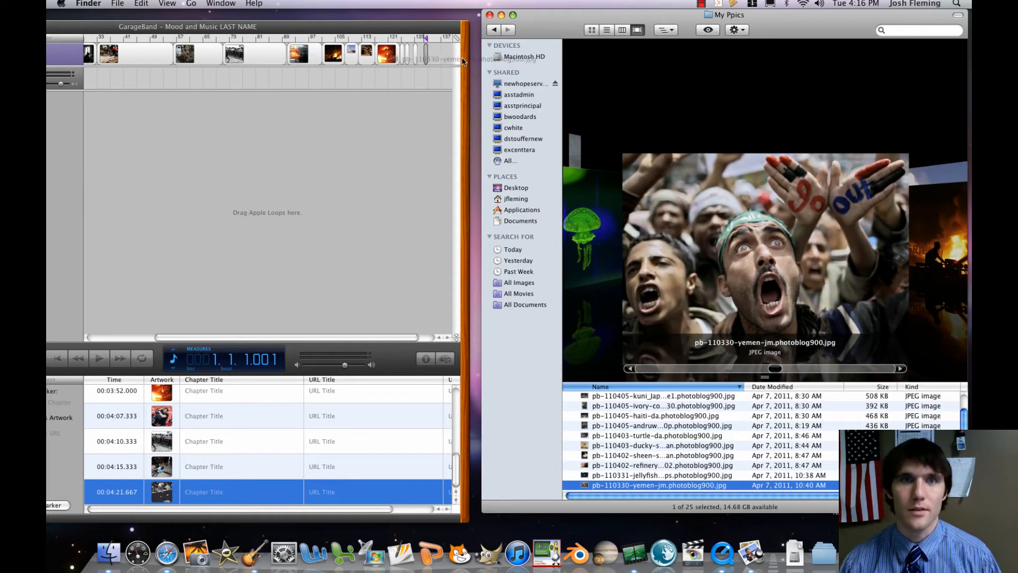
pyautogui.moveTo(462, 61); pyautogui.dragTo(434, 61)
# Find the 032911pod06_J picture in My Ppics and add it at 00:04:31.667 on the podcast track.
pyautogui.scroll(-3, 643, 477)
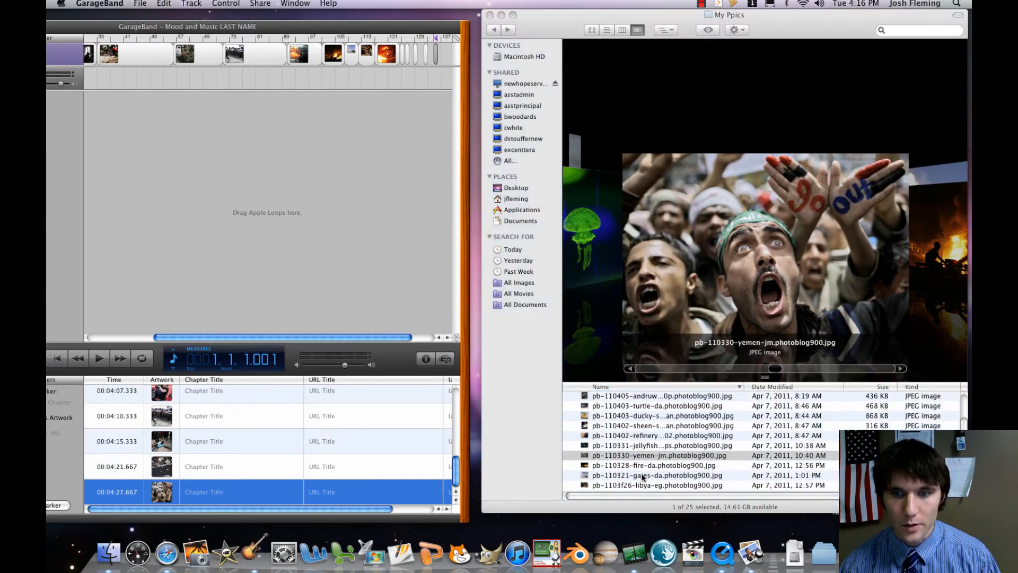
pyautogui.scroll(-1, 642, 478)
pyautogui.click(643, 467)
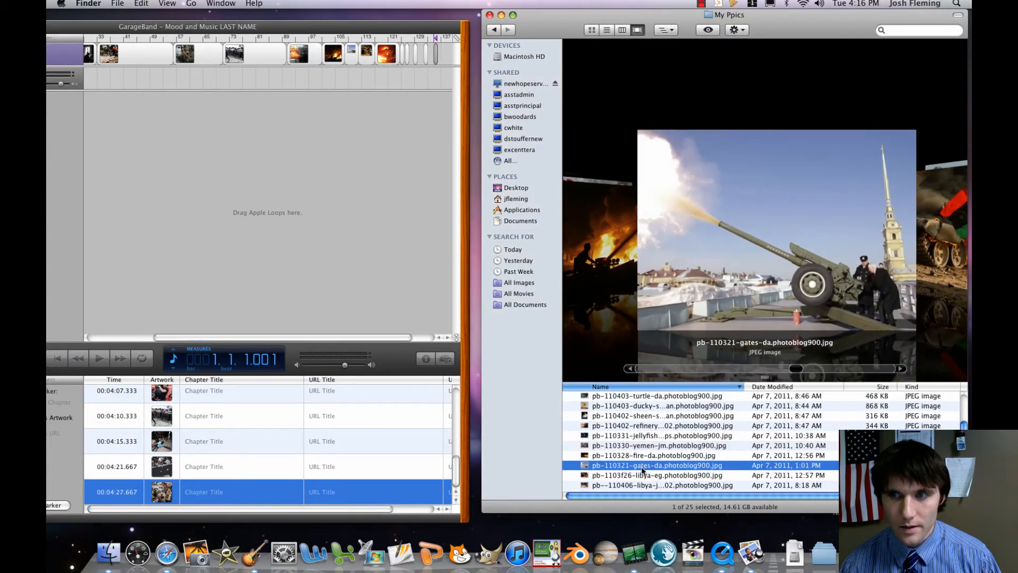
pyautogui.click(644, 475)
pyautogui.scroll(-5, 644, 466)
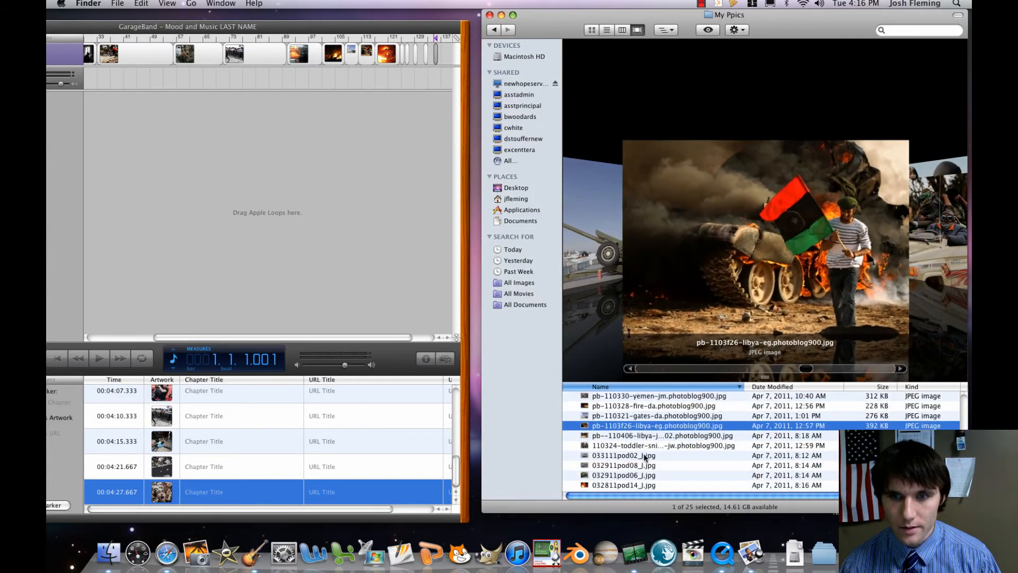
pyautogui.click(645, 456)
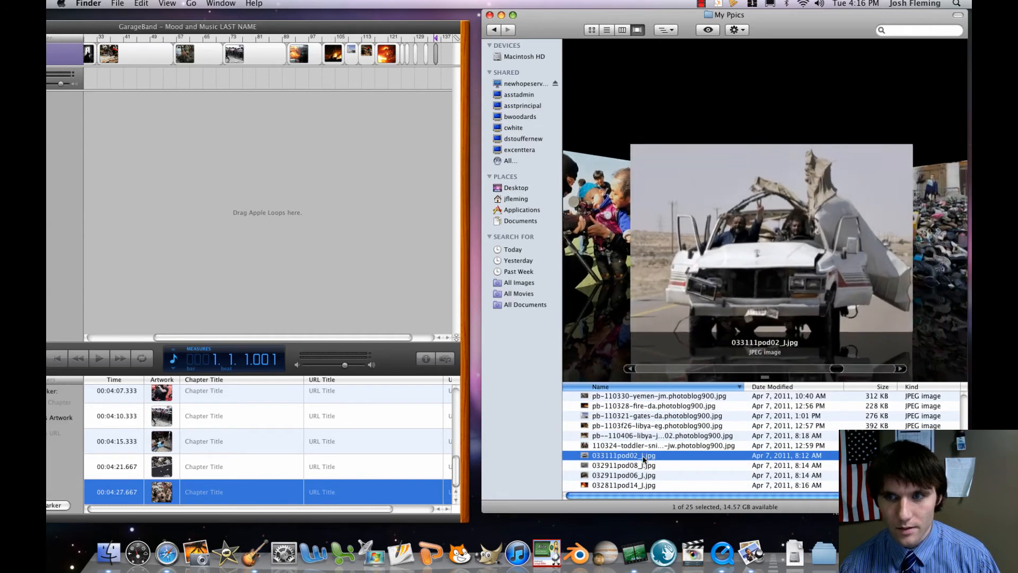
pyautogui.click(643, 466)
pyautogui.click(644, 476)
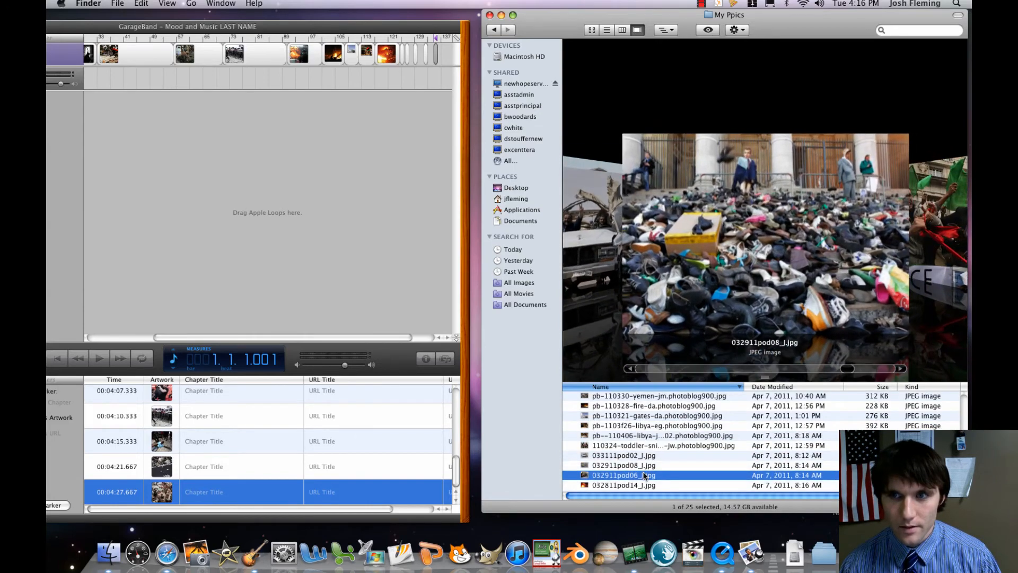
pyautogui.click(645, 486)
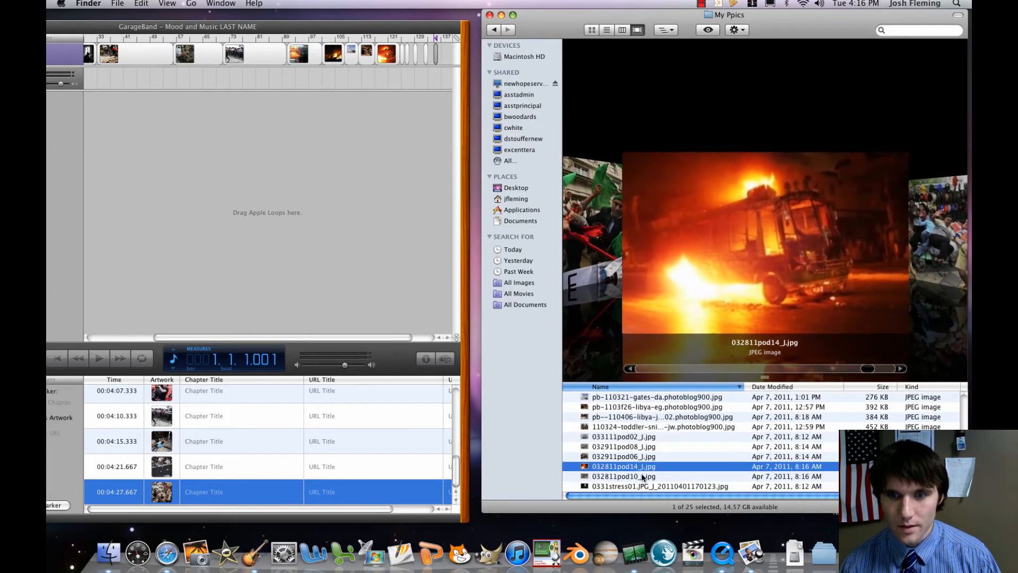
pyautogui.click(636, 457)
pyautogui.moveTo(636, 458); pyautogui.dragTo(408, 57)
# Add the 032811pod10_J picture at 00:04:35.667 on the podcast track and the ss110316-japan-day6-10 picture at 00:04:43.000.
pyautogui.click(624, 476)
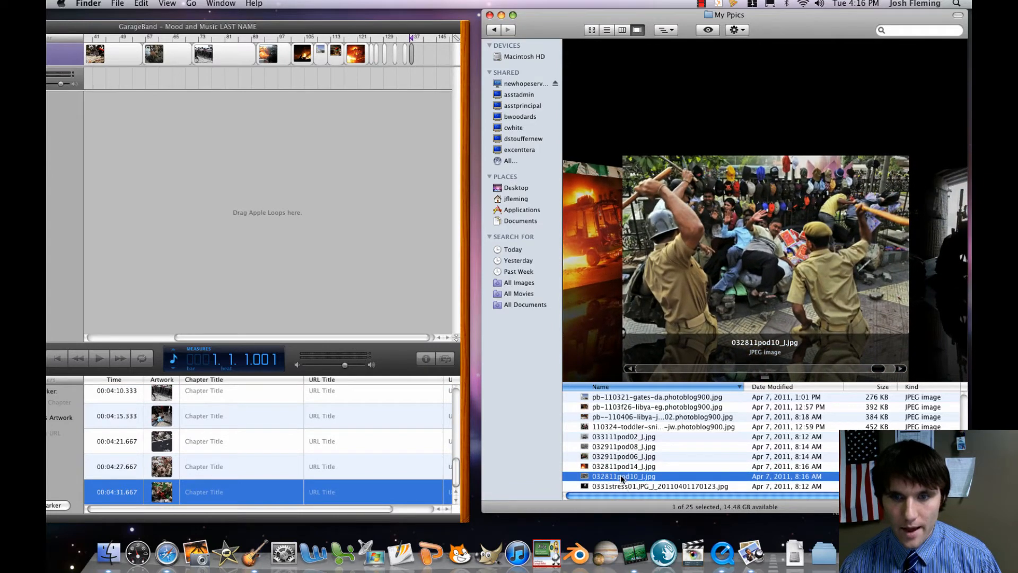
pyautogui.moveTo(624, 476); pyautogui.dragTo(417, 61)
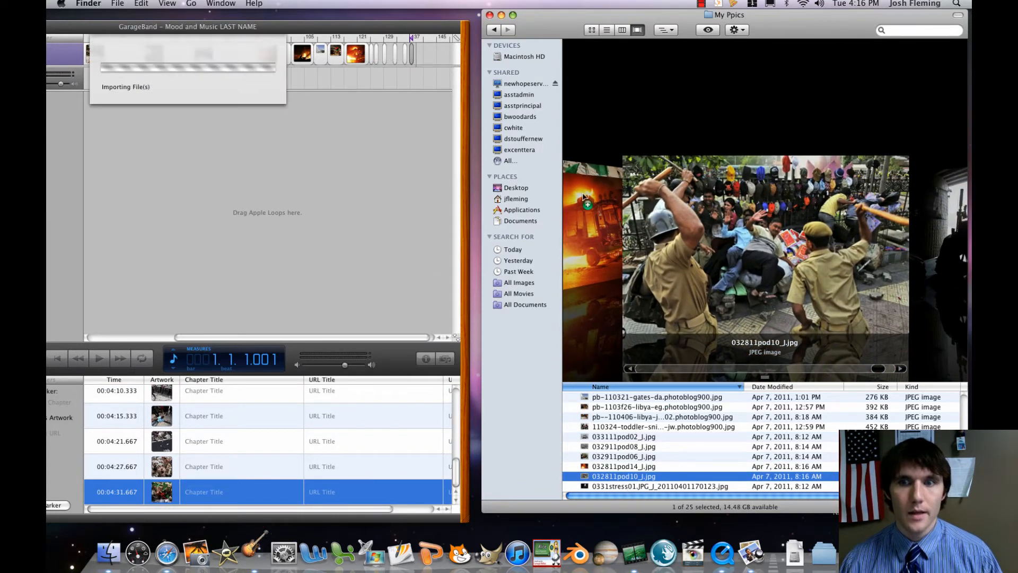
pyautogui.scroll(5, 632, 408)
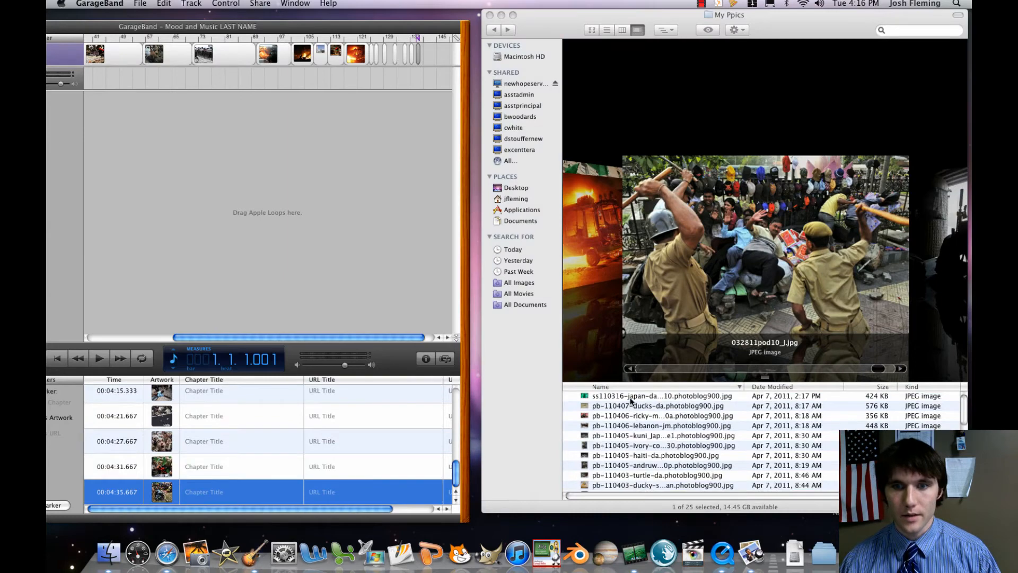
pyautogui.click(631, 399)
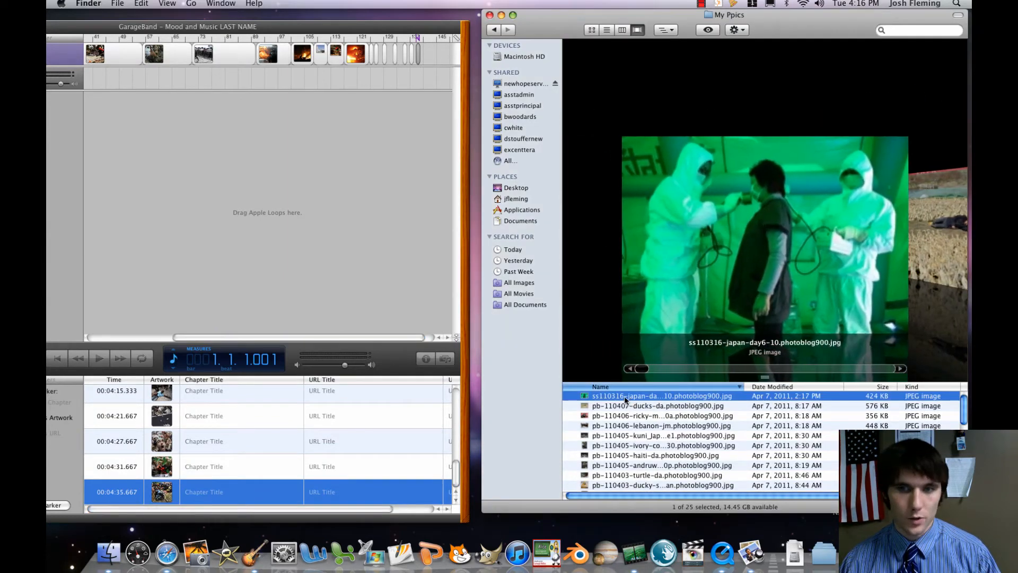
pyautogui.moveTo(641, 400); pyautogui.dragTo(414, 56)
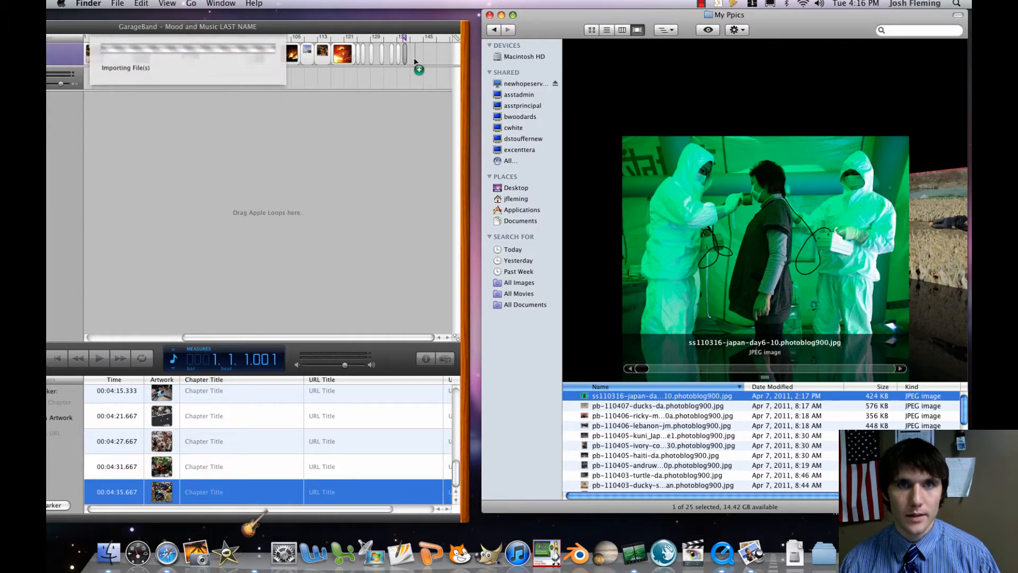
# Add the pb-110407-ducks-da picture from My Ppics at 00:04:49.000 on the podcast track.
pyautogui.click(645, 408)
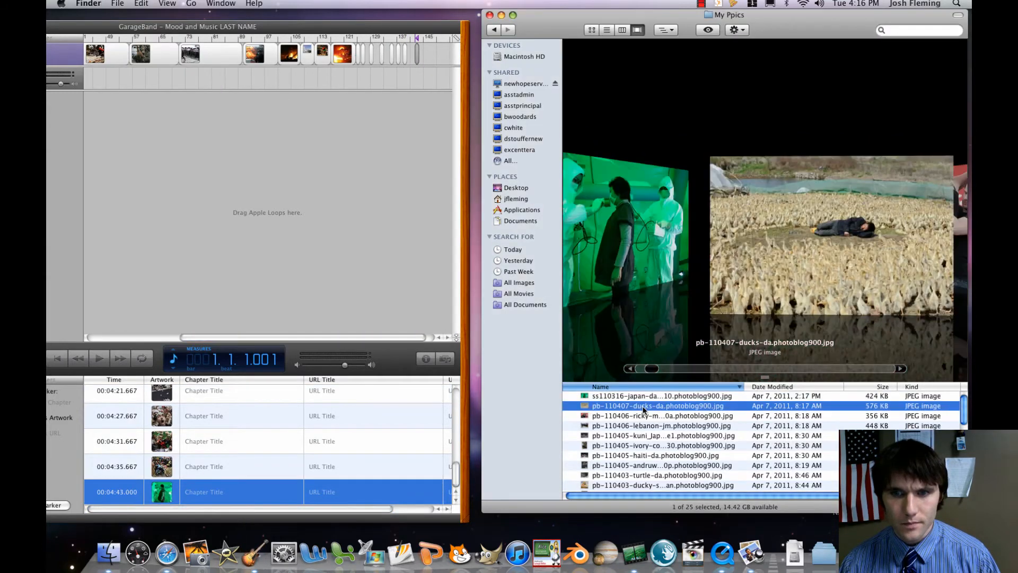
pyautogui.press('Down')
pyautogui.press('Down')
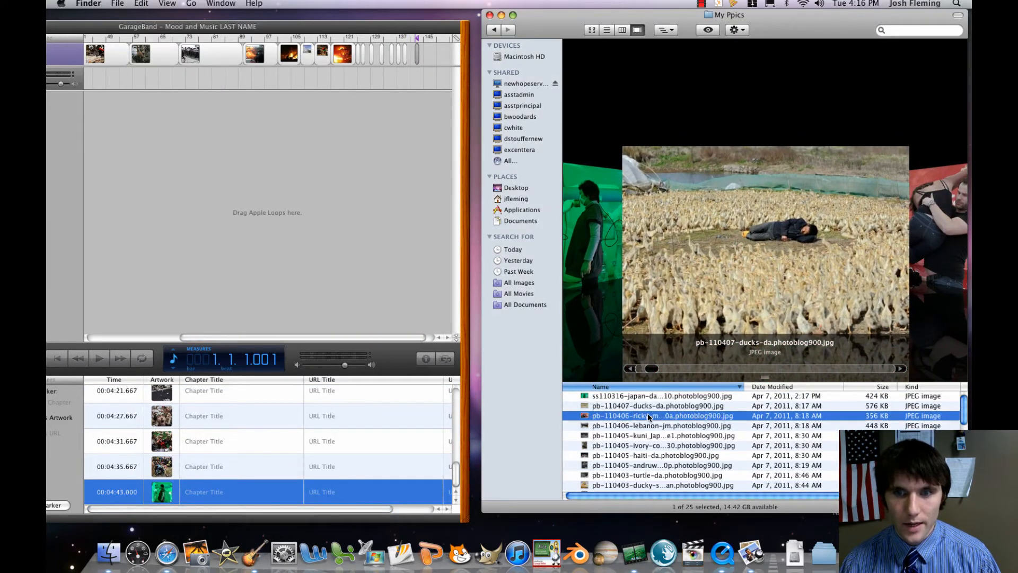
pyautogui.click(646, 407)
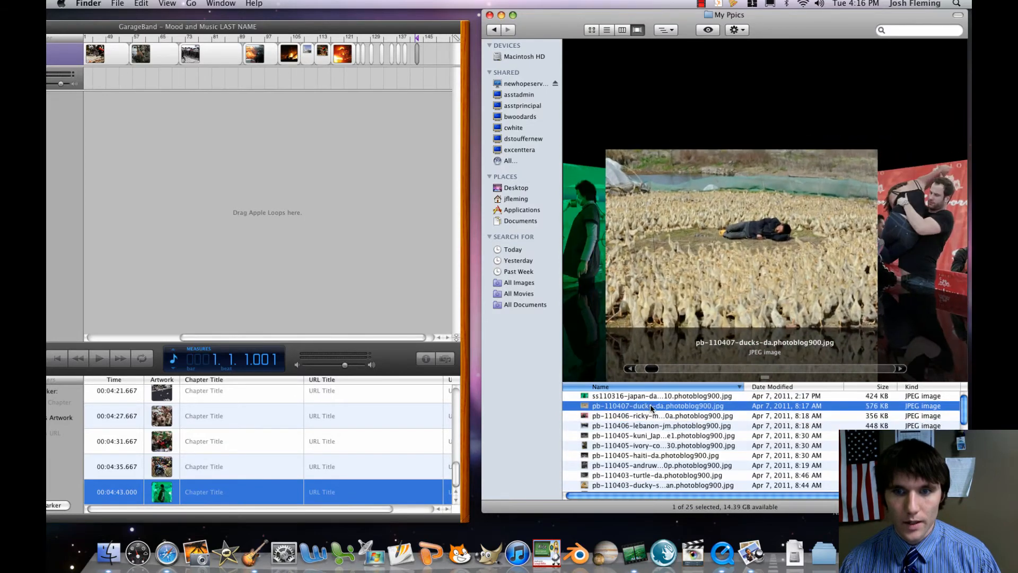
pyautogui.moveTo(646, 407); pyautogui.dragTo(424, 56)
# Add the pb-110403-turtle-da picture from My Ppics at 00:04:54.000 on the podcast track.
pyautogui.click(653, 452)
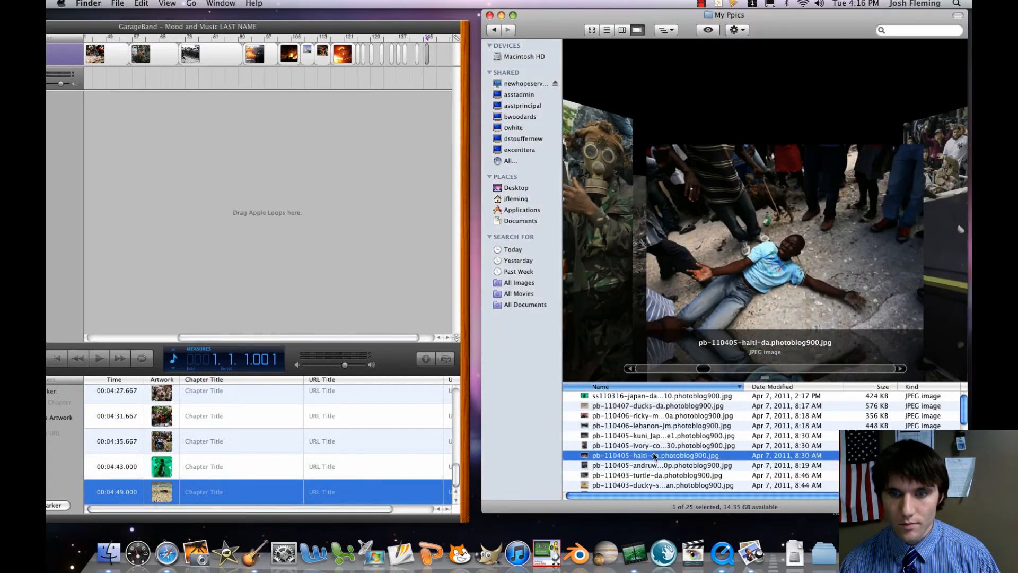
pyautogui.click(654, 465)
pyautogui.click(653, 474)
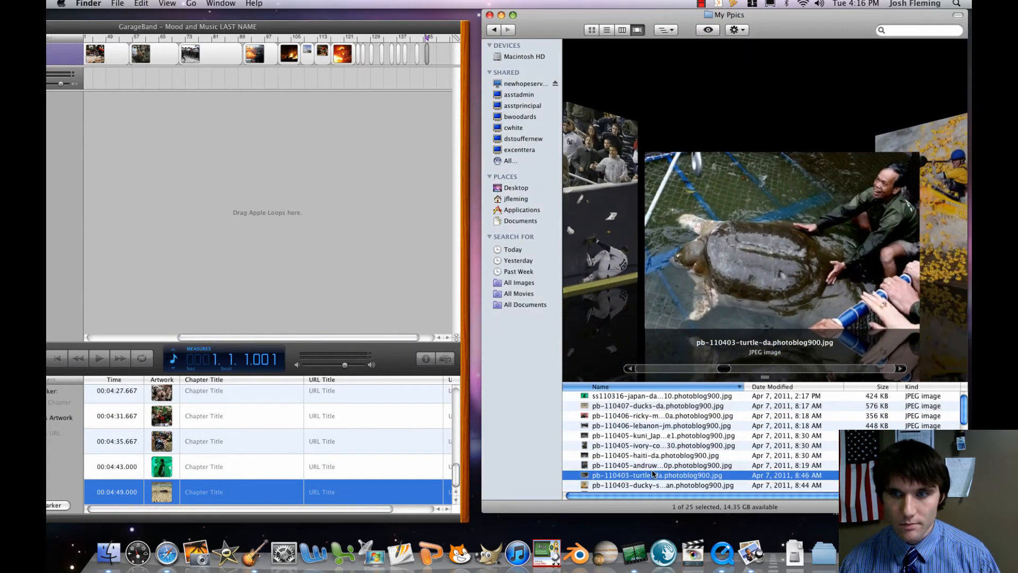
pyautogui.scroll(-3, 654, 474)
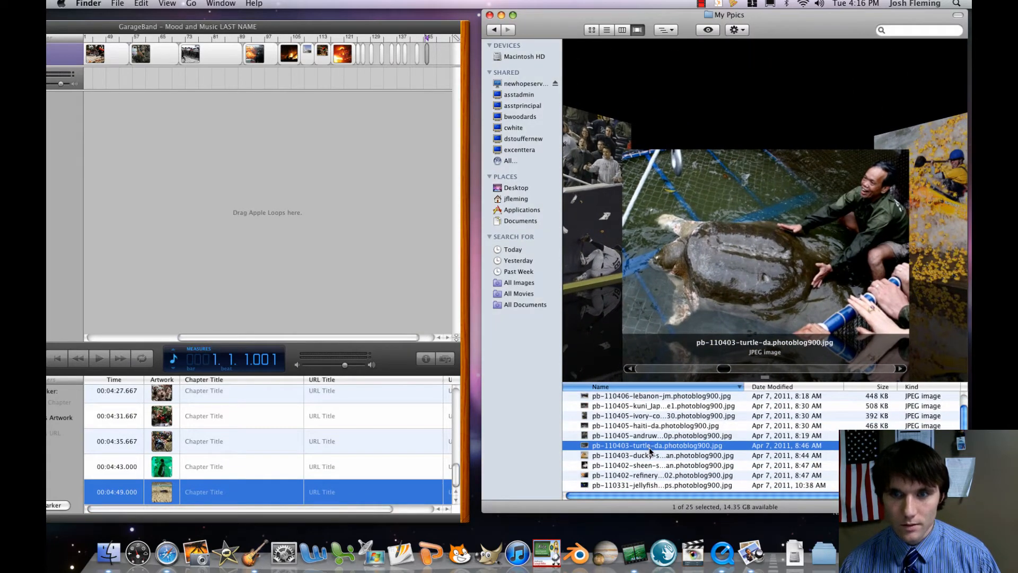
pyautogui.moveTo(650, 451)
pyautogui.mouseDown()
pyautogui.moveTo(441, 102)
pyautogui.moveTo(427, 56)
pyautogui.moveTo(435, 63)
pyautogui.mouseUp()
# Add the pb-110402-sheen-shulman picture at 00:04:59.667 on the podcast track and the pb-110331-jellyfish-green-ps picture at 00:05:04.333.
pyautogui.click(646, 465)
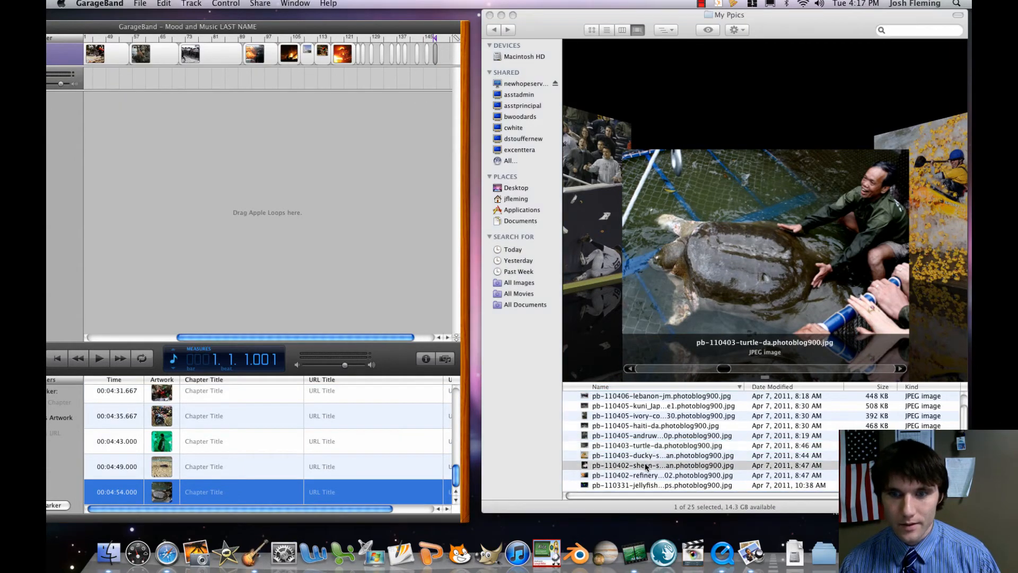
pyautogui.moveTo(646, 465)
pyautogui.mouseDown()
pyautogui.moveTo(509, 37)
pyautogui.moveTo(443, 62)
pyautogui.mouseUp()
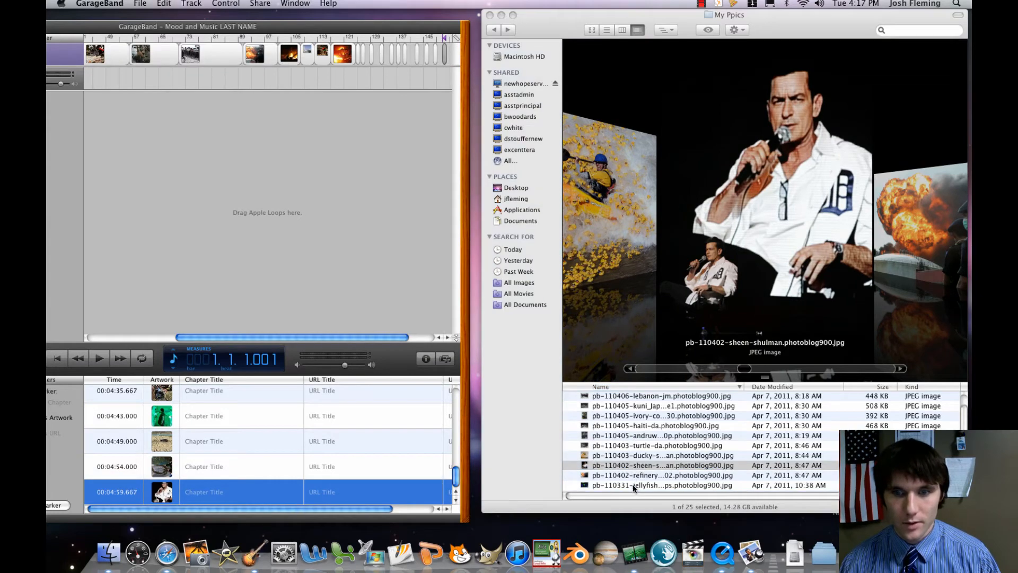
pyautogui.click(632, 485)
pyautogui.moveTo(632, 484)
pyautogui.mouseDown()
pyautogui.moveTo(440, 74)
pyautogui.moveTo(453, 62)
pyautogui.moveTo(398, 60)
pyautogui.moveTo(409, 56)
pyautogui.mouseUp()
# Find the 110324-toddler-sniper-jw picture in My Ppics and add it at 00:05:08.333 on the podcast track.
pyautogui.scroll(-1, 648, 462)
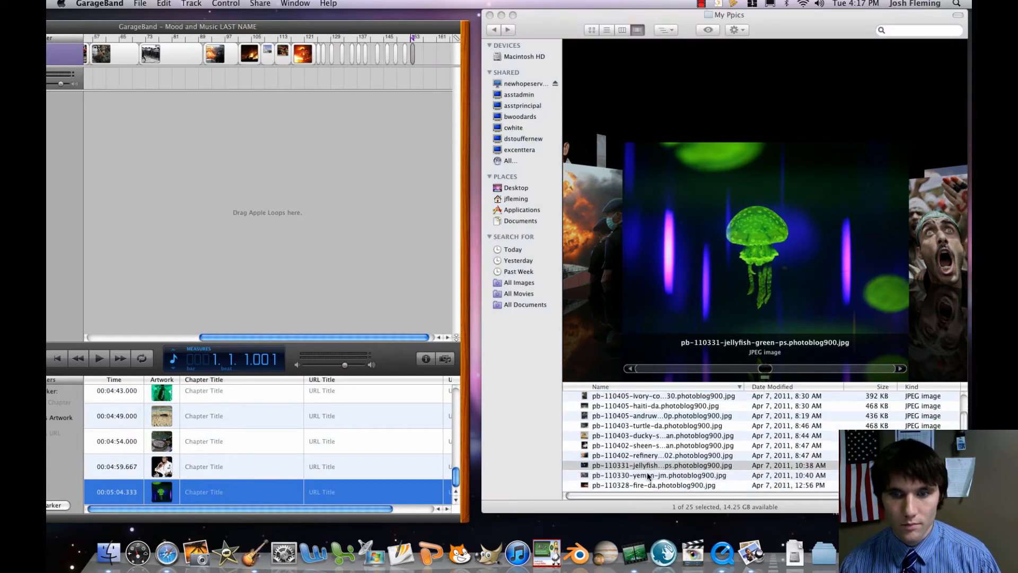
pyautogui.click(647, 474)
pyautogui.scroll(-1, 647, 475)
pyautogui.click(647, 476)
pyautogui.scroll(-2, 647, 475)
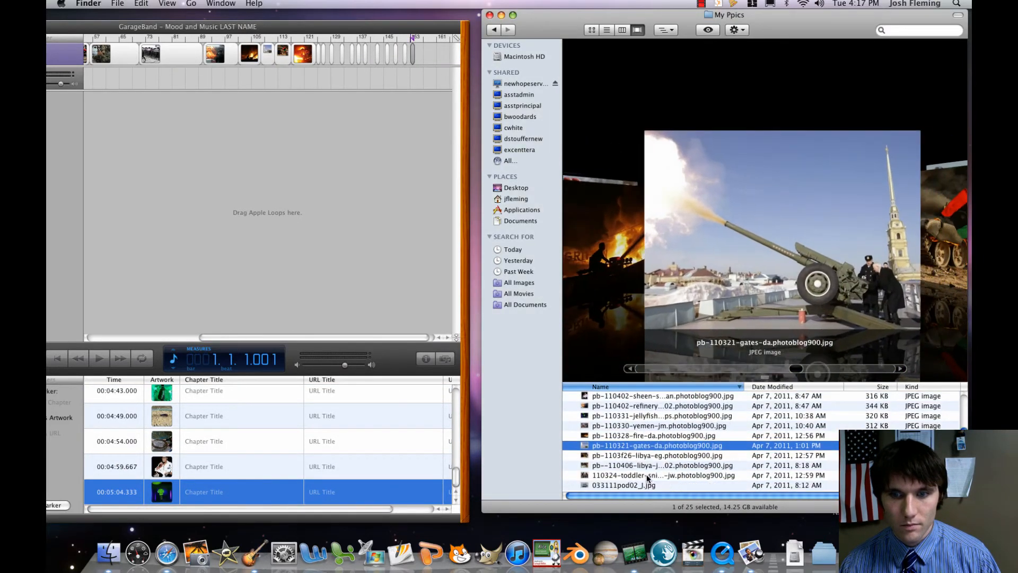
pyautogui.click(647, 475)
pyautogui.scroll(-1, 645, 467)
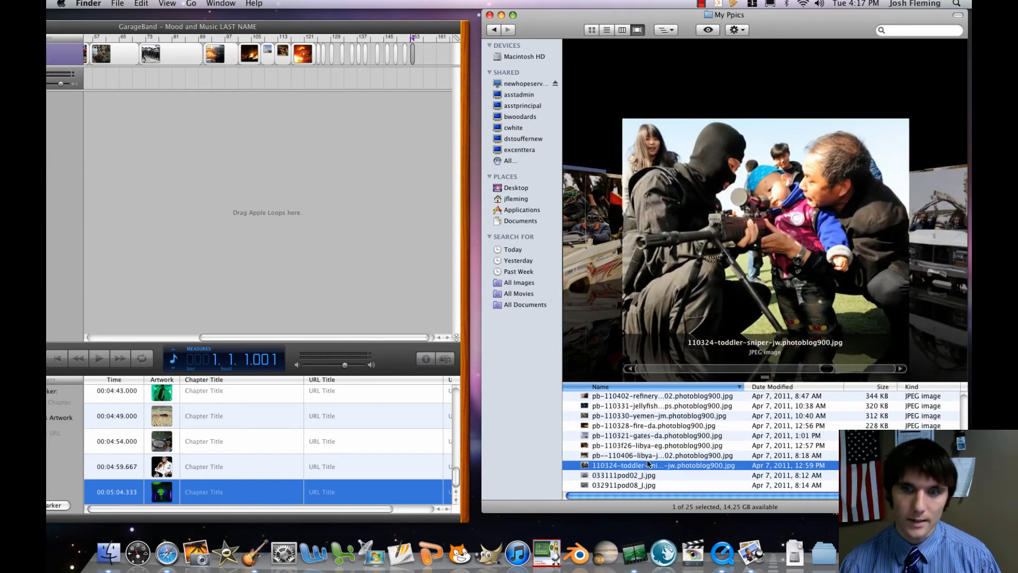
pyautogui.moveTo(647, 465); pyautogui.dragTo(418, 64)
# Look through the pictures in the My Ppics folder, from the 032811pod and 0331stress01 files back to ss110316-japan-day6-10.
pyautogui.click(625, 475)
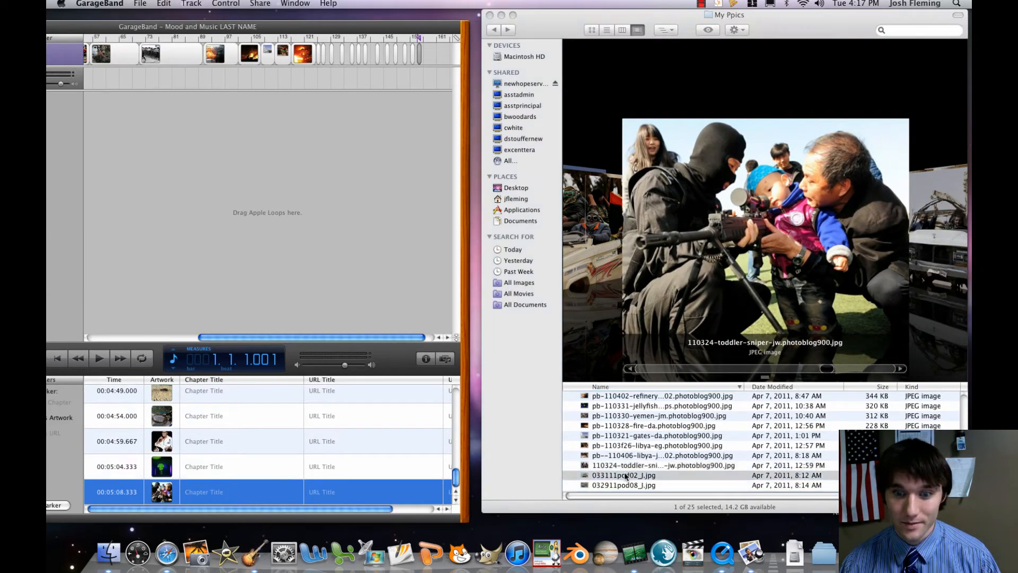
pyautogui.scroll(-3, 626, 475)
pyautogui.click(628, 466)
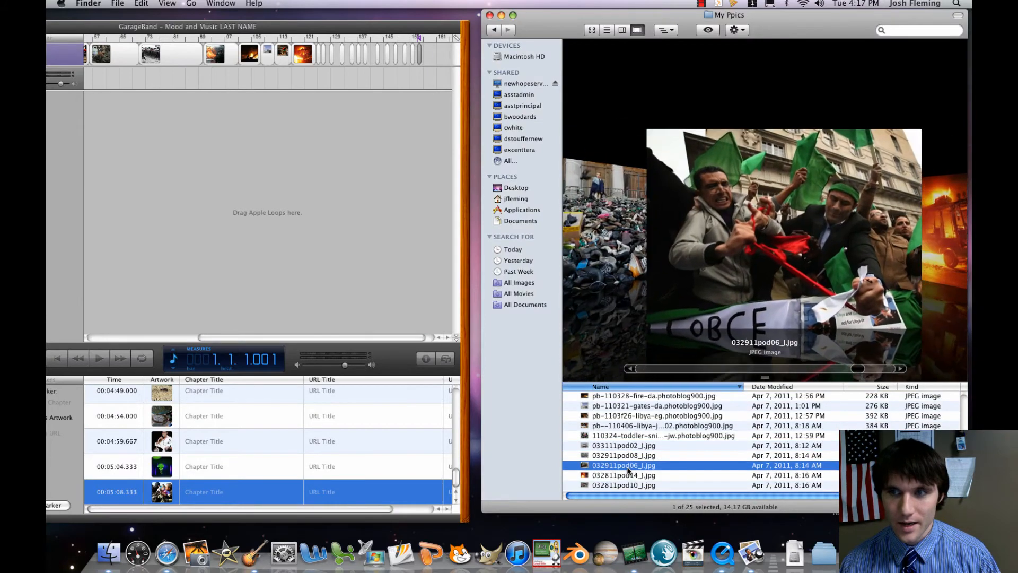
pyautogui.scroll(-1, 629, 471)
pyautogui.click(628, 468)
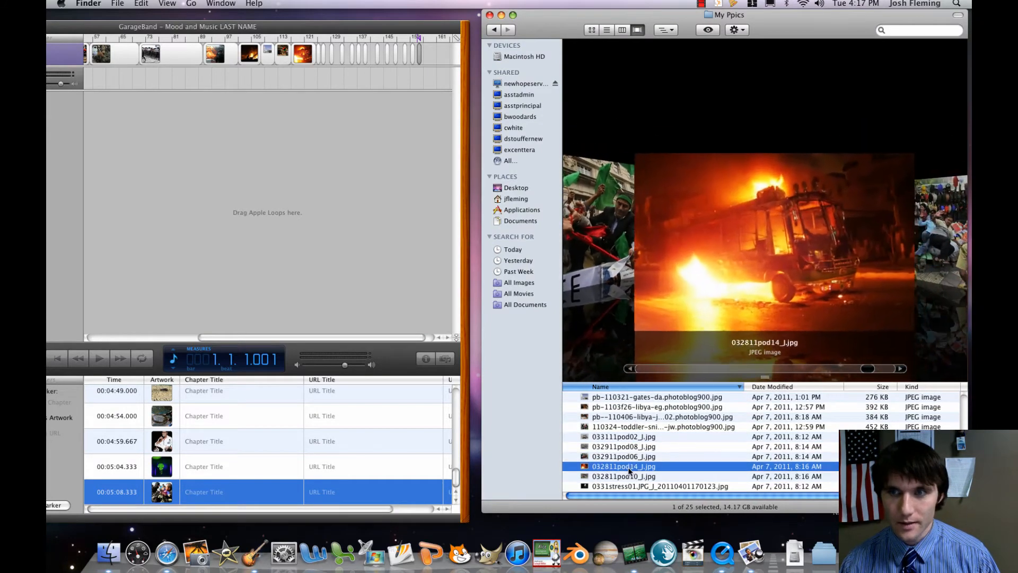
pyautogui.press('Down')
pyautogui.press('Down')
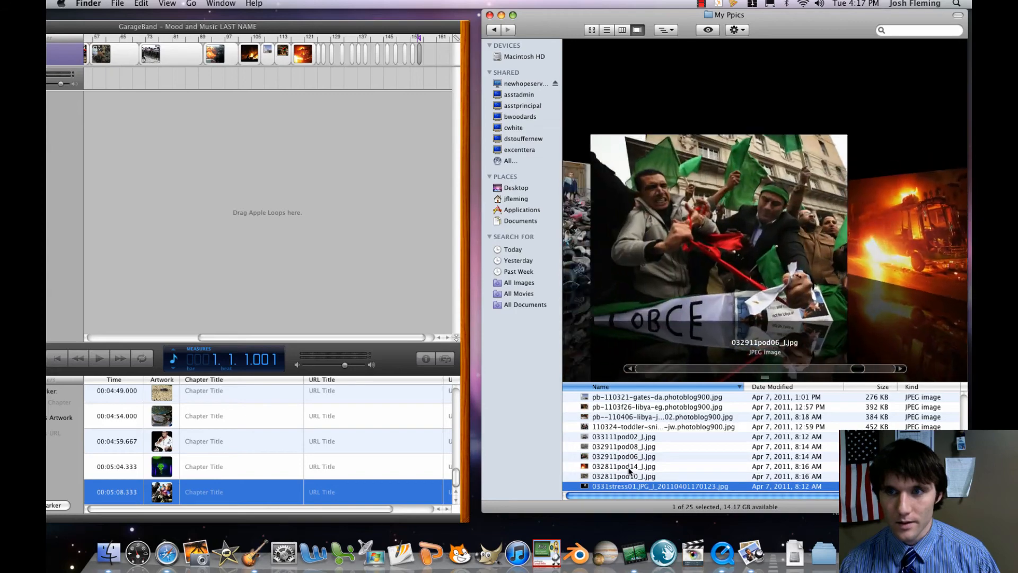
pyautogui.press('Up')
pyautogui.press('Up')
pyautogui.press('Up')
pyautogui.press('Up')
pyautogui.press('Up')
pyautogui.press('Up')
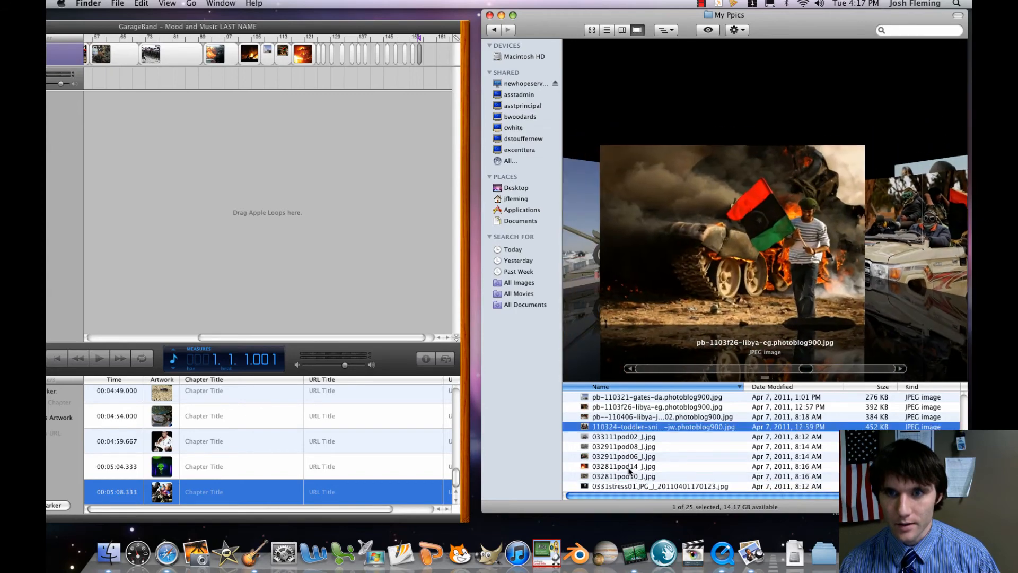
pyautogui.press('Up')
pyautogui.press('Up')
pyautogui.press('Up')
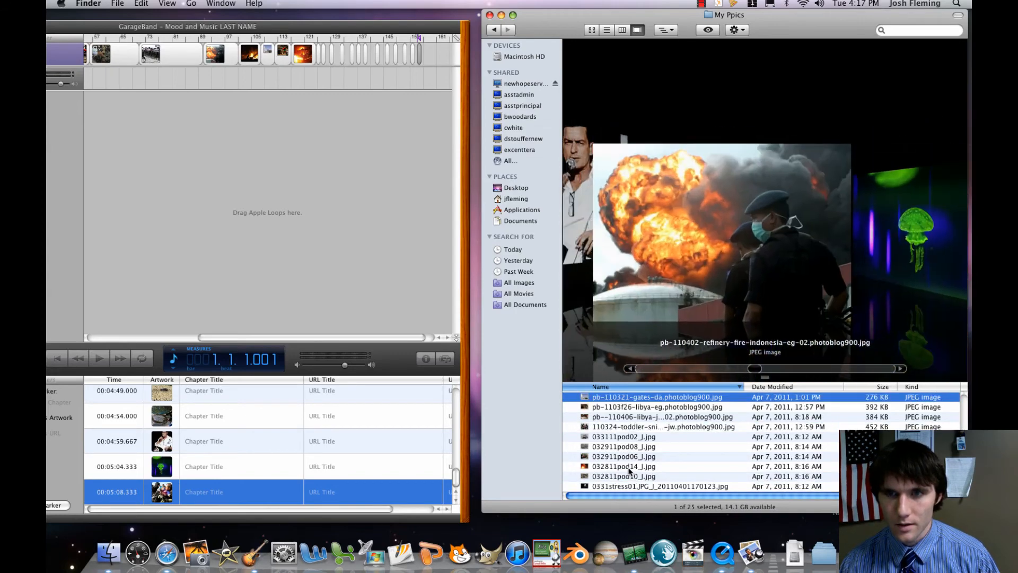
pyautogui.press('Up')
pyautogui.press('Up')
pyautogui.press('Up')
pyautogui.press('Up')
pyautogui.press('Up')
pyautogui.press('Up')
pyautogui.press('Up')
pyautogui.press('Up')
pyautogui.press('Up')
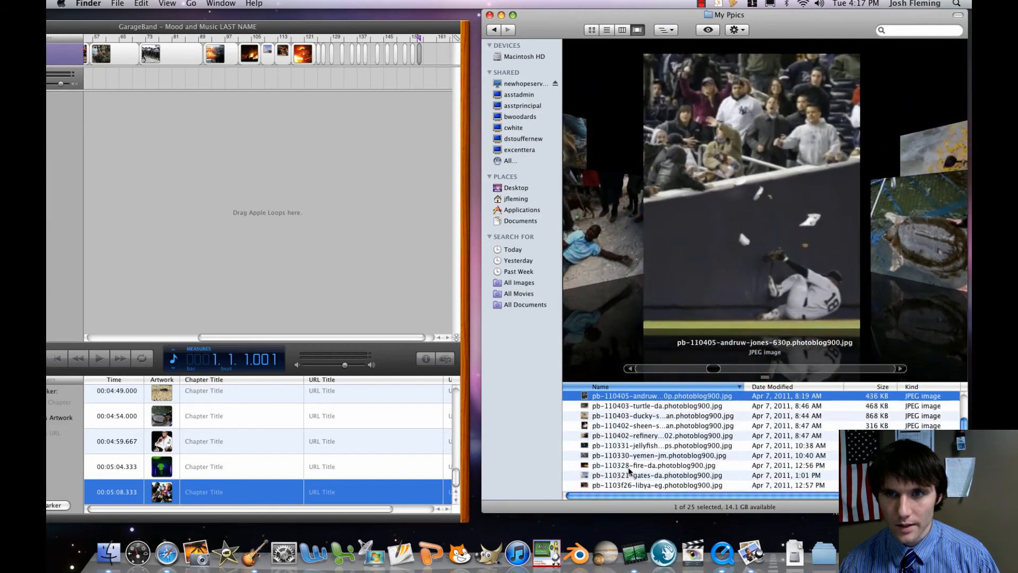
pyautogui.press('Up')
pyautogui.press('Up')
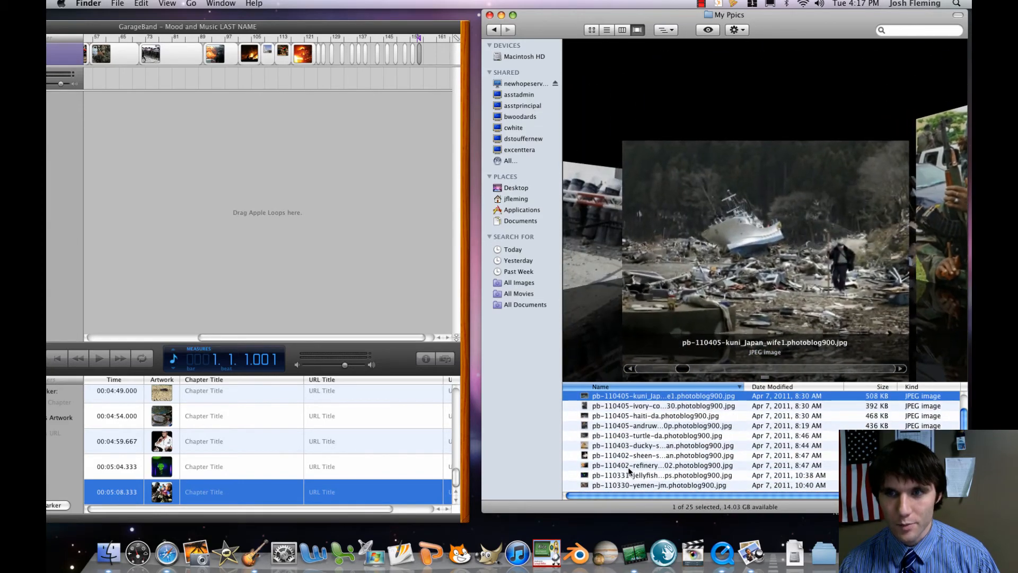
pyautogui.scroll(3, 627, 462)
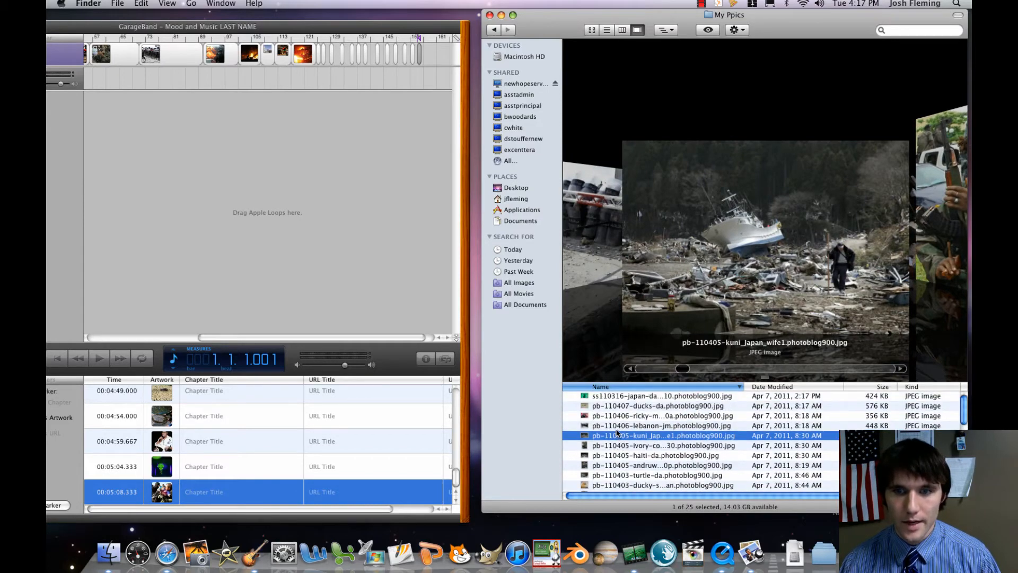
pyautogui.press('Up')
pyautogui.press('Up')
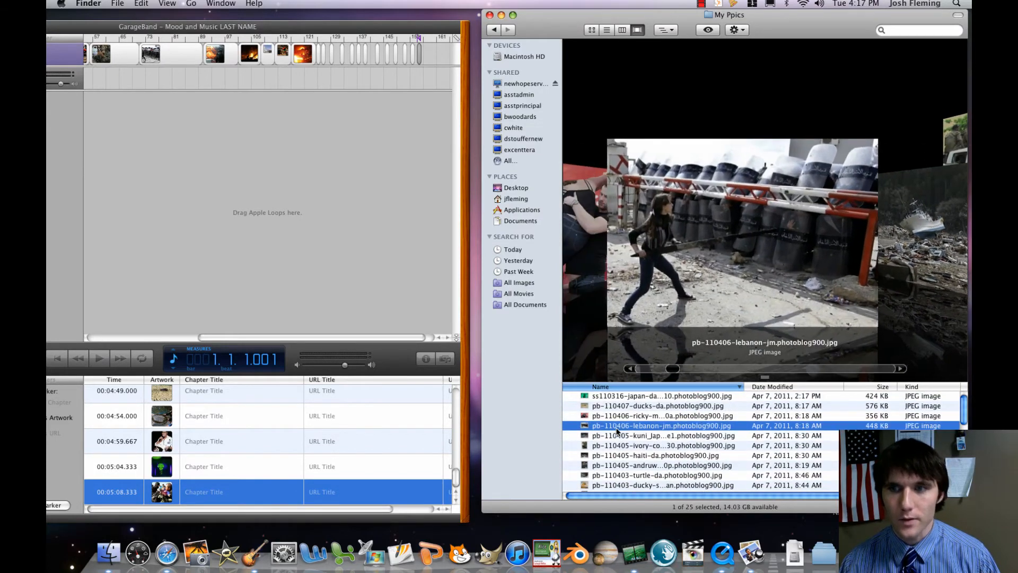
pyautogui.press('Up')
pyautogui.press('Up')
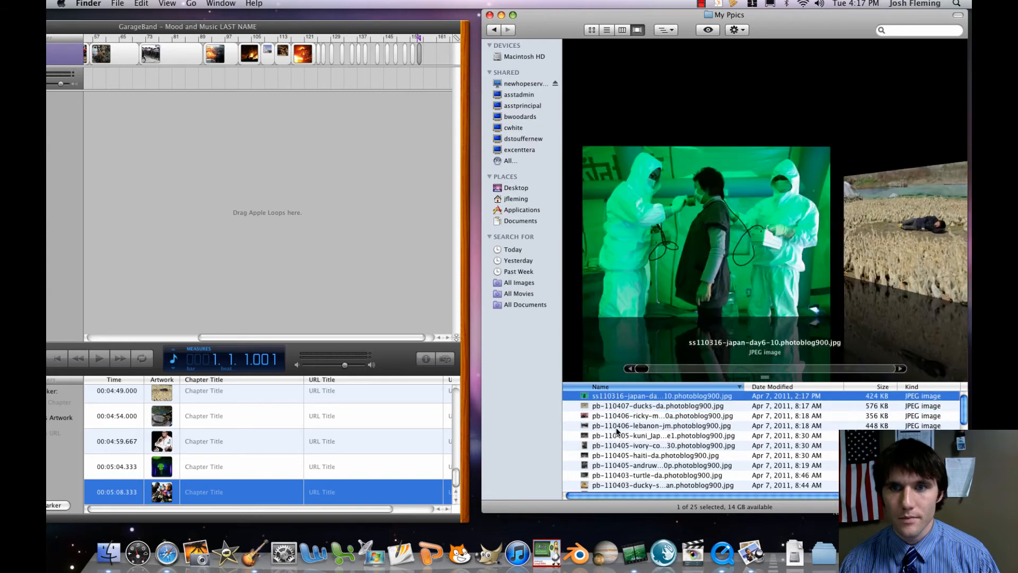
# Close the My Ppics folder, and enlarge and reposition the project window so its track headers and full marker list are on screen.
pyautogui.click(490, 16)
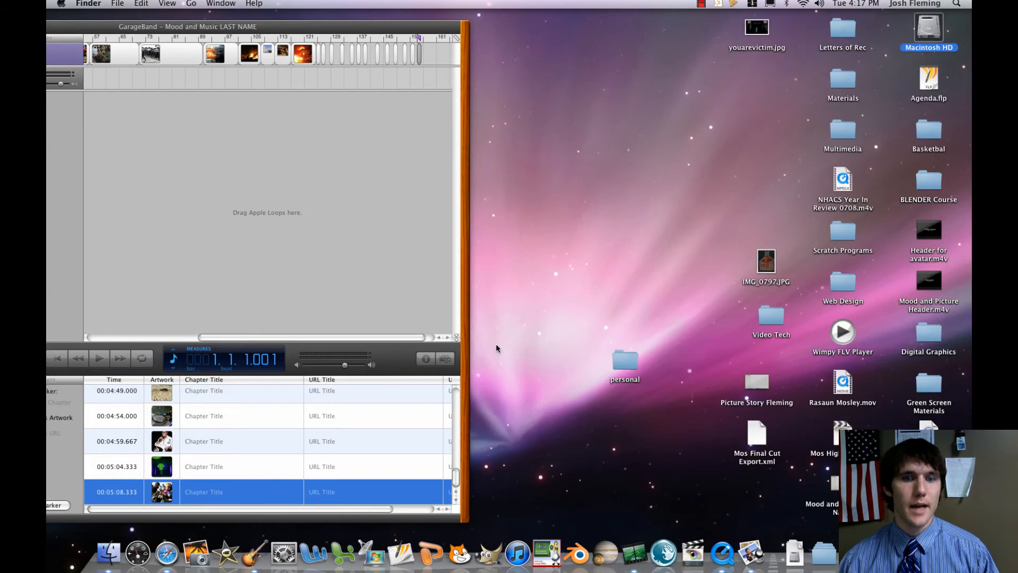
pyautogui.click(467, 519)
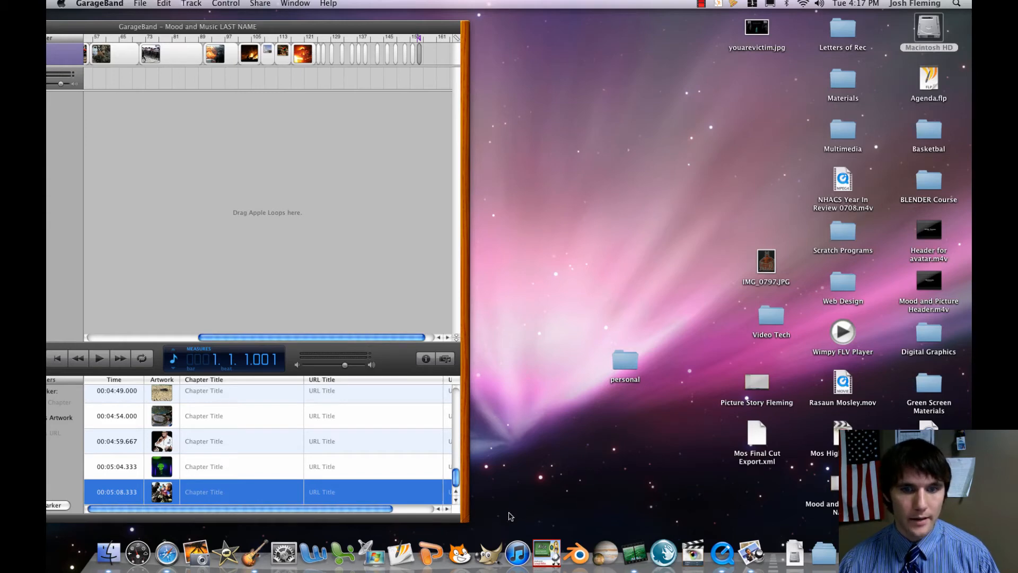
pyautogui.moveTo(467, 524); pyautogui.dragTo(843, 502)
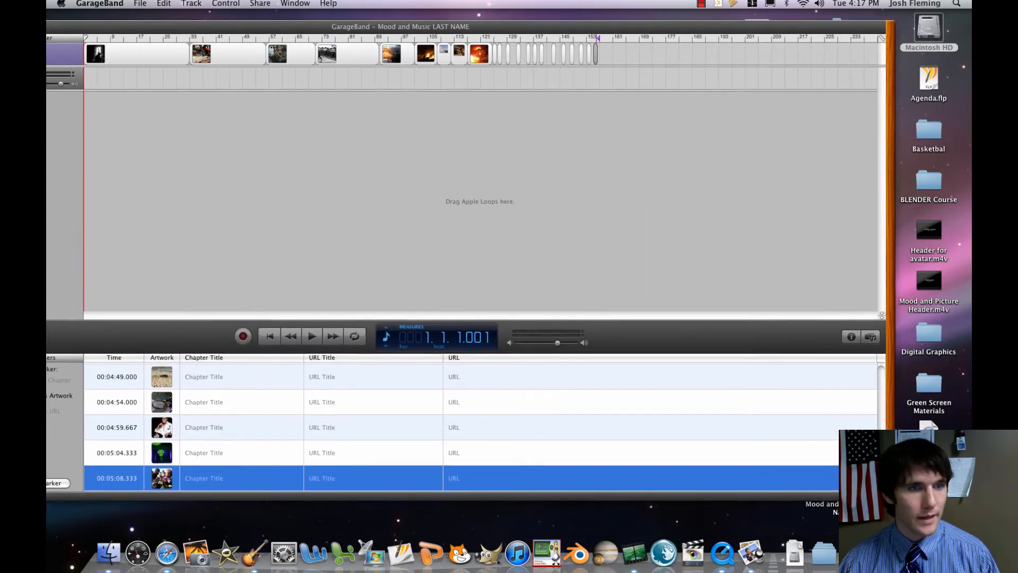
pyautogui.moveTo(207, 30); pyautogui.dragTo(277, 21)
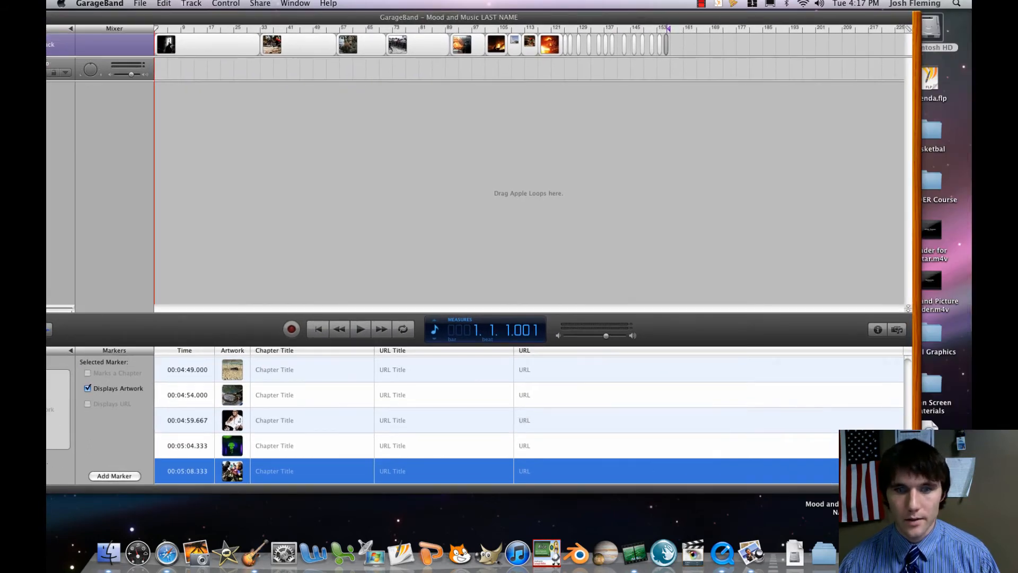
pyautogui.moveTo(917, 488); pyautogui.dragTo(672, 494)
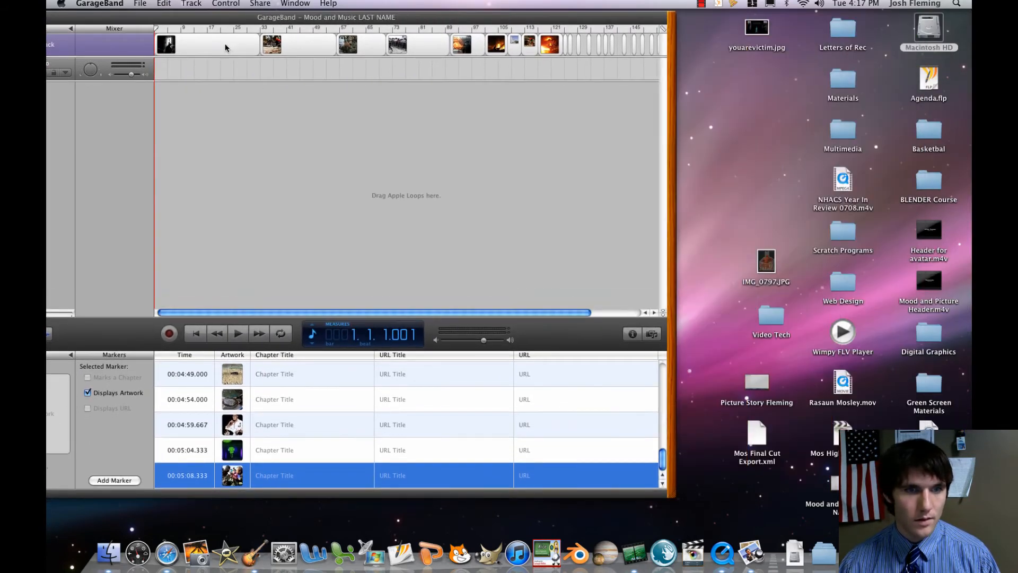
pyautogui.moveTo(192, 14); pyautogui.dragTo(353, 14)
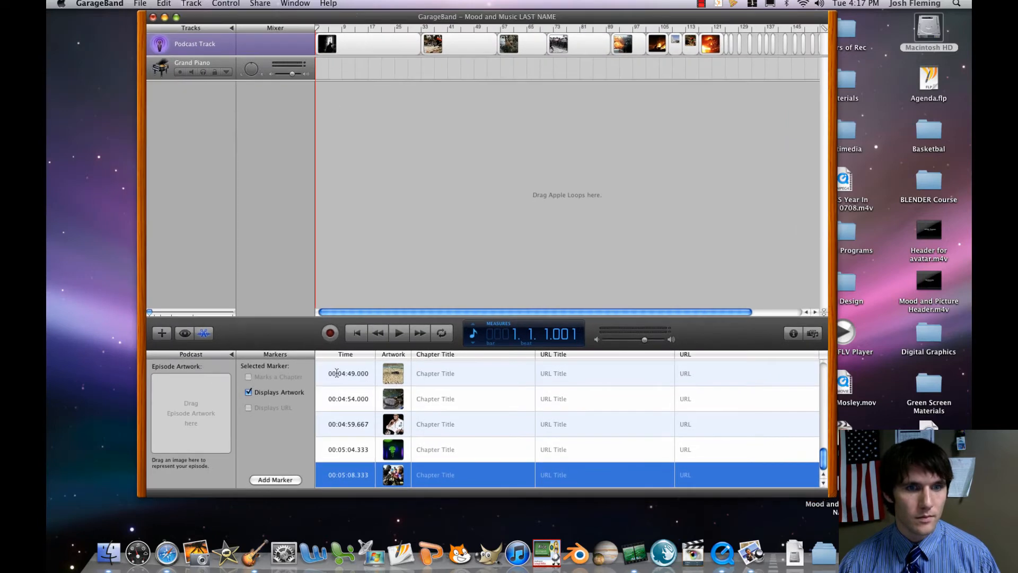
# Try to retime the second picture marker by entering 10 as its time, and undo the change.
pyautogui.scroll(10, 341, 377)
pyautogui.click(342, 375)
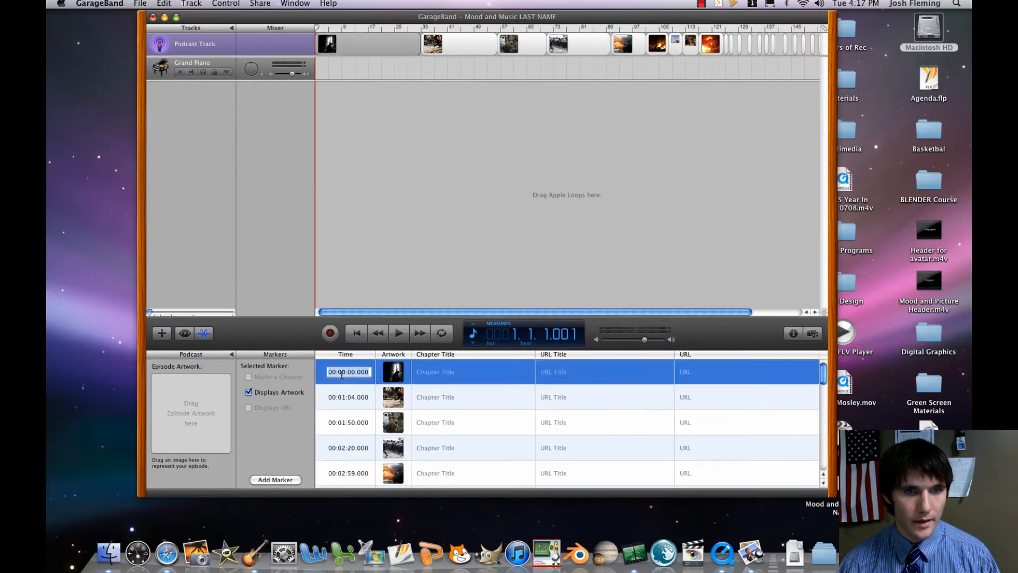
pyautogui.click(342, 398)
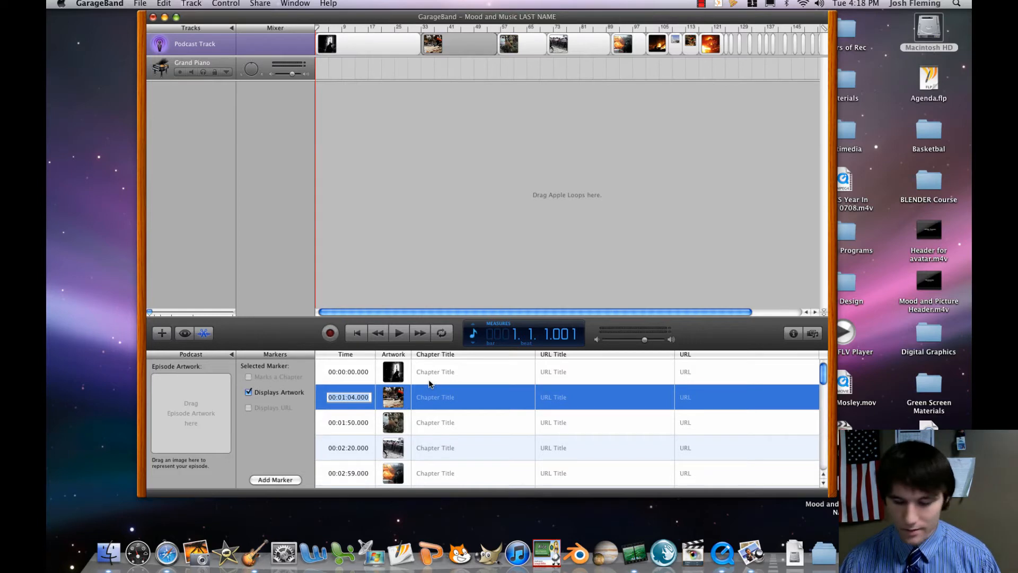
pyautogui.write('10')
pyautogui.press('Return')
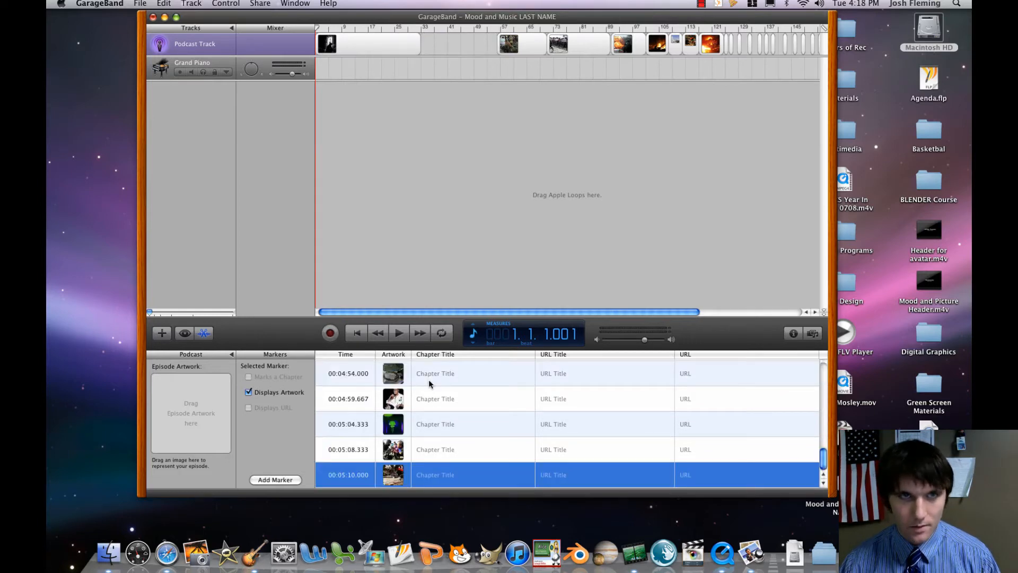
pyautogui.click(162, 5)
pyautogui.click(202, 18)
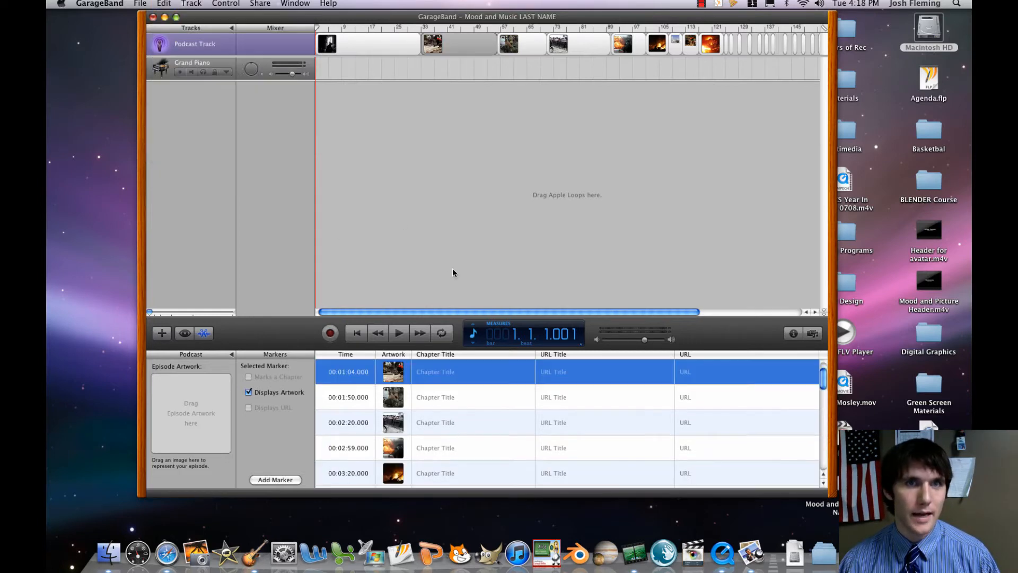
# Select the first picture on the podcast track.
pyautogui.scroll(1, 395, 396)
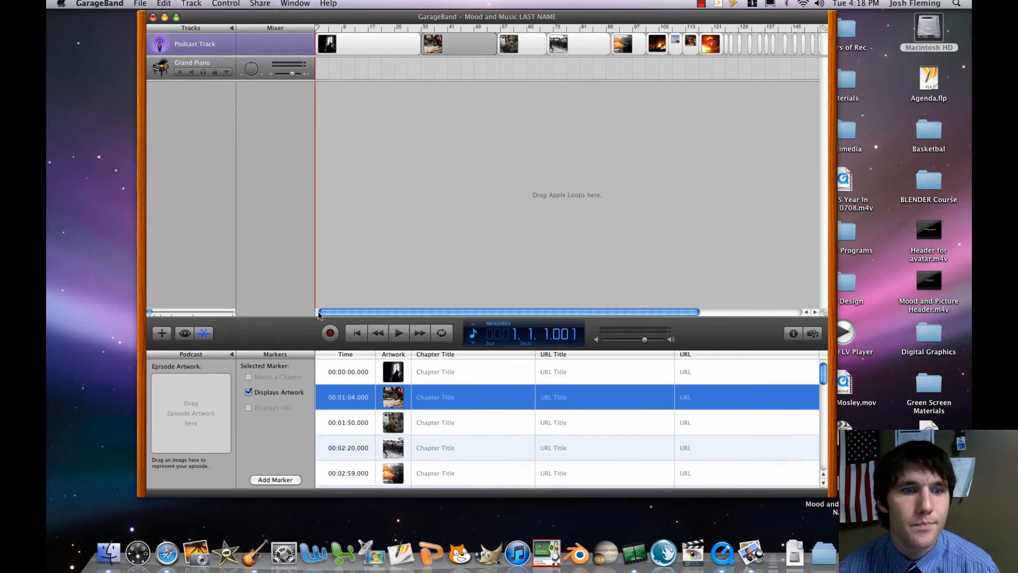
pyautogui.click(345, 53)
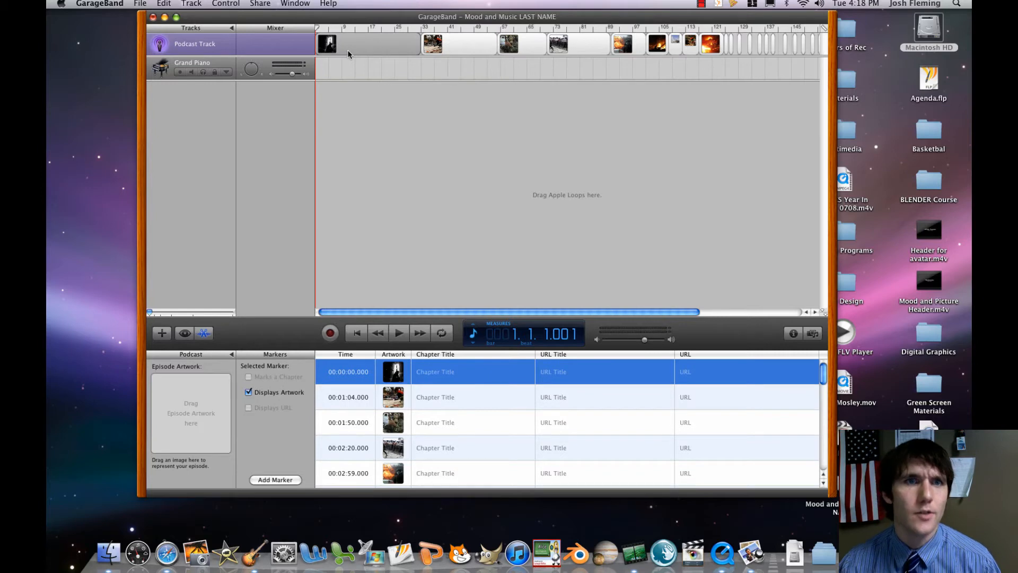
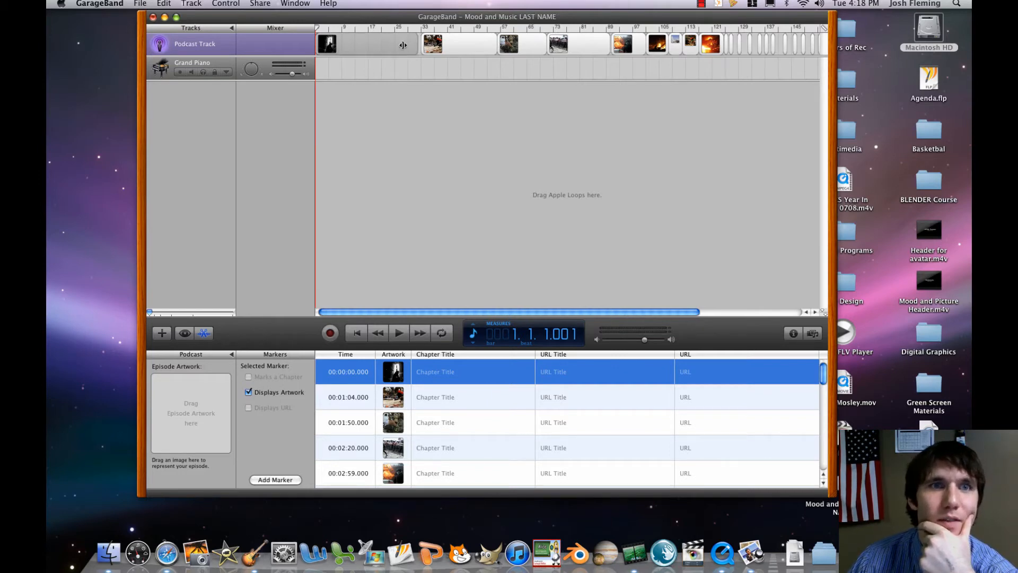
# Shorten the first picture on the podcast track, move the second one to 00:00:08, and shorten it to match.
pyautogui.moveTo(403, 45); pyautogui.dragTo(336, 43)
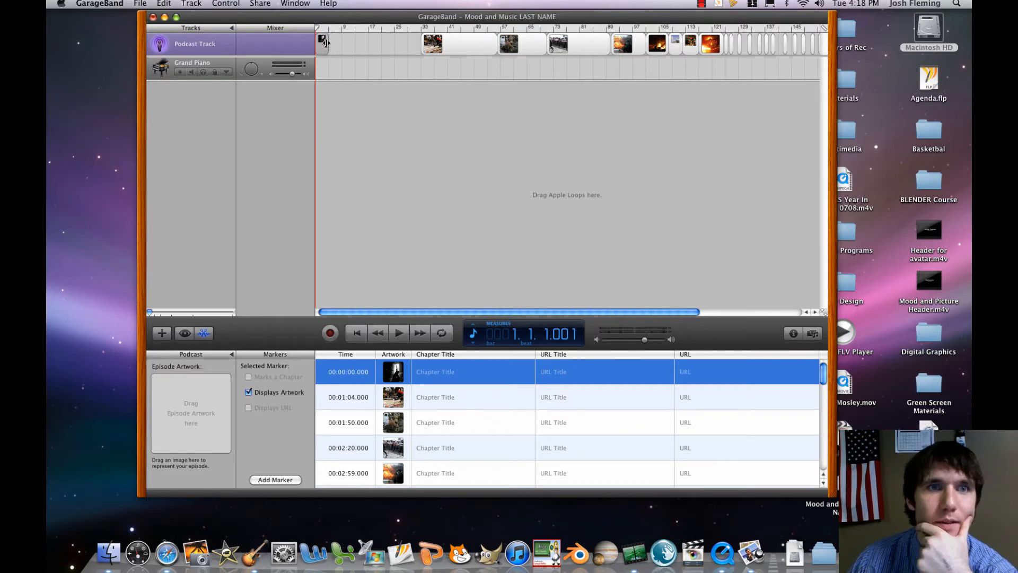
pyautogui.moveTo(455, 45); pyautogui.dragTo(364, 47)
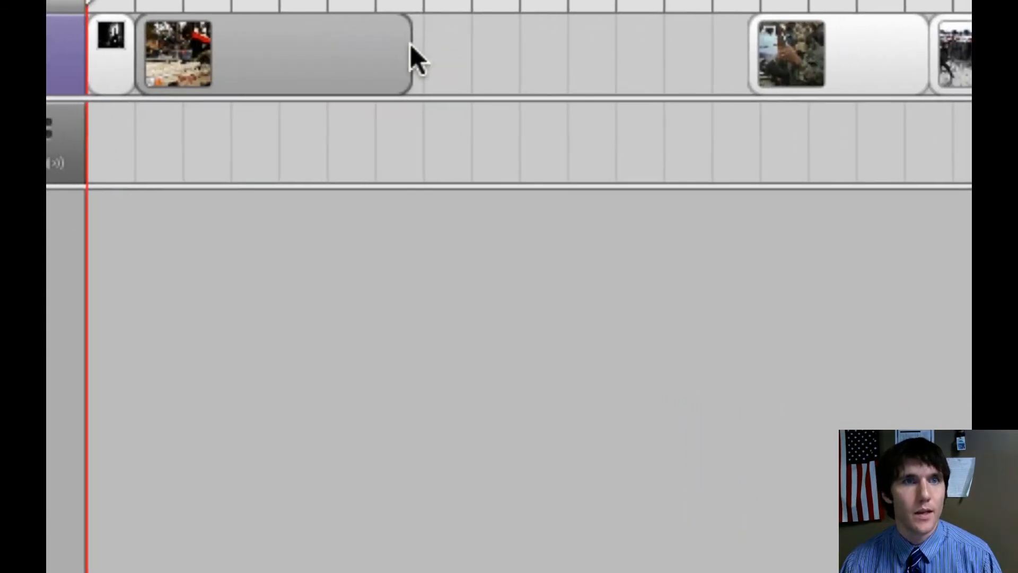
pyautogui.moveTo(409, 45); pyautogui.dragTo(236, 39)
pyautogui.moveTo(372, 44)
pyautogui.mouseDown()
pyautogui.moveTo(318, 43)
pyautogui.moveTo(354, 43)
pyautogui.mouseUp()
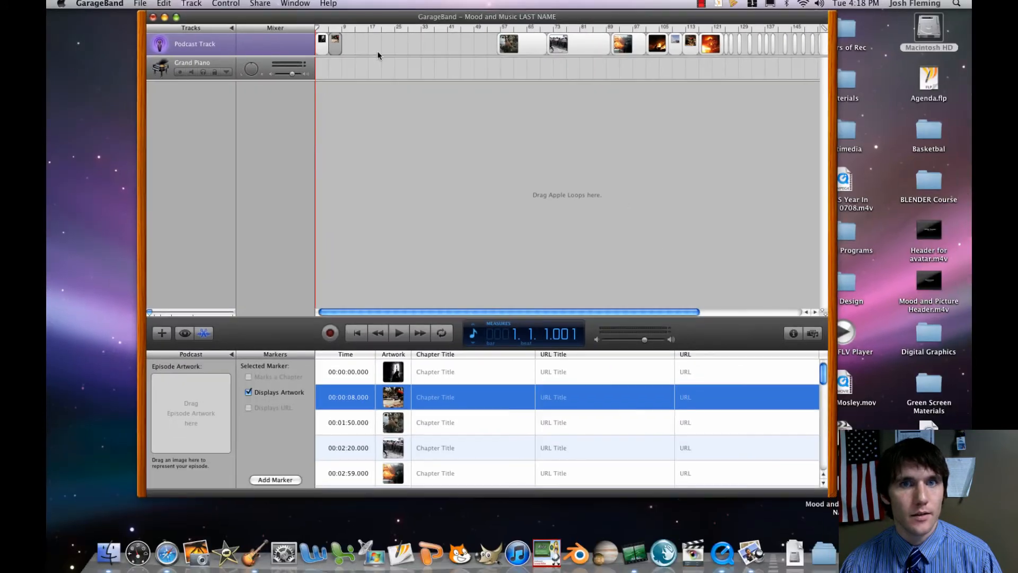
# Place the third and fourth pictures at 00:00:16 and 00:00:24 with short lengths, and bring the fifth back to about 00:01:20.
pyautogui.moveTo(510, 44); pyautogui.dragTo(356, 45)
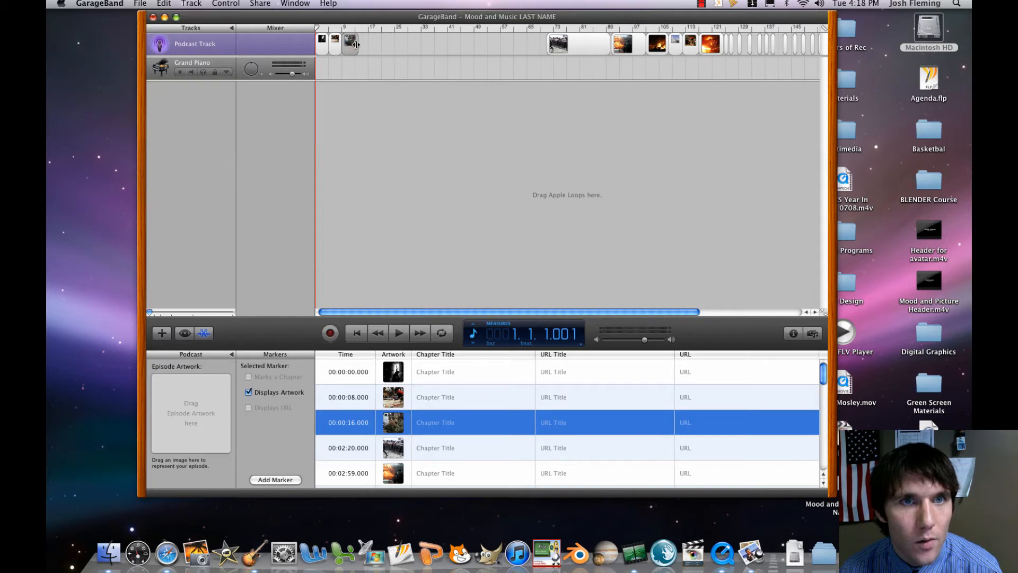
pyautogui.moveTo(559, 51); pyautogui.dragTo(371, 56)
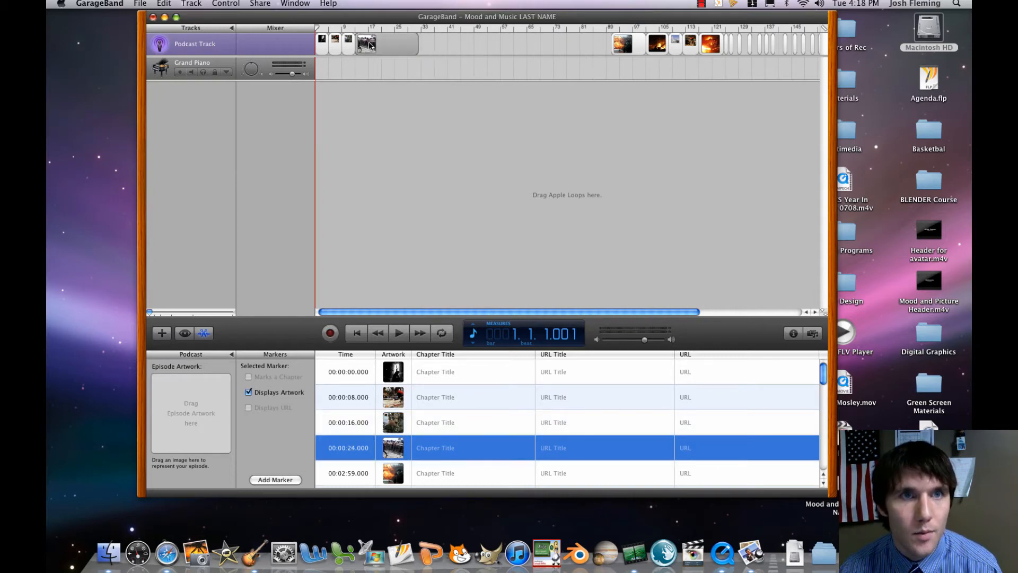
pyautogui.click(163, 3)
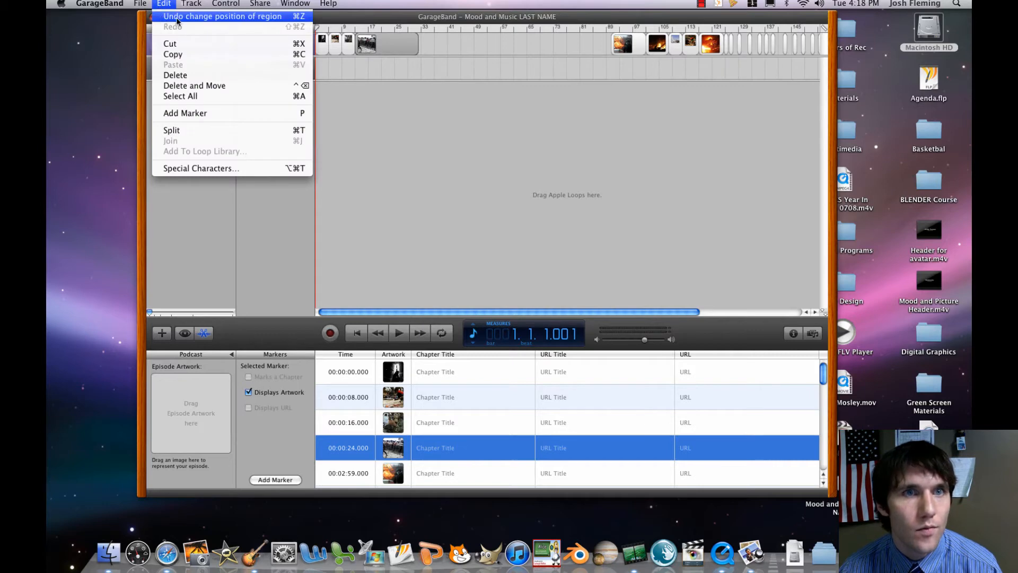
pyautogui.click(178, 21)
pyautogui.moveTo(460, 55)
pyautogui.mouseDown()
pyautogui.moveTo(355, 39)
pyautogui.moveTo(403, 46)
pyautogui.moveTo(367, 47)
pyautogui.mouseUp()
pyautogui.moveTo(628, 42)
pyautogui.mouseDown()
pyautogui.moveTo(417, 43)
pyautogui.moveTo(396, 32)
pyautogui.moveTo(472, 34)
pyautogui.mouseUp()
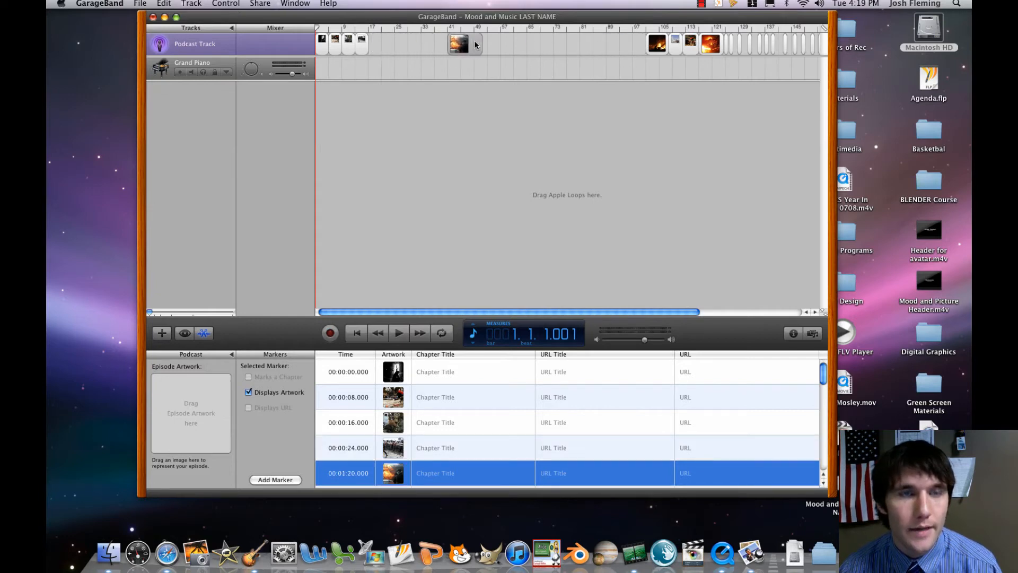
# Show the podcast preview and scrub the playhead across the first four pictures to bar 16.
pyautogui.click(335, 29)
pyautogui.moveTo(329, 29)
pyautogui.mouseDown()
pyautogui.moveTo(317, 29)
pyautogui.moveTo(325, 29)
pyautogui.mouseUp()
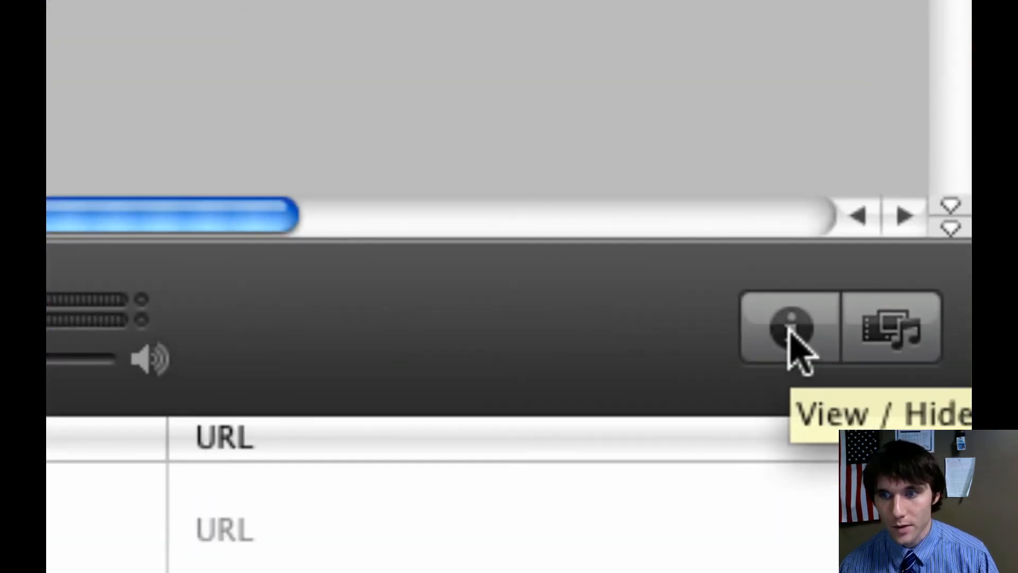
pyautogui.click(791, 330)
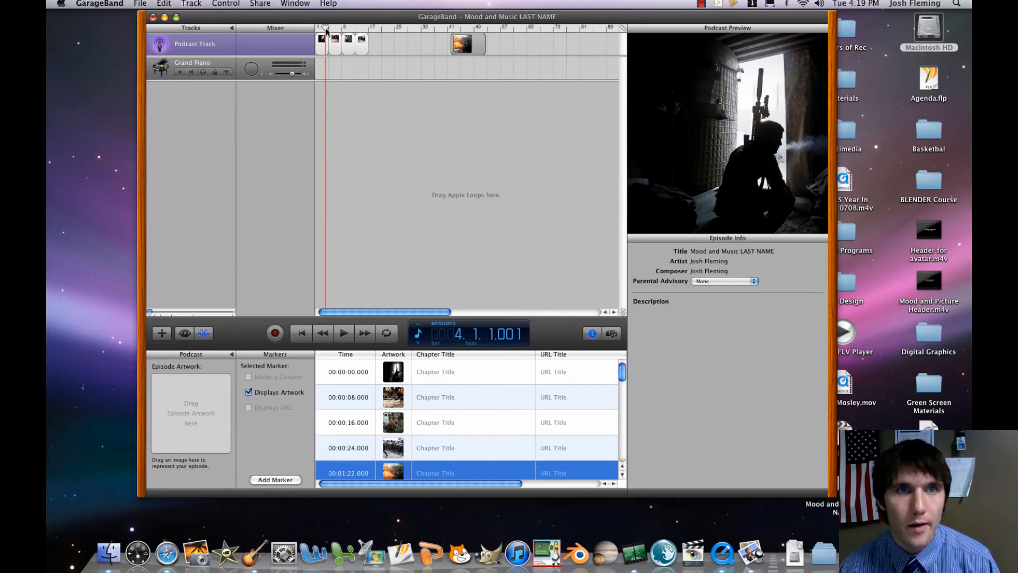
pyautogui.moveTo(329, 31); pyautogui.dragTo(365, 36)
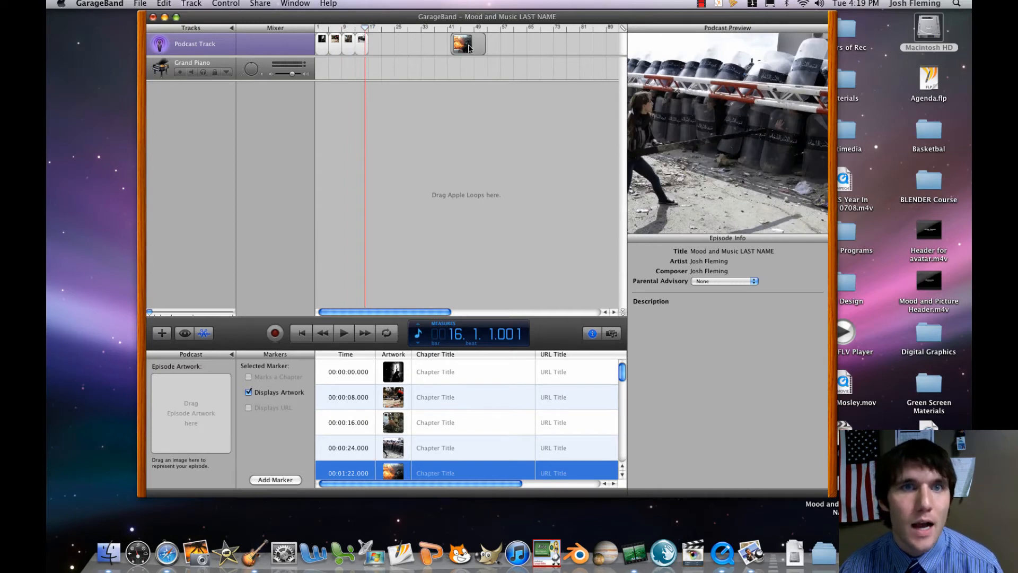
# Move the fifth picture to 00:00:40 and shorten it, and bring the sixth and seventh back to about 00:00:54 and 00:01:10.
pyautogui.moveTo(453, 50); pyautogui.dragTo(400, 50)
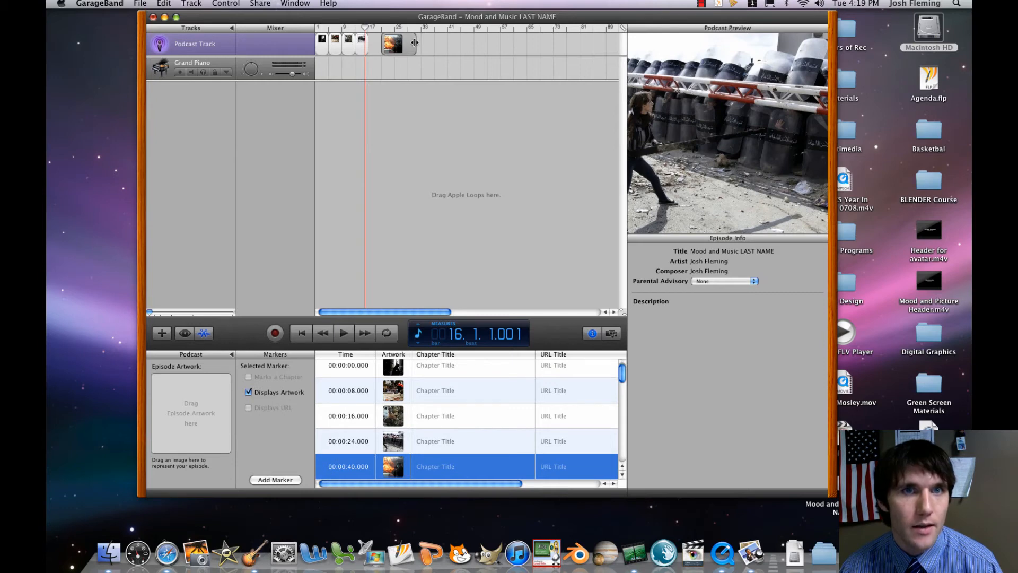
pyautogui.moveTo(415, 43); pyautogui.dragTo(393, 45)
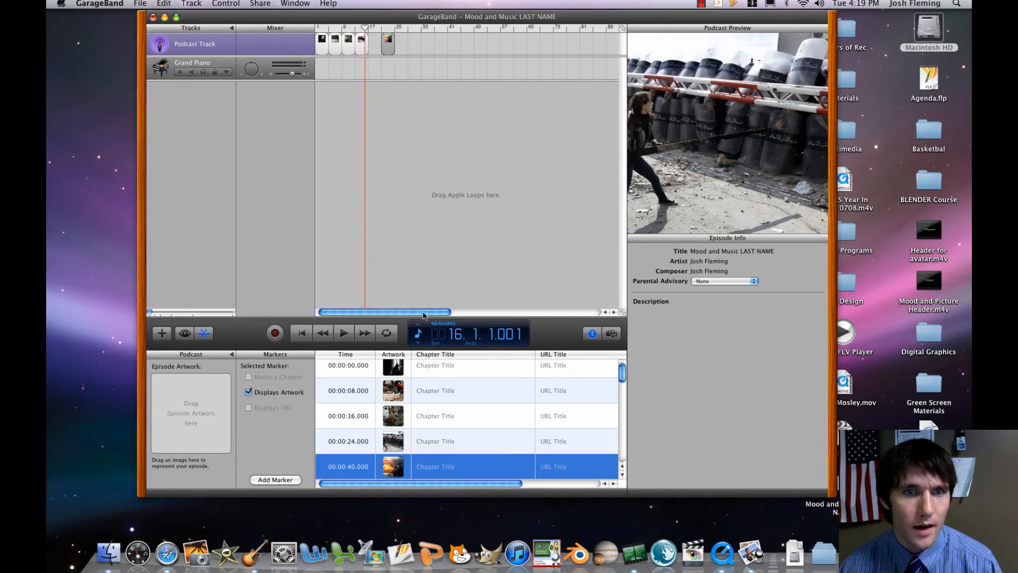
pyautogui.moveTo(422, 312); pyautogui.dragTo(460, 313)
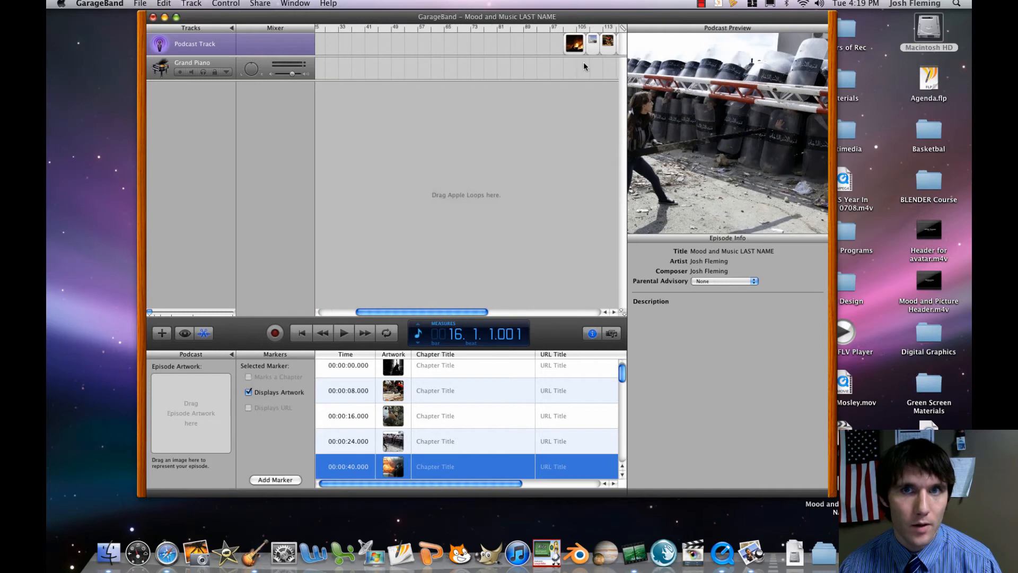
pyautogui.moveTo(575, 41)
pyautogui.mouseDown()
pyautogui.moveTo(396, 53)
pyautogui.moveTo(573, 48)
pyautogui.moveTo(332, 45)
pyautogui.mouseUp()
pyautogui.click(592, 44)
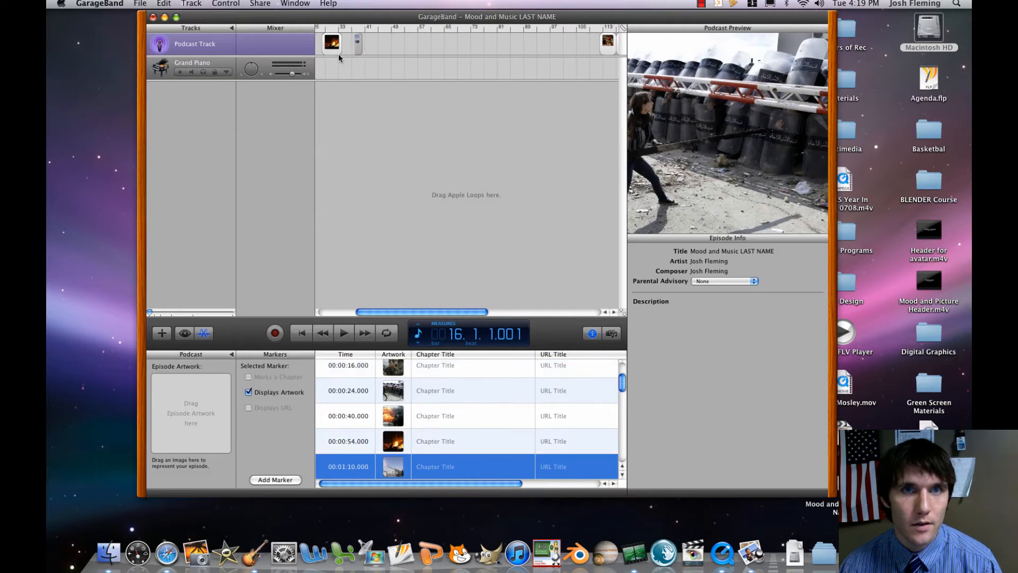
# Move the eighth picture back to 00:01:26 and the ninth, an explosion image, to 00:01:38.
pyautogui.moveTo(616, 47); pyautogui.dragTo(562, 49)
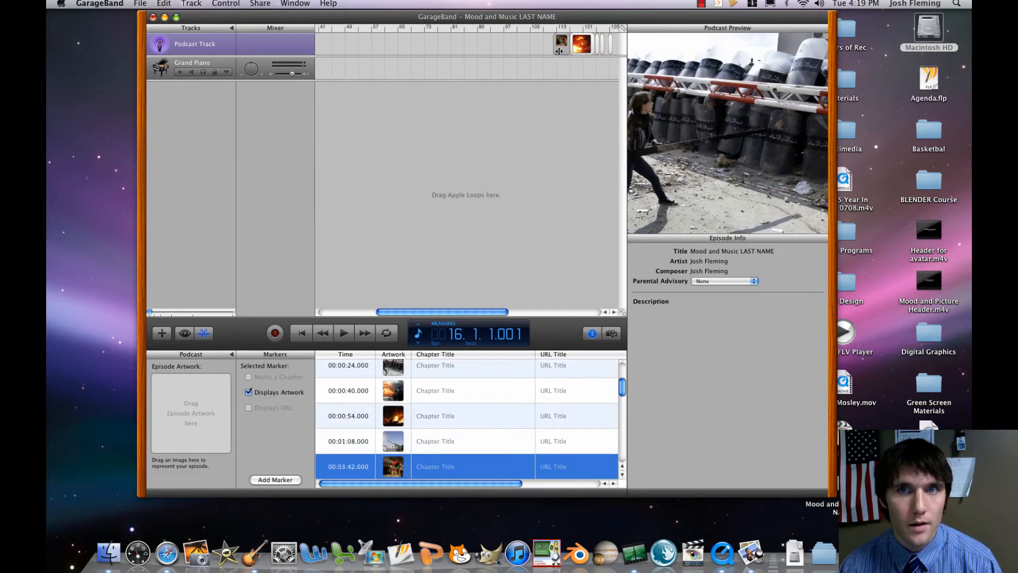
pyautogui.click(480, 45)
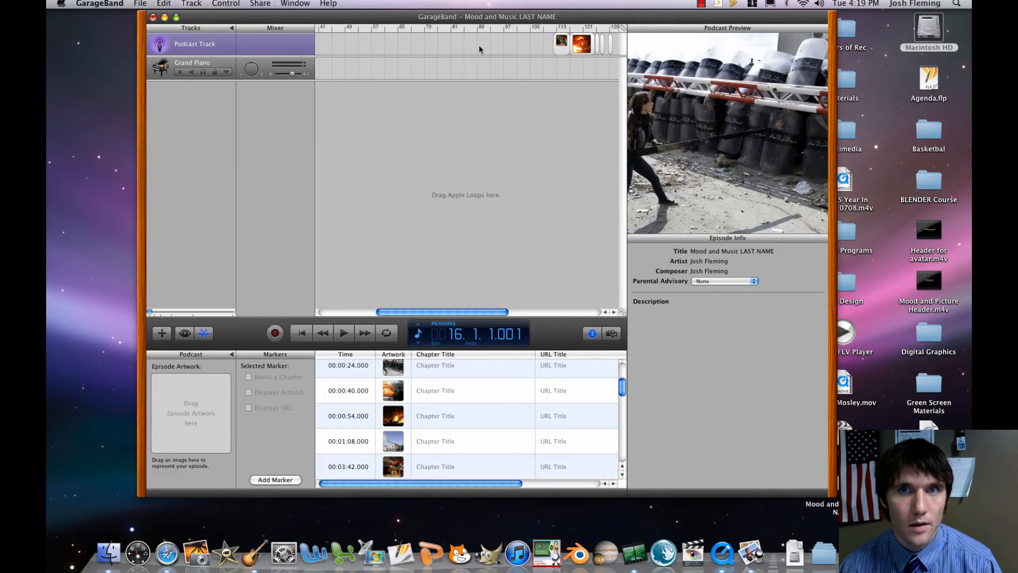
pyautogui.moveTo(561, 43); pyautogui.dragTo(336, 41)
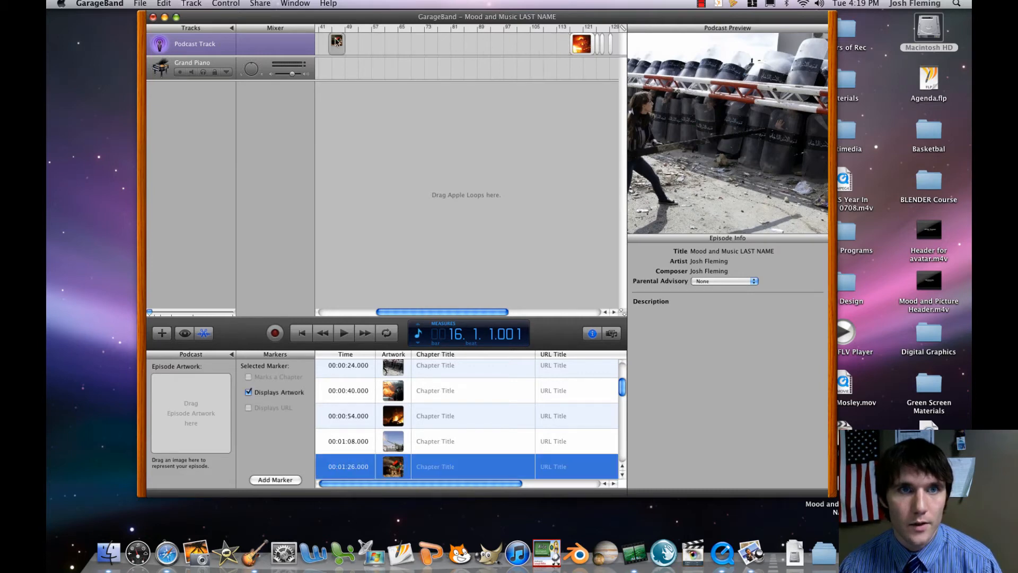
pyautogui.click(582, 48)
pyautogui.moveTo(566, 43); pyautogui.dragTo(362, 43)
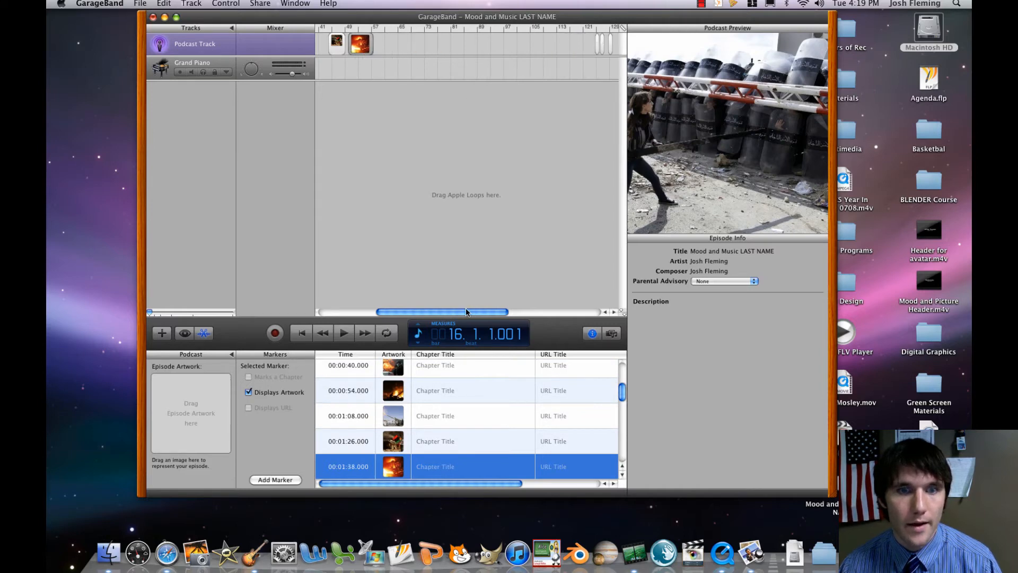
# Close the gaps after the fifth picture by placing the sixth, seventh and eighth at 00:00:48, 00:00:56 and 00:01:04 with short lengths.
pyautogui.moveTo(466, 311); pyautogui.dragTo(407, 312)
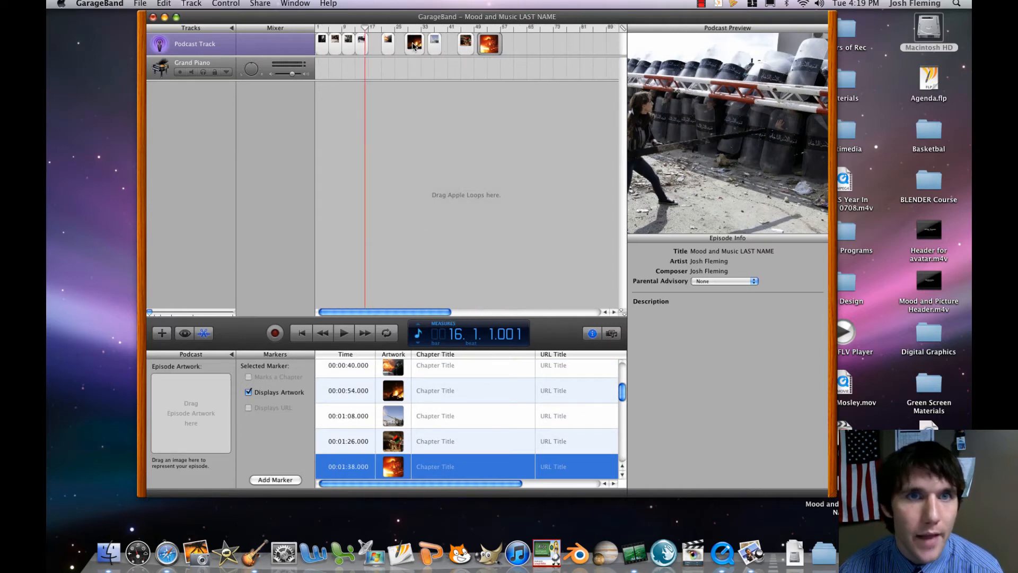
pyautogui.moveTo(414, 47); pyautogui.dragTo(404, 46)
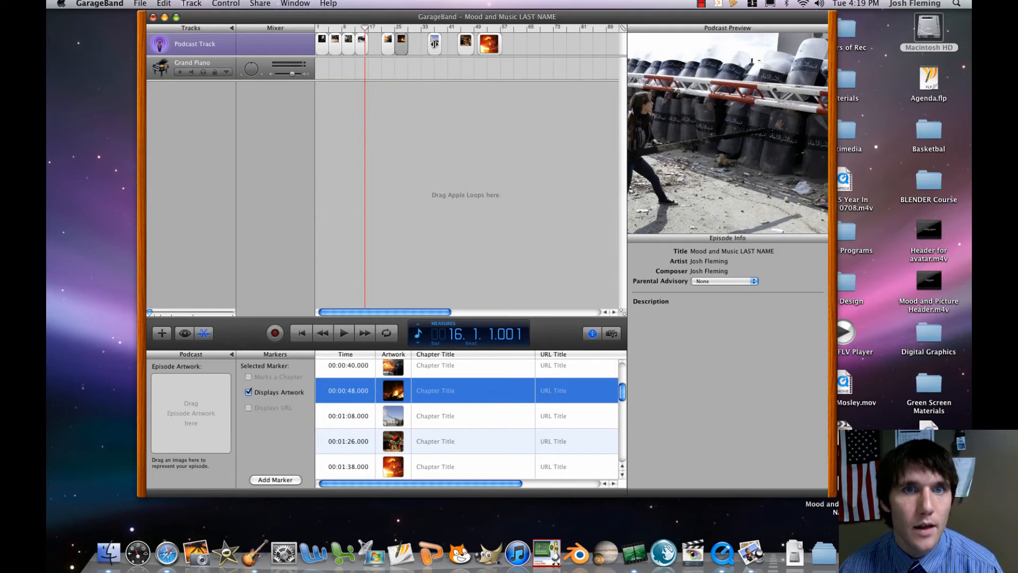
pyautogui.click(434, 42)
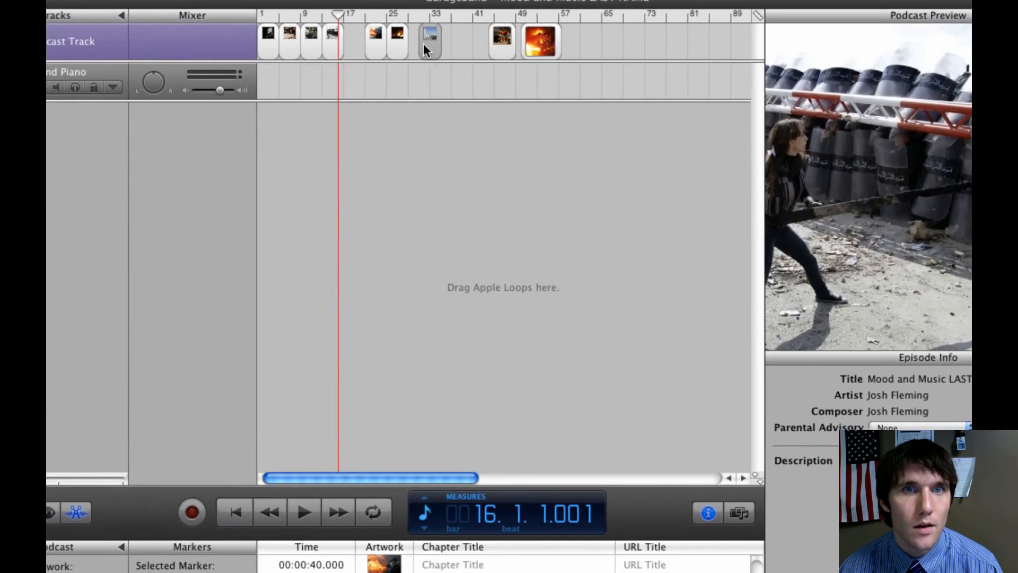
pyautogui.click(509, 38)
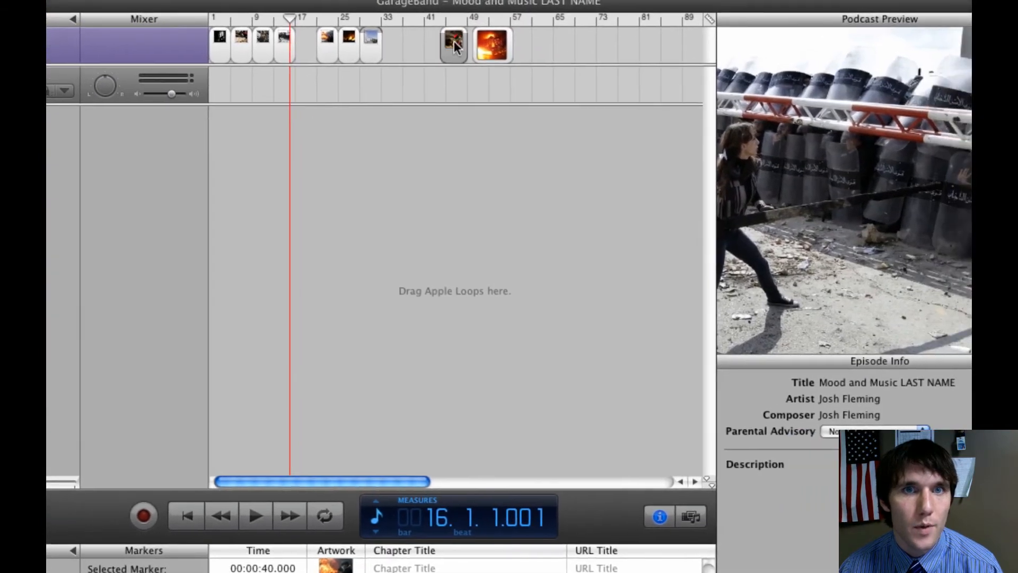
pyautogui.moveTo(453, 41); pyautogui.dragTo(388, 44)
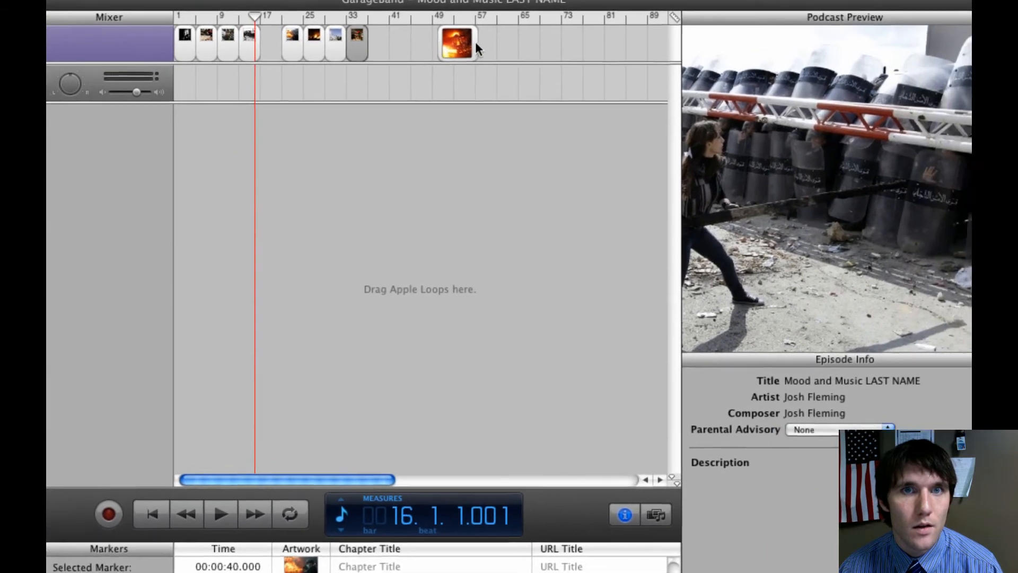
# Place the ninth picture at 00:01:12 with a short length, and preview the sequence by scrubbing the playhead to bar 36.
pyautogui.click(513, 48)
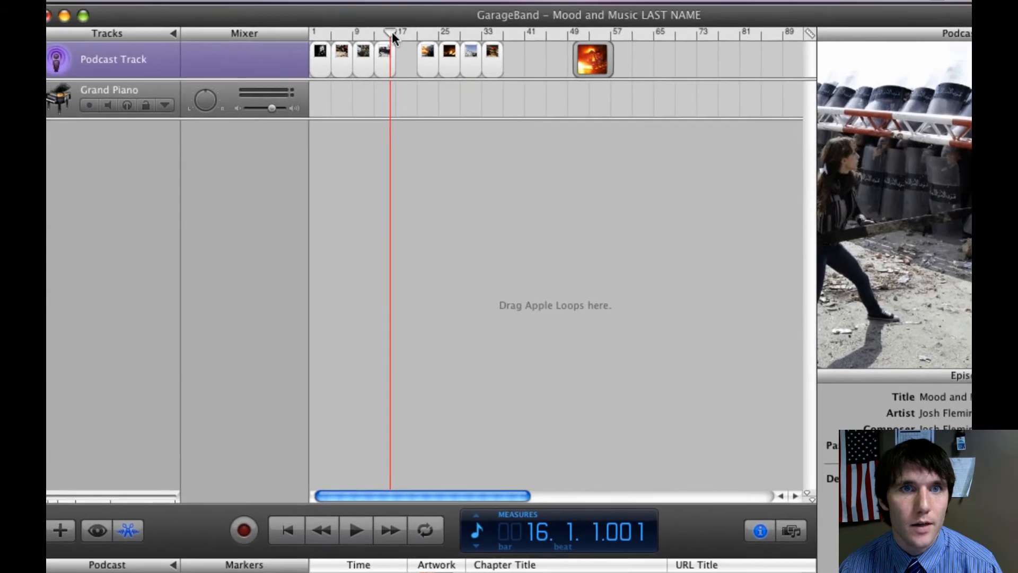
pyautogui.moveTo(273, 15); pyautogui.dragTo(297, 23)
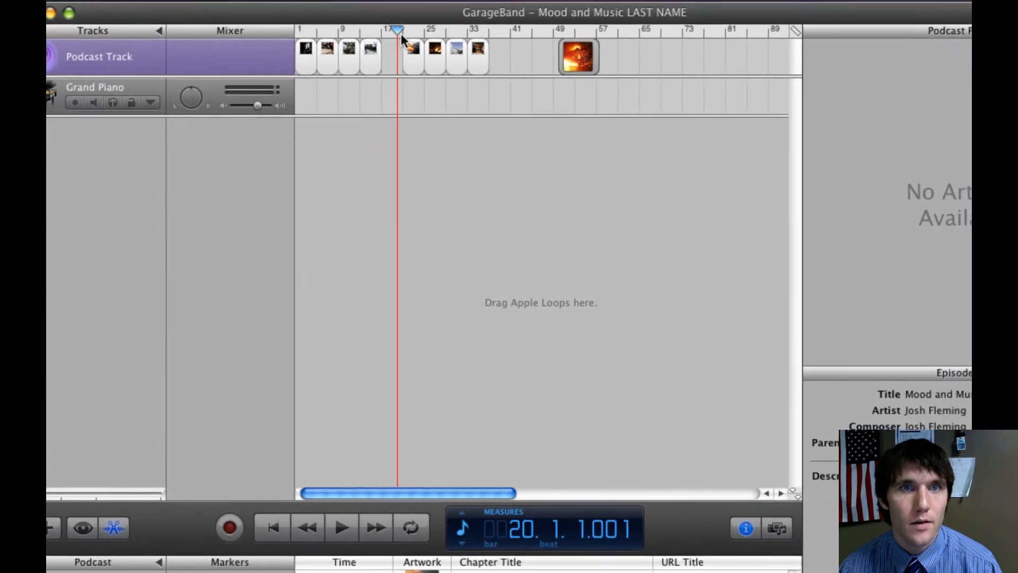
pyautogui.moveTo(402, 40); pyautogui.dragTo(436, 41)
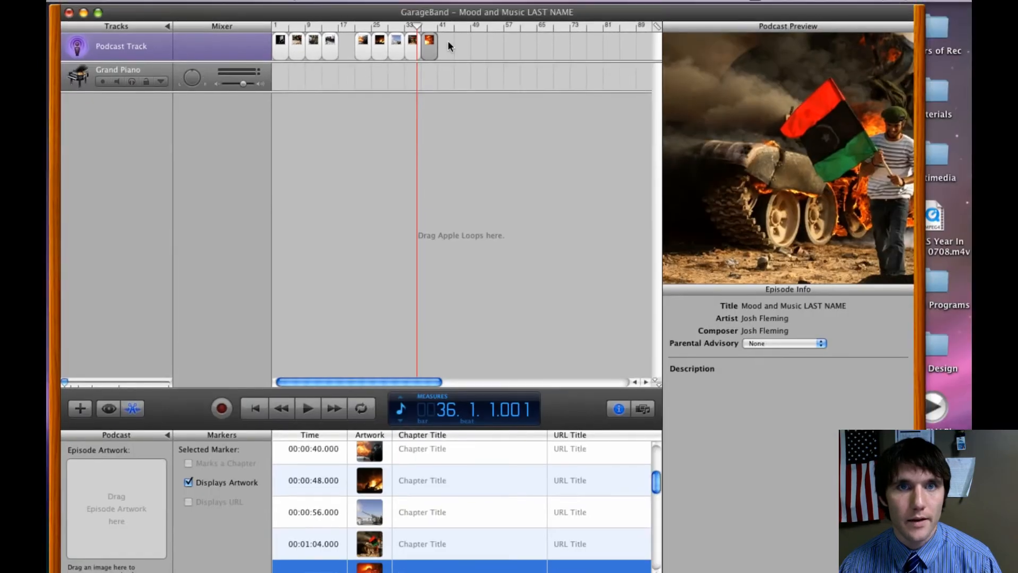
# Preview the tenth picture by zooming in the timeline and placing the playhead at bar 125.
pyautogui.moveTo(417, 26); pyautogui.dragTo(441, 58)
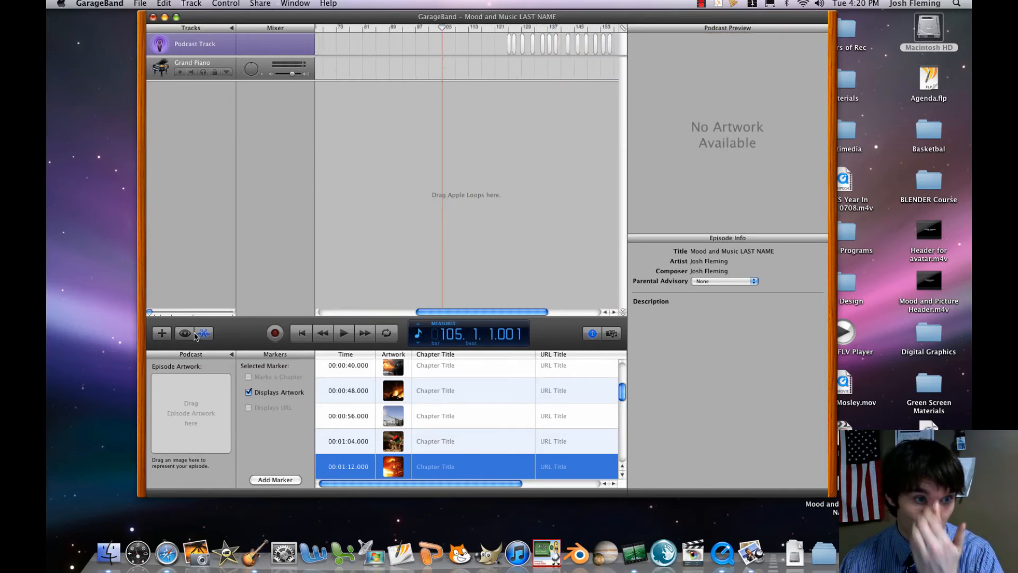
pyautogui.moveTo(151, 314); pyautogui.dragTo(165, 313)
pyautogui.hscroll(6, 477, 239)
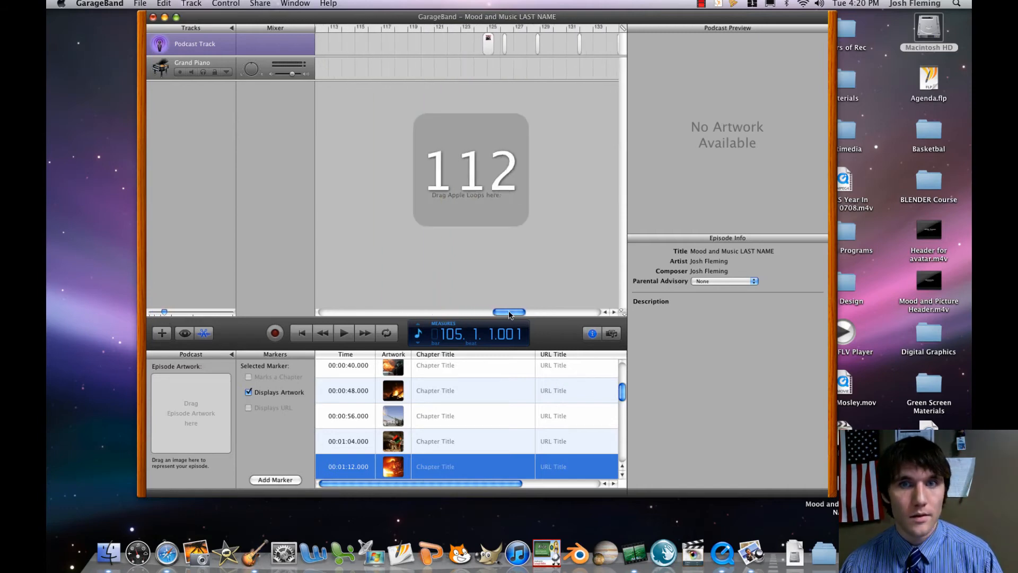
pyautogui.click(465, 29)
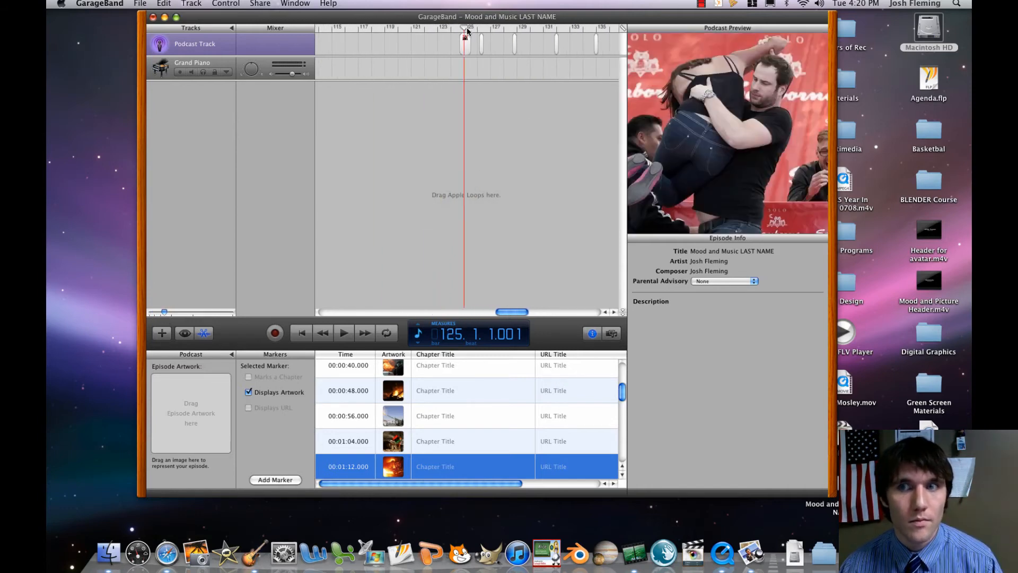
# Lengthen the tenth picture by extending its start back to 00:04:00.500.
pyautogui.click(464, 47)
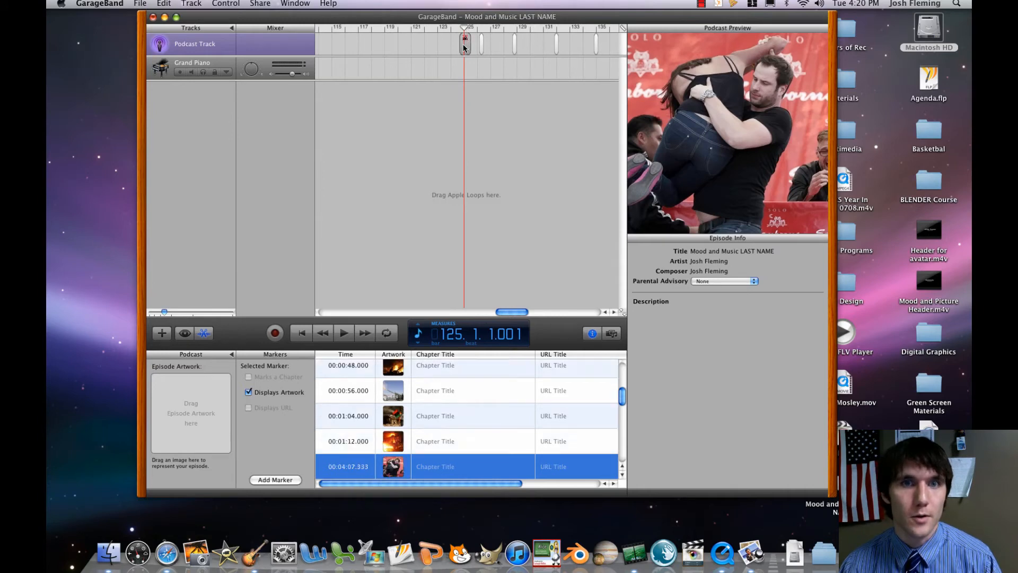
pyautogui.click(459, 48)
pyautogui.click(462, 47)
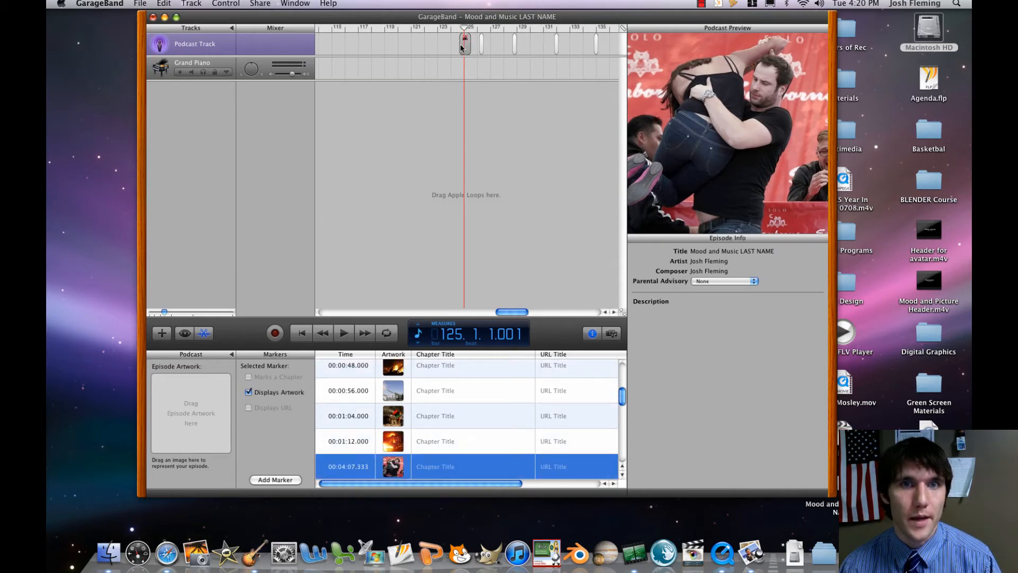
pyautogui.moveTo(164, 314); pyautogui.dragTo(175, 313)
pyautogui.moveTo(460, 50); pyautogui.dragTo(370, 49)
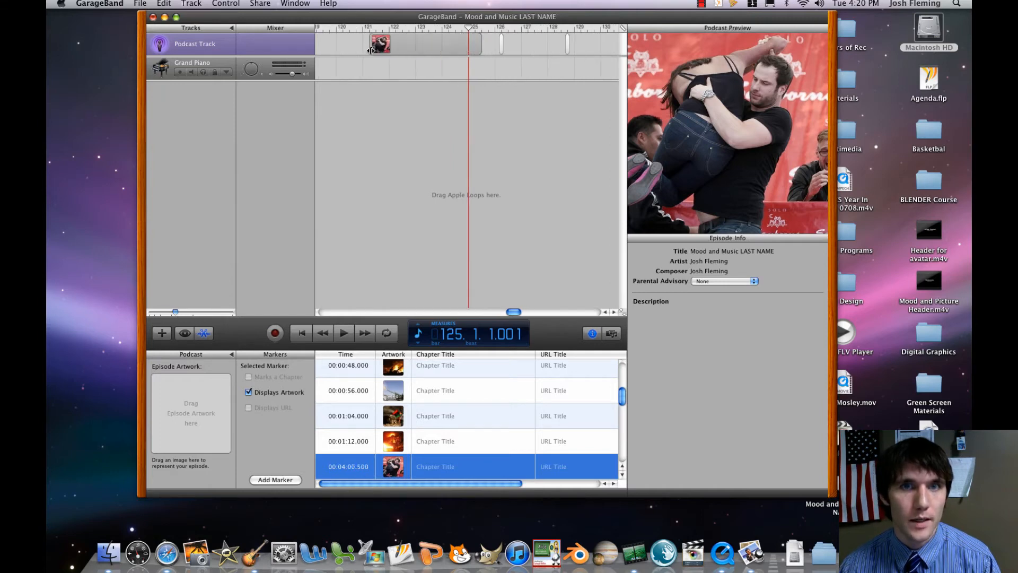
# Lengthen the narrow eleventh and twelfth pictures on the podcast track to about two bars each.
pyautogui.click(501, 45)
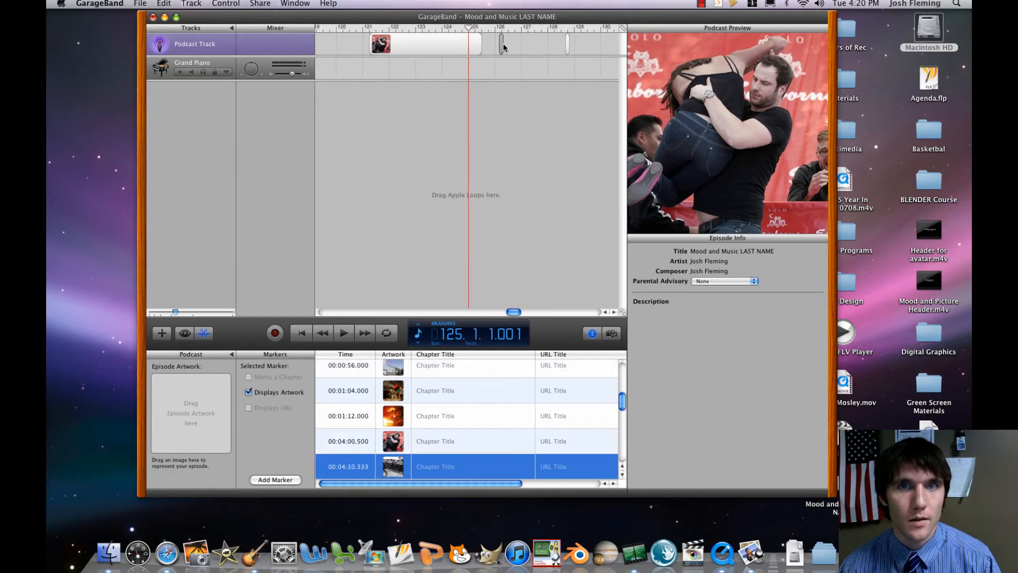
pyautogui.moveTo(503, 47); pyautogui.dragTo(617, 45)
pyautogui.click(569, 45)
pyautogui.click(569, 45)
# Lengthen the narrow thirteenth through sixteenth pictures on the podcast track to about one and a half to two bars each.
pyautogui.moveTo(514, 313); pyautogui.dragTo(526, 313)
pyautogui.click(446, 46)
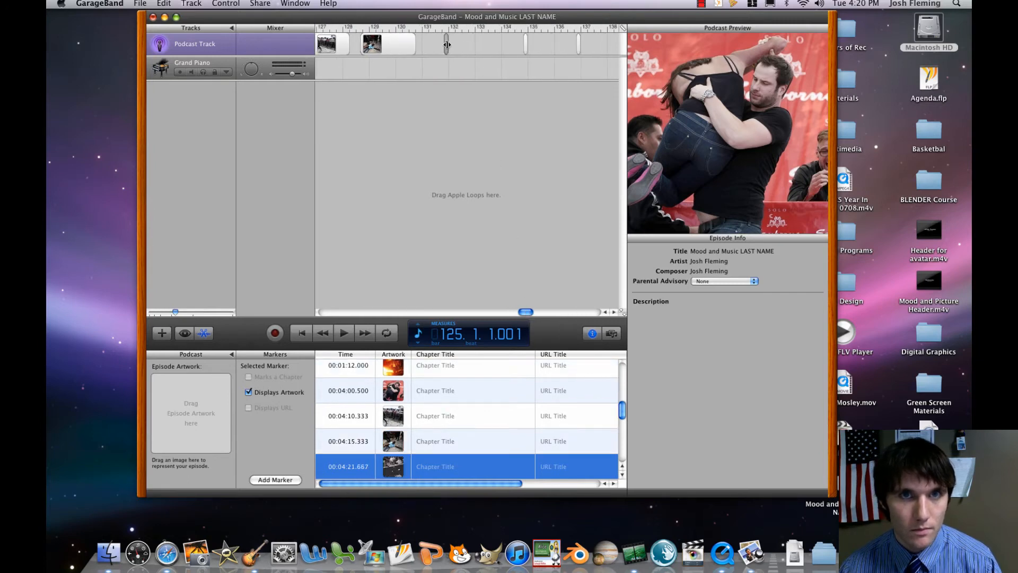
pyautogui.moveTo(446, 46); pyautogui.dragTo(561, 46)
pyautogui.click(526, 46)
pyautogui.click(581, 46)
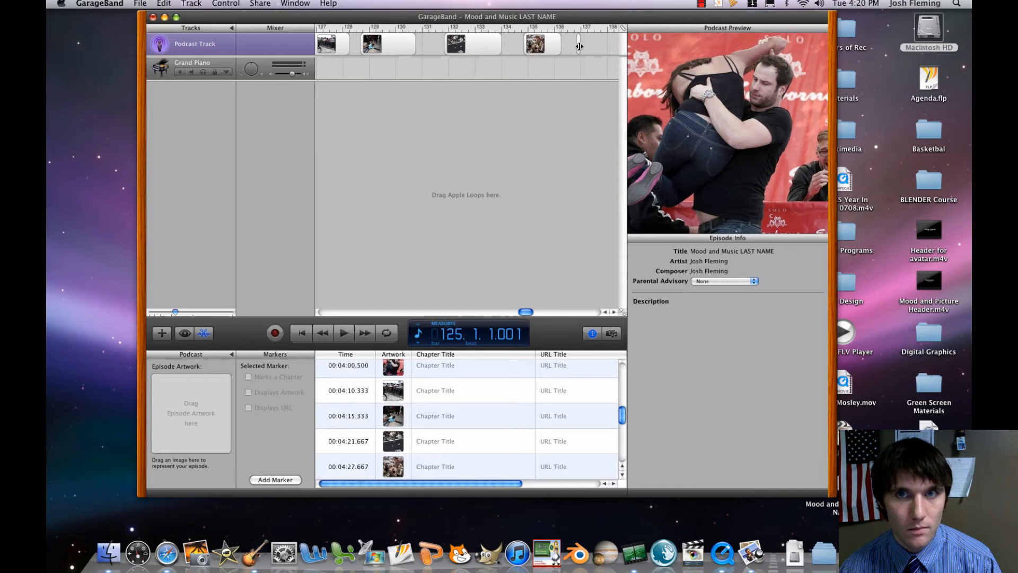
pyautogui.click(579, 46)
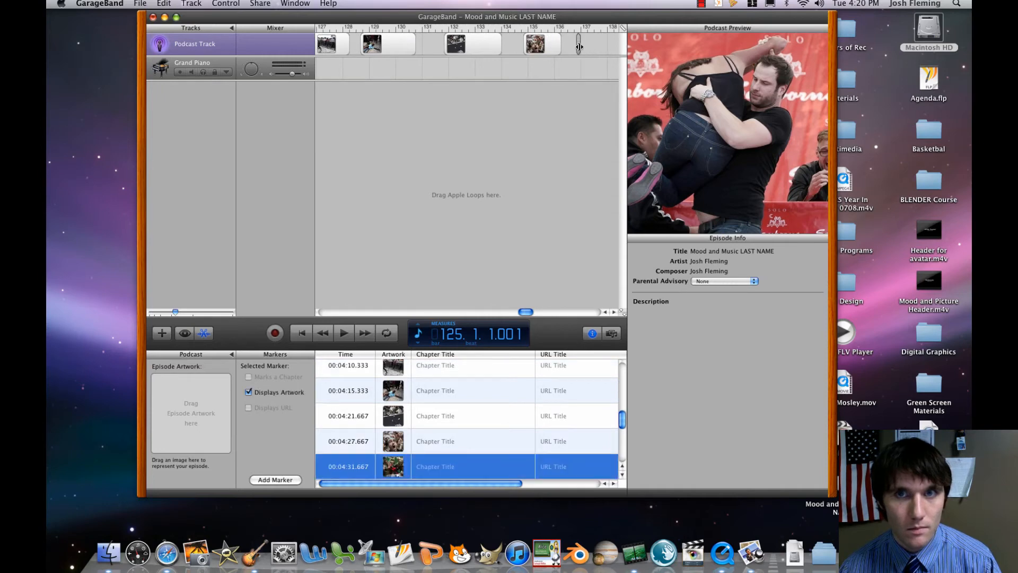
pyautogui.moveTo(580, 47)
pyautogui.mouseDown()
pyautogui.moveTo(626, 48)
pyautogui.moveTo(582, 47)
pyautogui.mouseUp()
pyautogui.click(592, 47)
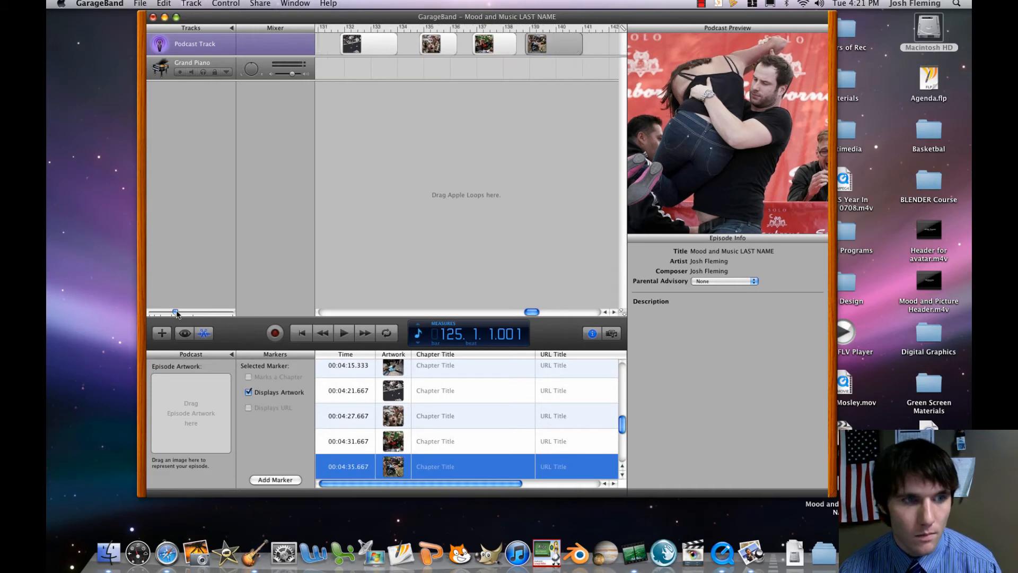
# Lengthen the six remaining narrow pictures, from the seventeenth to the last, so each nearly fills the gap before the next.
pyautogui.moveTo(176, 313); pyautogui.dragTo(170, 315)
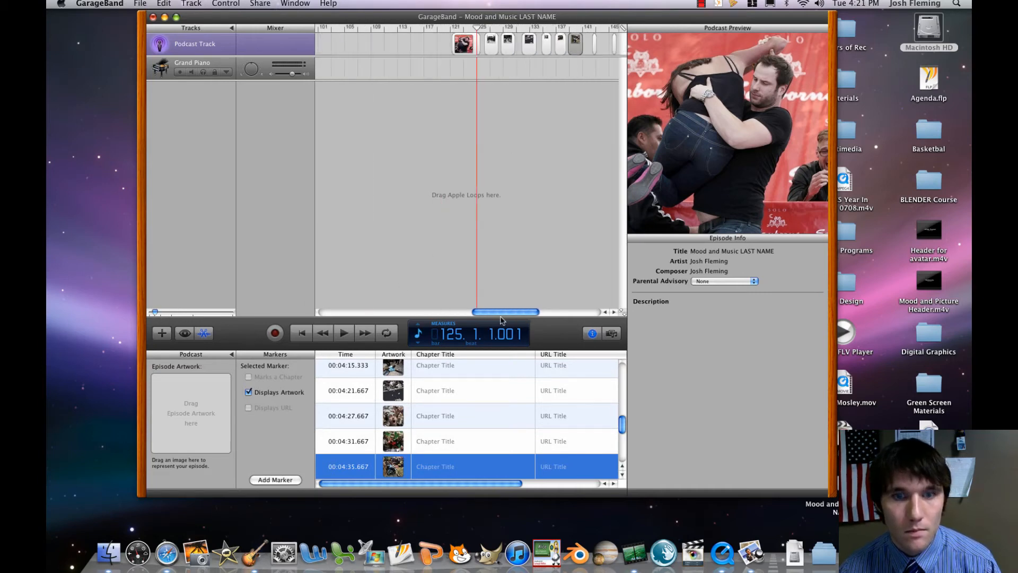
pyautogui.moveTo(502, 313); pyautogui.dragTo(532, 313)
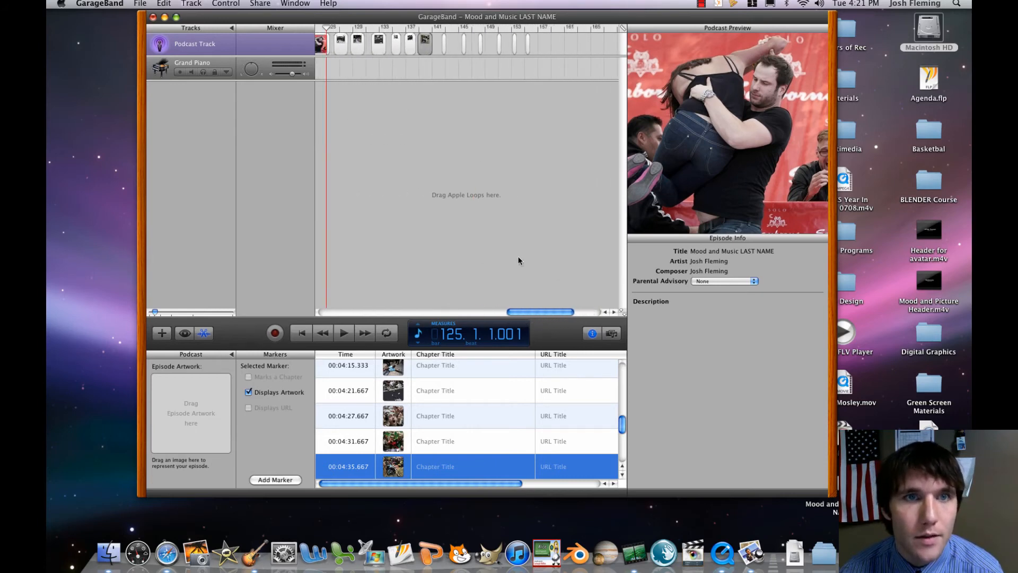
pyautogui.click(444, 44)
pyautogui.moveTo(443, 42); pyautogui.dragTo(549, 46)
pyautogui.click(465, 45)
pyautogui.click(501, 42)
pyautogui.click(528, 46)
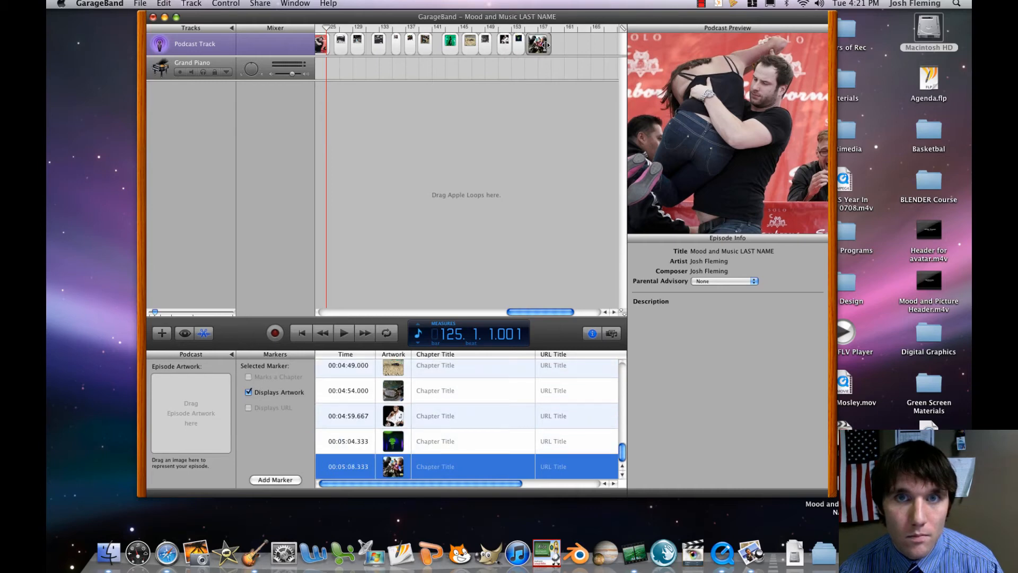
# Move the tenth picture to an earlier position at 00:01:58.000 on the podcast track.
pyautogui.moveTo(525, 312)
pyautogui.mouseDown()
pyautogui.moveTo(332, 310)
pyautogui.moveTo(475, 301)
pyautogui.mouseUp()
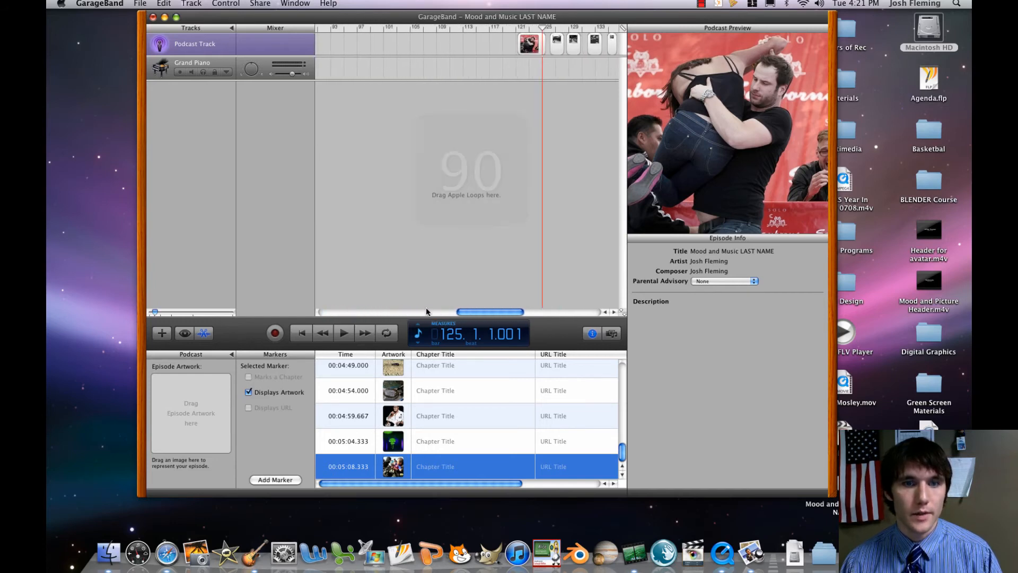
pyautogui.moveTo(154, 314); pyautogui.dragTo(133, 317)
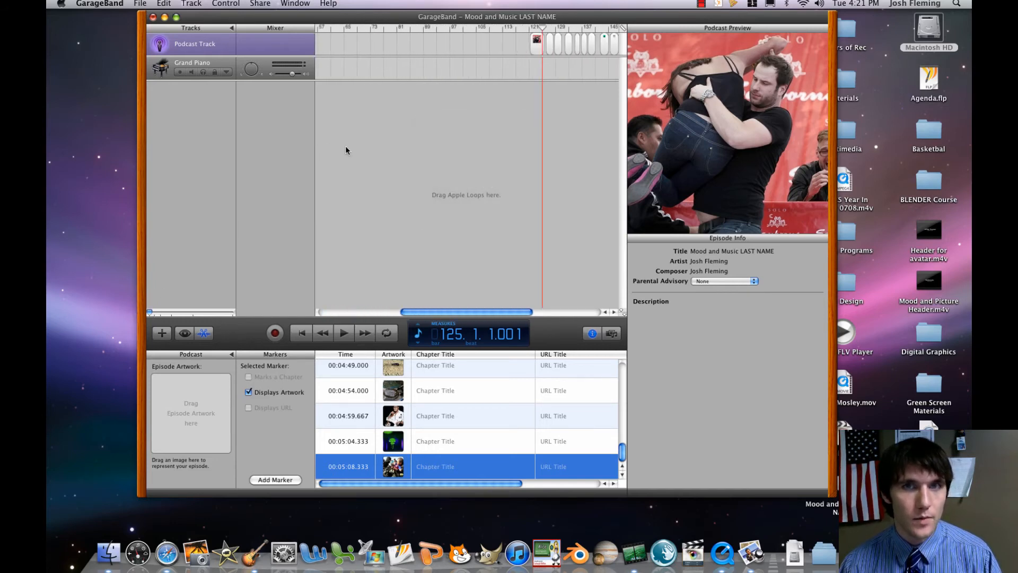
pyautogui.moveTo(535, 48)
pyautogui.mouseDown()
pyautogui.moveTo(327, 55)
pyautogui.moveTo(354, 61)
pyautogui.mouseUp()
# Lengthen the eleventh picture by extending its start back to 00:04:08.562.
pyautogui.click(569, 41)
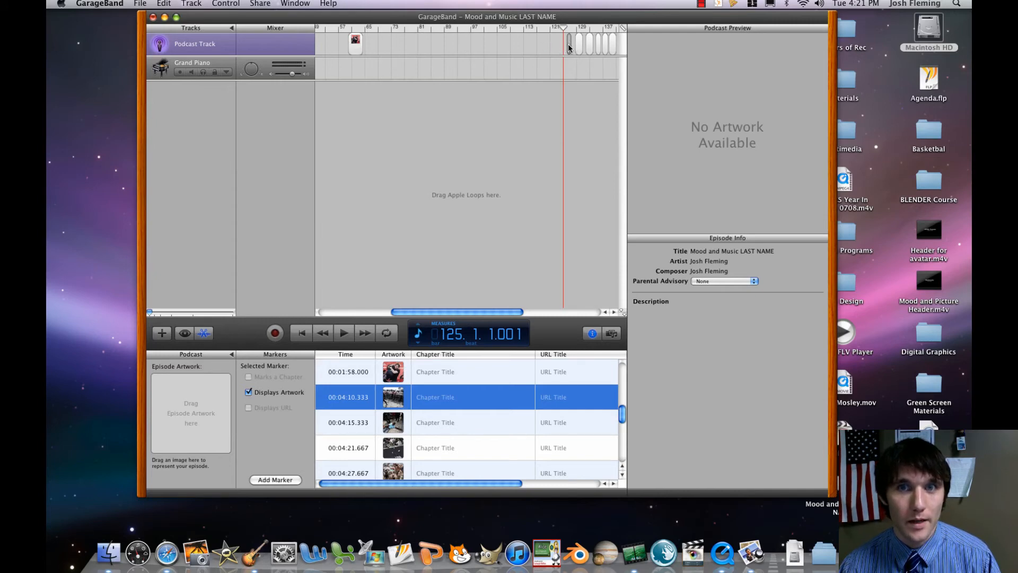
pyautogui.moveTo(150, 313); pyautogui.dragTo(207, 312)
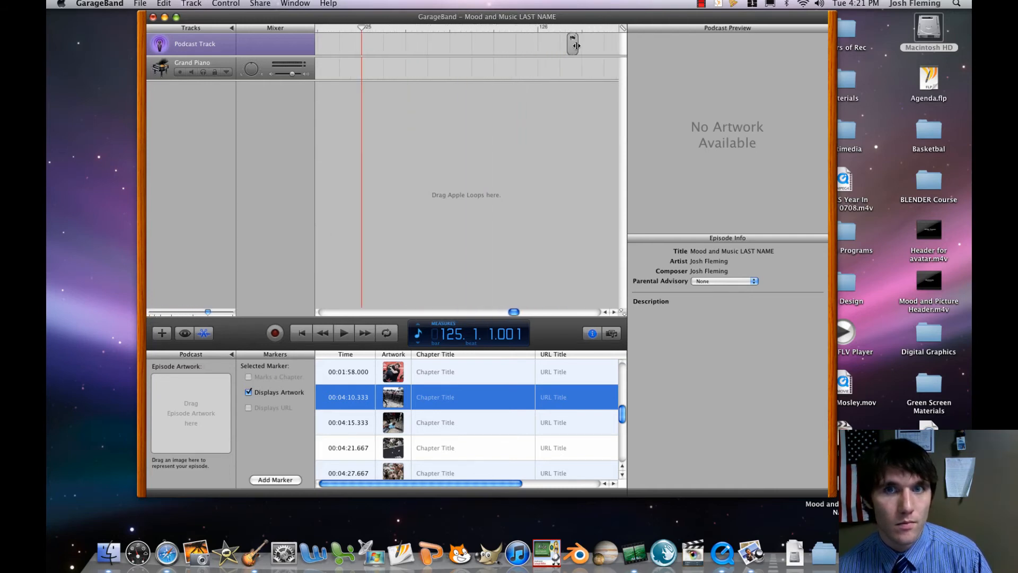
pyautogui.moveTo(568, 50)
pyautogui.mouseDown()
pyautogui.moveTo(440, 58)
pyautogui.moveTo(412, 50)
pyautogui.mouseUp()
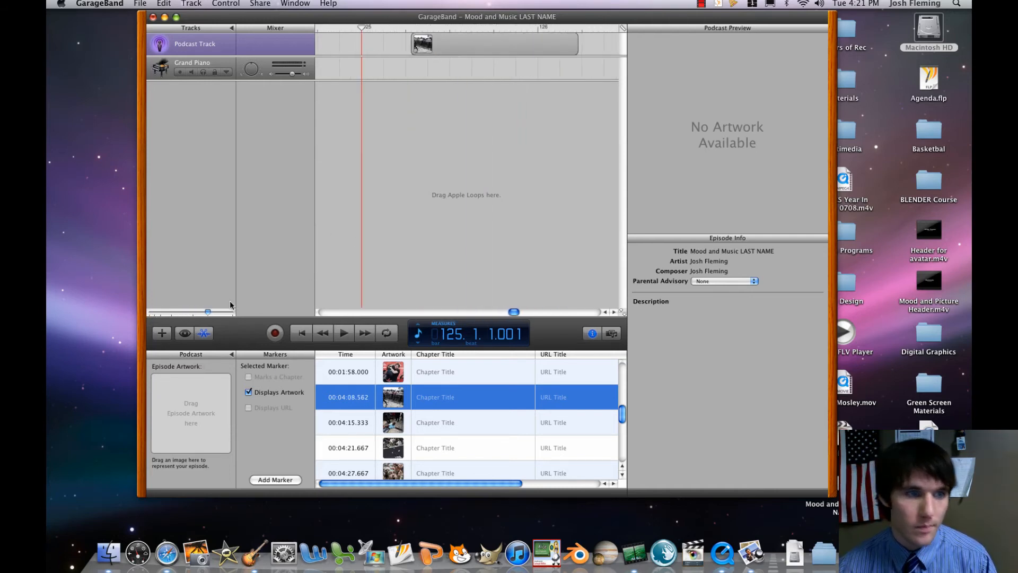
pyautogui.moveTo(207, 312); pyautogui.dragTo(144, 313)
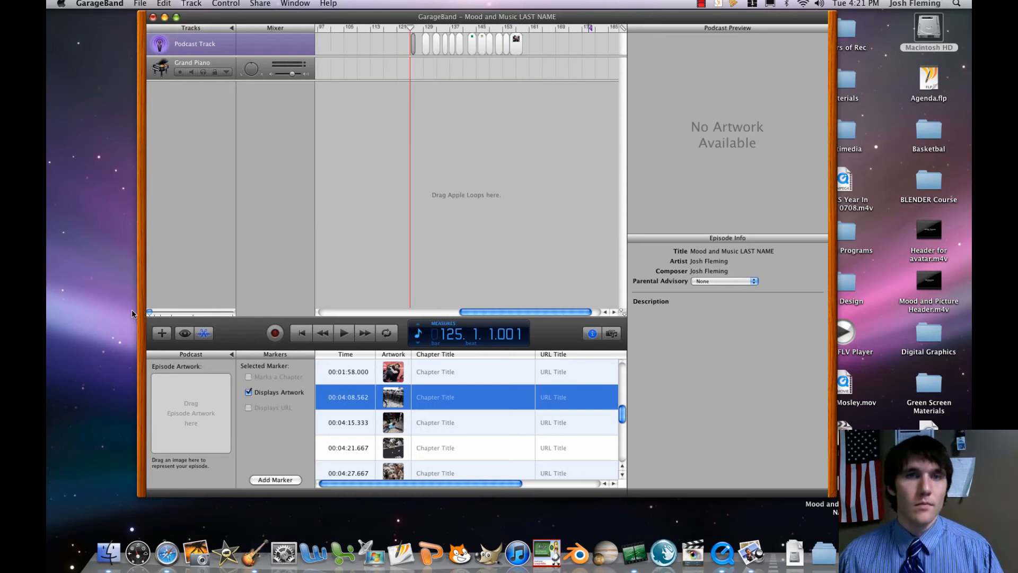
# Move the eleventh picture to 00:02:12.000 and the twelfth picture to 00:02:20.000 on the podcast track.
pyautogui.moveTo(517, 313); pyautogui.dragTo(448, 314)
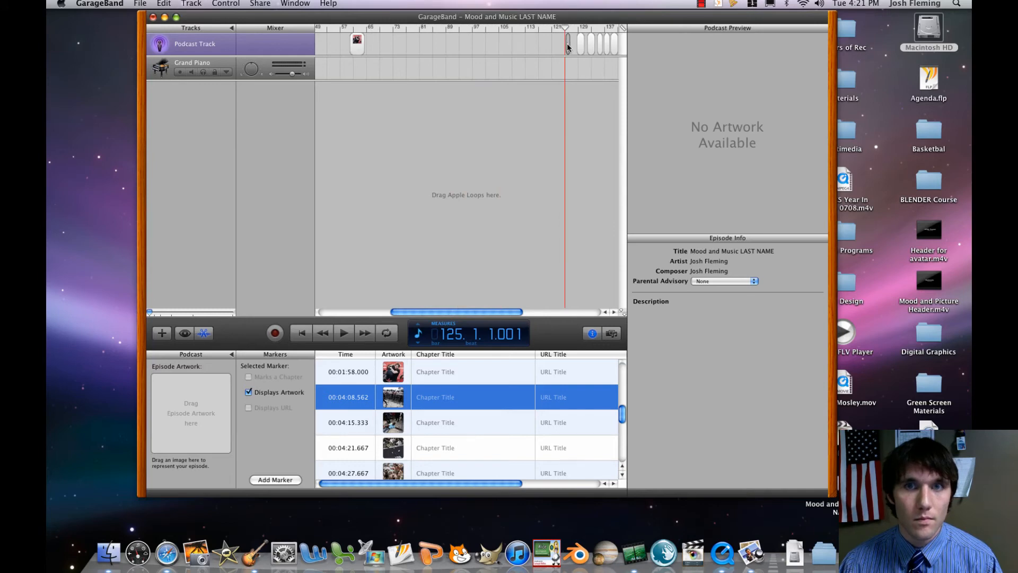
pyautogui.moveTo(568, 43); pyautogui.dragTo(374, 48)
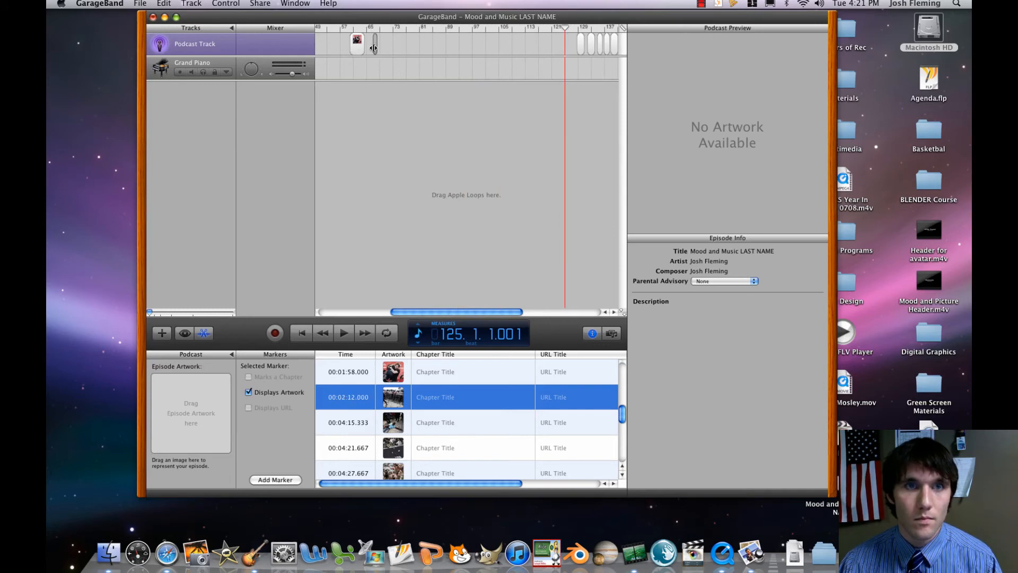
pyautogui.click(581, 44)
pyautogui.moveTo(581, 47); pyautogui.dragTo(389, 46)
# Move the thirteenth picture to 00:02:30.000 and the fourteenth picture to 00:02:40.000 on the podcast track.
pyautogui.click(591, 42)
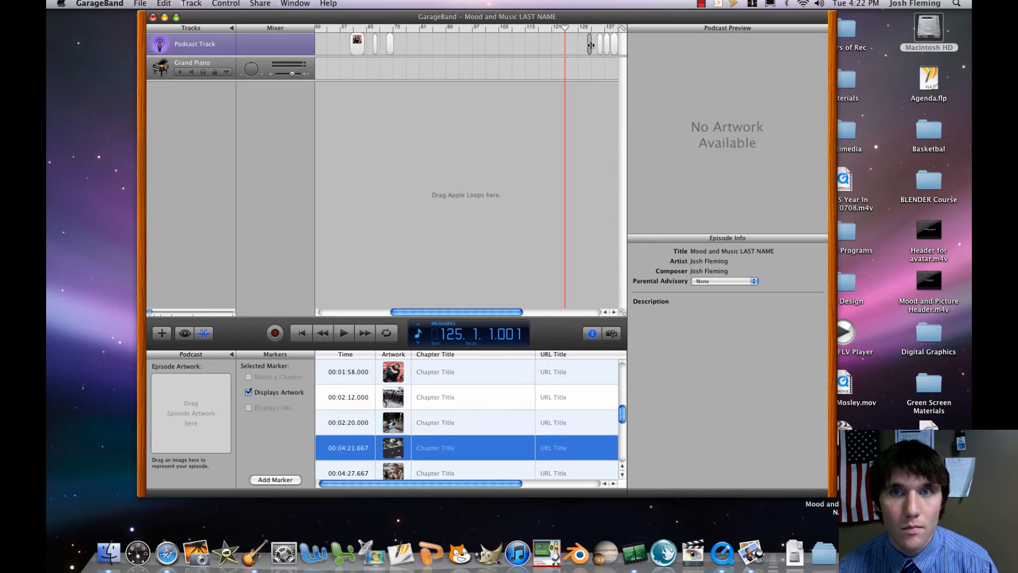
pyautogui.moveTo(588, 47); pyautogui.dragTo(405, 50)
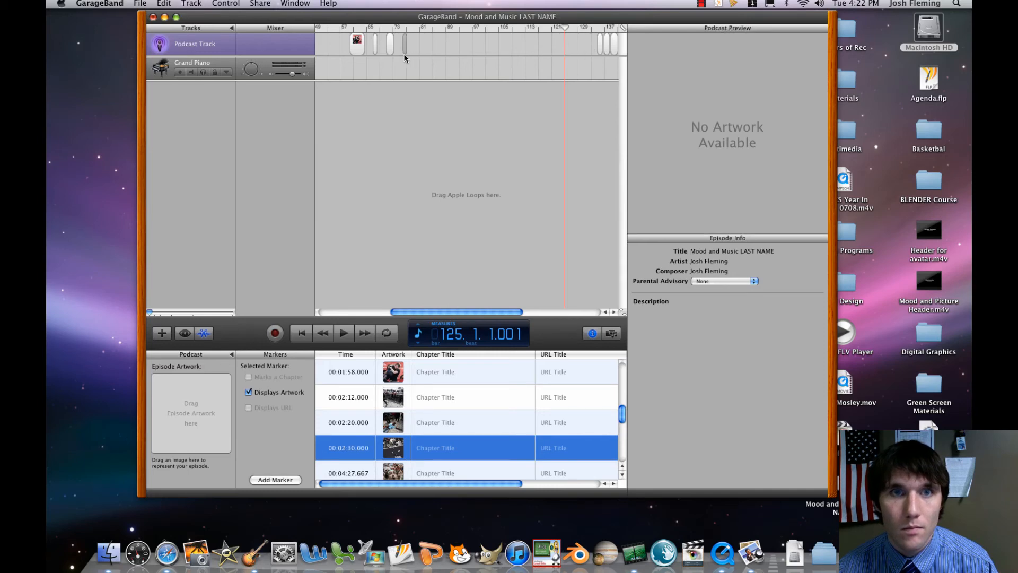
pyautogui.click(601, 44)
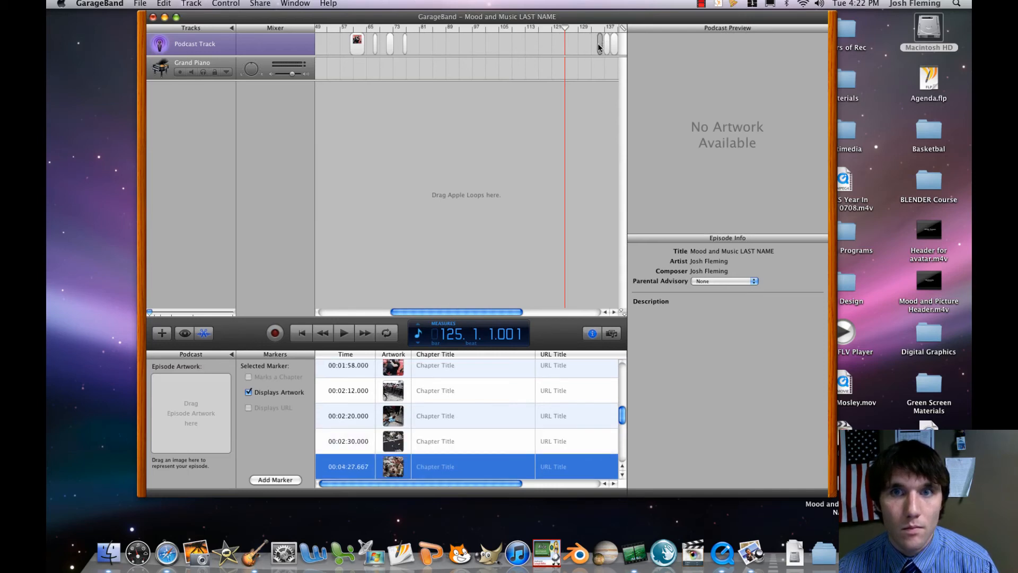
pyautogui.moveTo(599, 46); pyautogui.dragTo(421, 53)
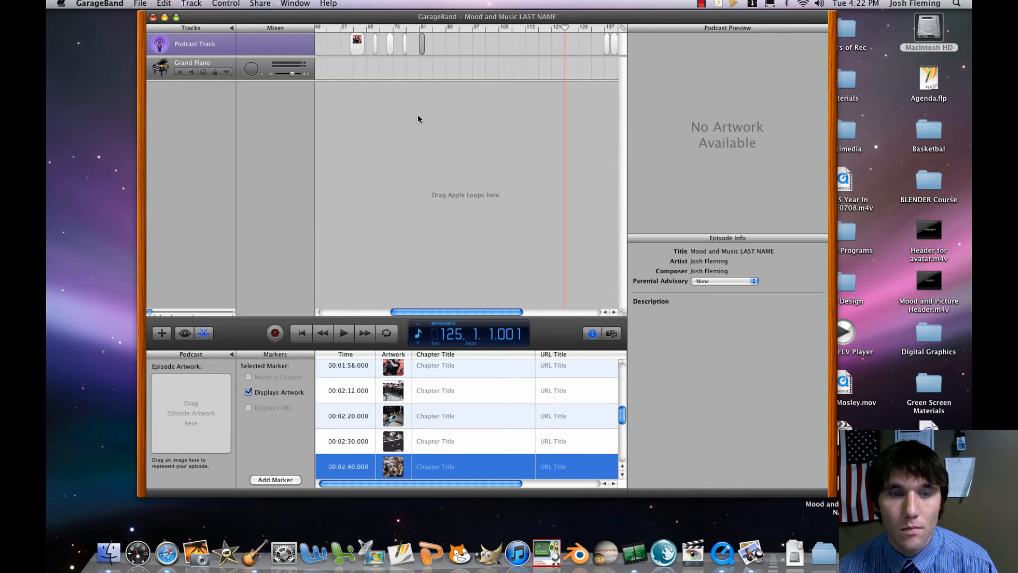
# Move the tenth picture to 00:01:28.000 and place the eleventh directly after it at 00:01:36.000, about four bars long.
pyautogui.click(328, 312)
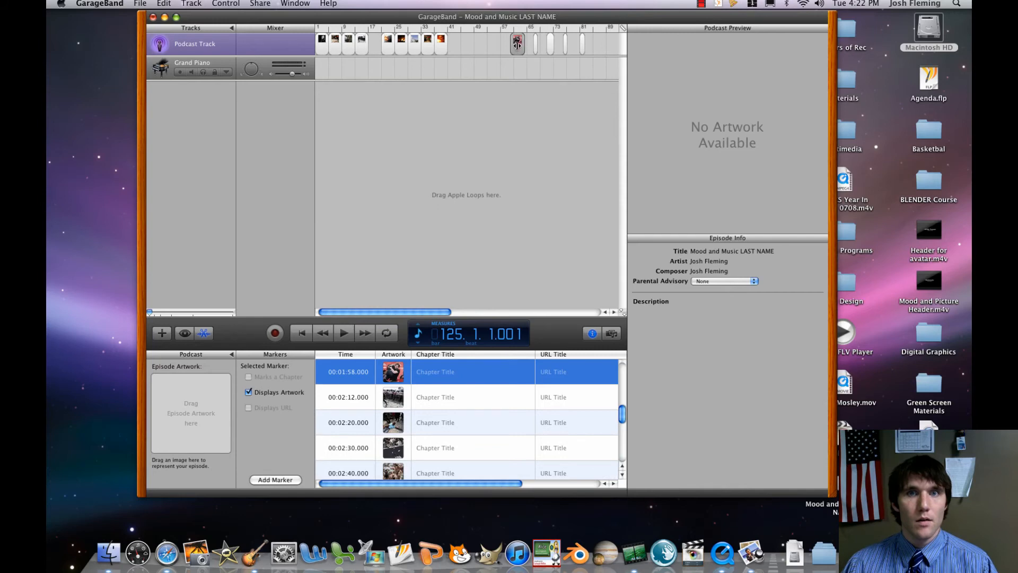
pyautogui.moveTo(518, 42)
pyautogui.mouseDown()
pyautogui.moveTo(452, 44)
pyautogui.moveTo(465, 49)
pyautogui.mouseUp()
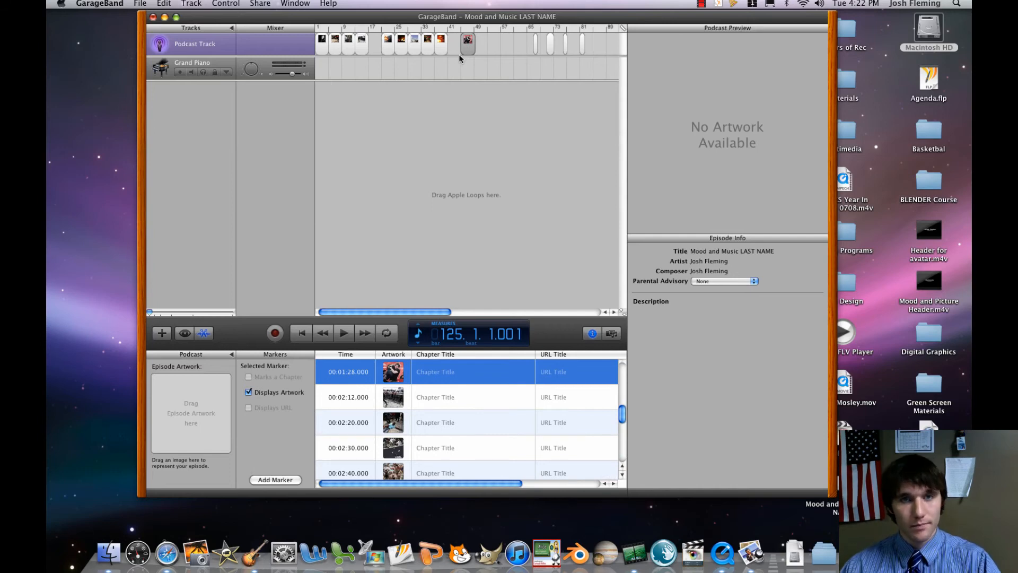
pyautogui.click(535, 48)
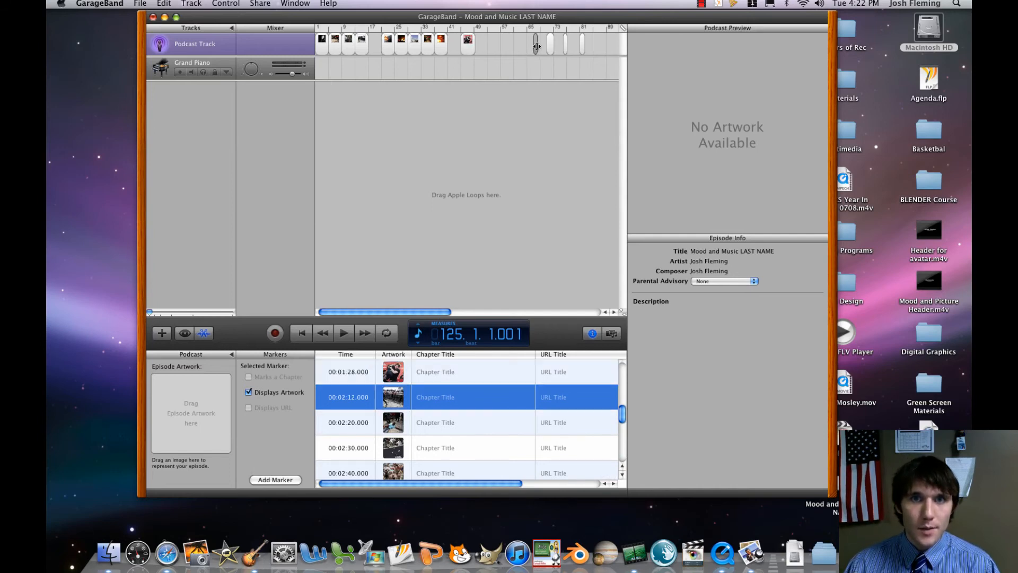
pyautogui.click(539, 46)
pyautogui.click(537, 46)
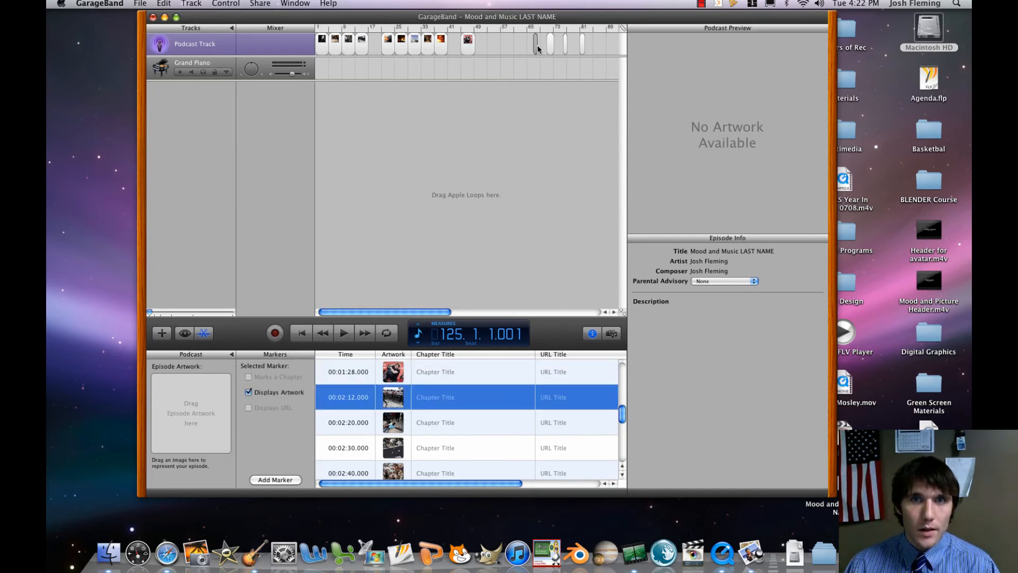
pyautogui.moveTo(536, 46); pyautogui.dragTo(540, 46)
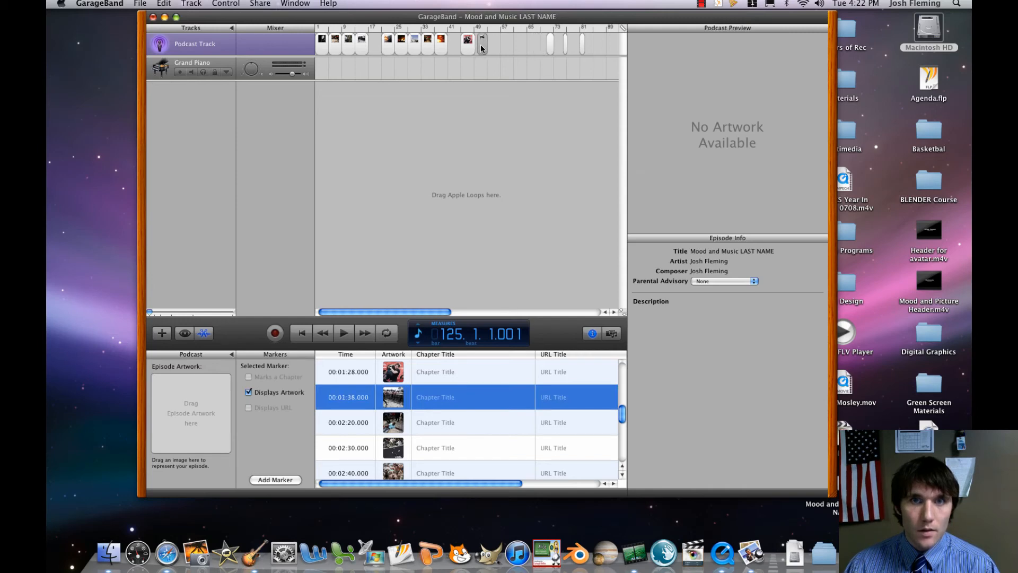
pyautogui.moveTo(481, 45); pyautogui.dragTo(486, 44)
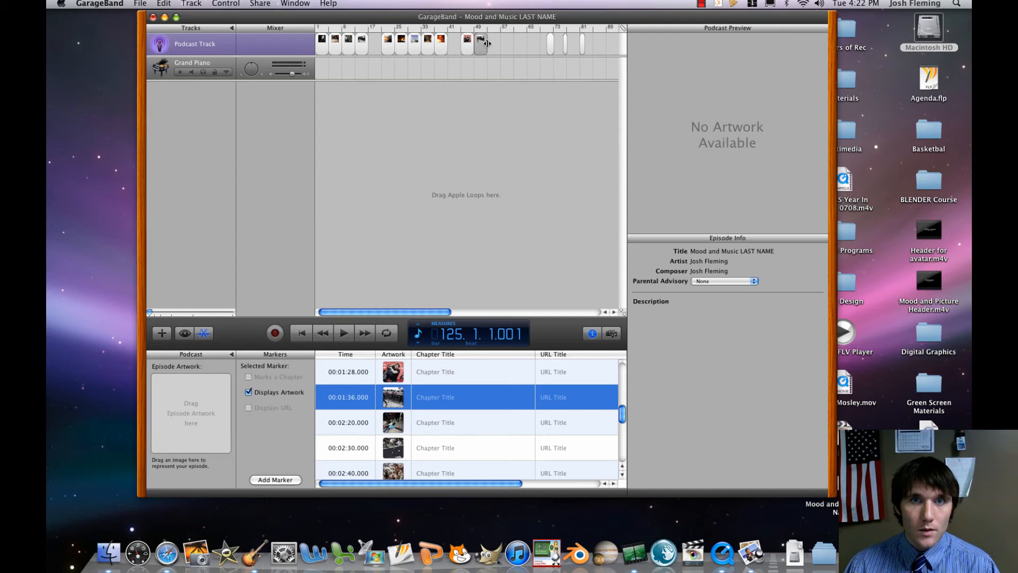
# Place the twelfth picture at 00:01:44.000 and the thirteenth at 00:01:52.000, each about four bars long and end to end.
pyautogui.click(550, 46)
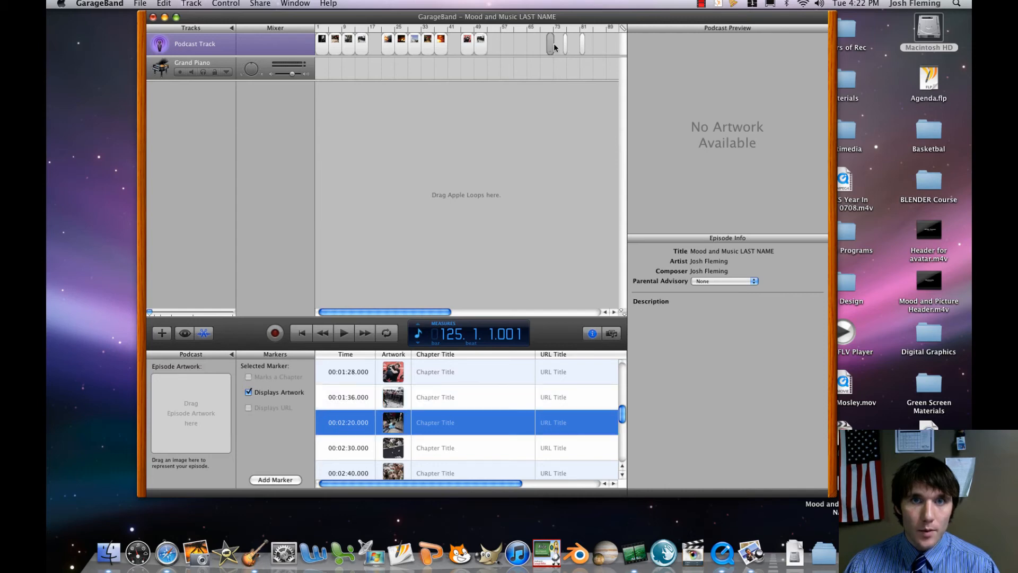
pyautogui.moveTo(496, 47); pyautogui.dragTo(499, 45)
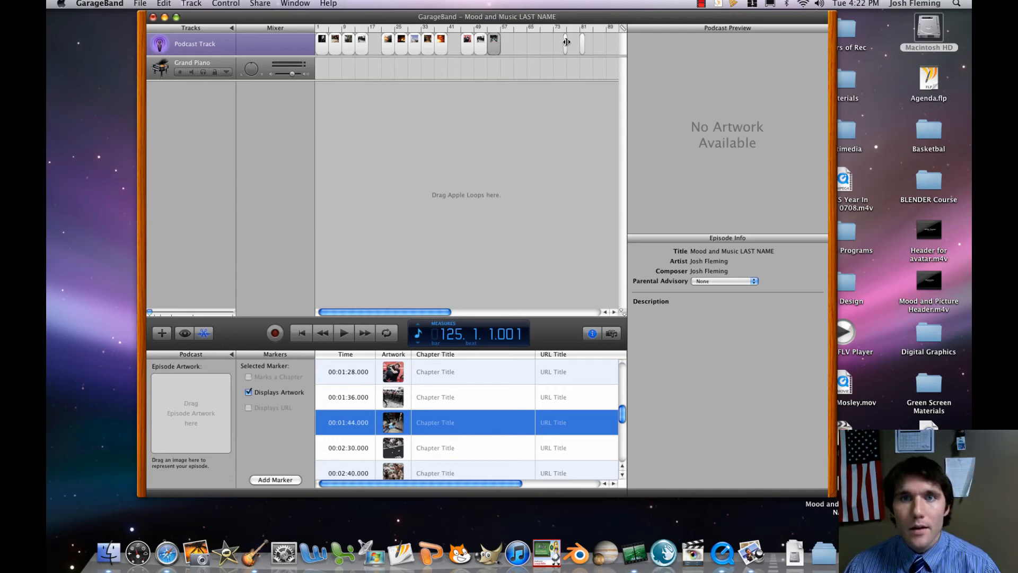
pyautogui.moveTo(565, 41)
pyautogui.mouseDown()
pyautogui.moveTo(574, 43)
pyautogui.moveTo(505, 47)
pyautogui.mouseUp()
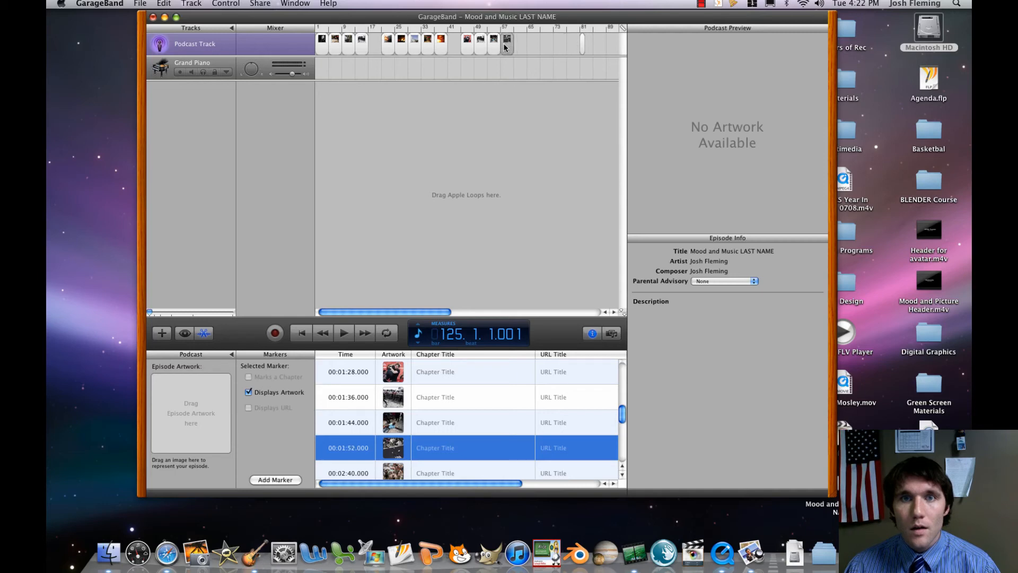
# Lengthen the fourteenth picture to about four bars and move it directly after the thirteenth at 00:02:00.000.
pyautogui.click(582, 44)
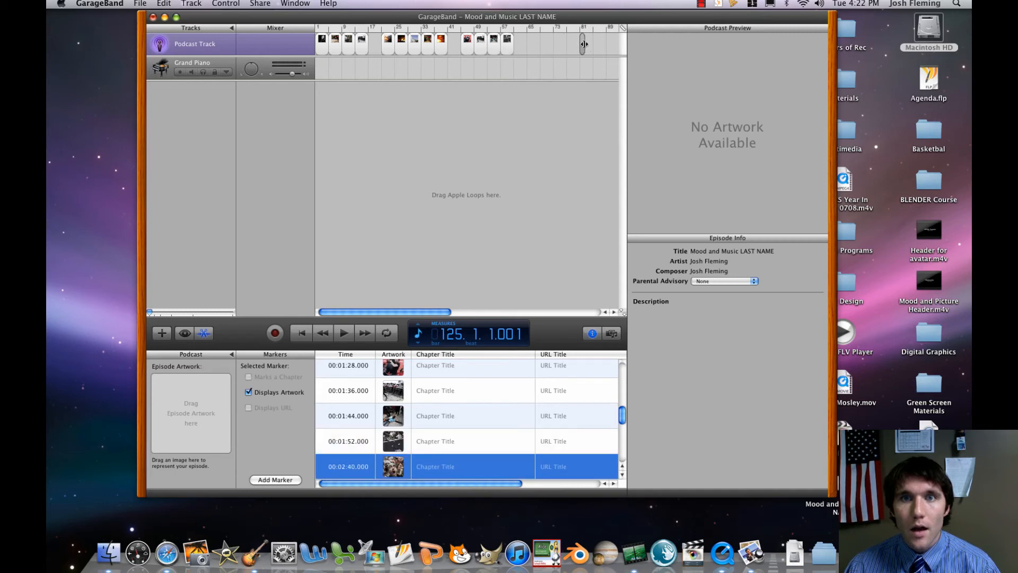
pyautogui.moveTo(584, 44); pyautogui.dragTo(596, 46)
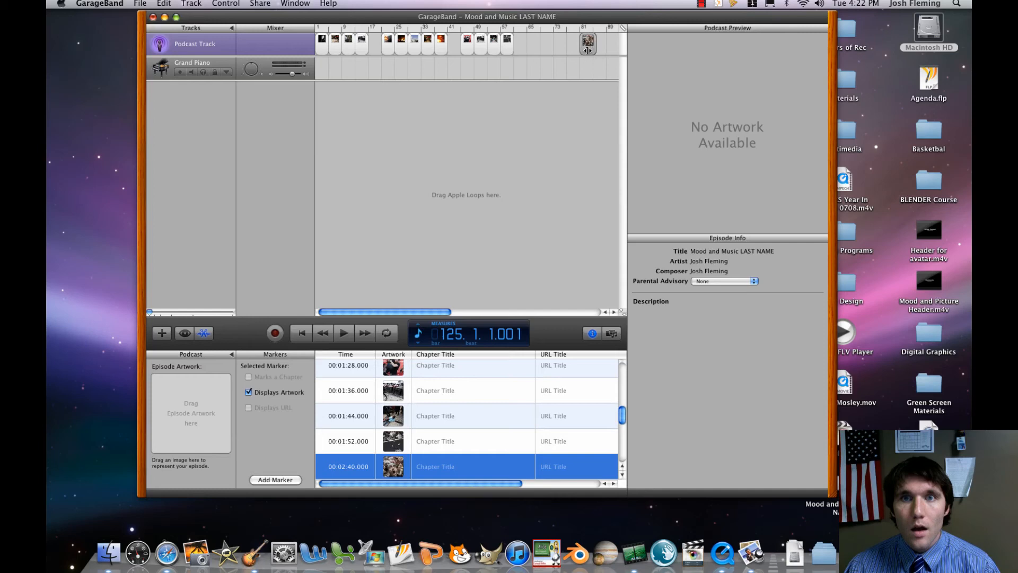
pyautogui.click(569, 51)
pyautogui.click(587, 51)
pyautogui.moveTo(588, 49)
pyautogui.mouseDown()
pyautogui.moveTo(598, 51)
pyautogui.moveTo(525, 45)
pyautogui.mouseUp()
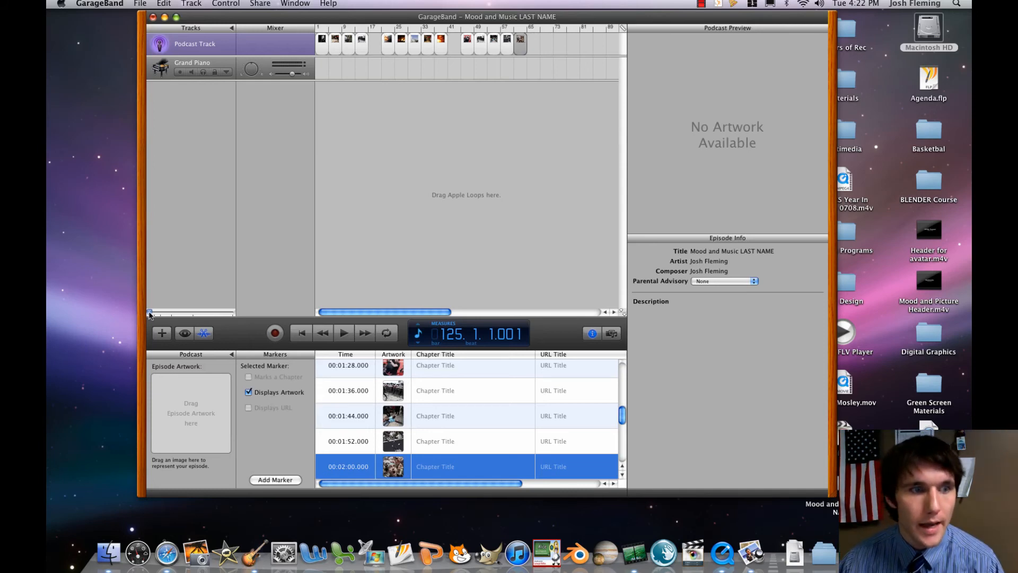
# Move the fifteenth picture to 00:03:06.000 and the sixteenth picture to 00:03:12.000 on the podcast track.
pyautogui.moveTo(150, 312); pyautogui.dragTo(153, 317)
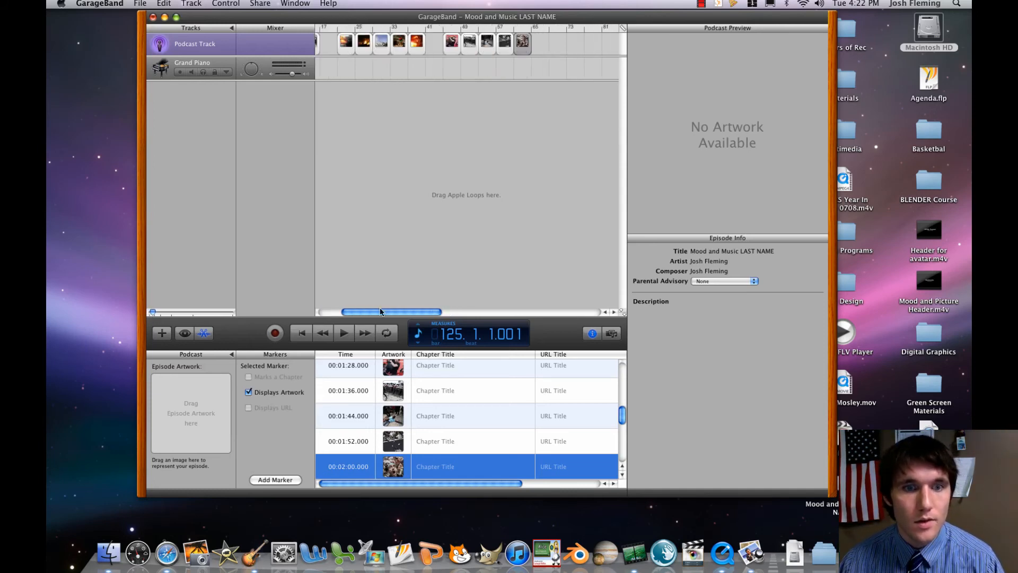
pyautogui.moveTo(392, 312); pyautogui.dragTo(494, 313)
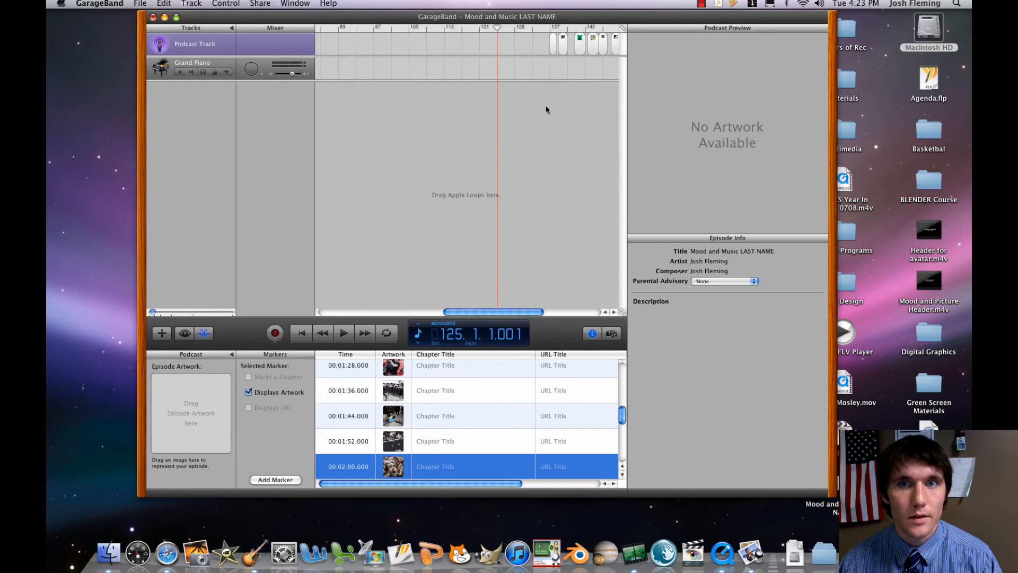
pyautogui.click(554, 44)
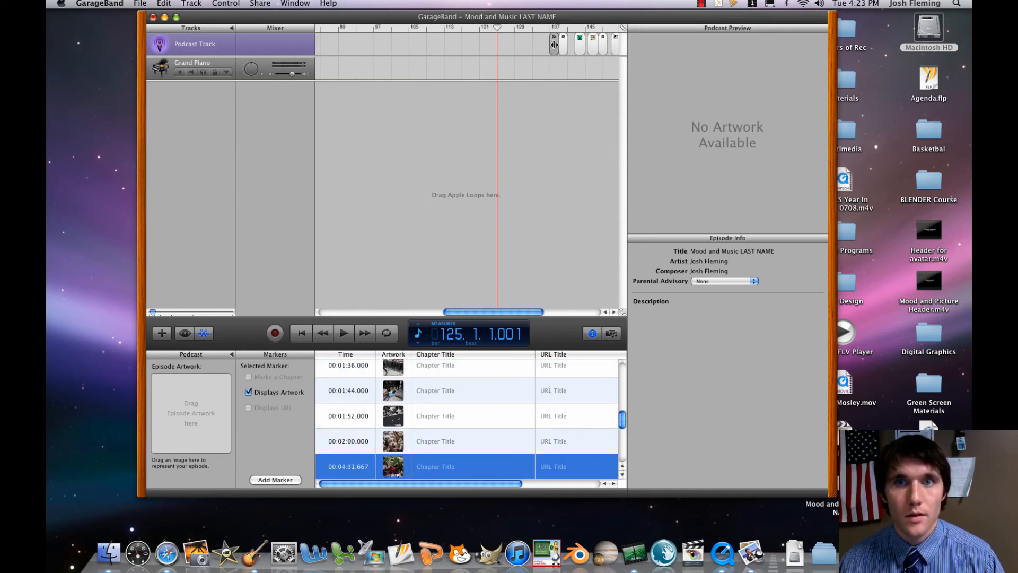
pyautogui.moveTo(552, 45); pyautogui.dragTo(365, 46)
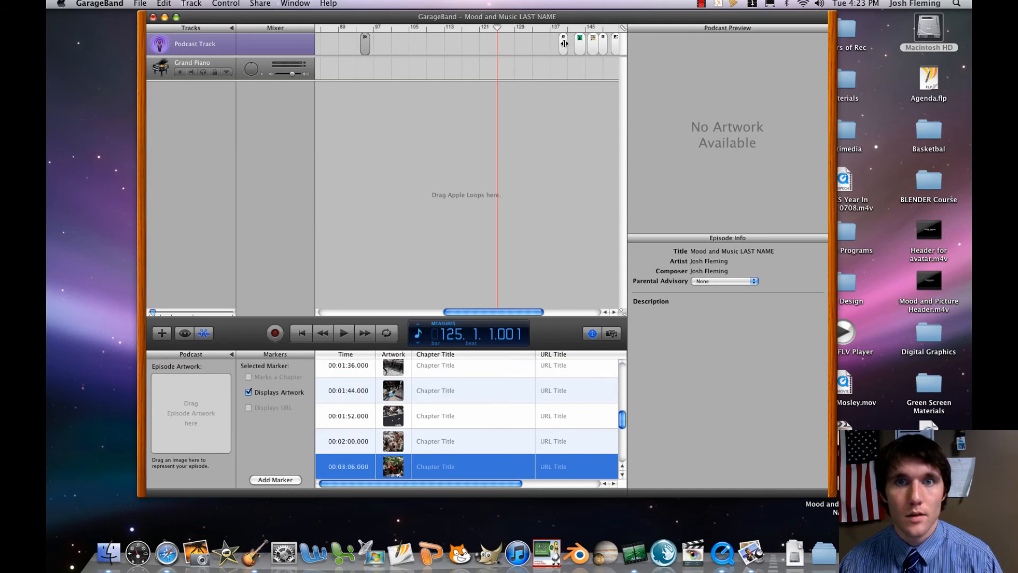
pyautogui.moveTo(562, 50); pyautogui.dragTo(378, 46)
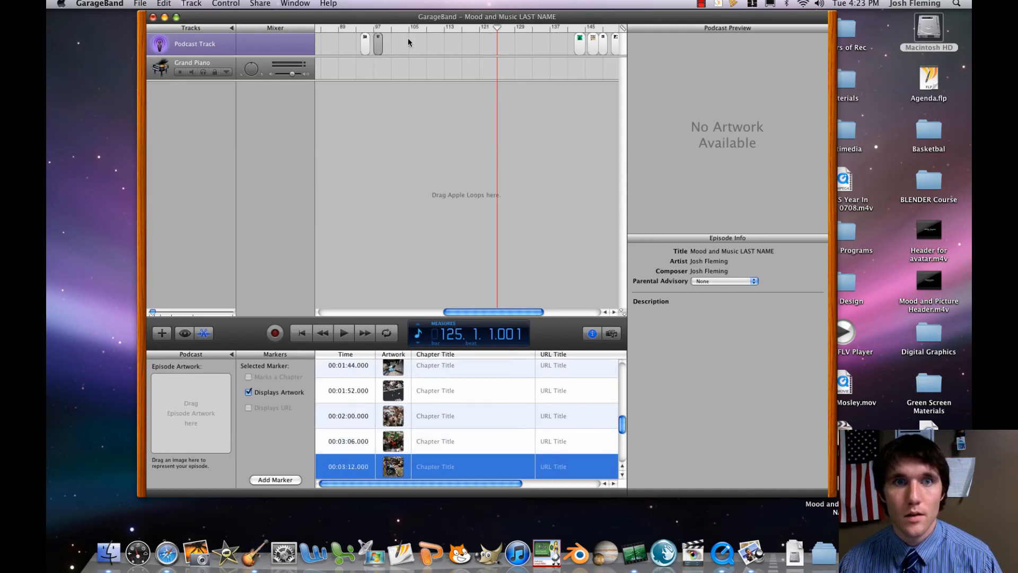
# Move the seventeenth picture to 00:03:30.000 and the eighteenth picture to 00:03:36.000 on the podcast track.
pyautogui.click(579, 50)
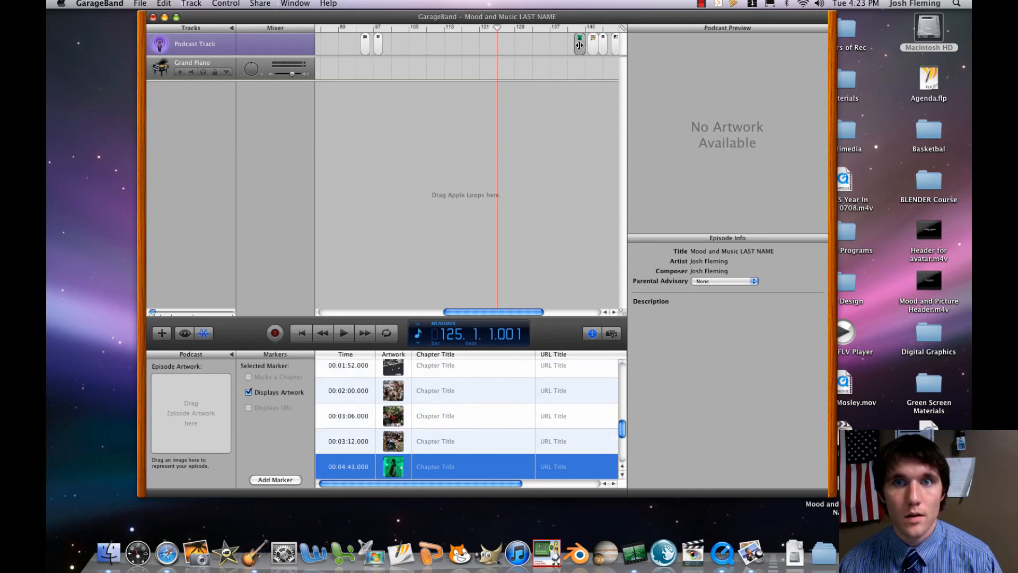
pyautogui.moveTo(580, 50); pyautogui.dragTo(420, 54)
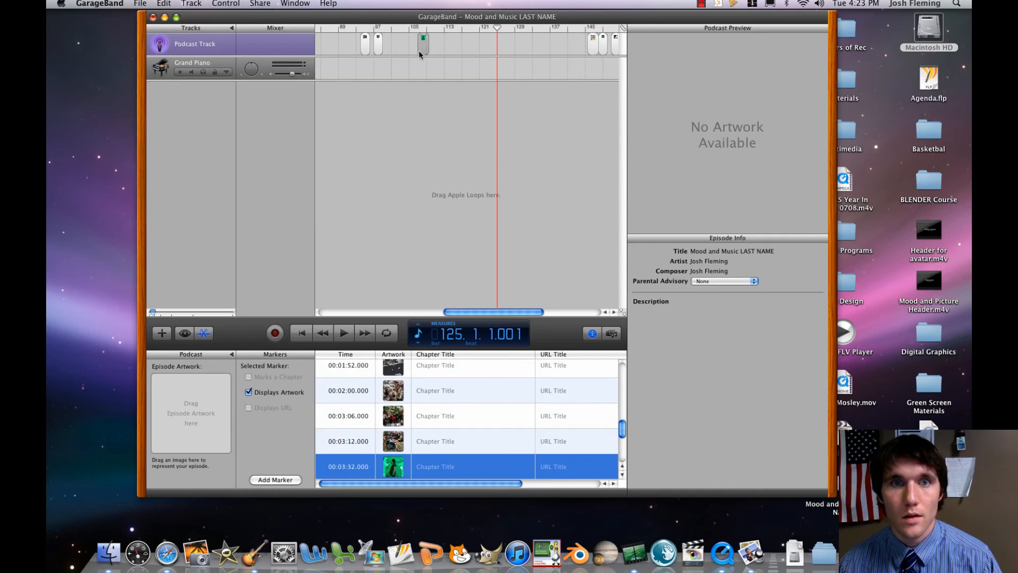
pyautogui.click(592, 48)
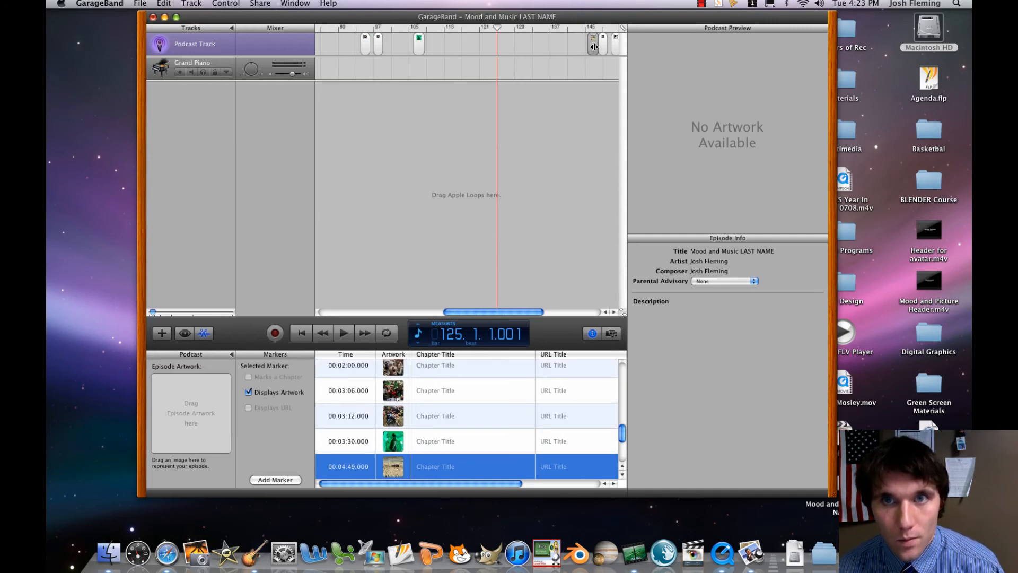
pyautogui.moveTo(154, 314); pyautogui.dragTo(160, 314)
pyautogui.moveTo(595, 45)
pyautogui.mouseDown()
pyautogui.moveTo(311, 51)
pyautogui.moveTo(403, 58)
pyautogui.moveTo(347, 62)
pyautogui.moveTo(582, 56)
pyautogui.mouseUp()
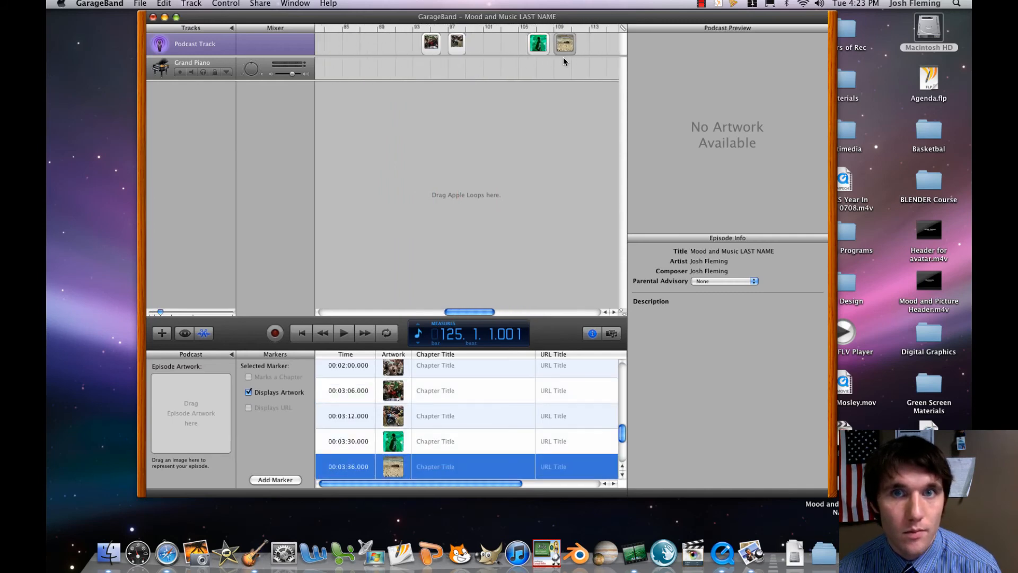
# Move the nineteenth picture to 00:03:42.000 and the twentieth picture to 00:03:46.000 on the podcast track.
pyautogui.moveTo(472, 312); pyautogui.dragTo(550, 313)
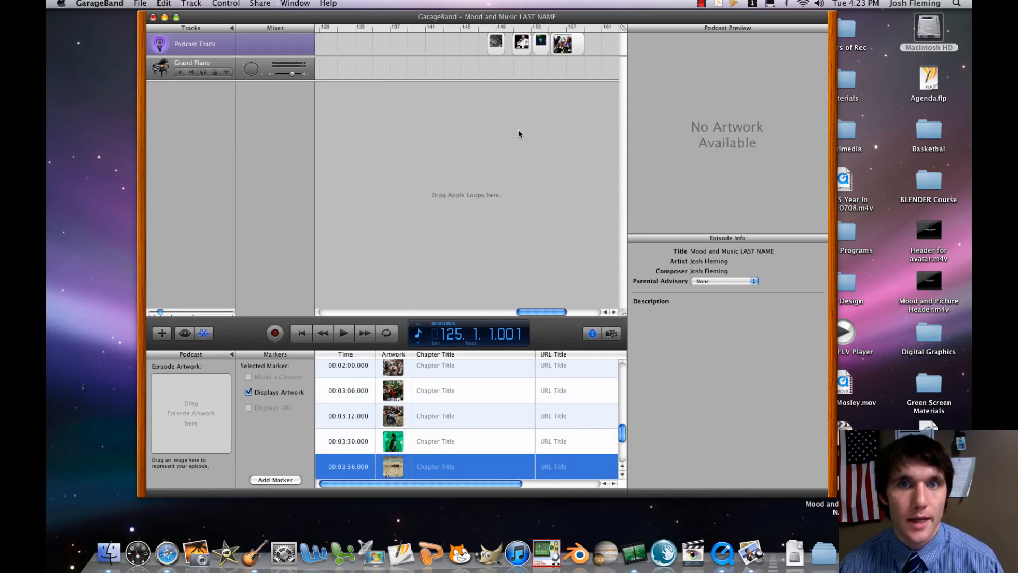
pyautogui.moveTo(497, 47)
pyautogui.mouseDown()
pyautogui.moveTo(339, 53)
pyautogui.moveTo(590, 62)
pyautogui.mouseUp()
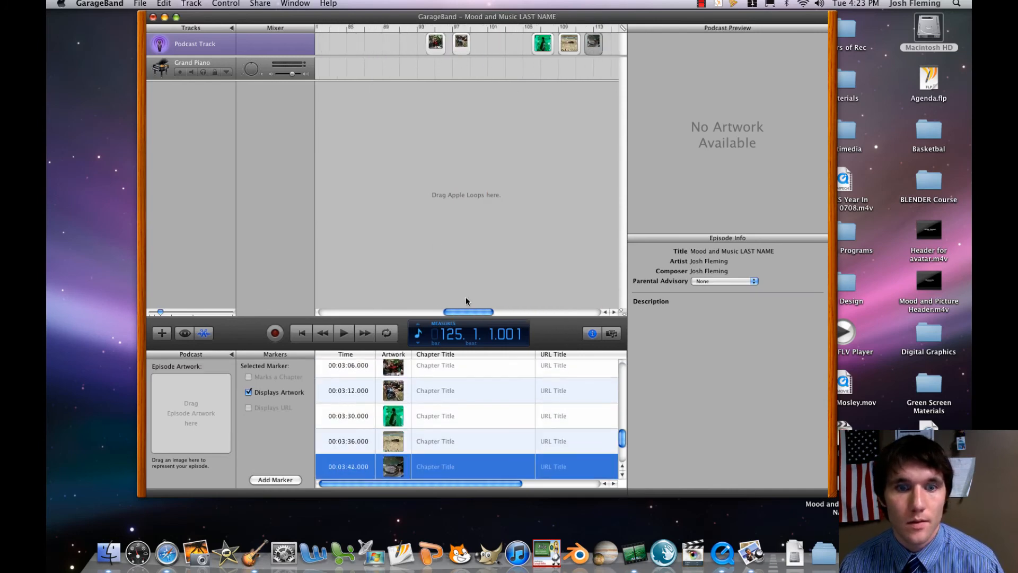
pyautogui.moveTo(473, 312); pyautogui.dragTo(556, 297)
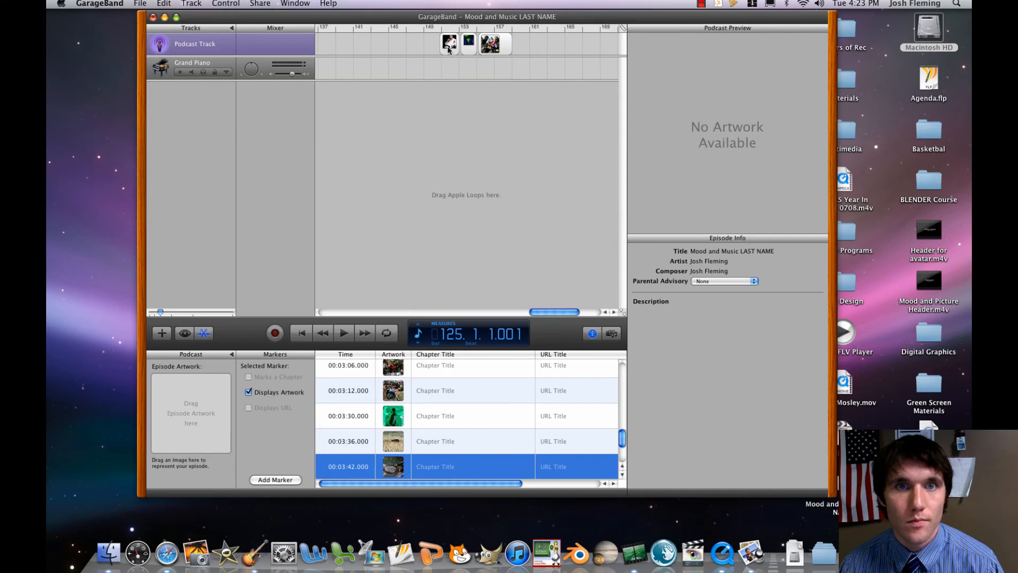
pyautogui.click(449, 46)
pyautogui.moveTo(449, 45)
pyautogui.mouseDown()
pyautogui.moveTo(331, 46)
pyautogui.moveTo(406, 56)
pyautogui.moveTo(367, 57)
pyautogui.mouseUp()
# Move the twenty-first picture to 00:03:52.000 and the last picture to 00:03:56.000 on the podcast track.
pyautogui.moveTo(523, 312); pyautogui.dragTo(564, 312)
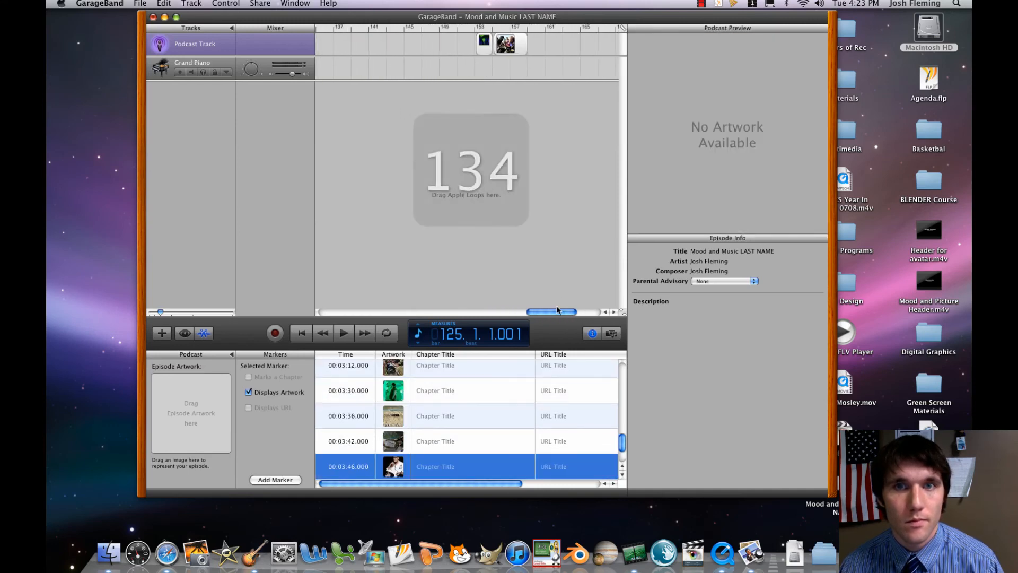
pyautogui.click(485, 44)
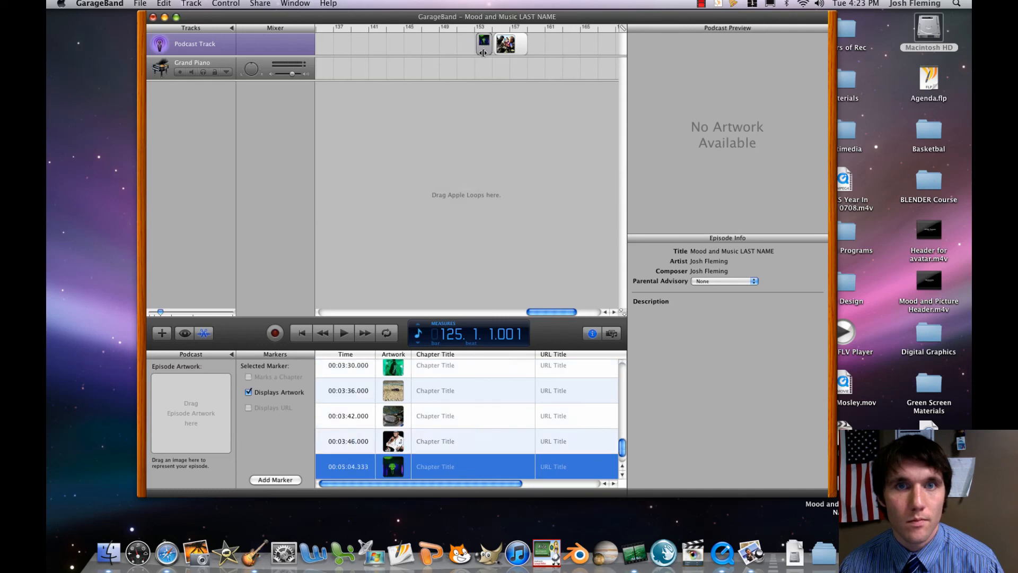
pyautogui.moveTo(483, 53)
pyautogui.mouseDown()
pyautogui.moveTo(377, 62)
pyautogui.moveTo(459, 56)
pyautogui.mouseUp()
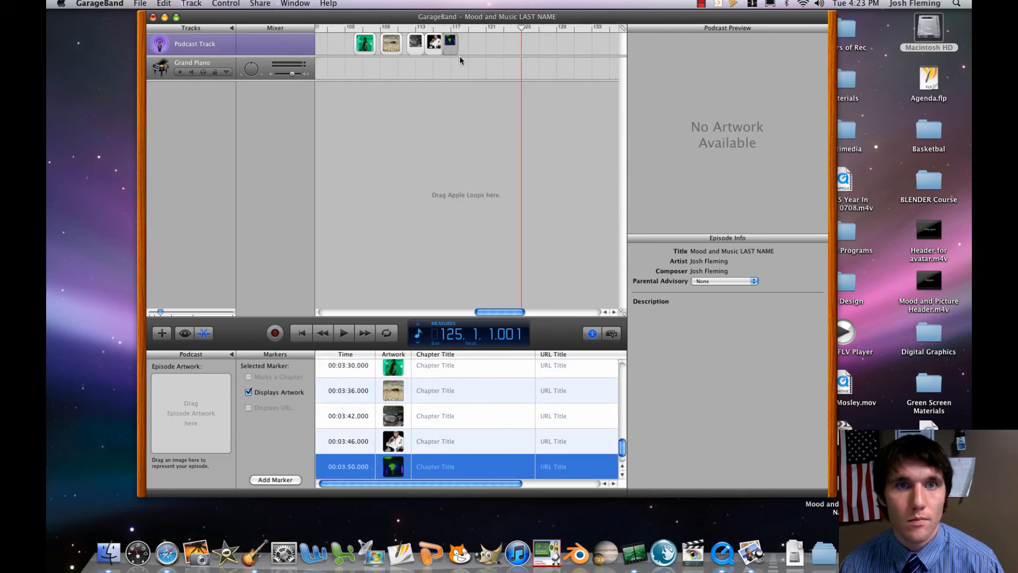
pyautogui.moveTo(491, 312); pyautogui.dragTo(533, 313)
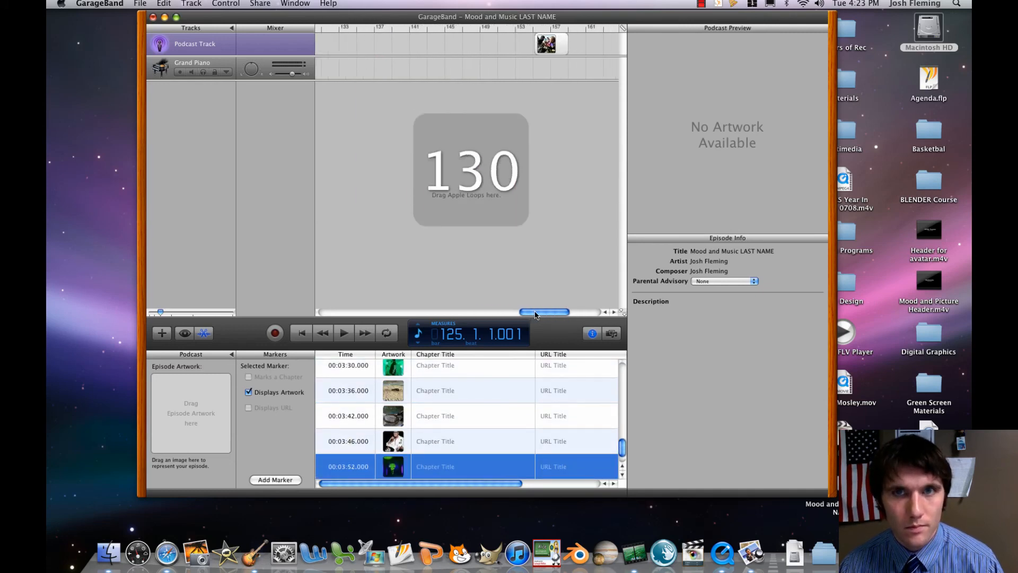
pyautogui.moveTo(552, 46)
pyautogui.mouseDown()
pyautogui.moveTo(393, 50)
pyautogui.moveTo(392, 60)
pyautogui.mouseUp()
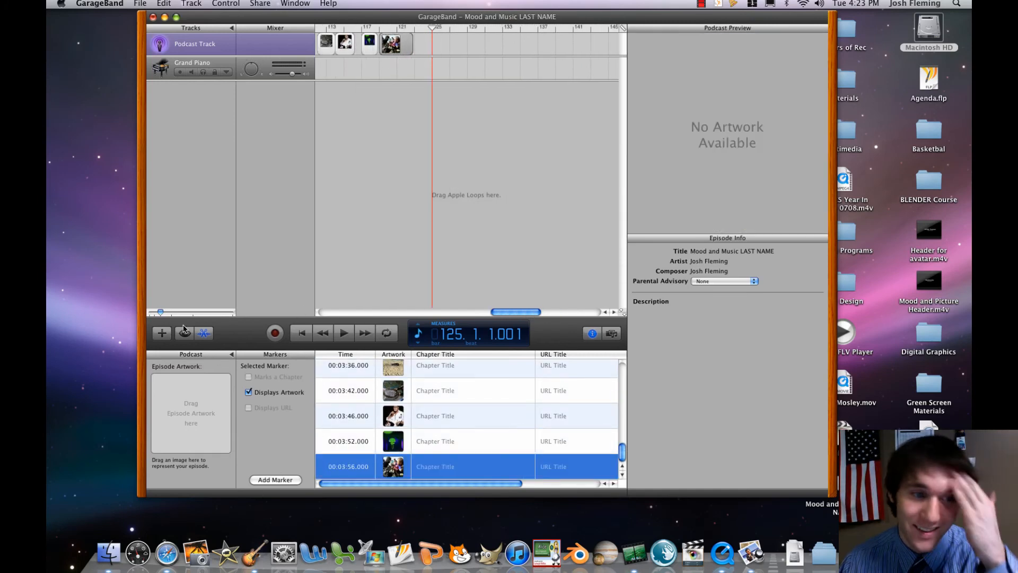
# Place the fifteenth picture at 00:02:08.000 and the sixteenth at 00:02:16.000, each about four bars long, directly after the fourteenth.
pyautogui.moveTo(164, 314); pyautogui.dragTo(148, 317)
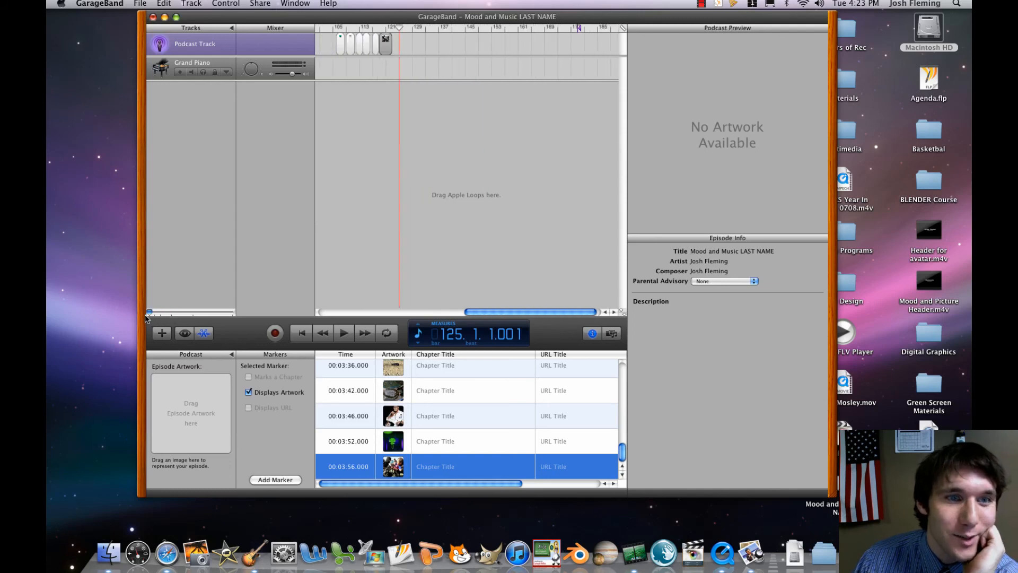
pyautogui.moveTo(489, 311); pyautogui.dragTo(390, 327)
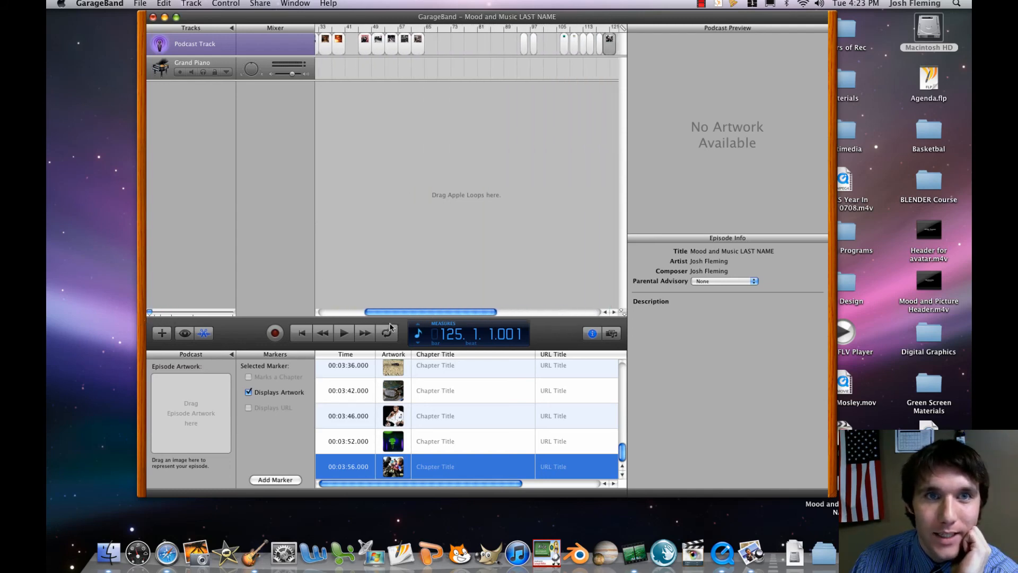
pyautogui.click(523, 45)
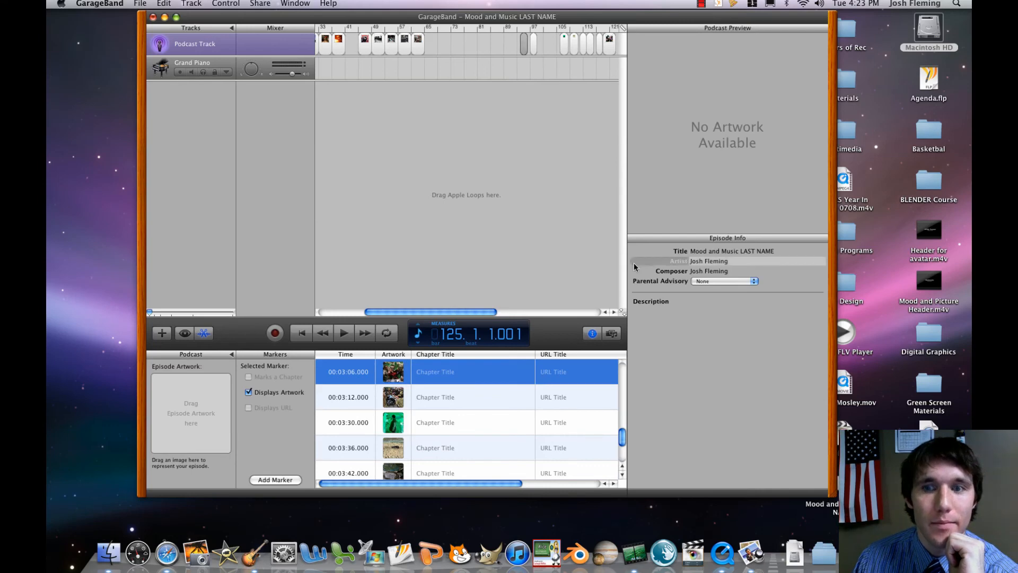
pyautogui.click(523, 30)
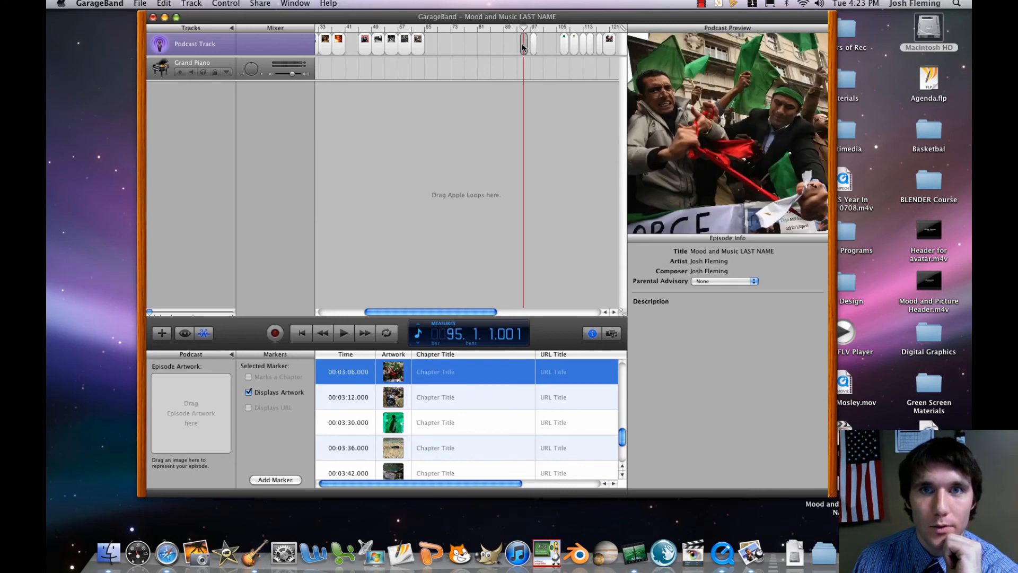
pyautogui.moveTo(522, 47); pyautogui.dragTo(428, 47)
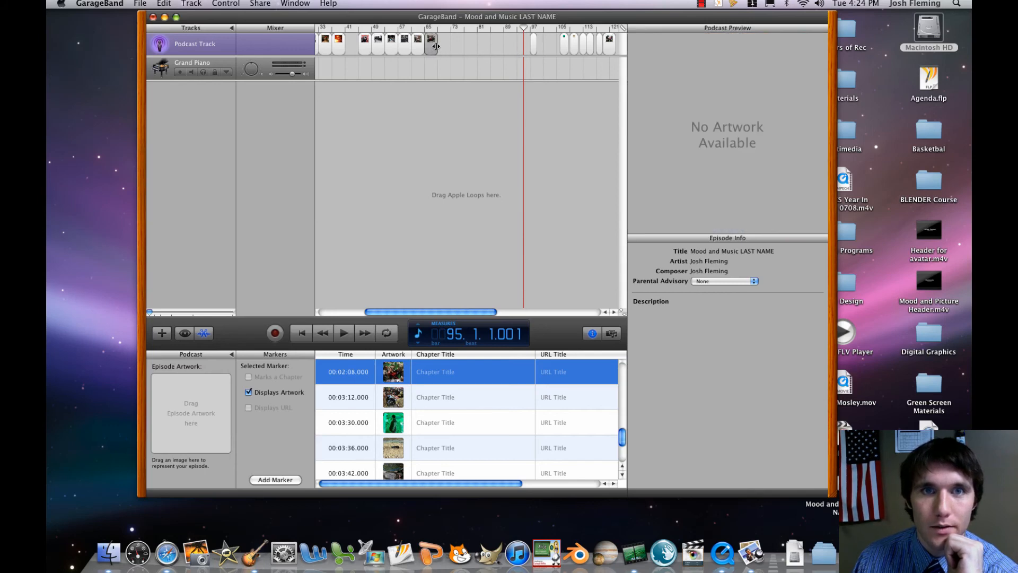
pyautogui.moveTo(524, 27)
pyautogui.mouseDown()
pyautogui.moveTo(539, 44)
pyautogui.moveTo(448, 46)
pyautogui.mouseUp()
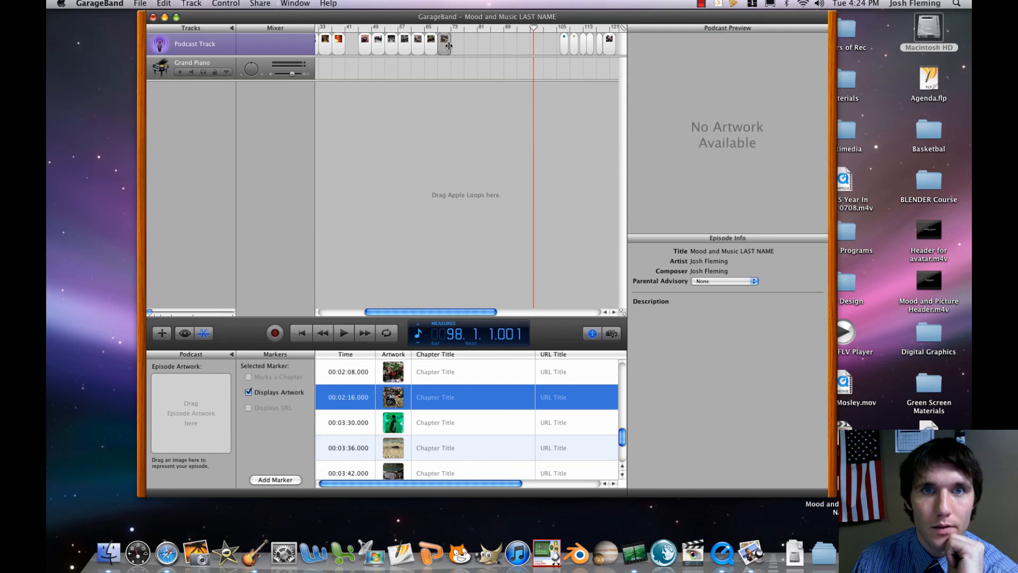
# Place the seventeenth picture at 00:02:32.000 and the eighteenth at 00:02:40.000, each about four bars long, leaving a gap after the sixteenth.
pyautogui.click(563, 43)
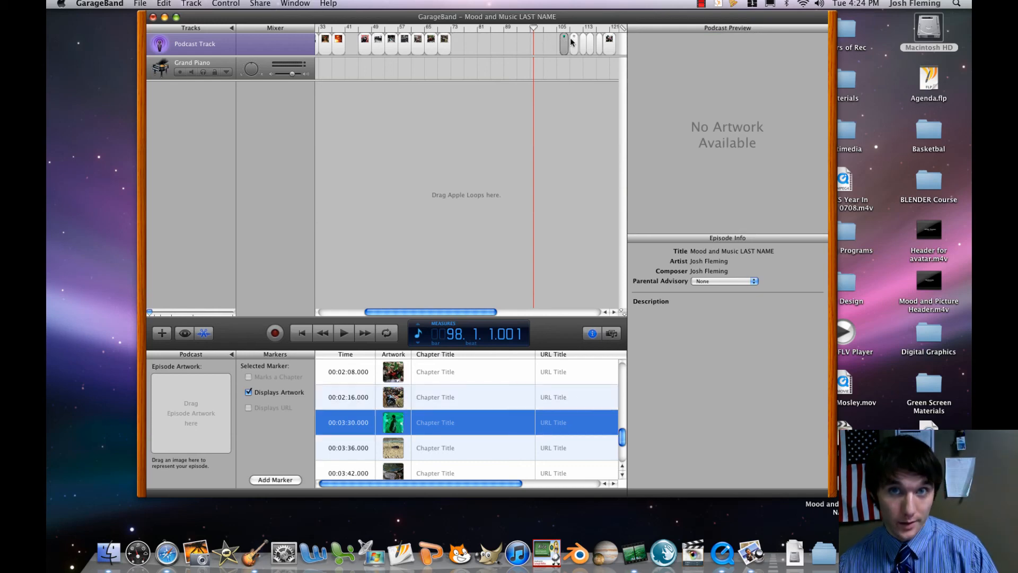
pyautogui.moveTo(565, 45); pyautogui.dragTo(470, 47)
pyautogui.click(573, 49)
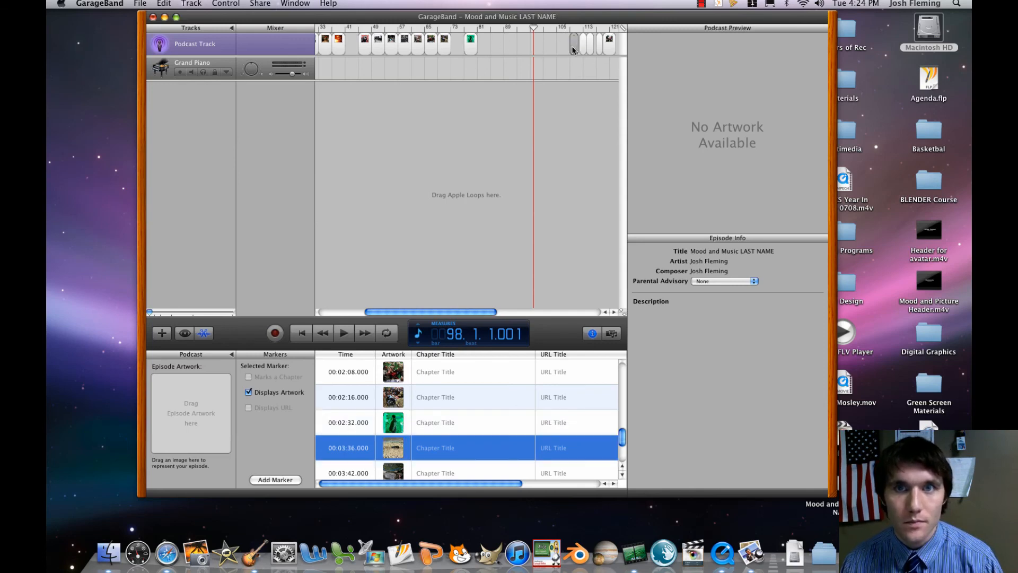
pyautogui.moveTo(572, 50); pyautogui.dragTo(479, 48)
pyautogui.moveTo(486, 48); pyautogui.dragTo(488, 48)
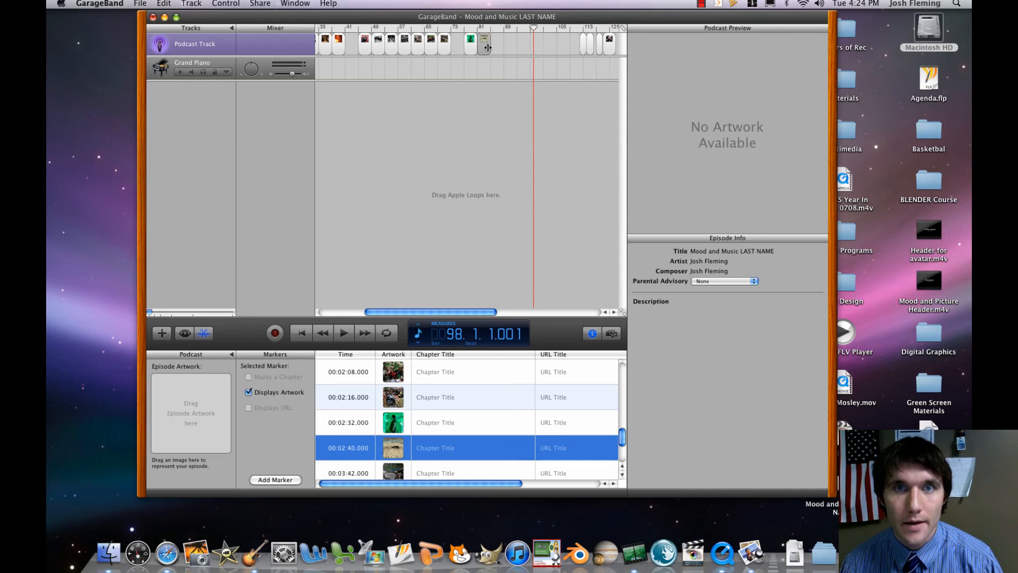
# Place the nineteenth picture at 00:02:48.000 and the twentieth at 00:02:56.000, each about four bars long and end to end.
pyautogui.click(583, 45)
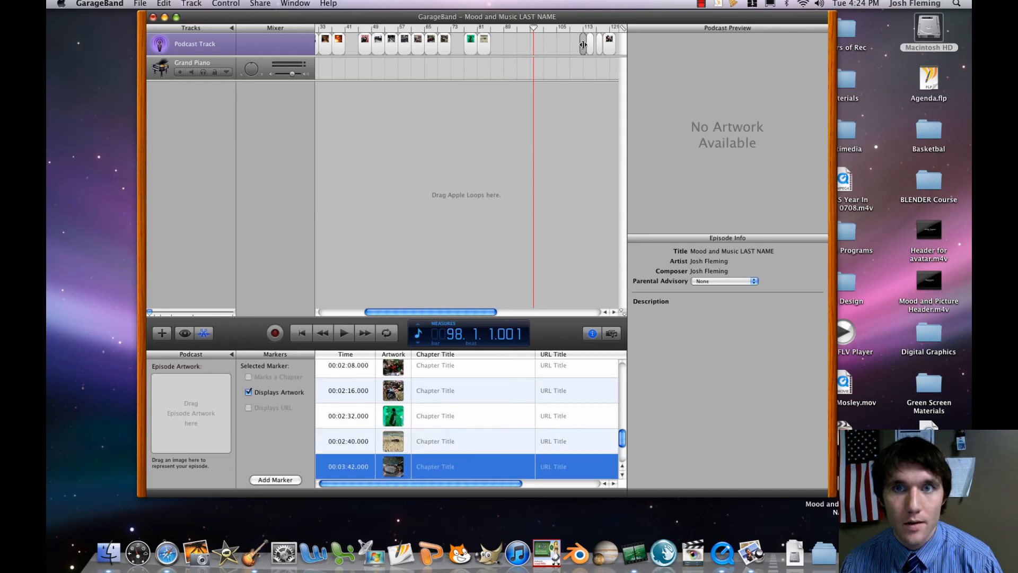
pyautogui.moveTo(509, 44); pyautogui.dragTo(504, 44)
pyautogui.click(497, 43)
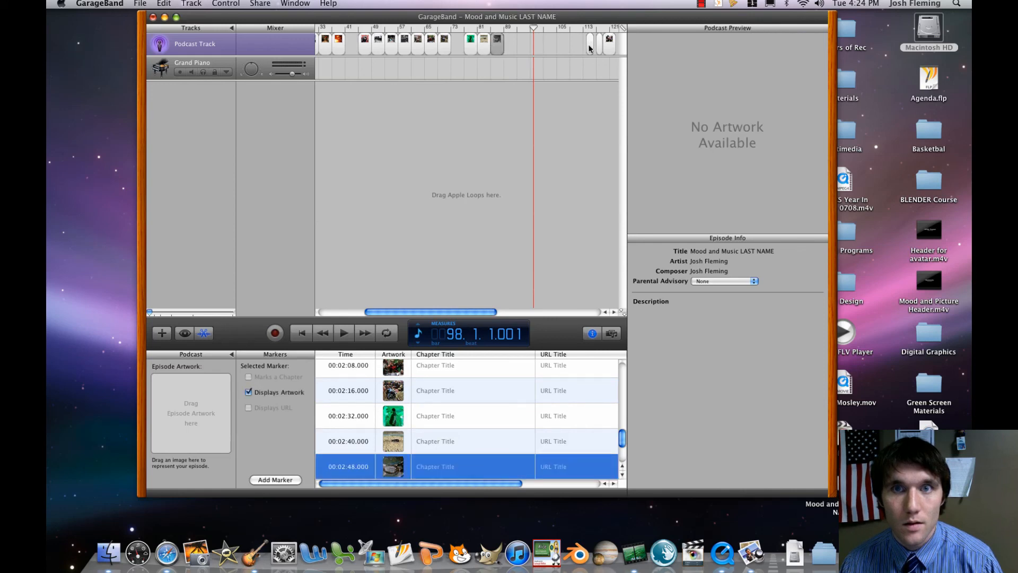
pyautogui.click(591, 45)
pyautogui.click(589, 30)
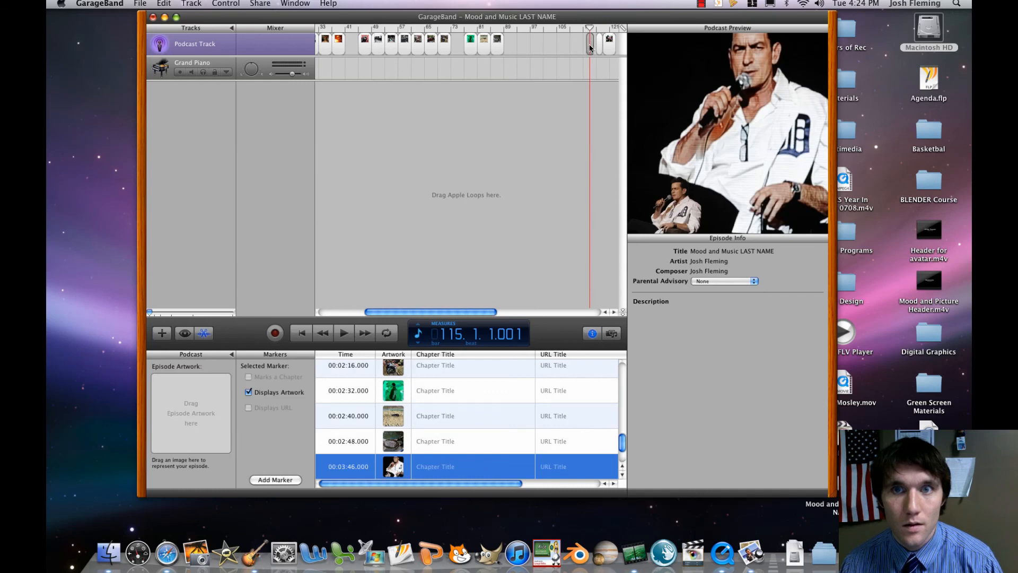
pyautogui.moveTo(588, 49); pyautogui.dragTo(516, 46)
pyautogui.click(511, 46)
# Place the twenty-first picture at 00:03:04.000, about four bars long, and the last picture directly after it at 00:03:12.000.
pyautogui.click(599, 43)
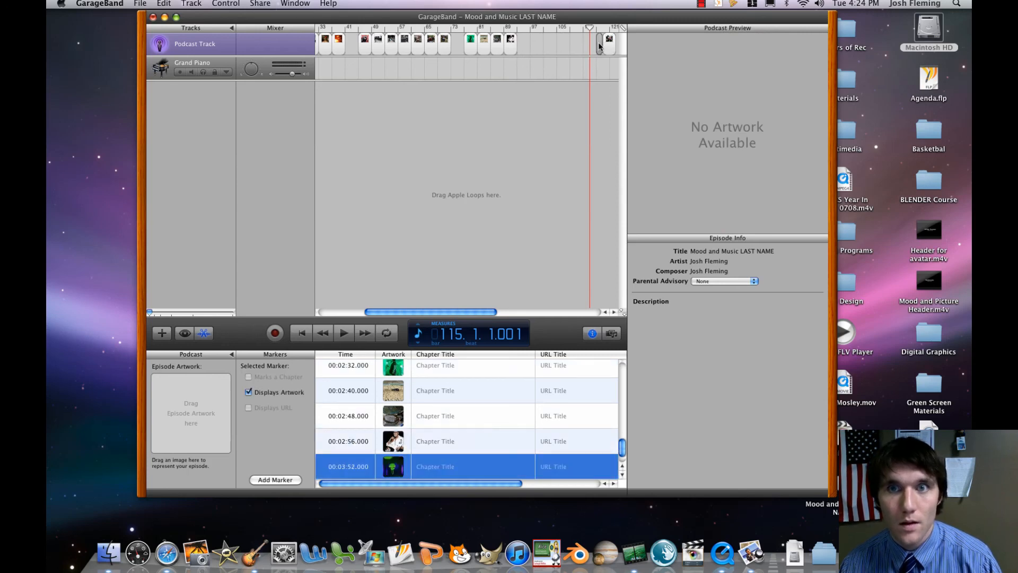
pyautogui.moveTo(598, 44); pyautogui.dragTo(528, 47)
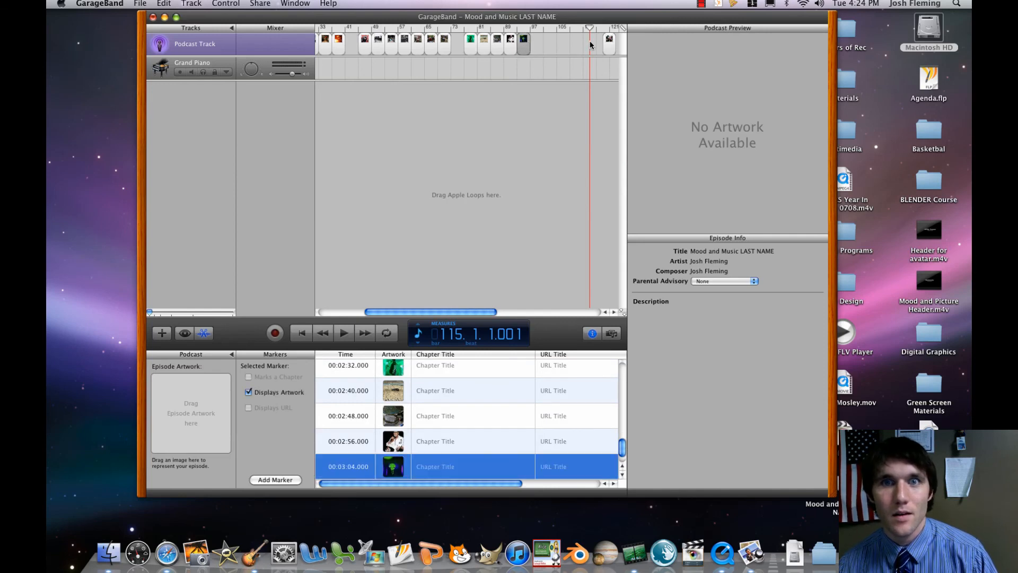
pyautogui.click(609, 40)
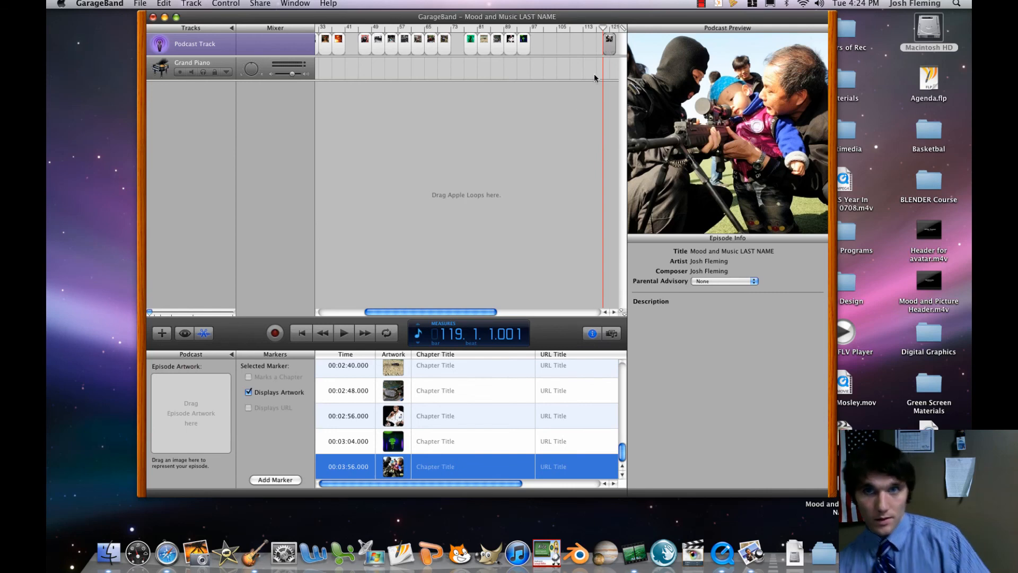
pyautogui.moveTo(151, 313); pyautogui.dragTo(167, 313)
pyautogui.moveTo(408, 48)
pyautogui.mouseDown()
pyautogui.moveTo(329, 50)
pyautogui.moveTo(578, 55)
pyautogui.mouseUp()
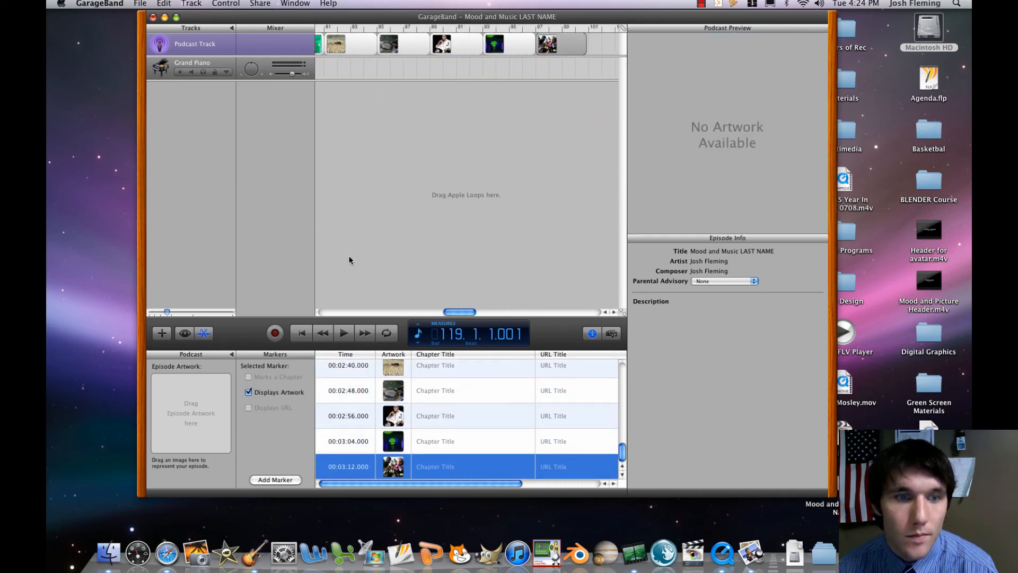
# Scrub the playhead through the picture sequence from the beginning to measure 82 and save the project.
pyautogui.moveTo(175, 313); pyautogui.dragTo(150, 316)
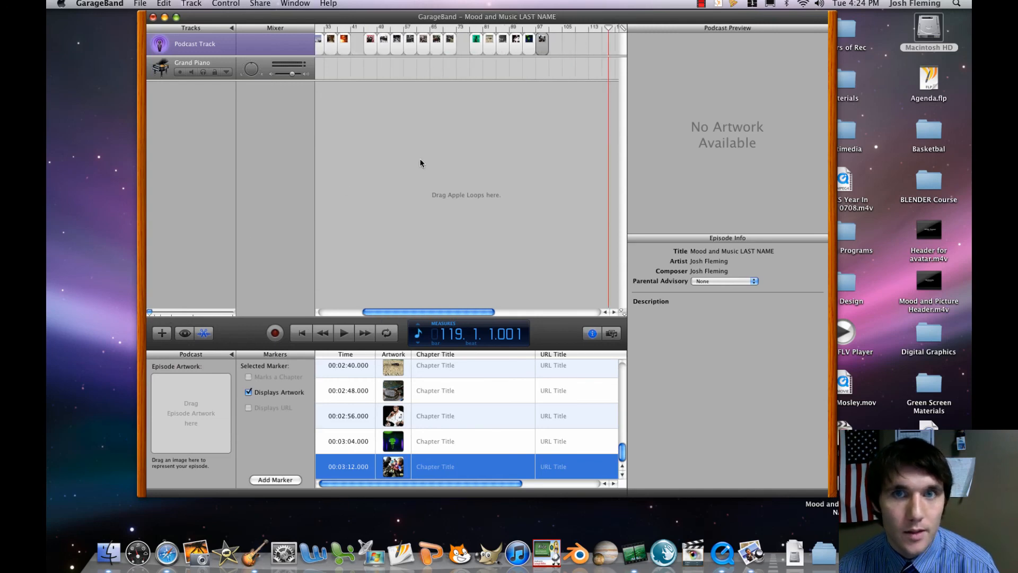
pyautogui.moveTo(412, 312); pyautogui.dragTo(361, 313)
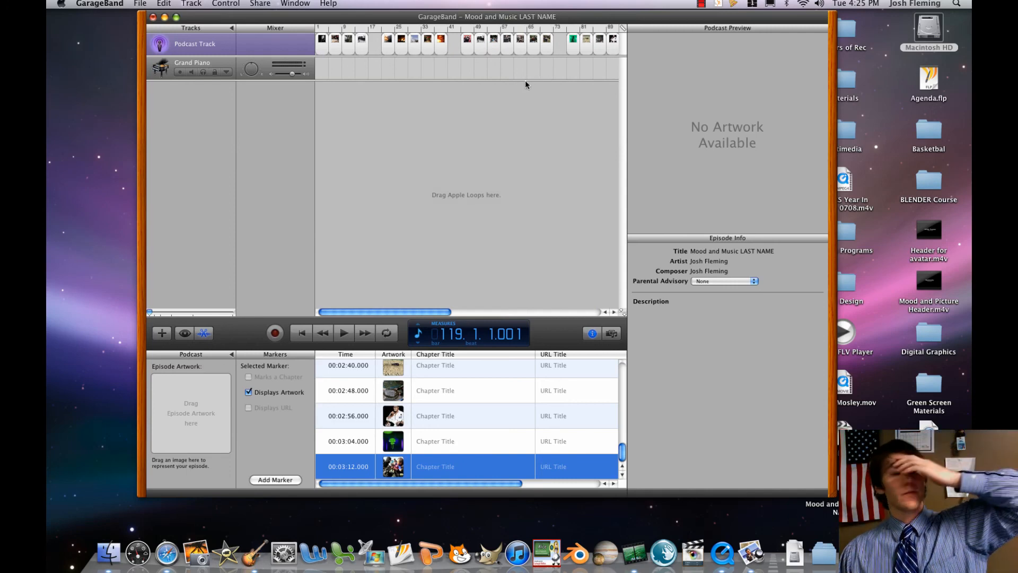
pyautogui.click(340, 28)
pyautogui.moveTo(327, 31); pyautogui.dragTo(582, 37)
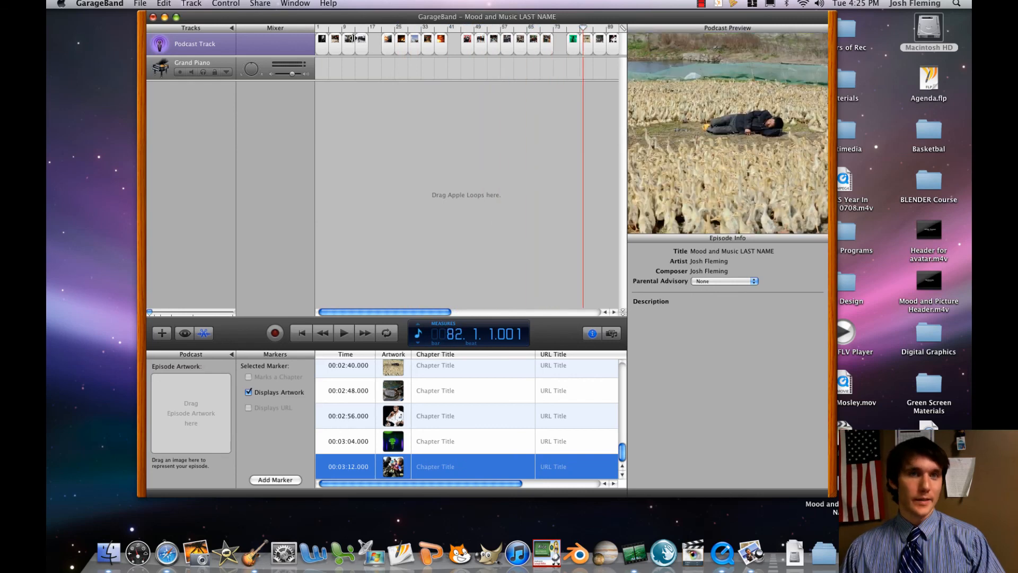
pyautogui.click(141, 4)
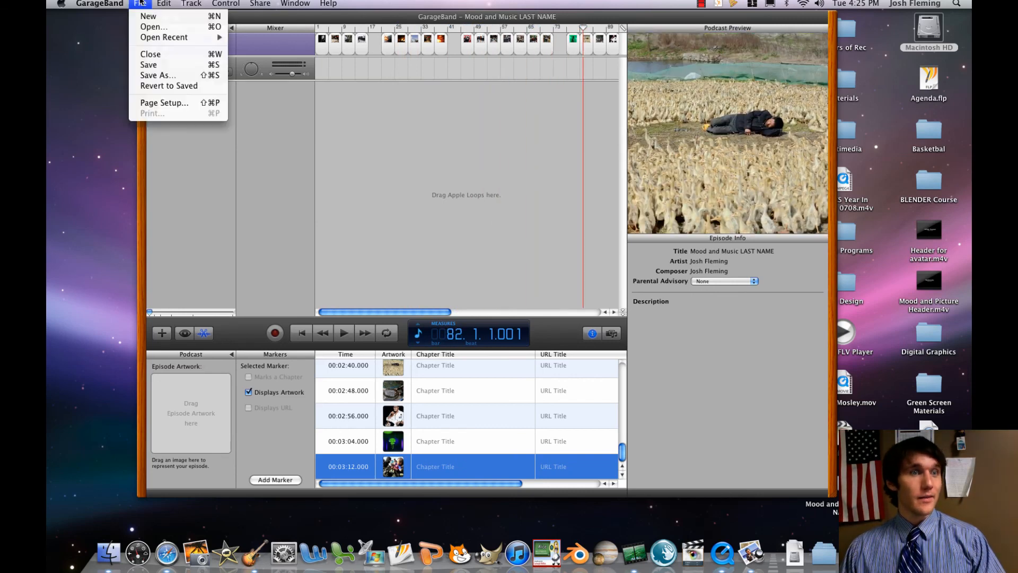
pyautogui.click(162, 68)
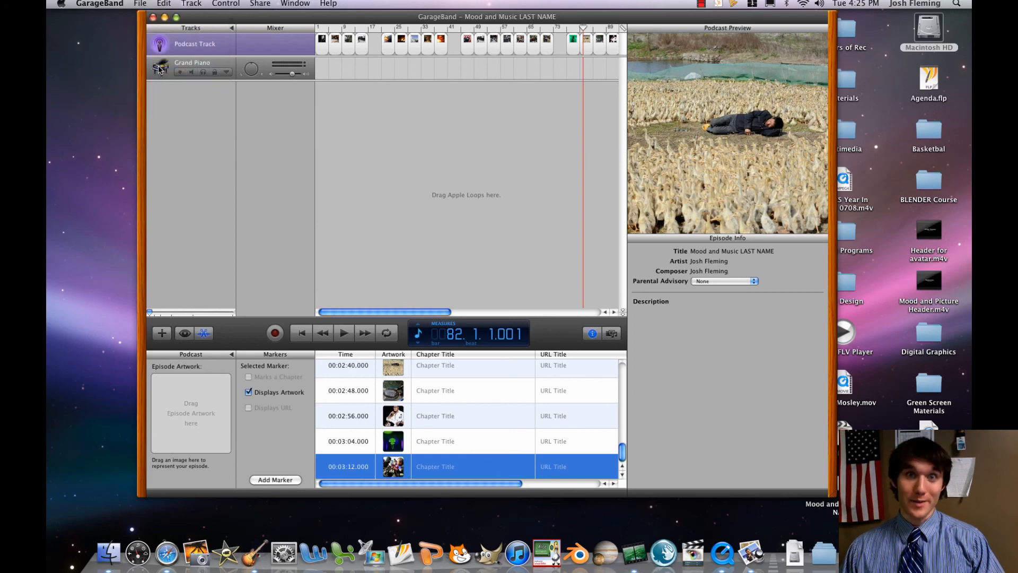